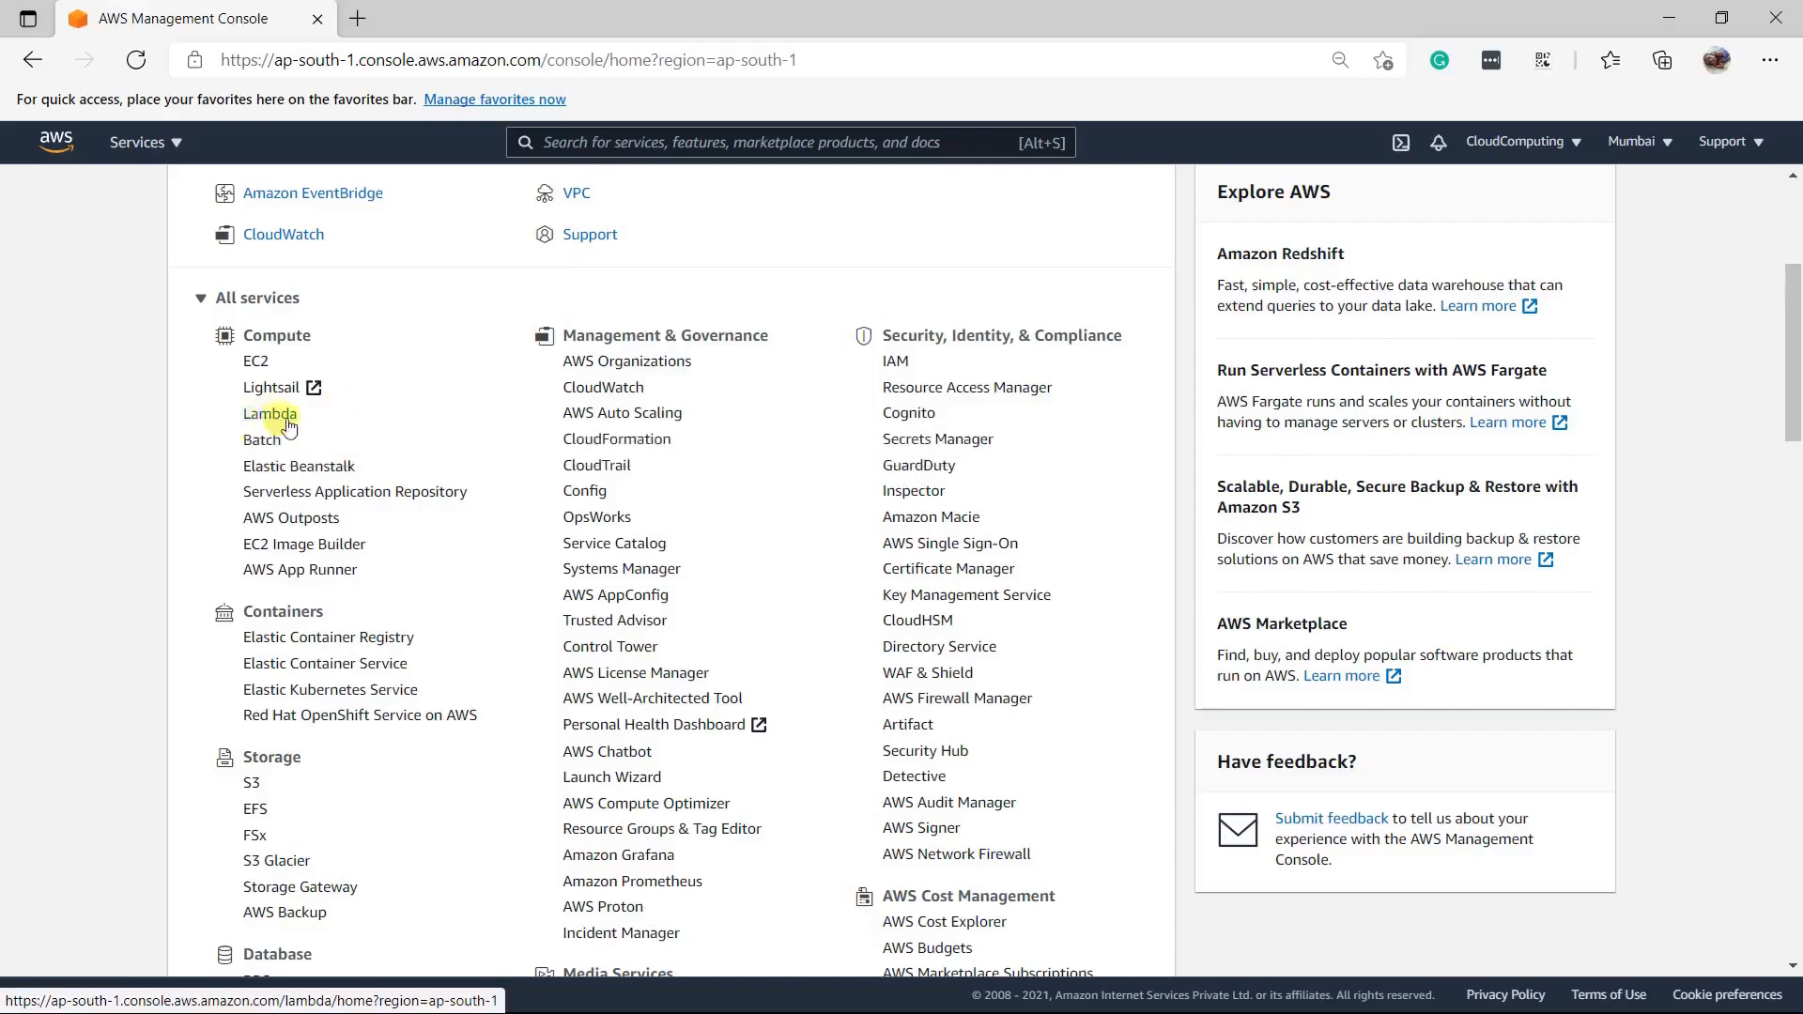
Start a new Lambda function authored from scratch, named Helloworld, with Python 3.8 as the runtime
click(271, 413)
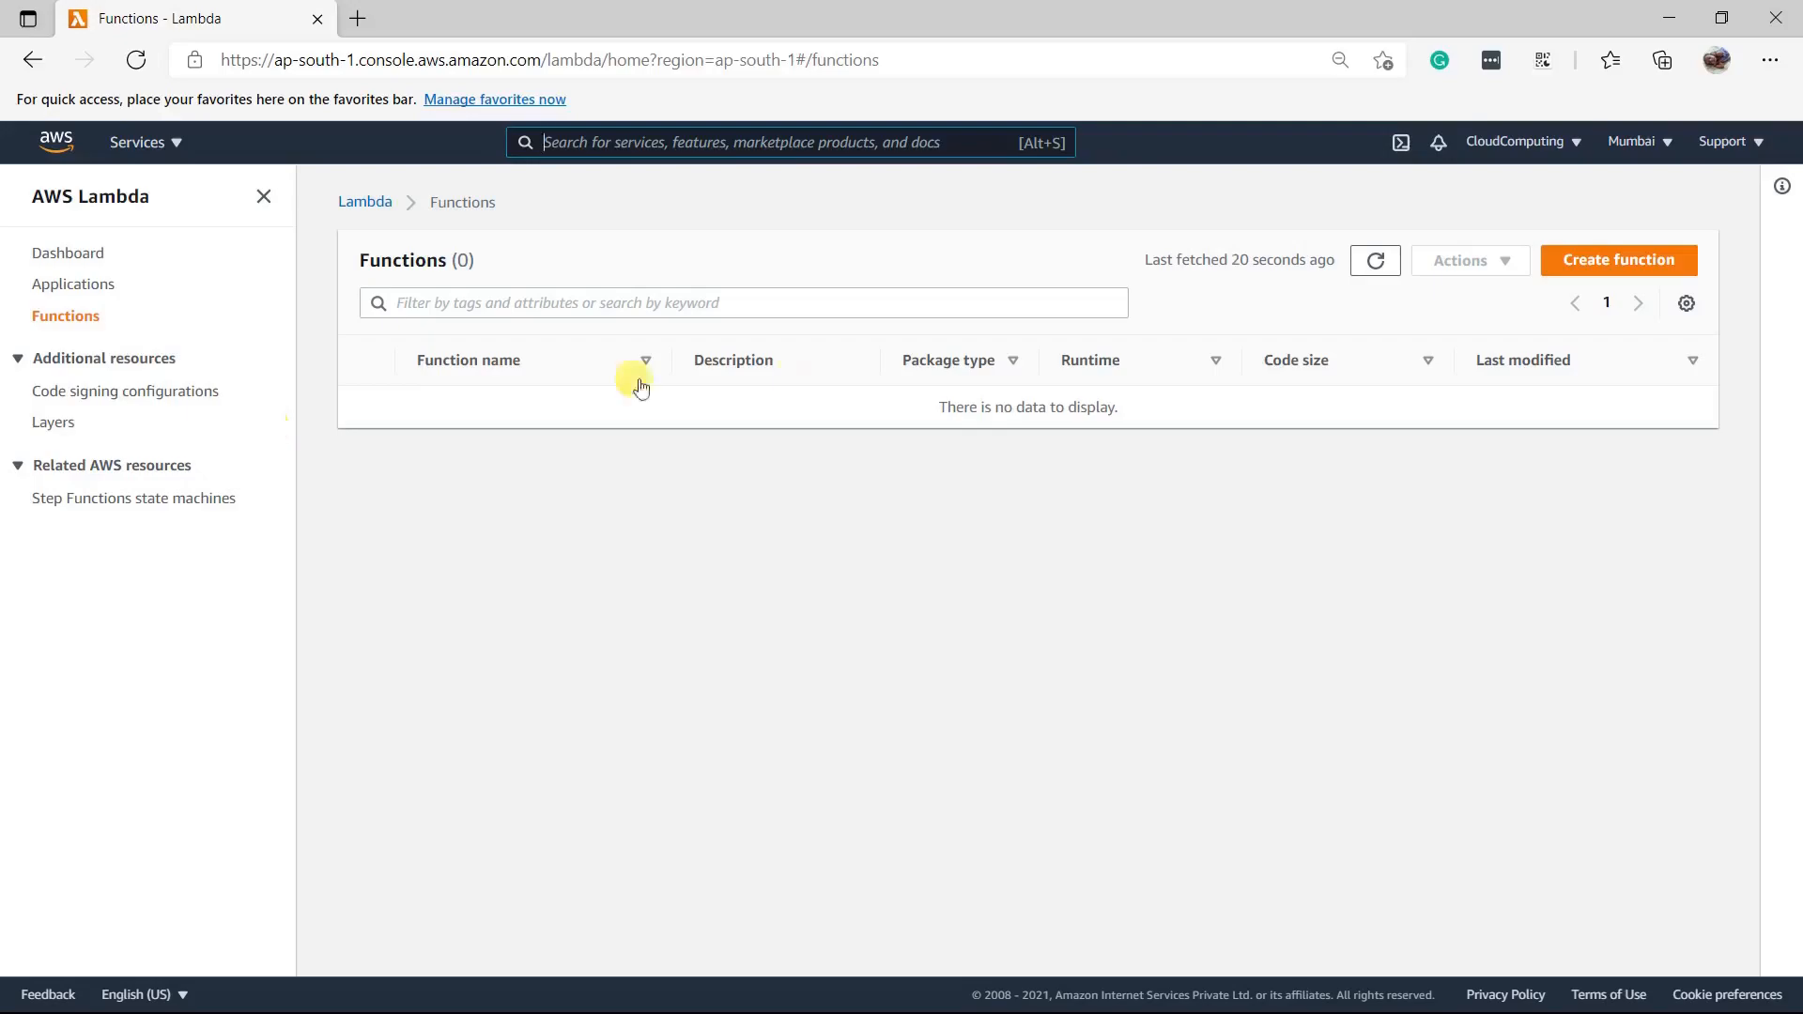
click(1605, 271)
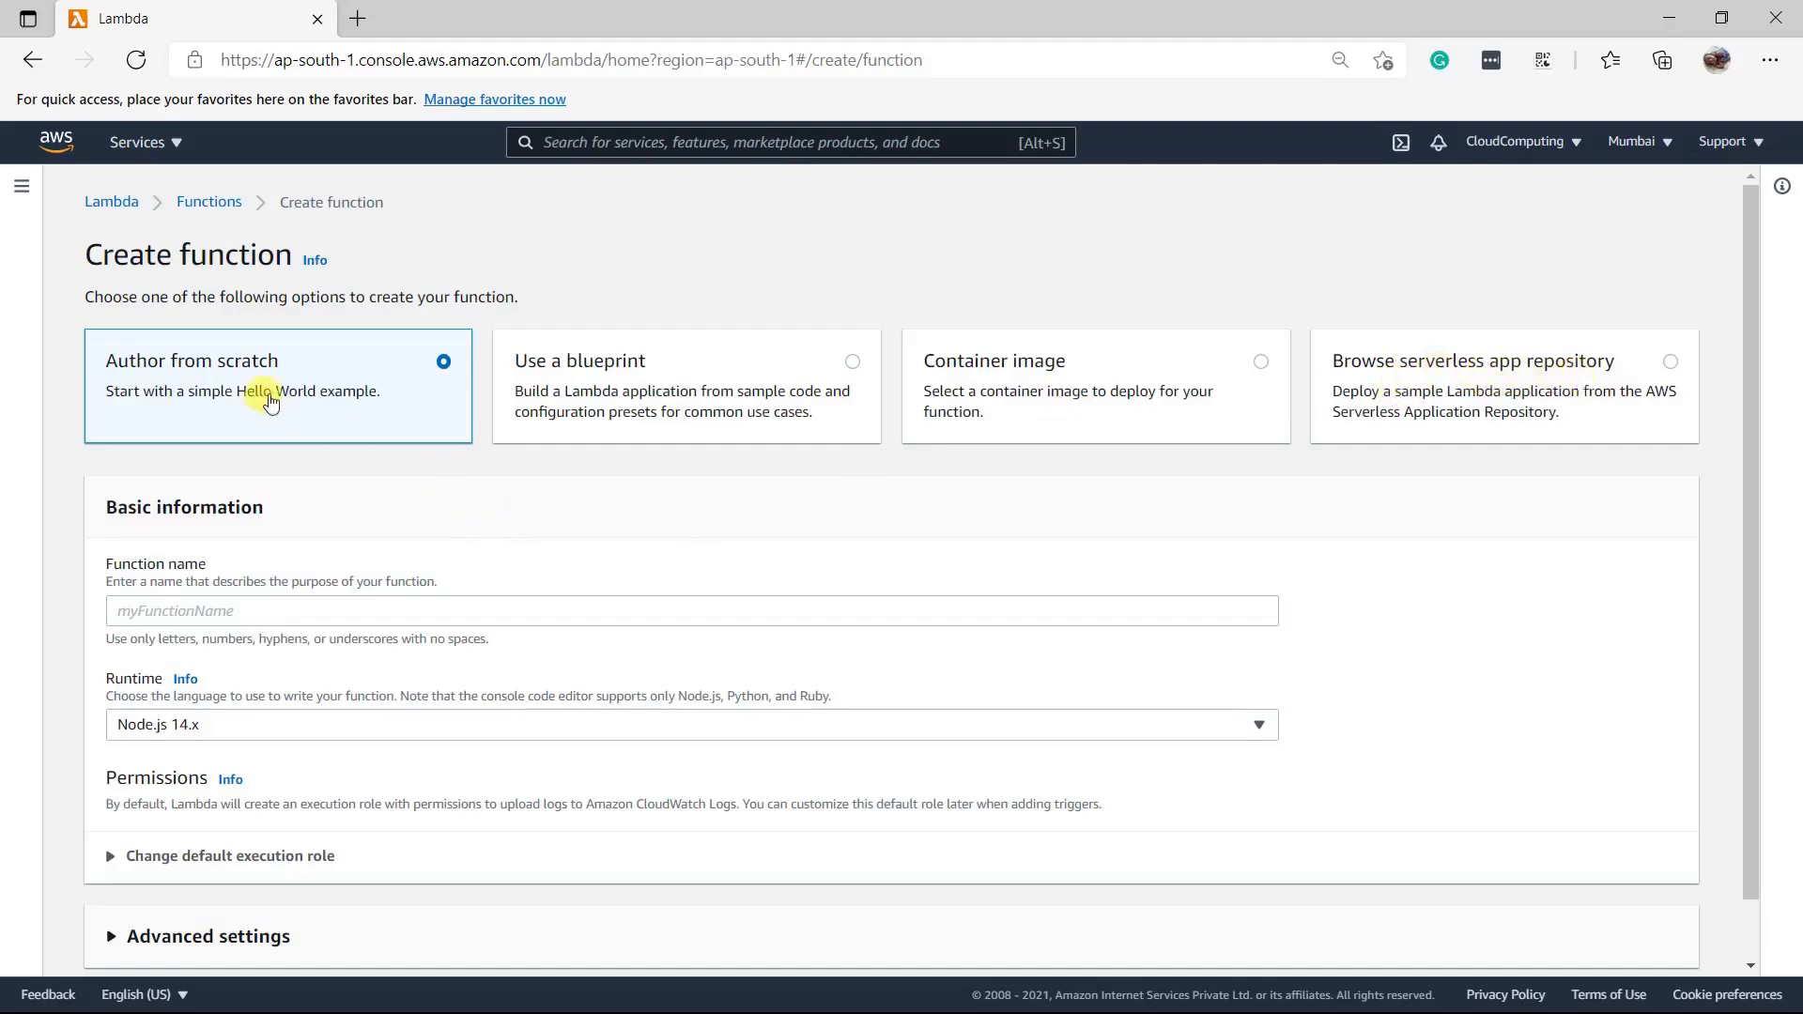
scroll(277, 409, down, 1)
click(173, 552)
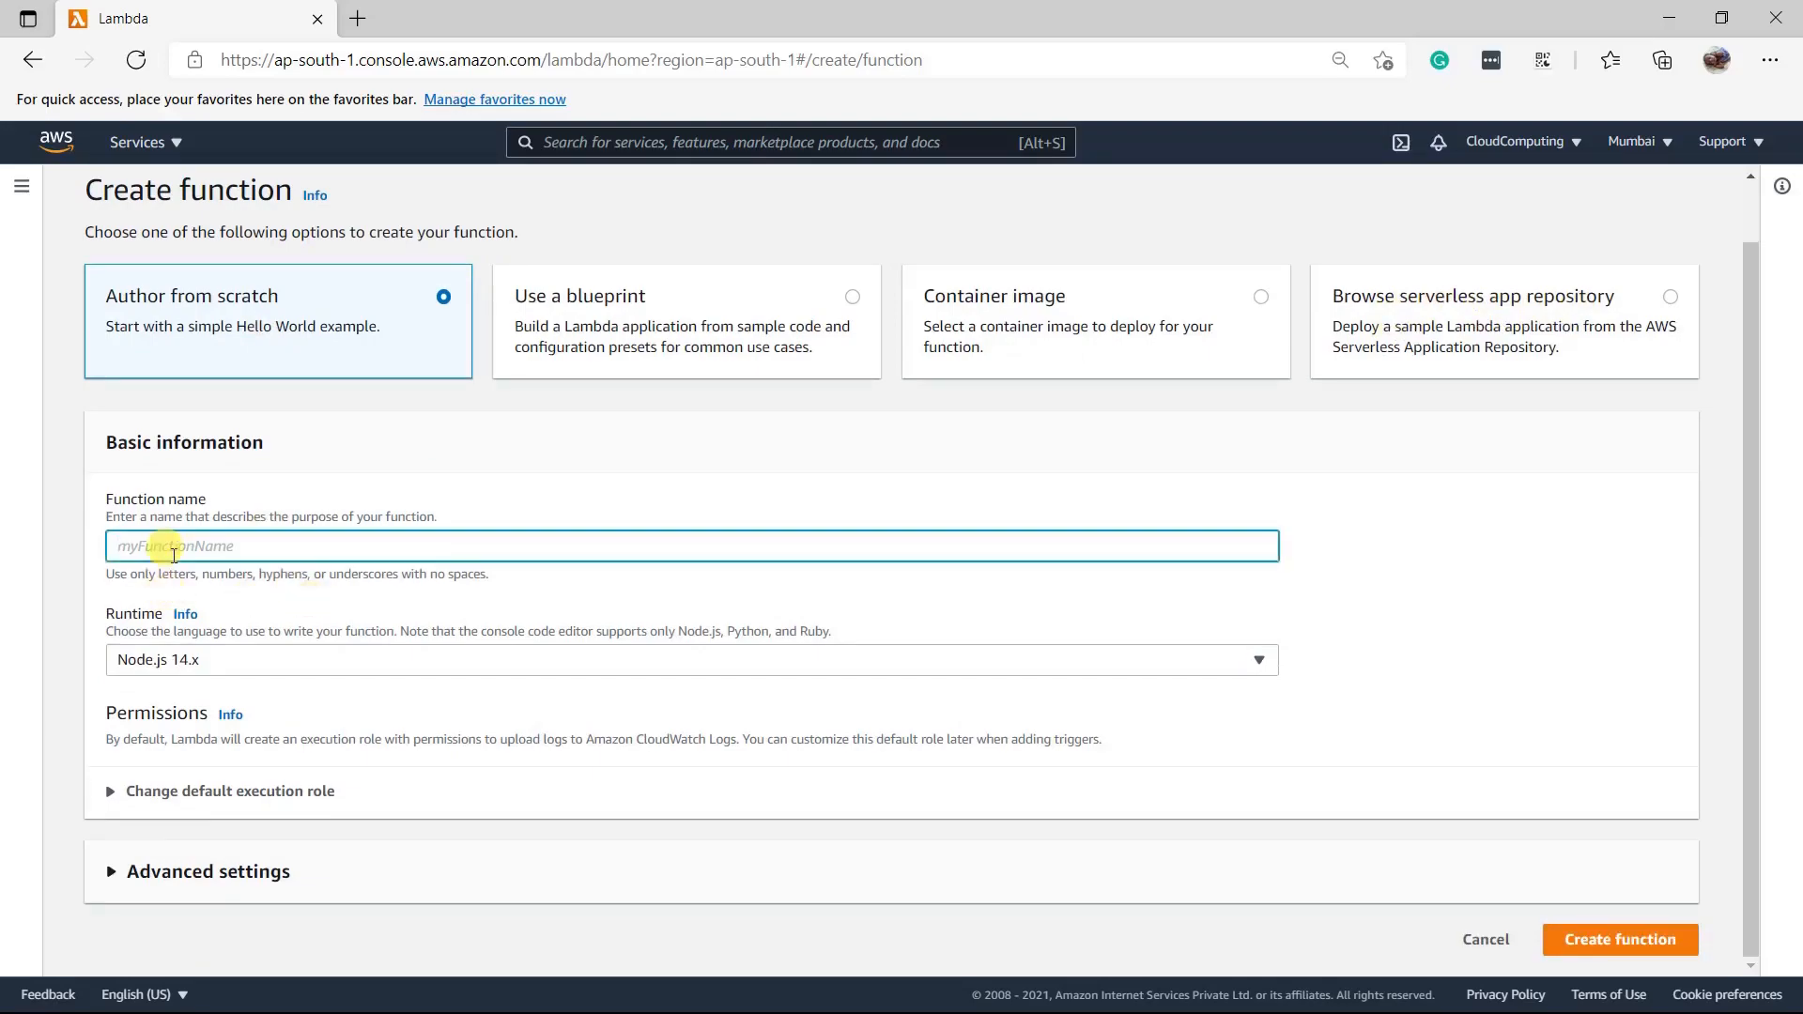
text(Helloworld)
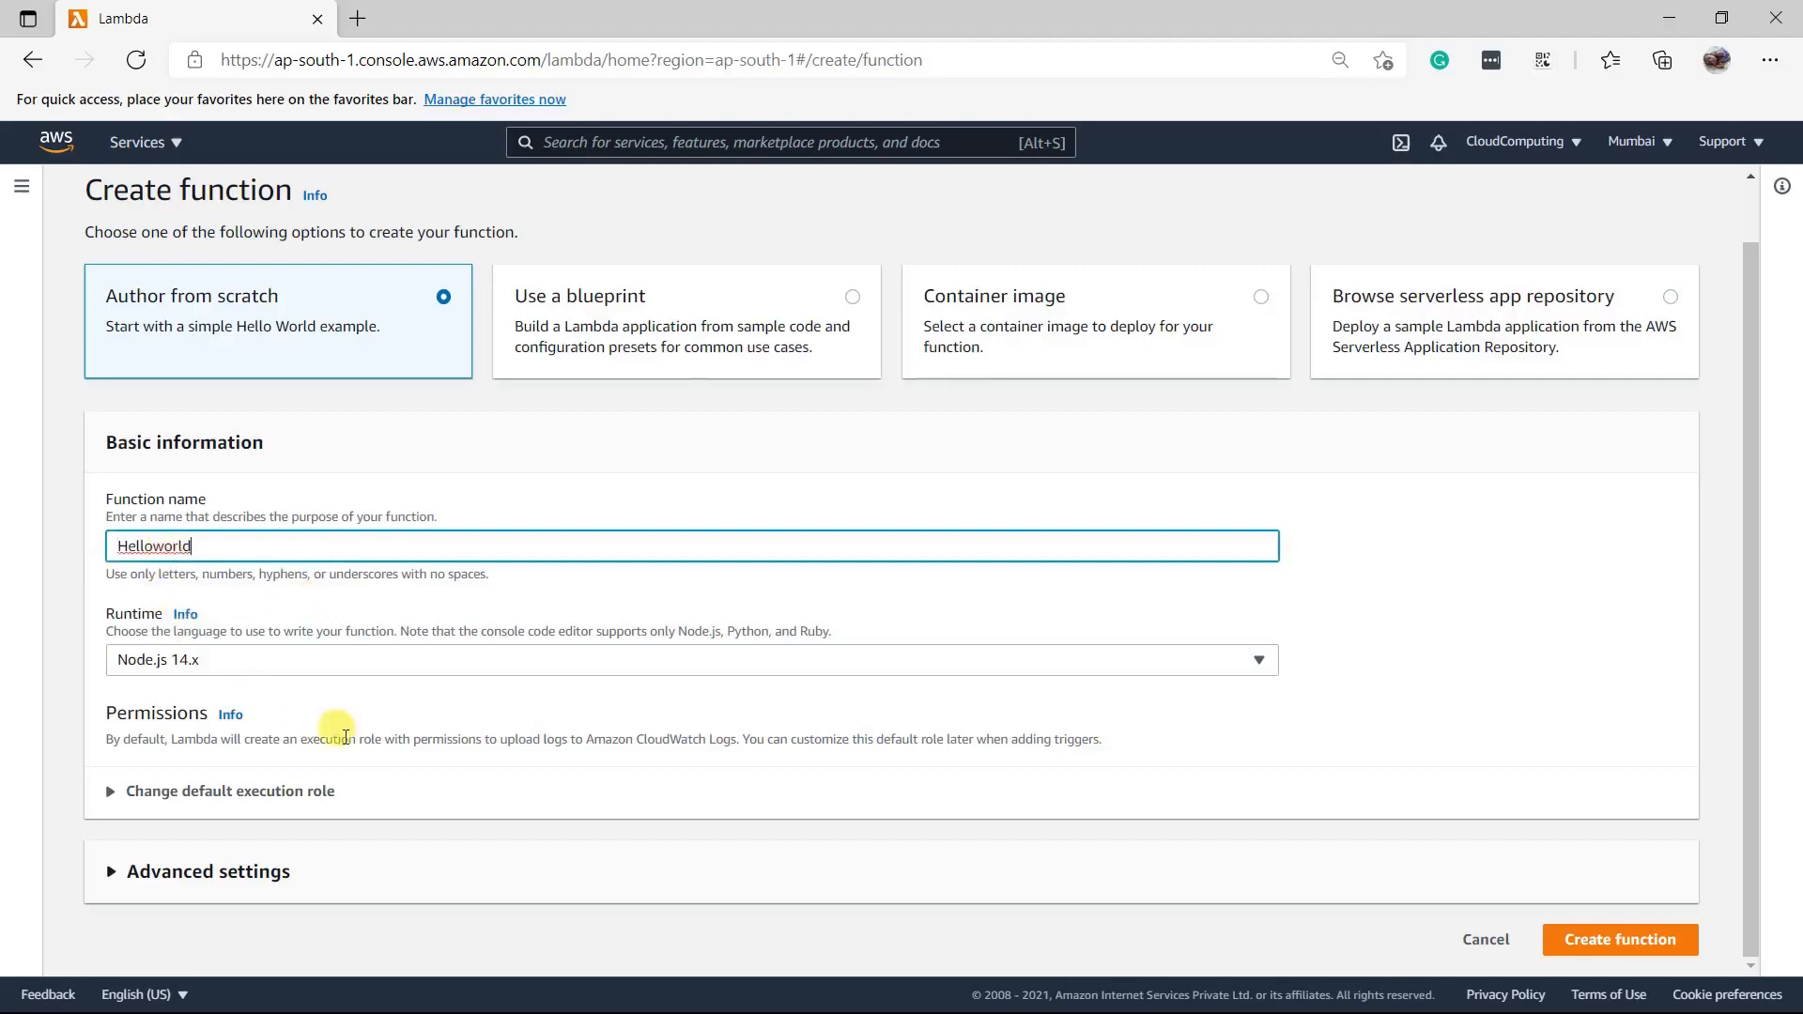
click(252, 668)
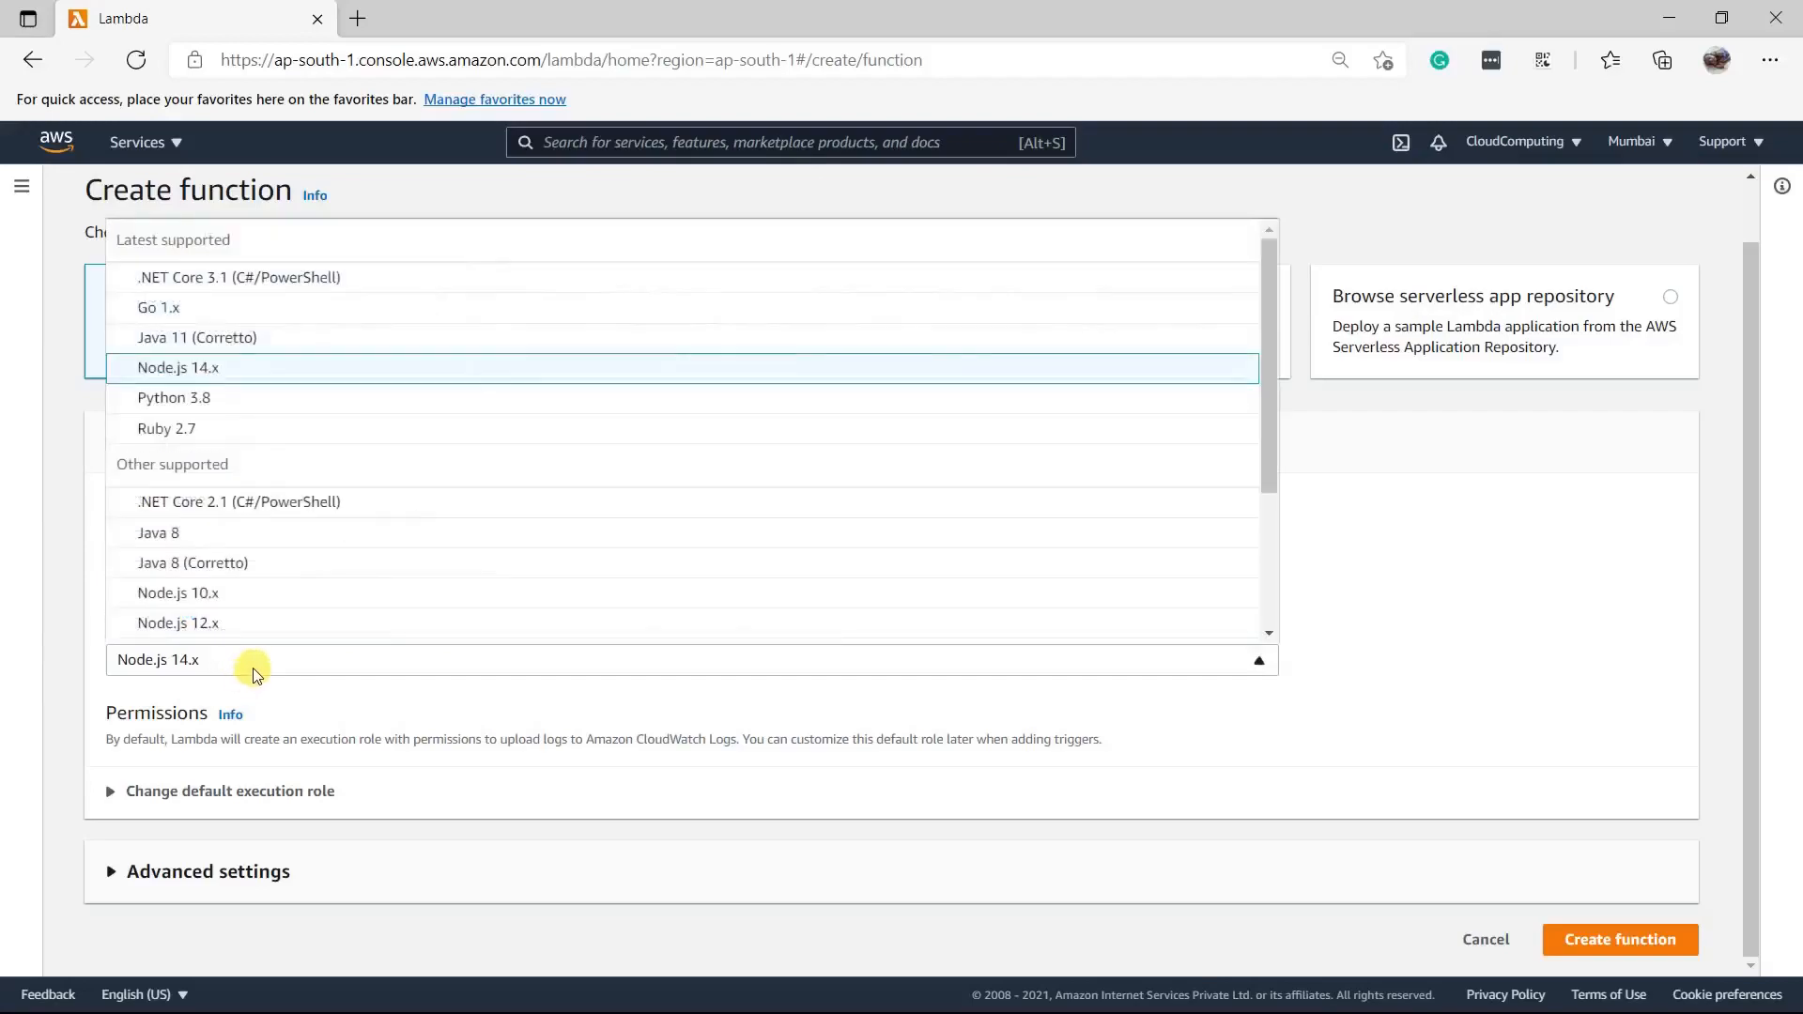
click(207, 406)
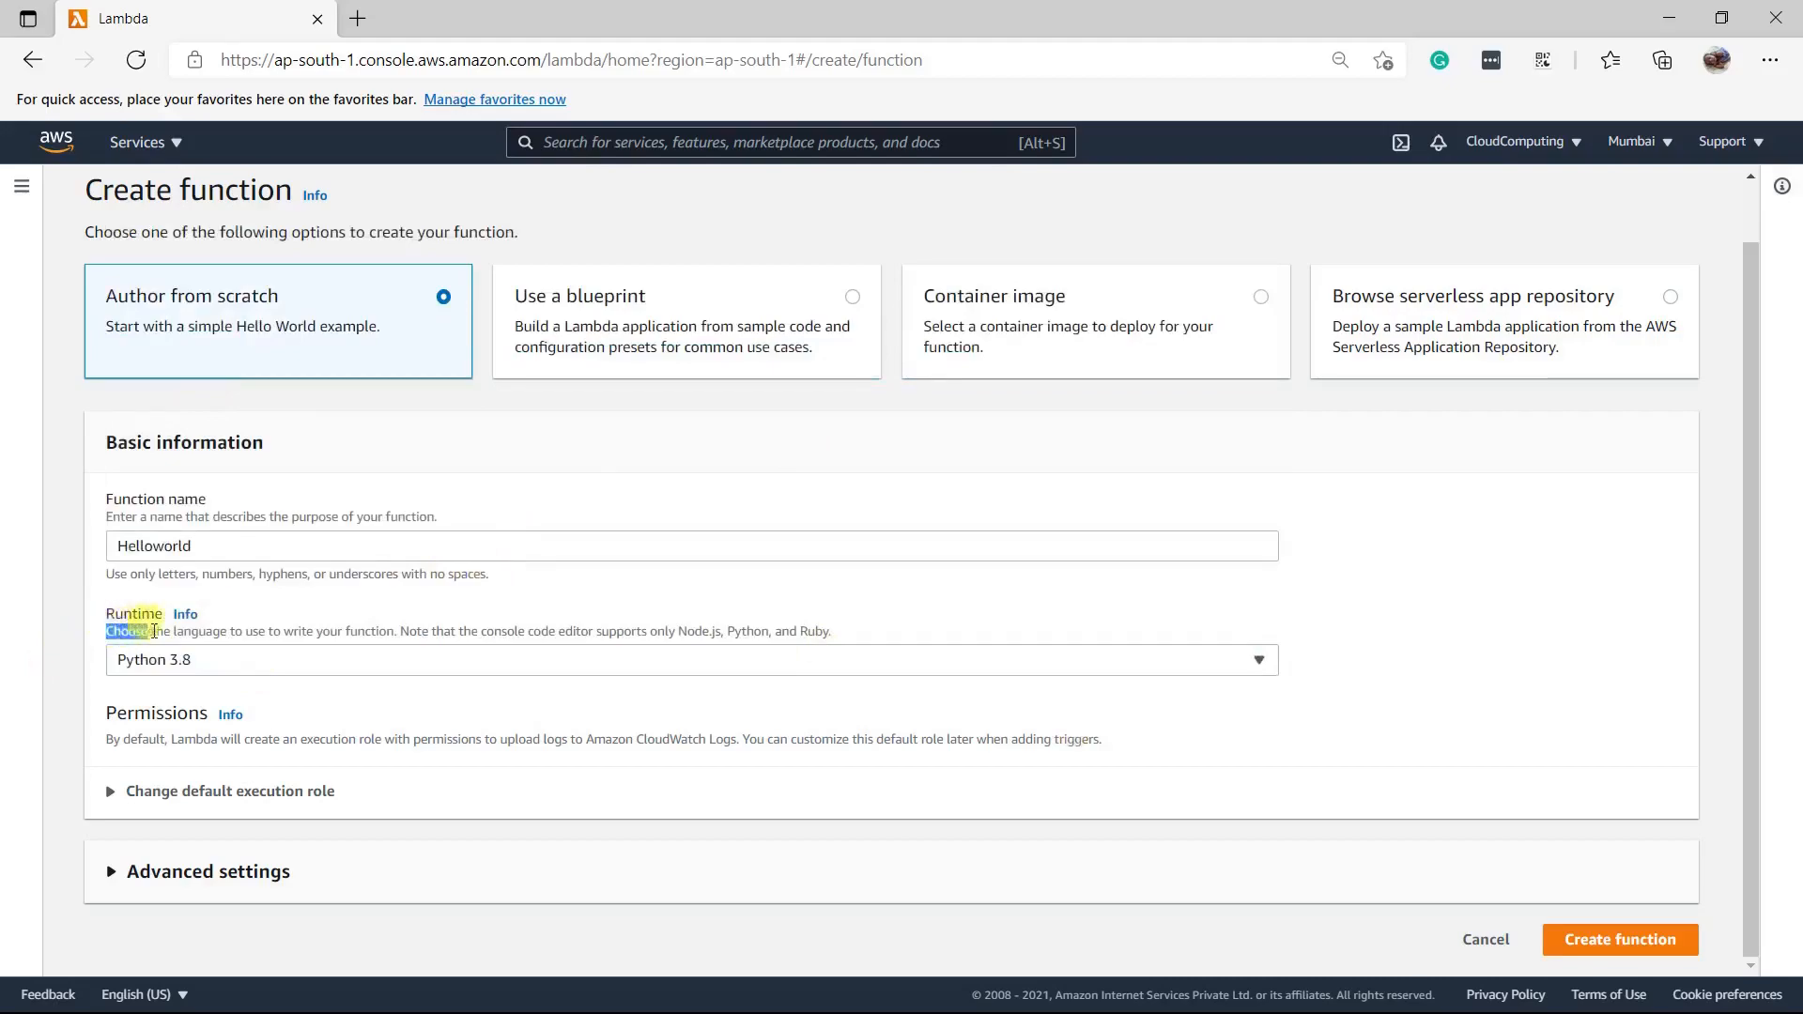
Read the note on which languages the console code editor supports and review the available runtimes
drag(413, 626, 886, 628)
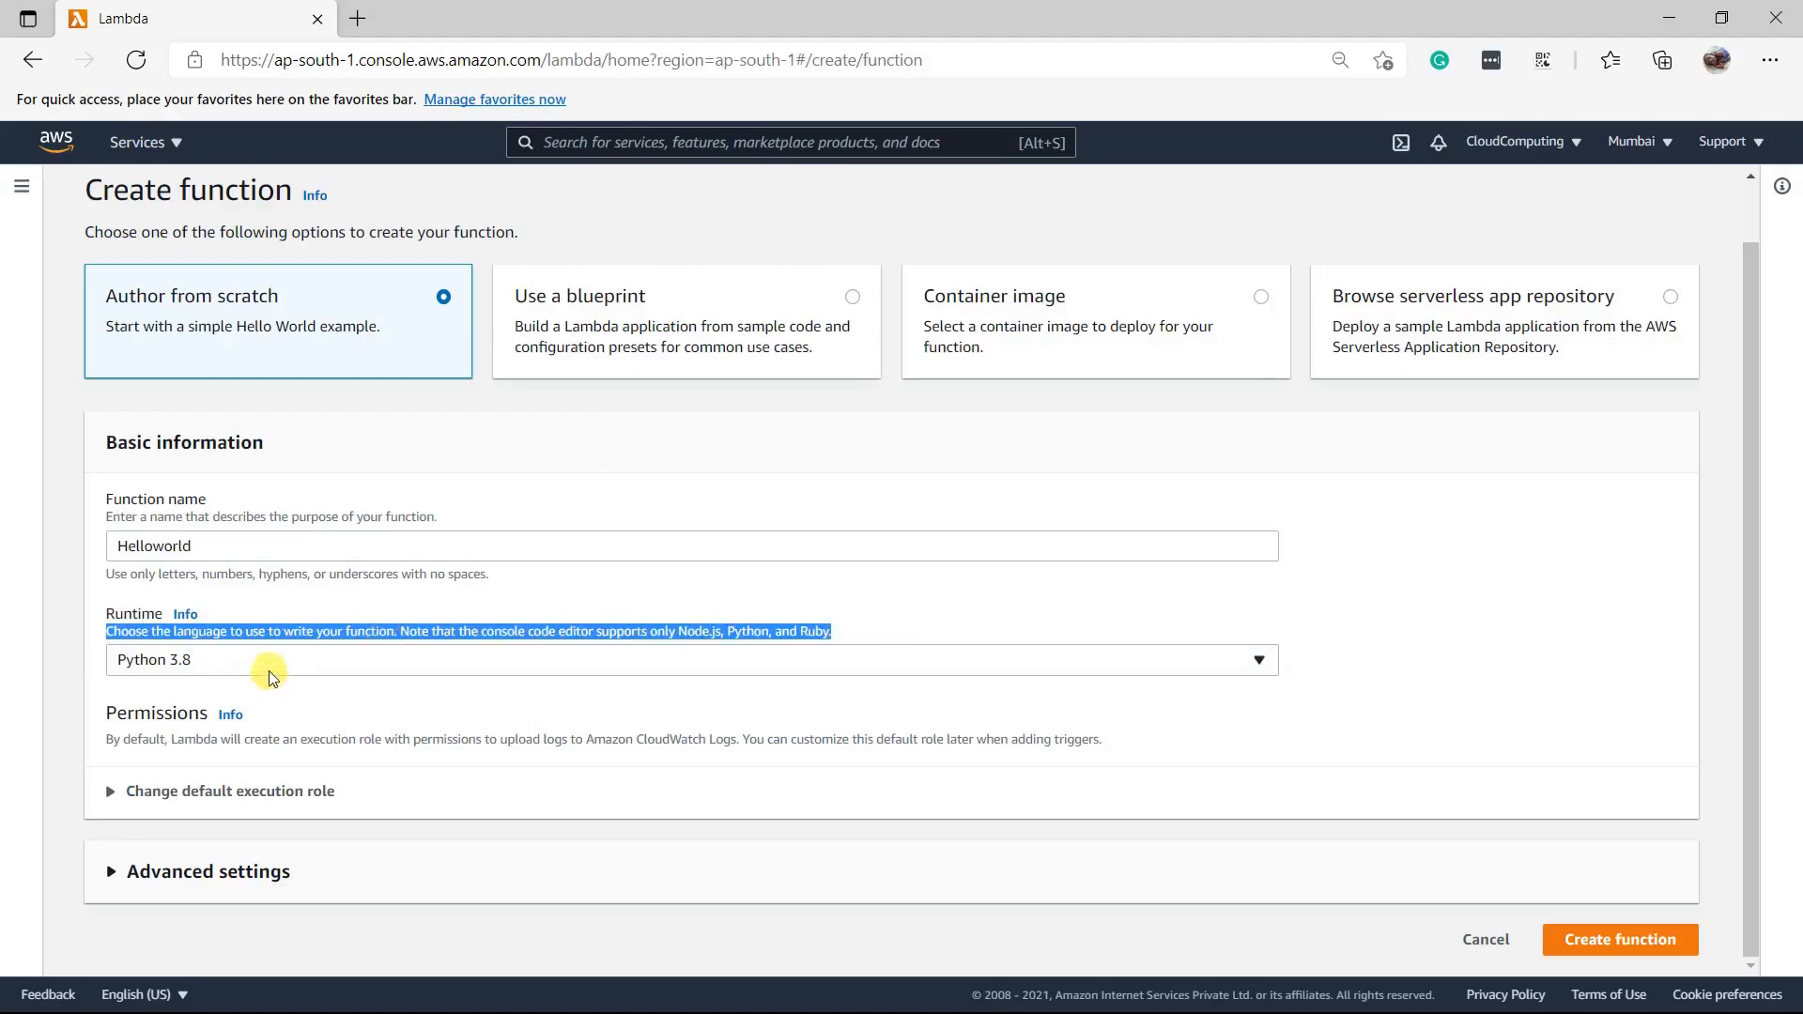
click(405, 641)
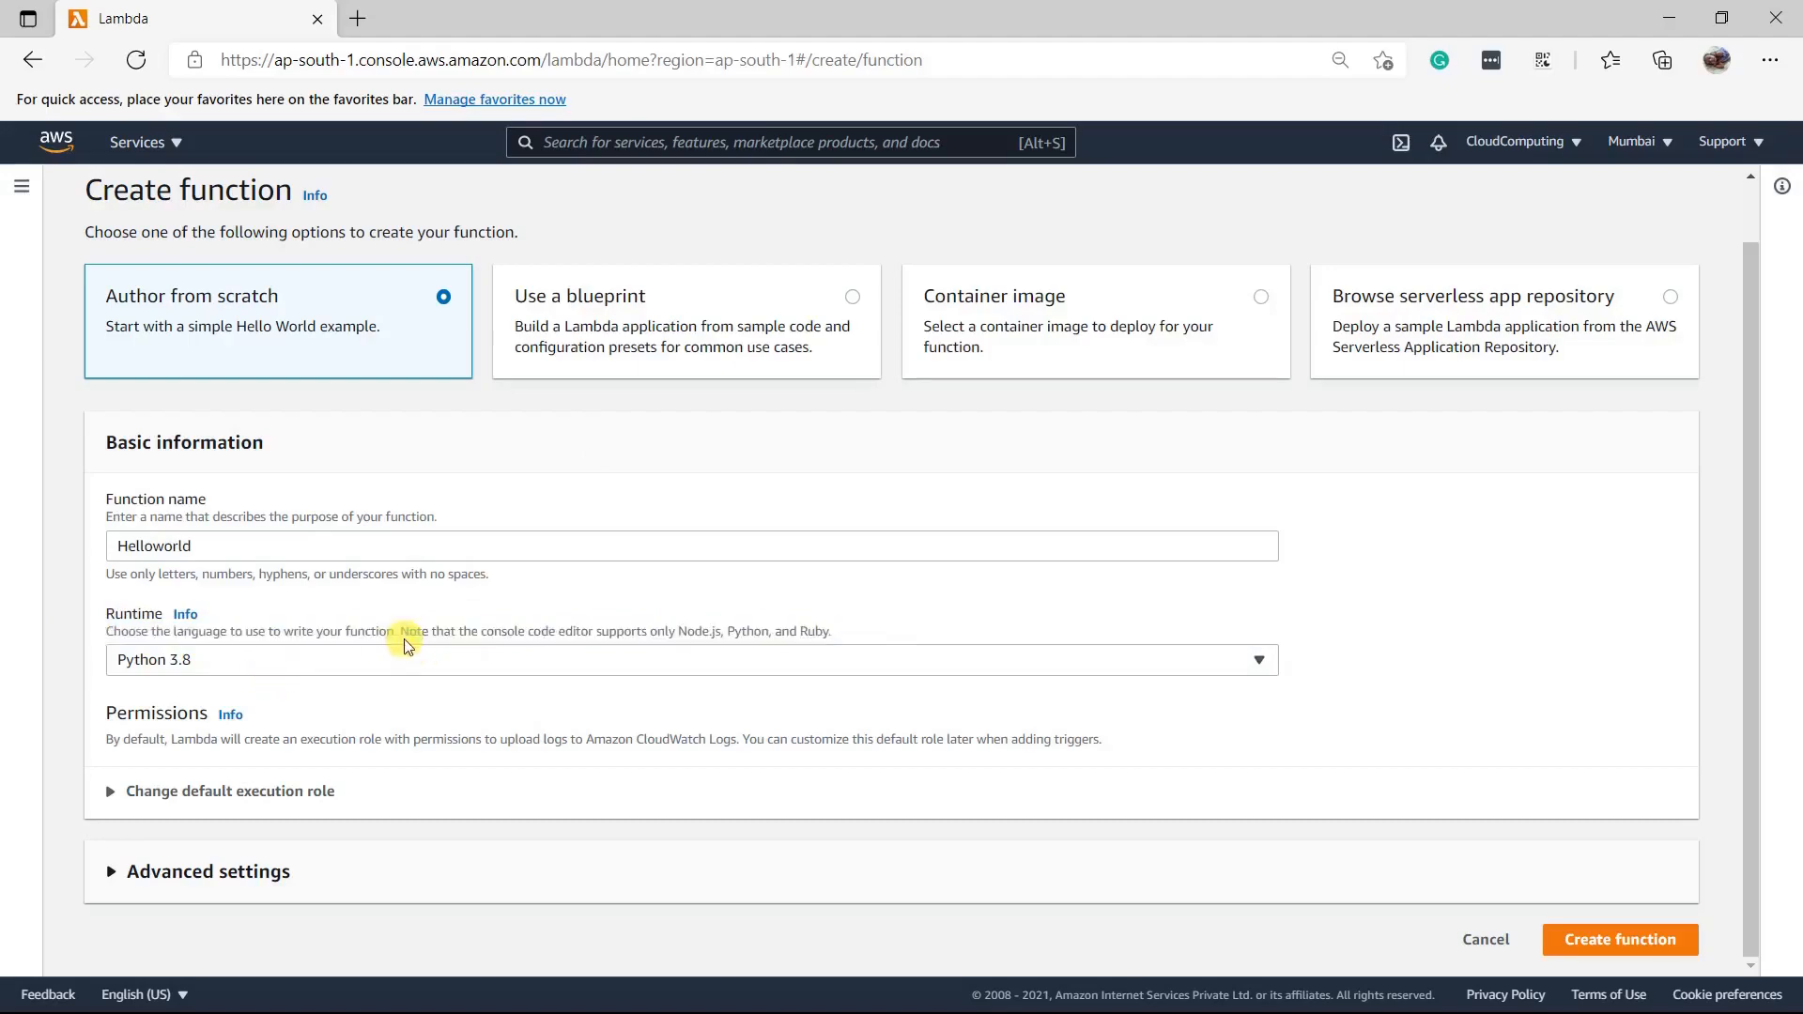
drag(402, 631, 852, 625)
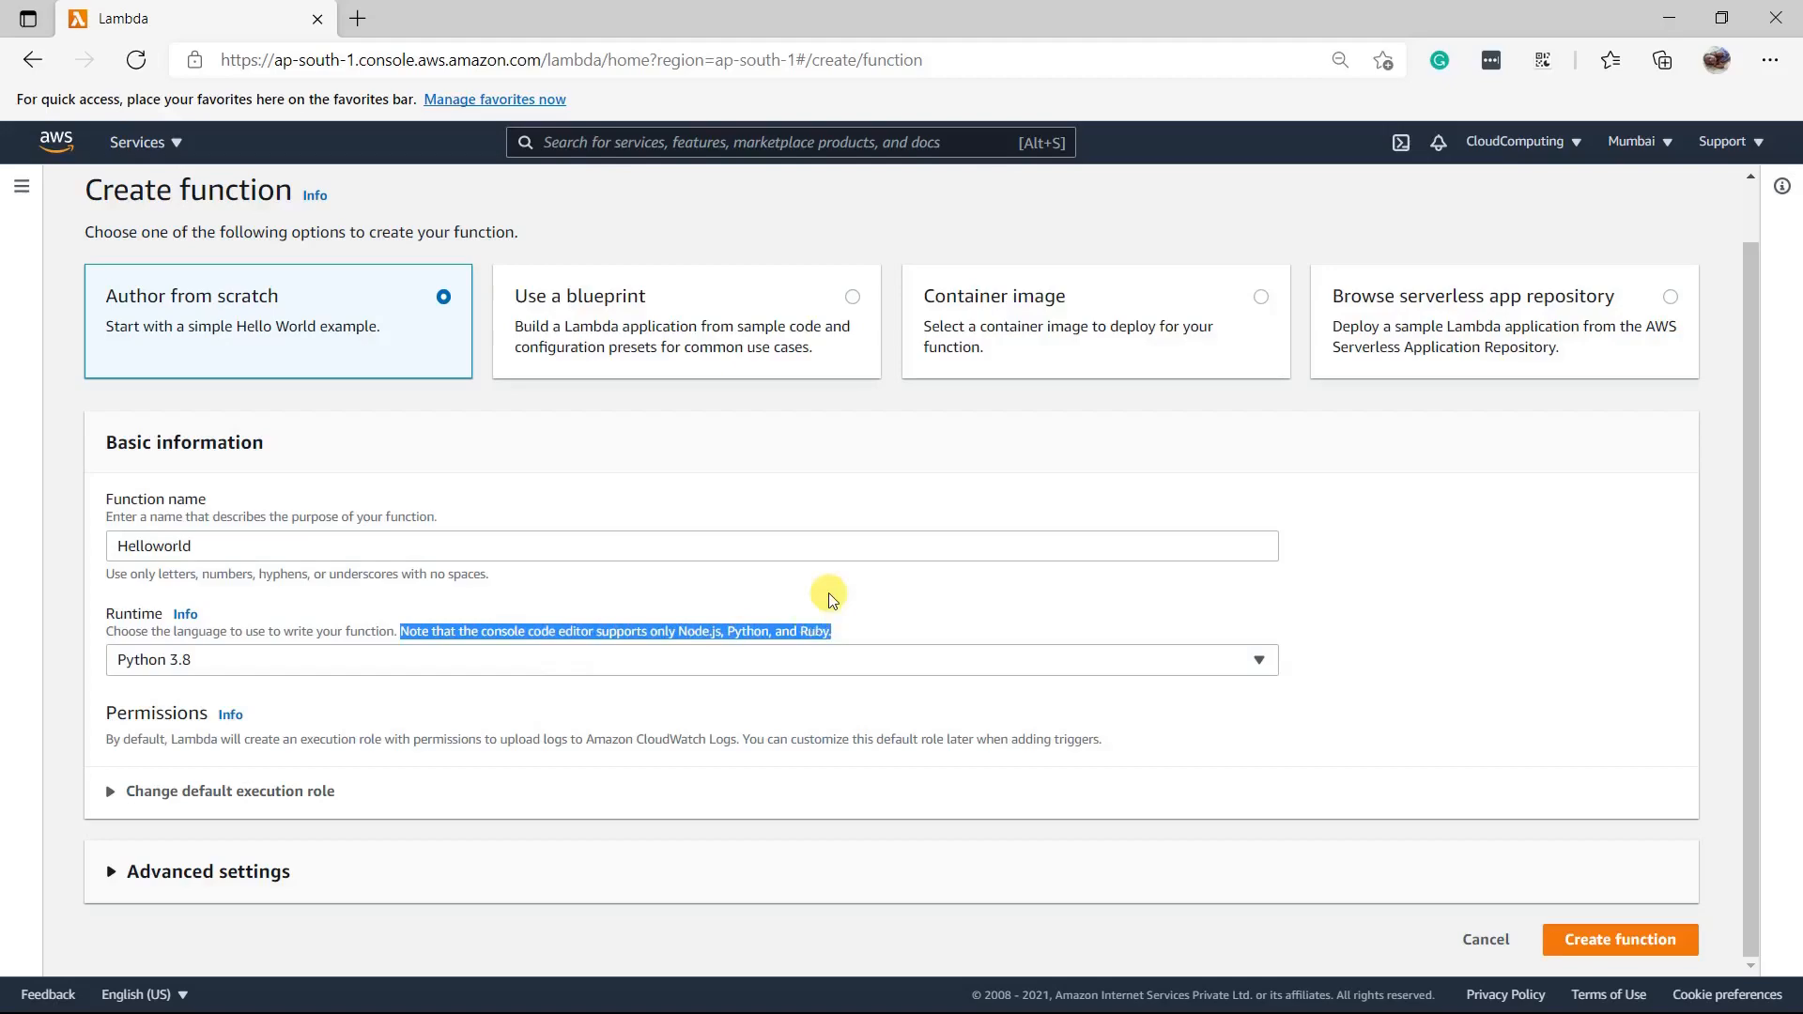
click(218, 666)
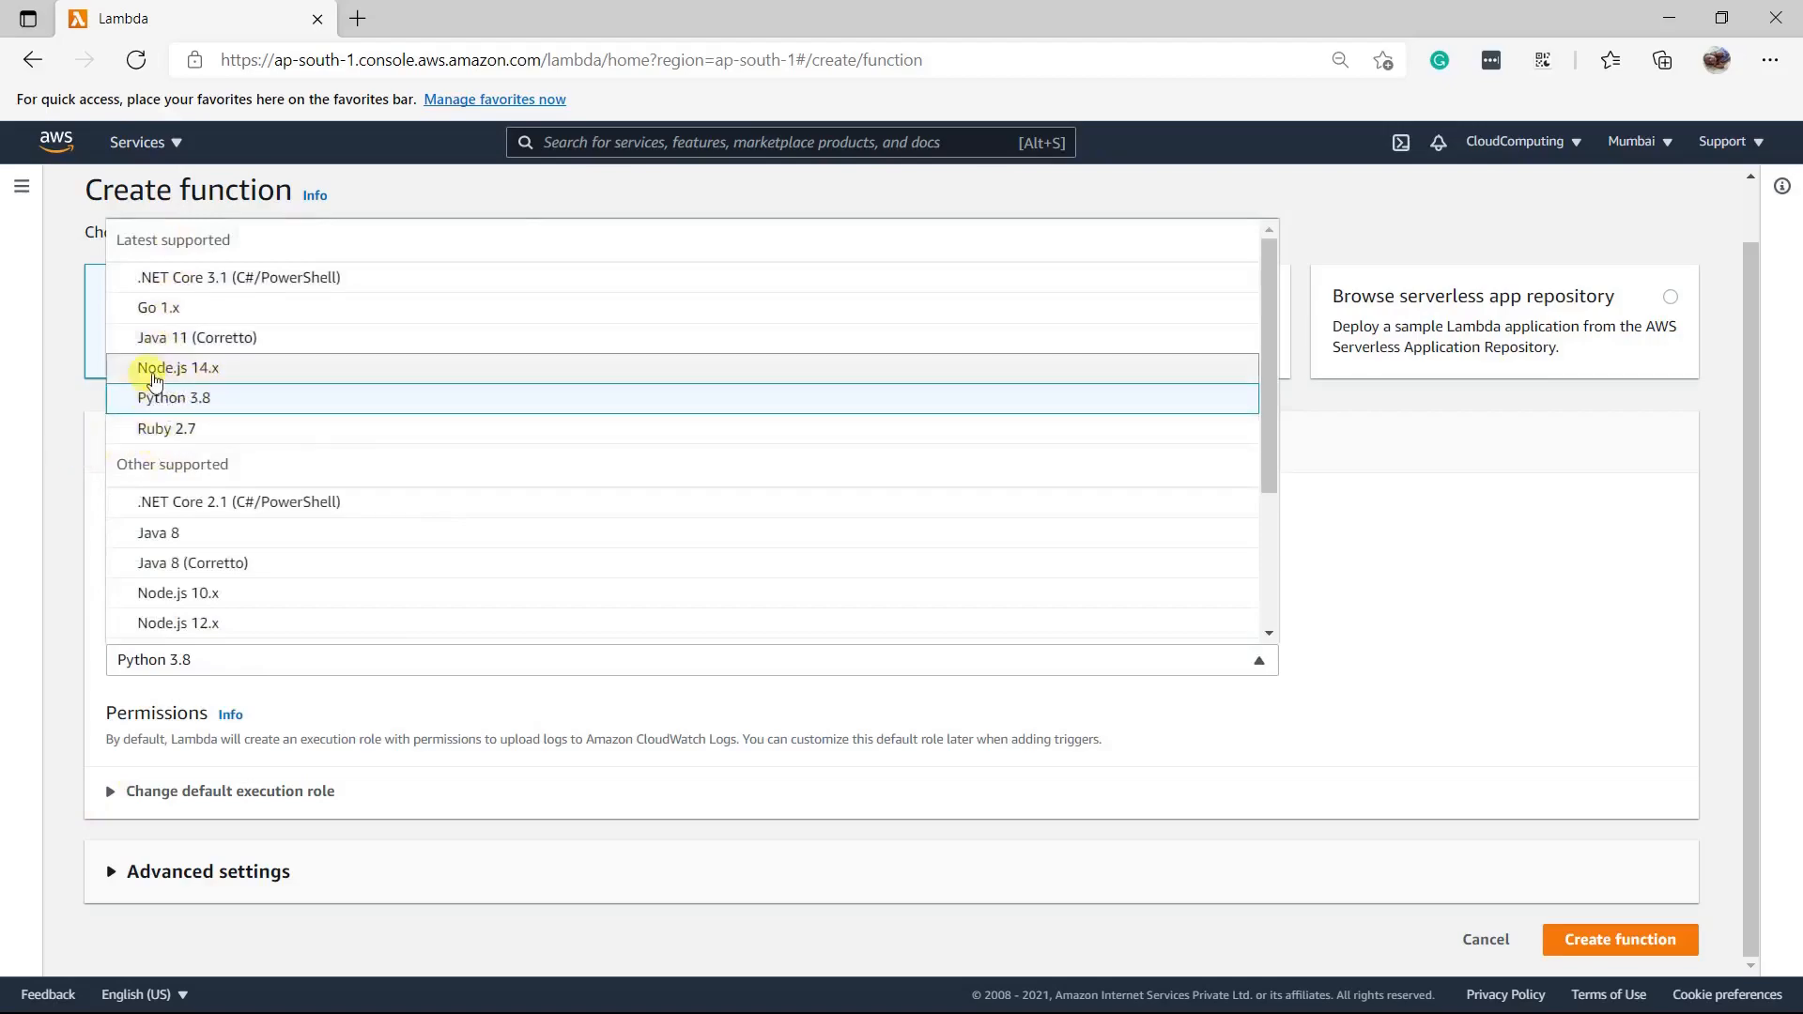
click(77, 410)
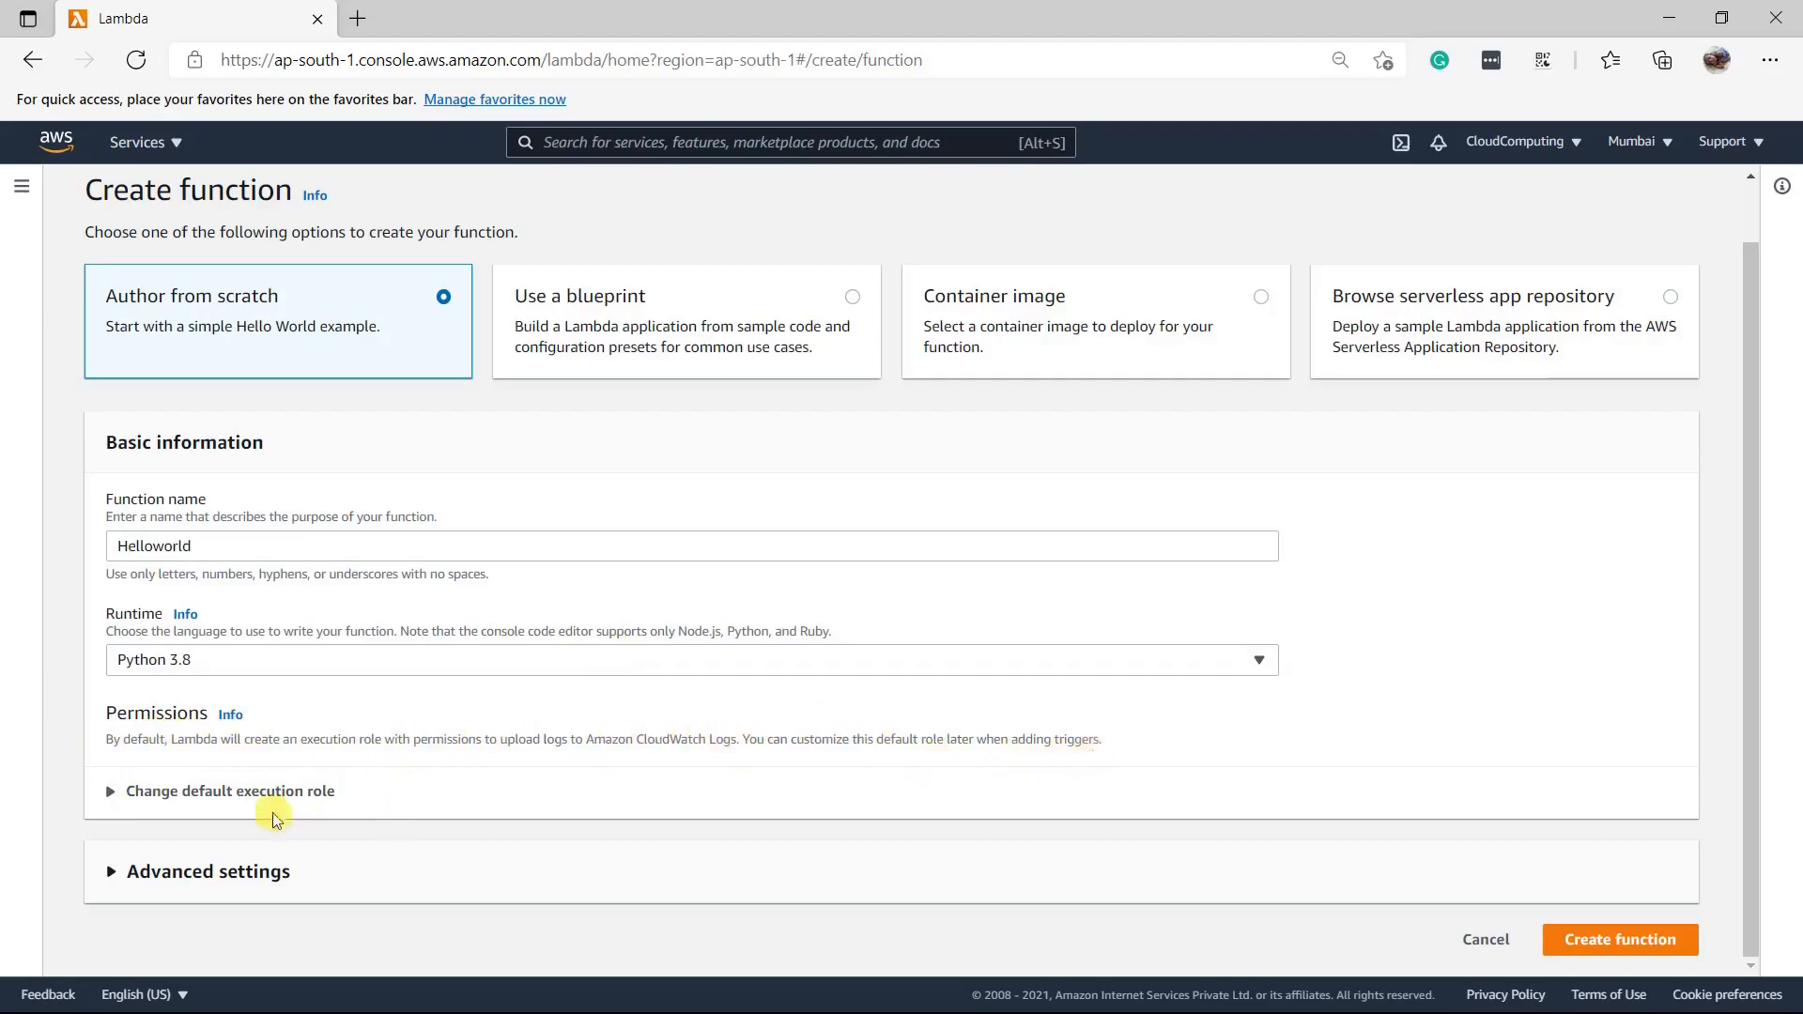
Show the default execution role options and read the permissions note about Amazon CloudWatch Logs
click(120, 790)
scroll(694, 764, down, 2)
scroll(703, 769, down, 1)
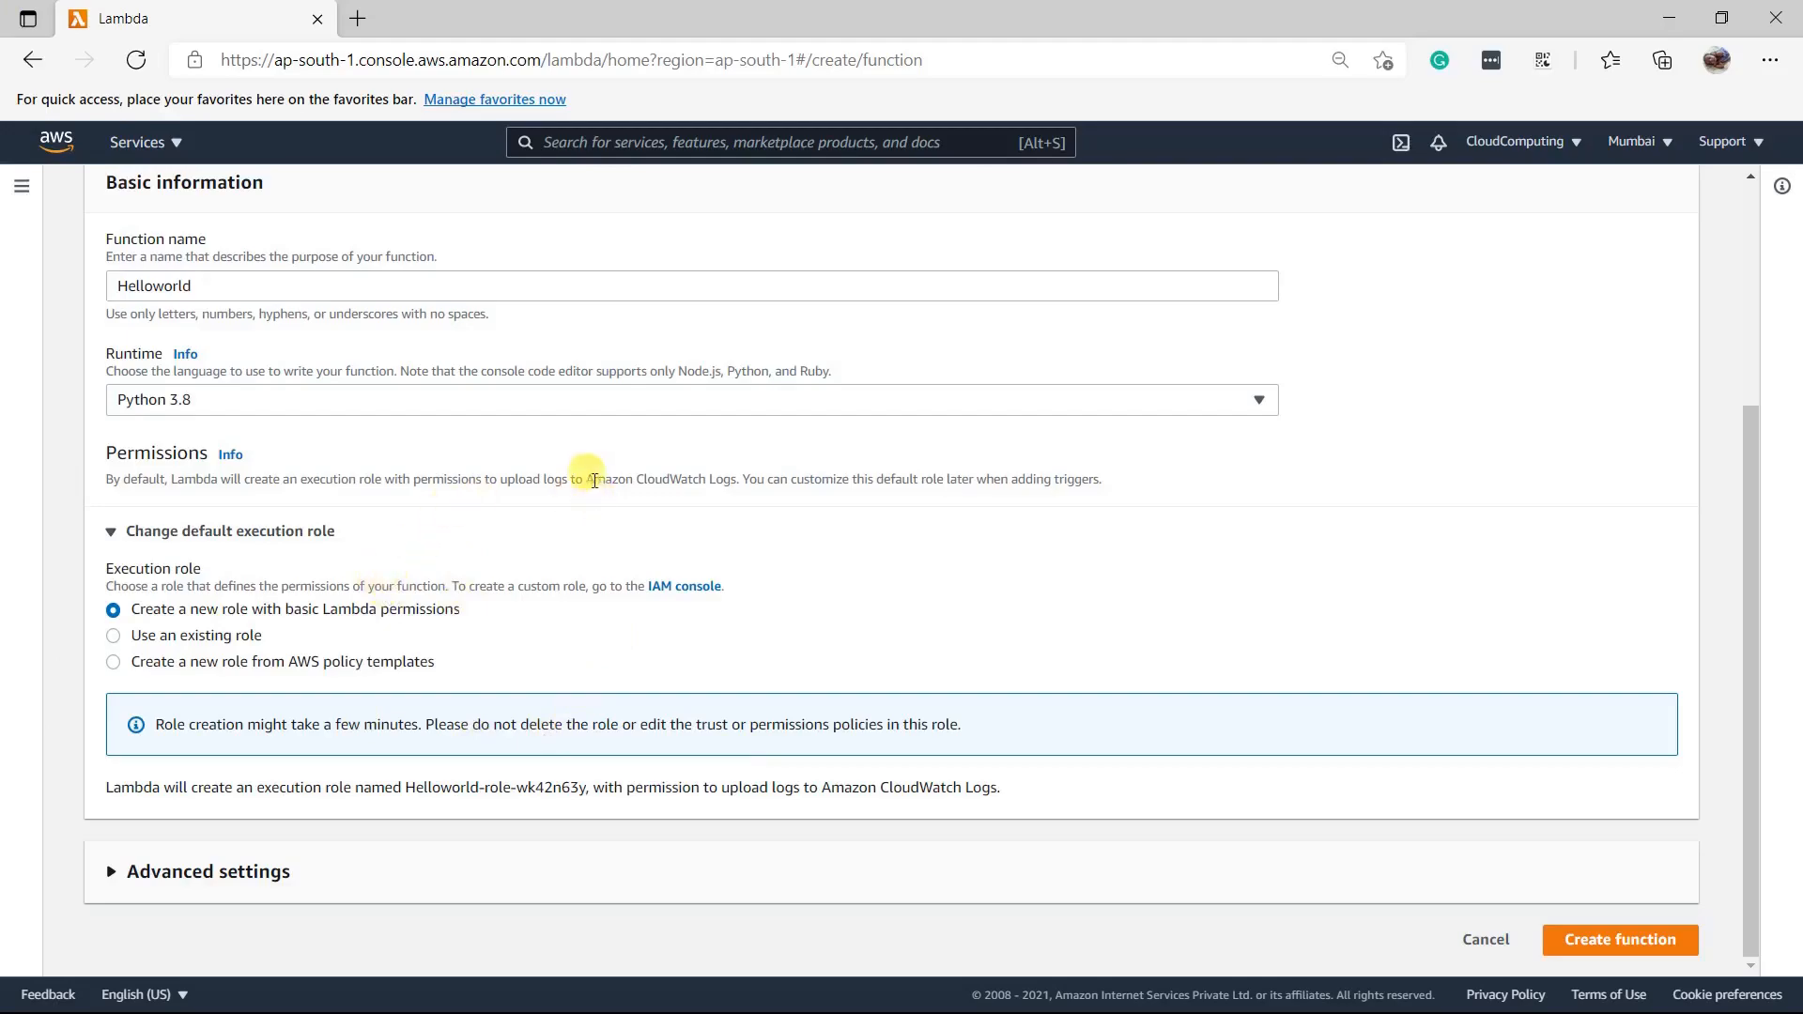
drag(587, 480, 740, 479)
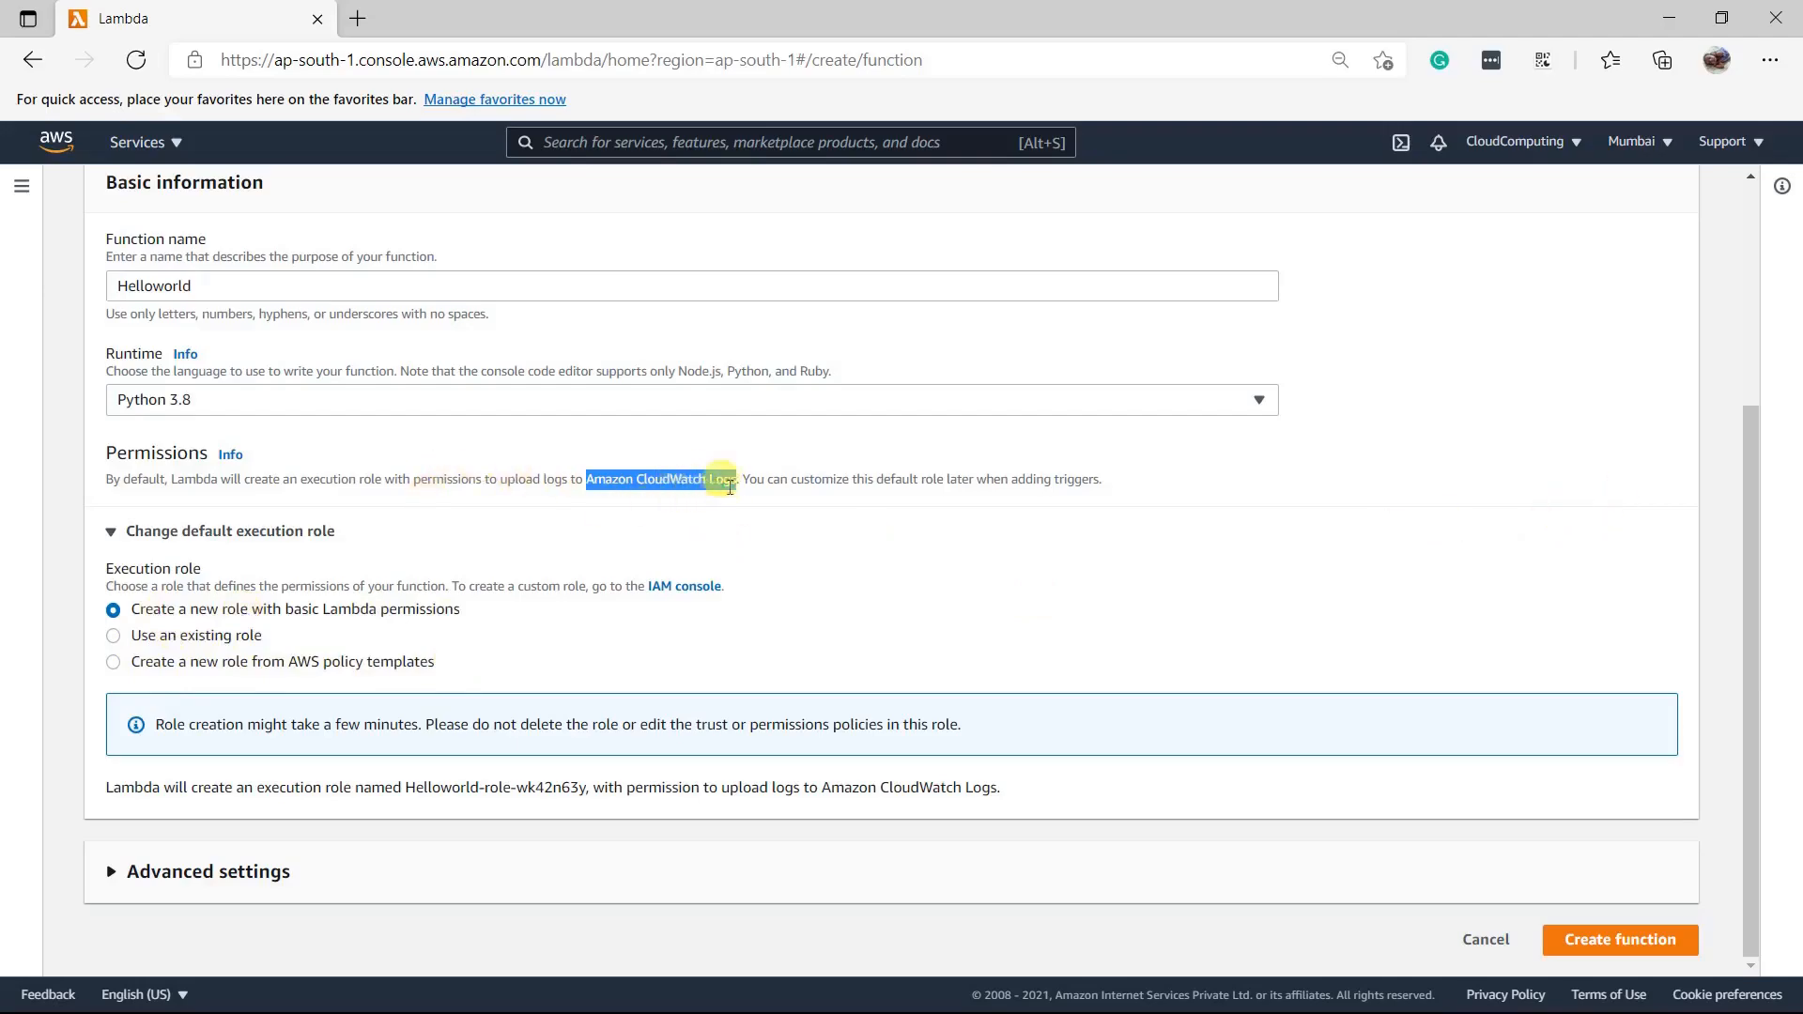
Choose to use an existing execution role and look through the list of available roles
click(190, 644)
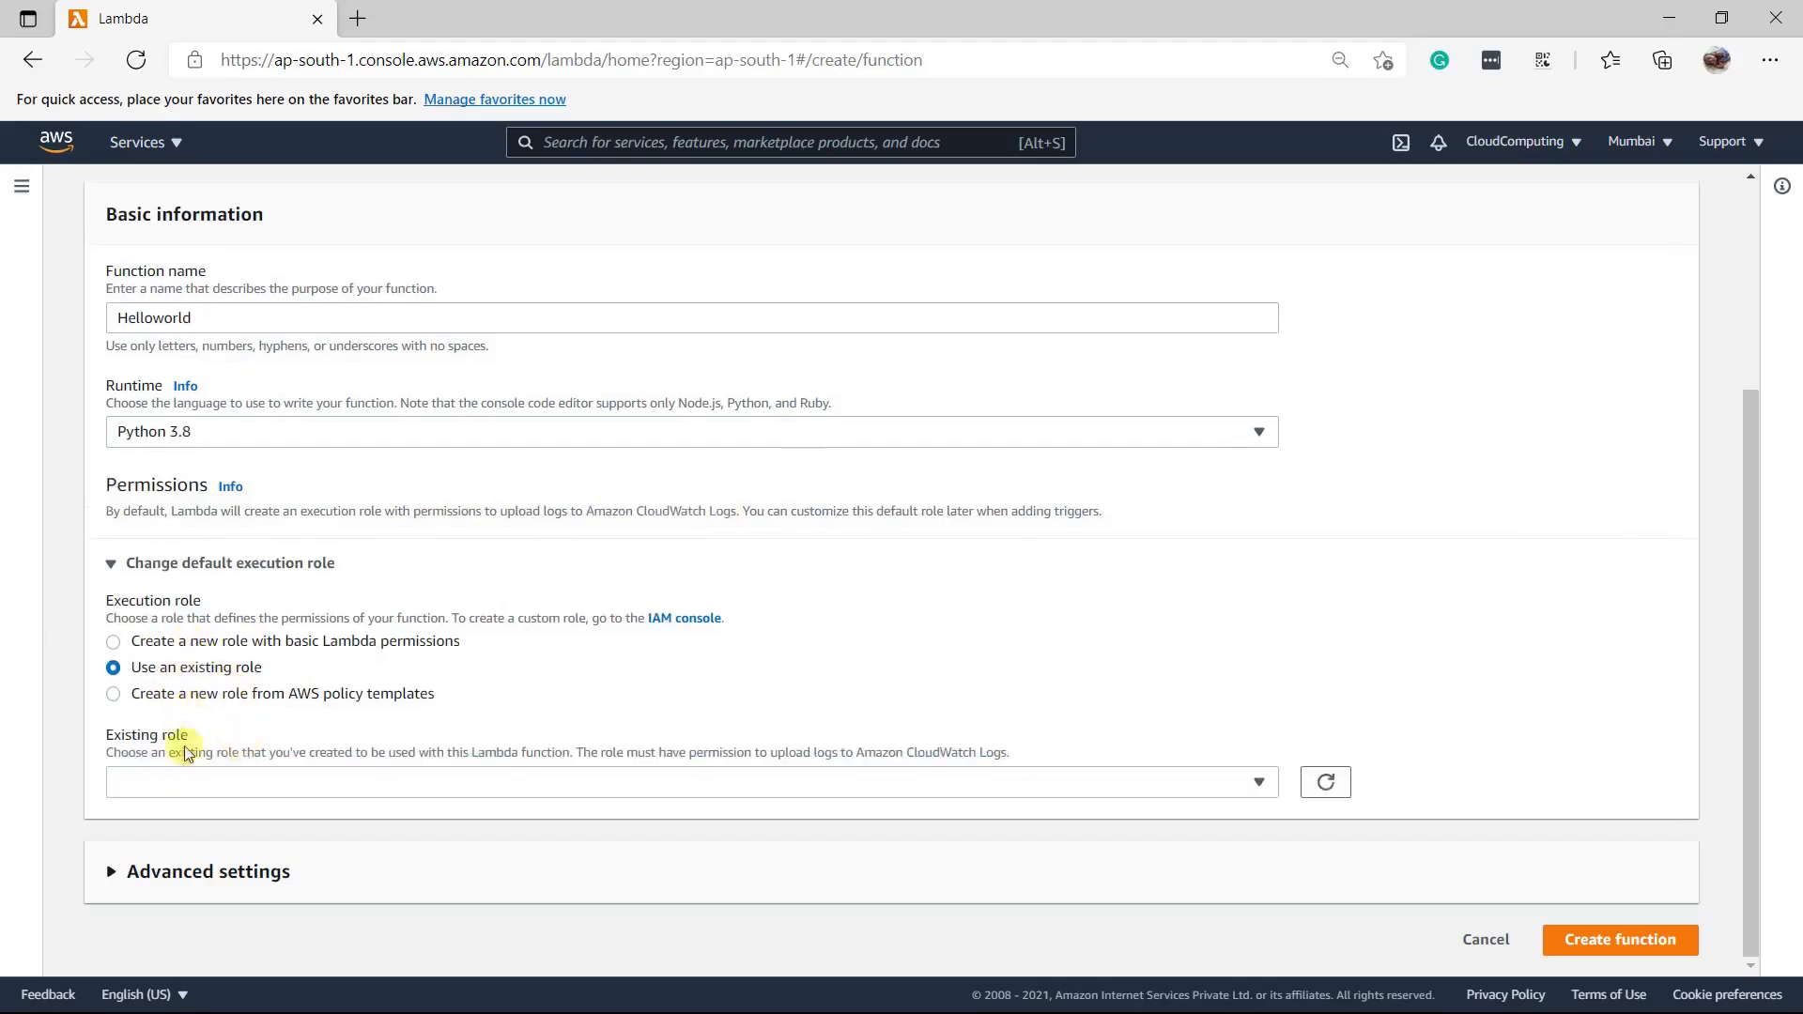
click(291, 787)
scroll(355, 374, down, 3)
scroll(366, 378, up, 3)
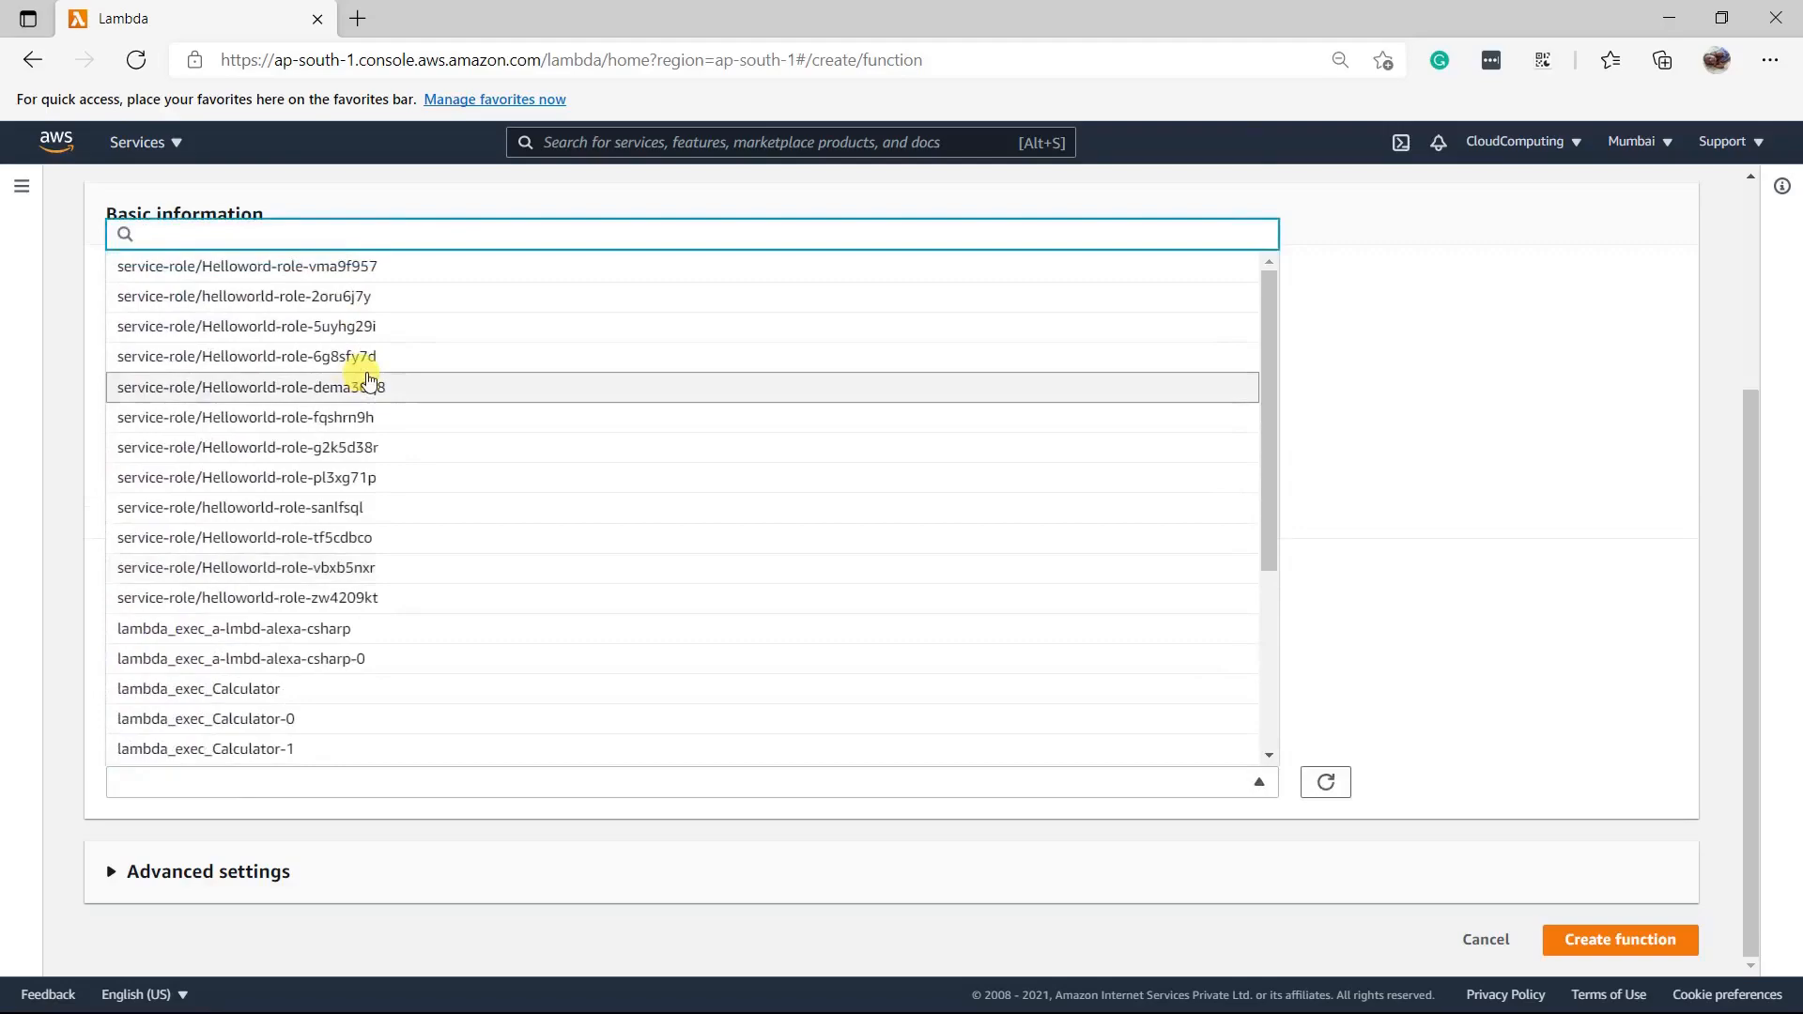
scroll(368, 381, down, 3)
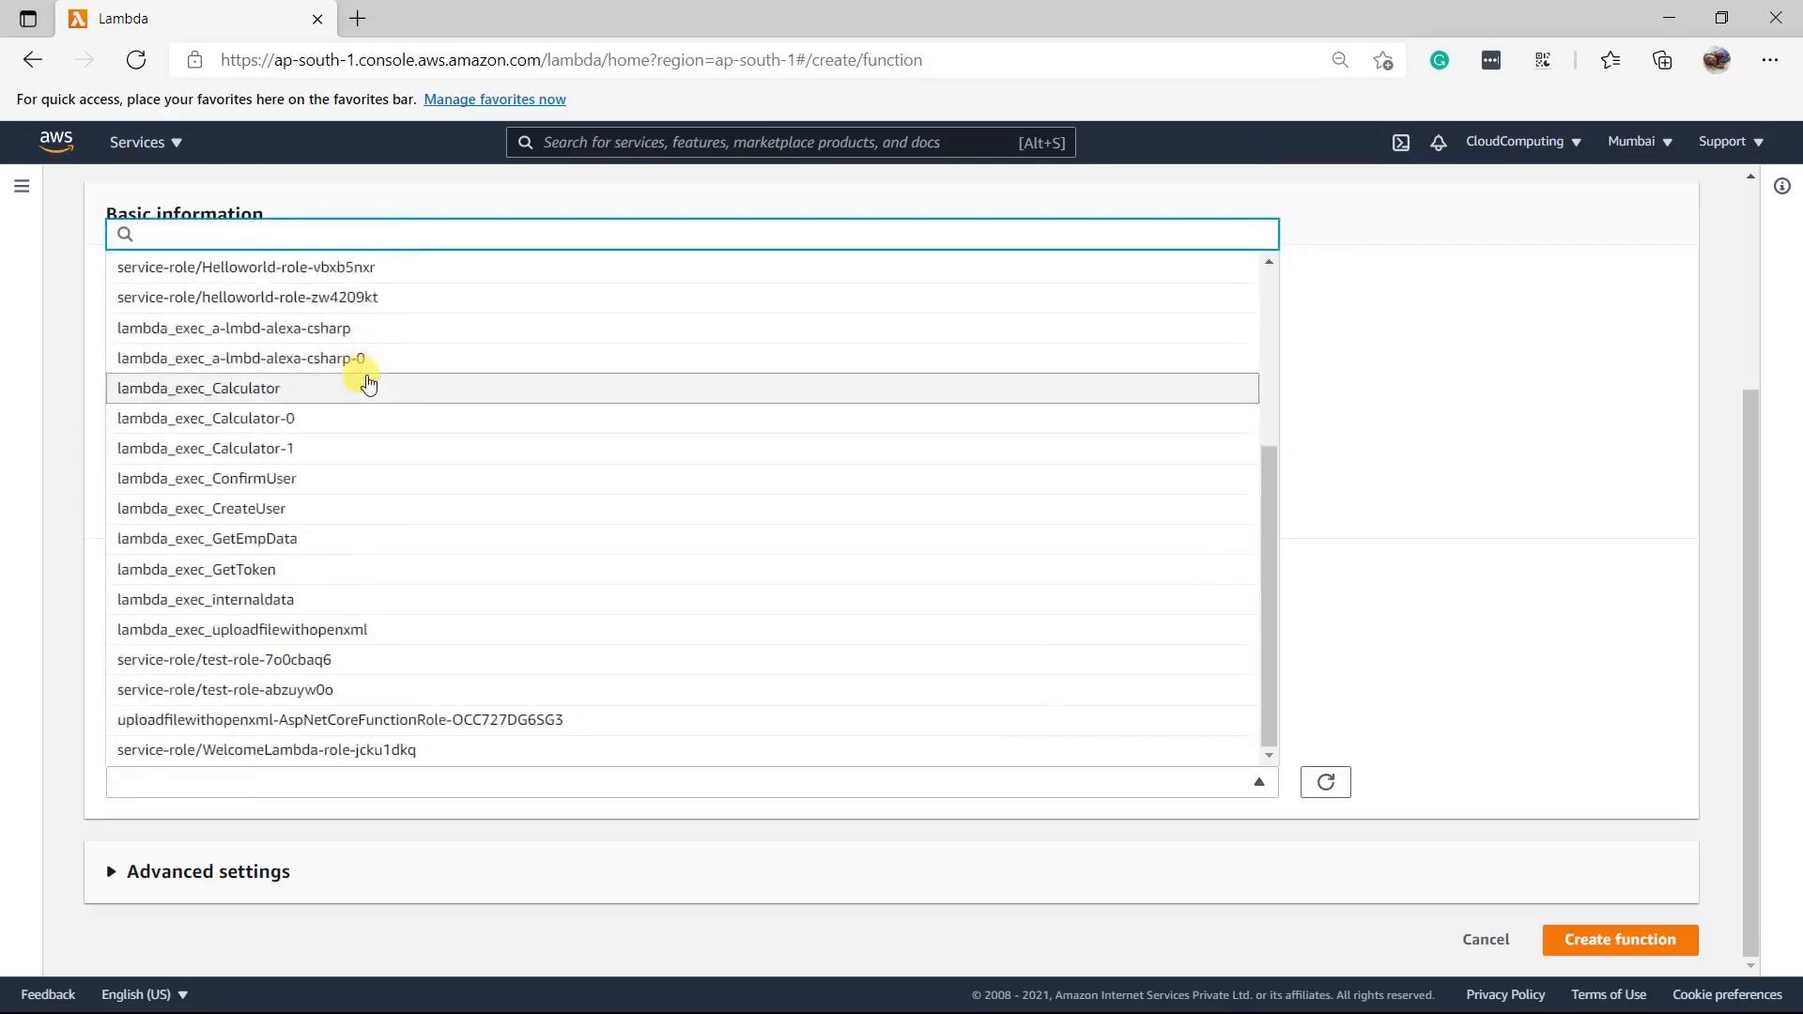
scroll(362, 376, up, 3)
click(65, 363)
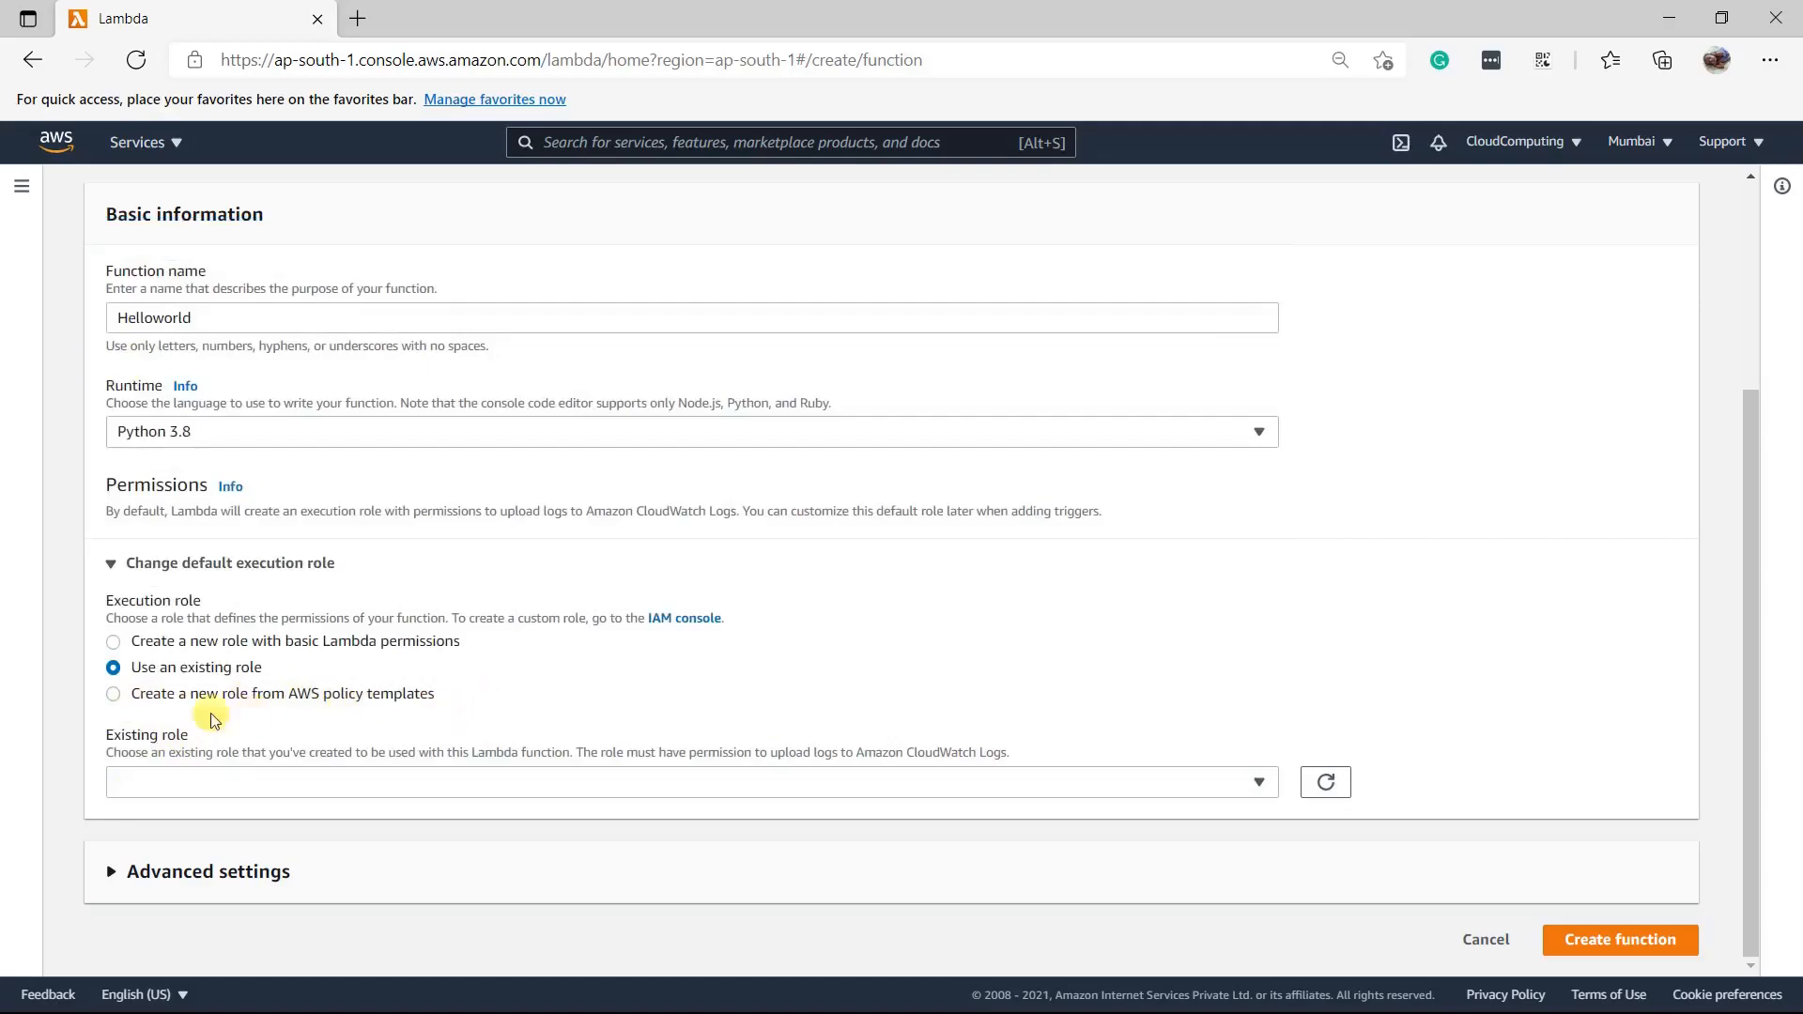
Look at the AWS policy templates role option, and set the execution role to a new role with basic Lambda permissions
click(114, 694)
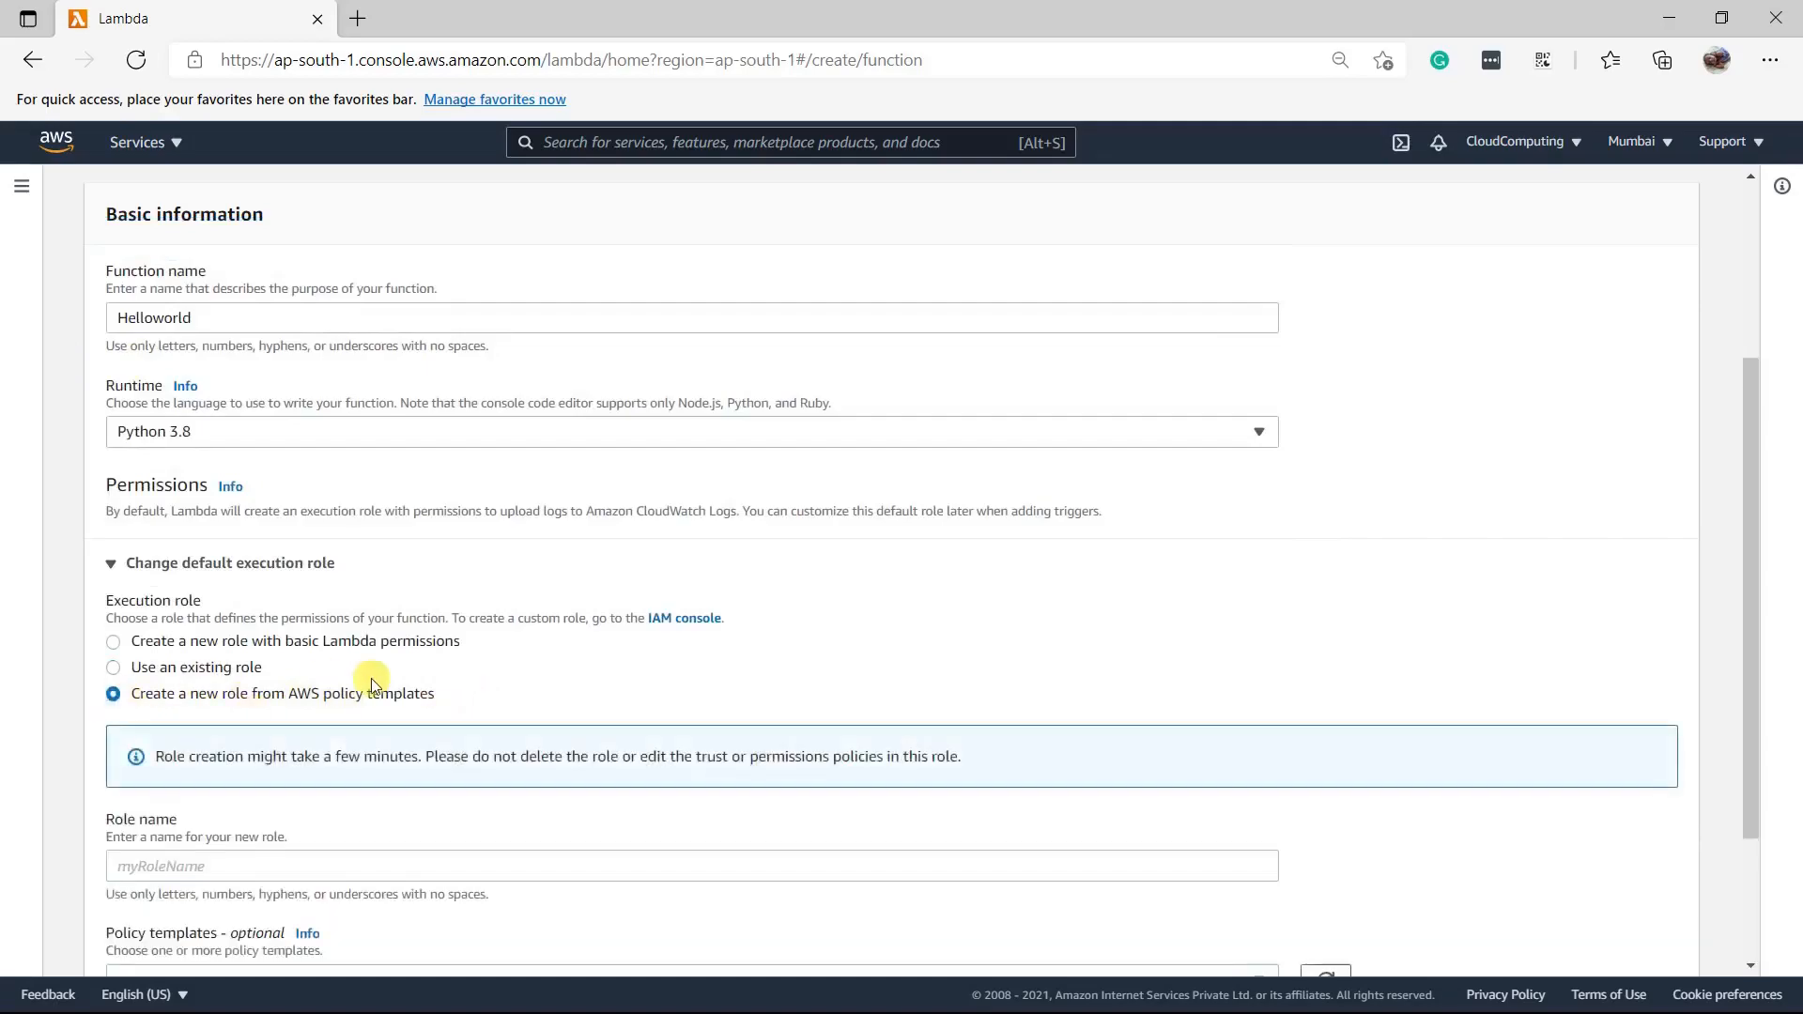
click(113, 643)
scroll(373, 676, down, 1)
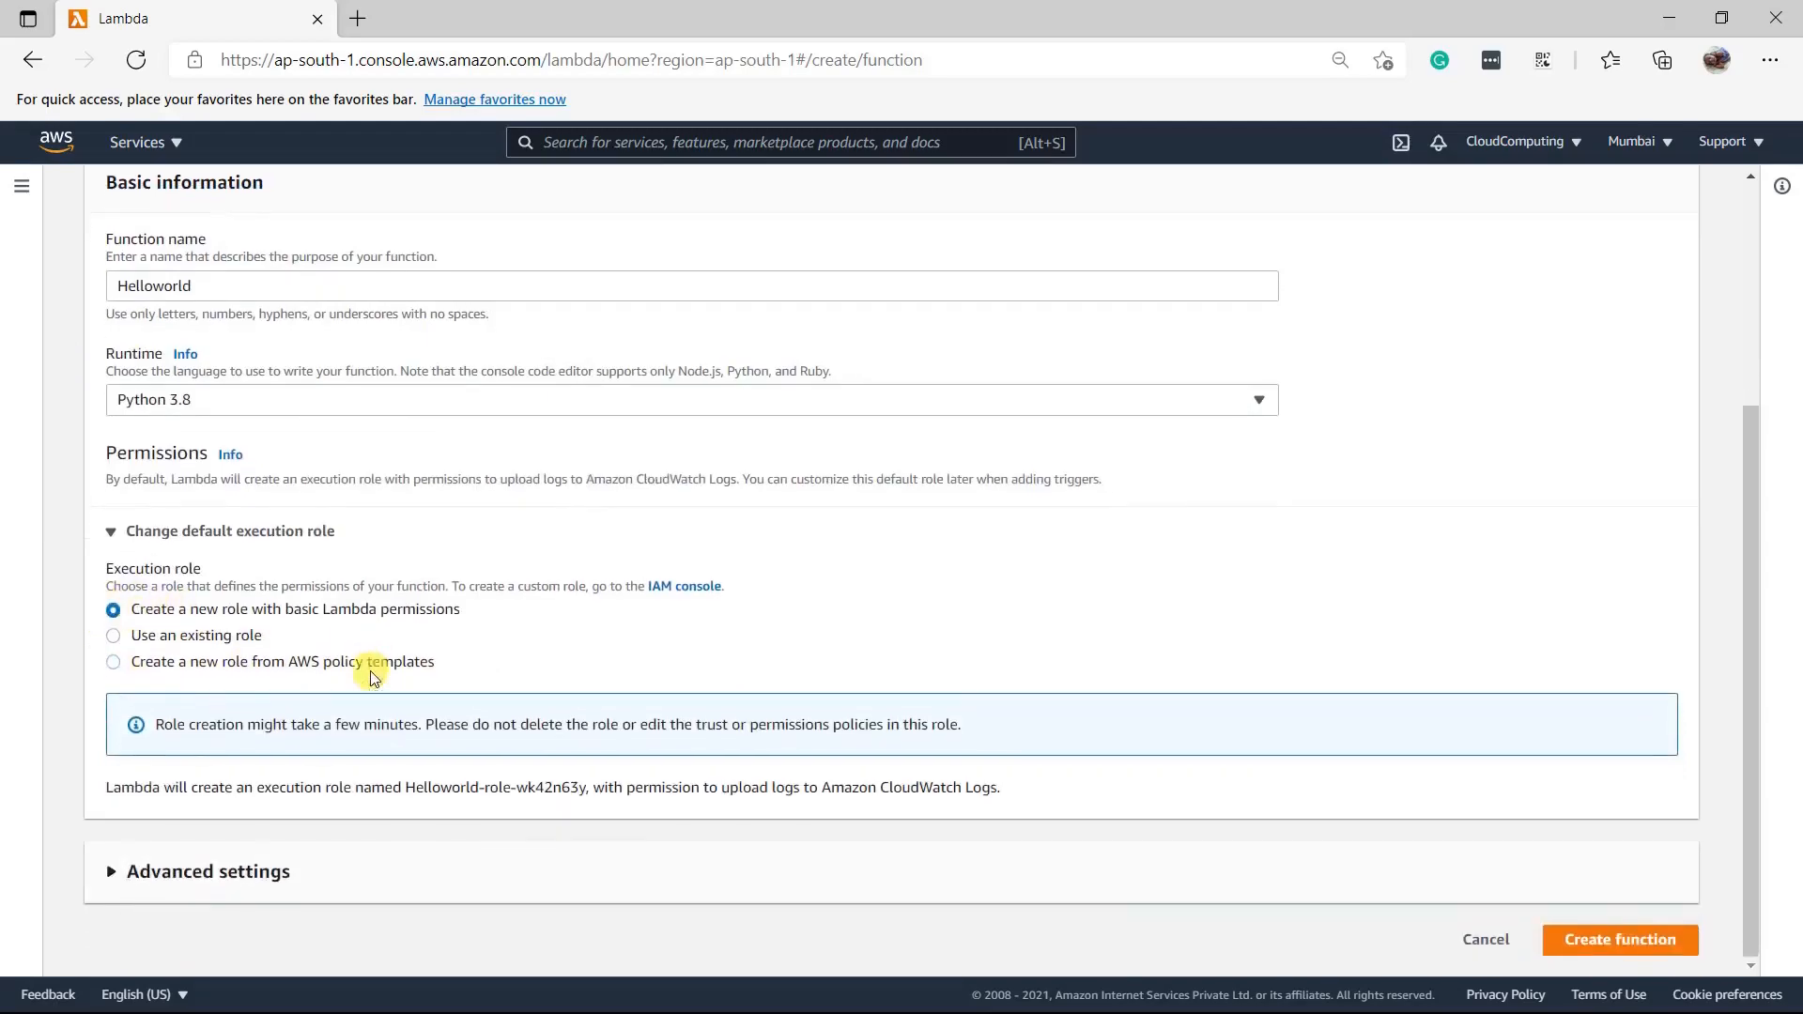
Review the optional code signing and VPC network settings, and create the function
click(105, 873)
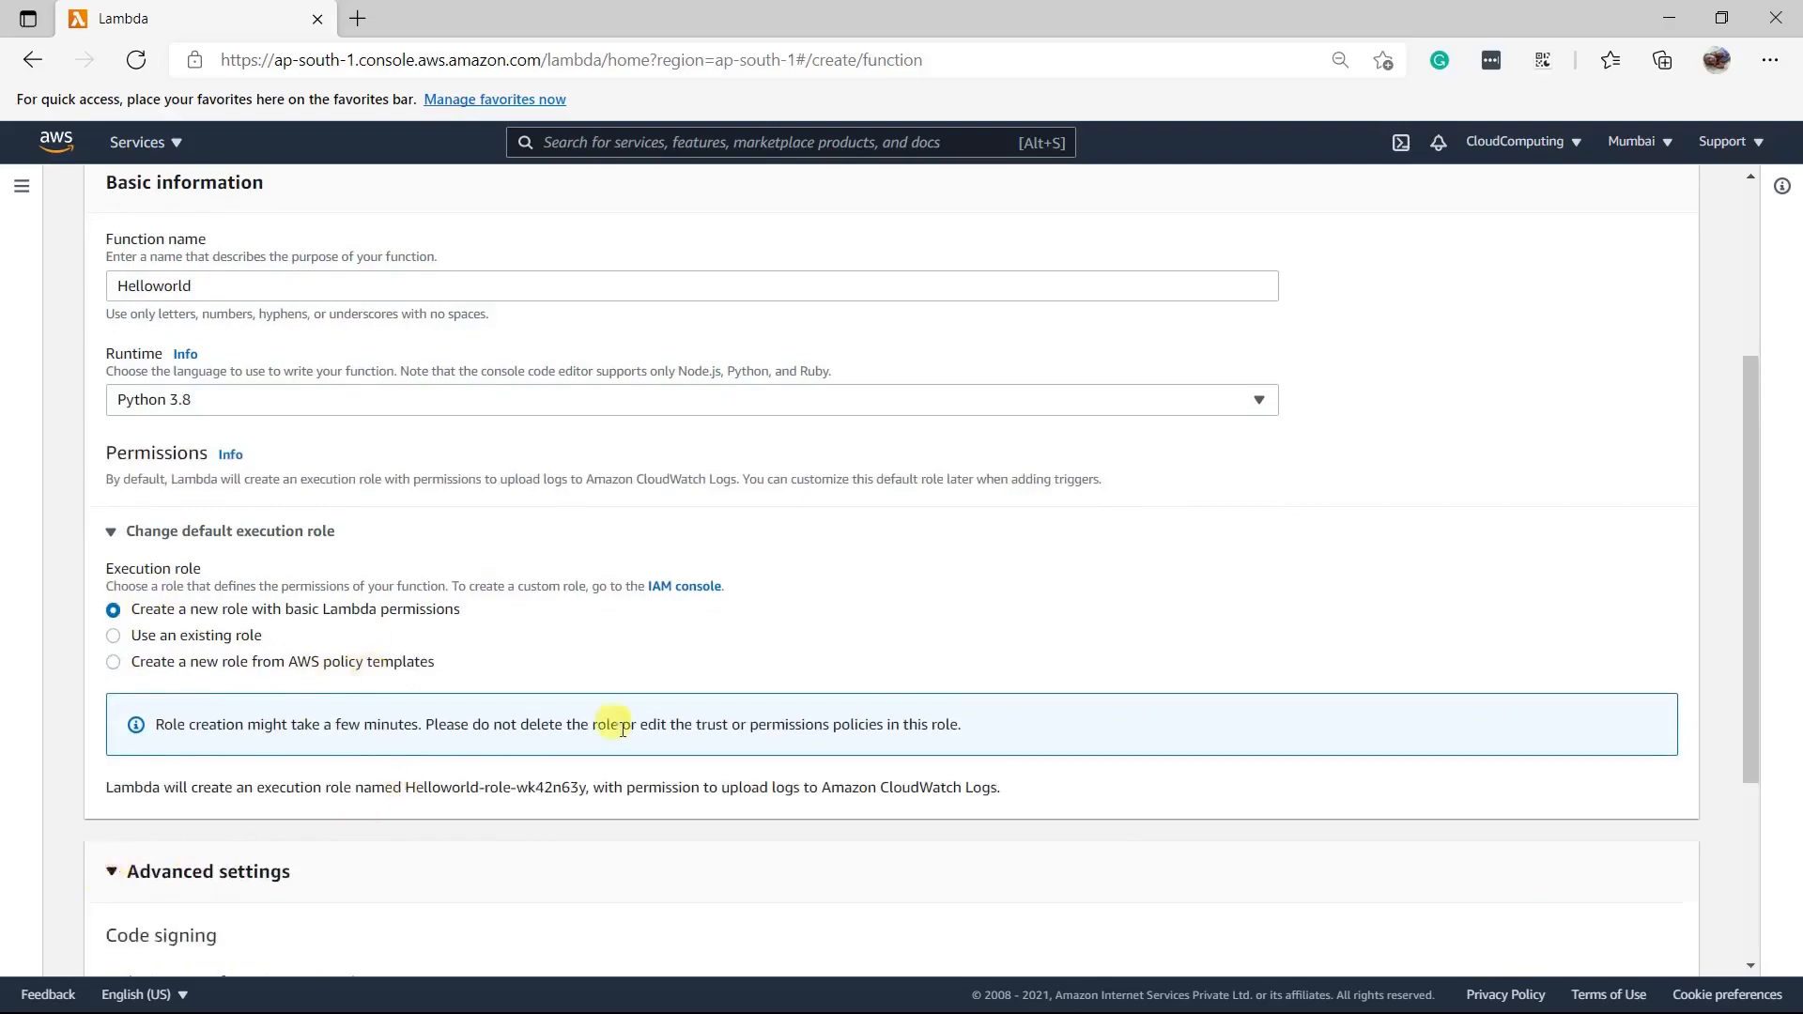
scroll(624, 723, down, 3)
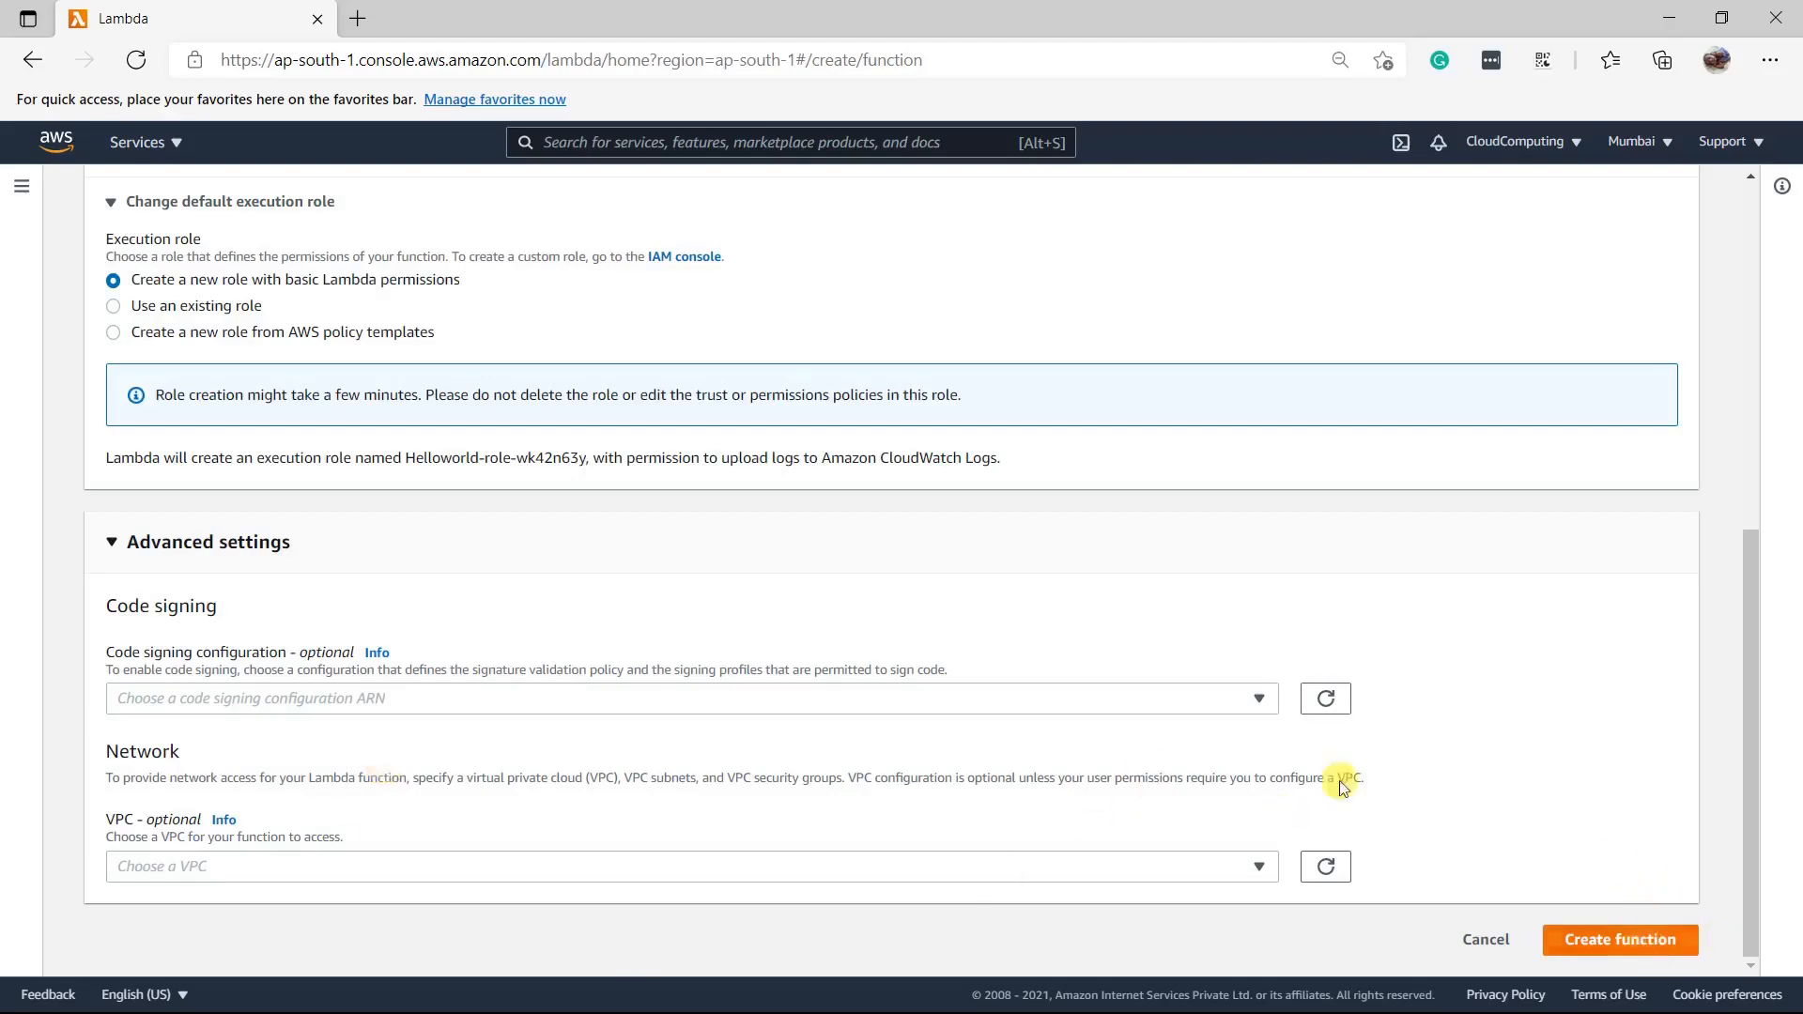
scroll(1137, 771, up, 7)
scroll(1137, 771, down, 7)
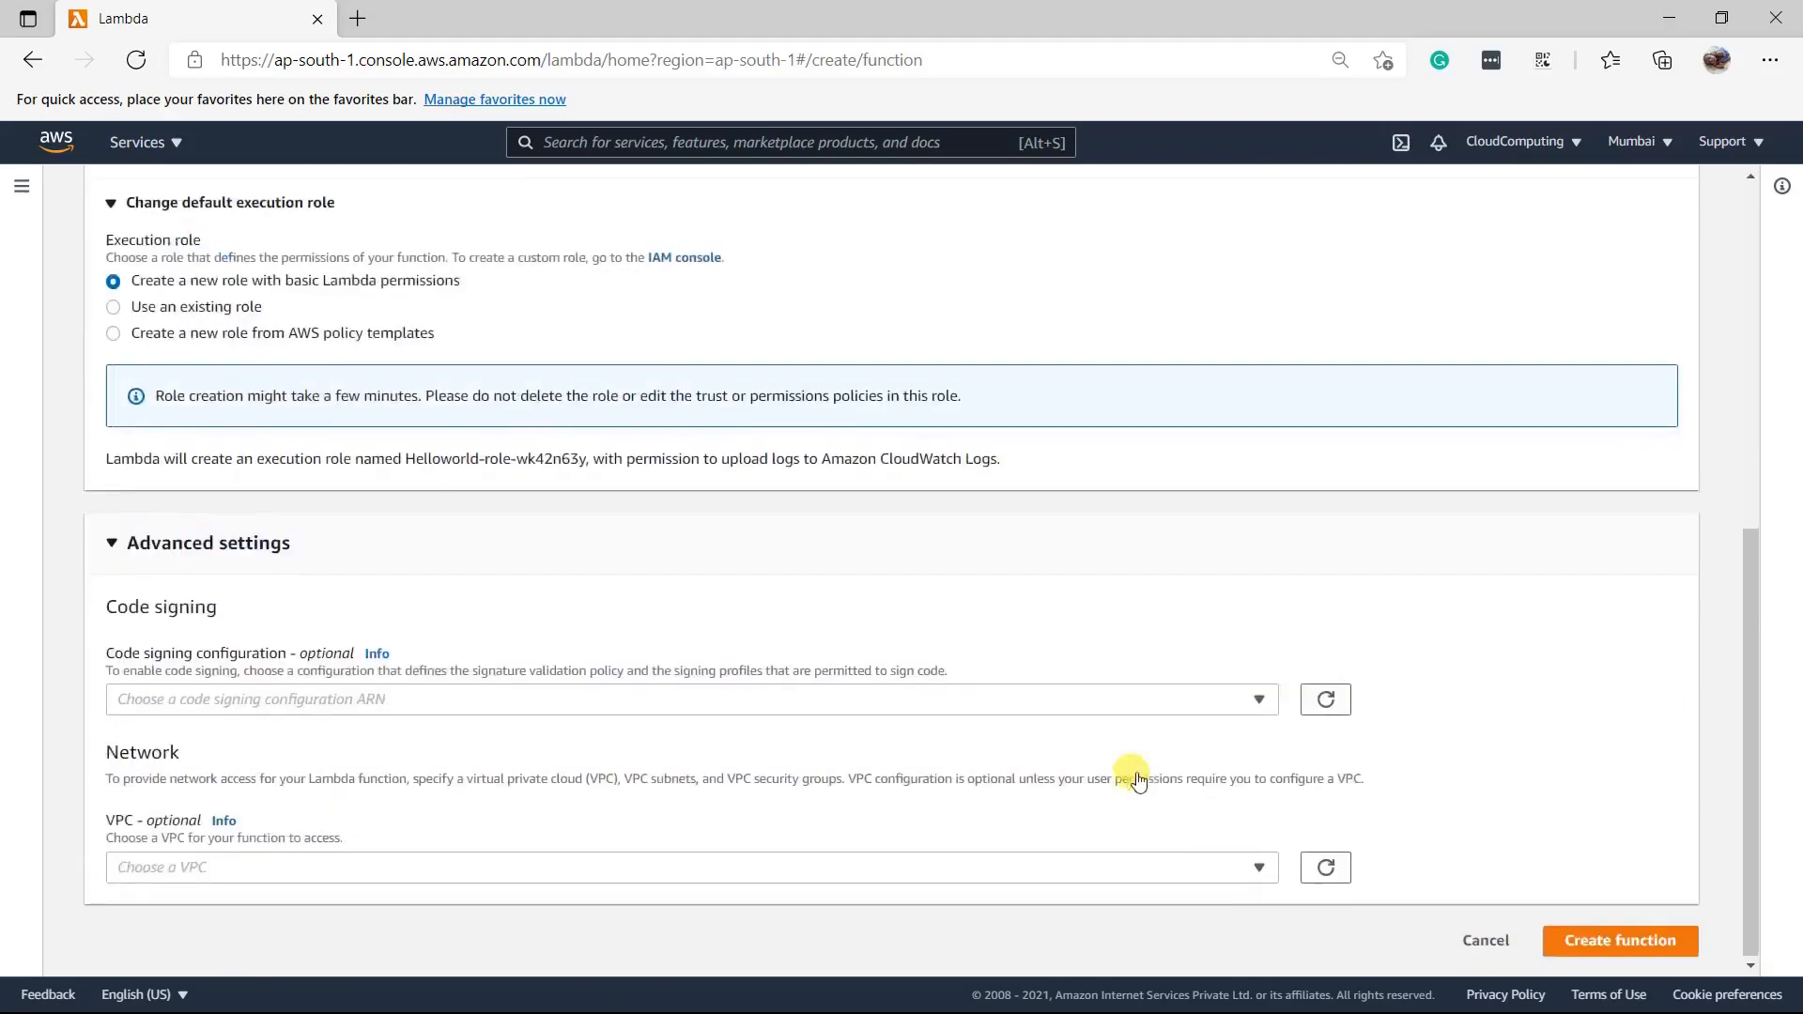
click(1655, 939)
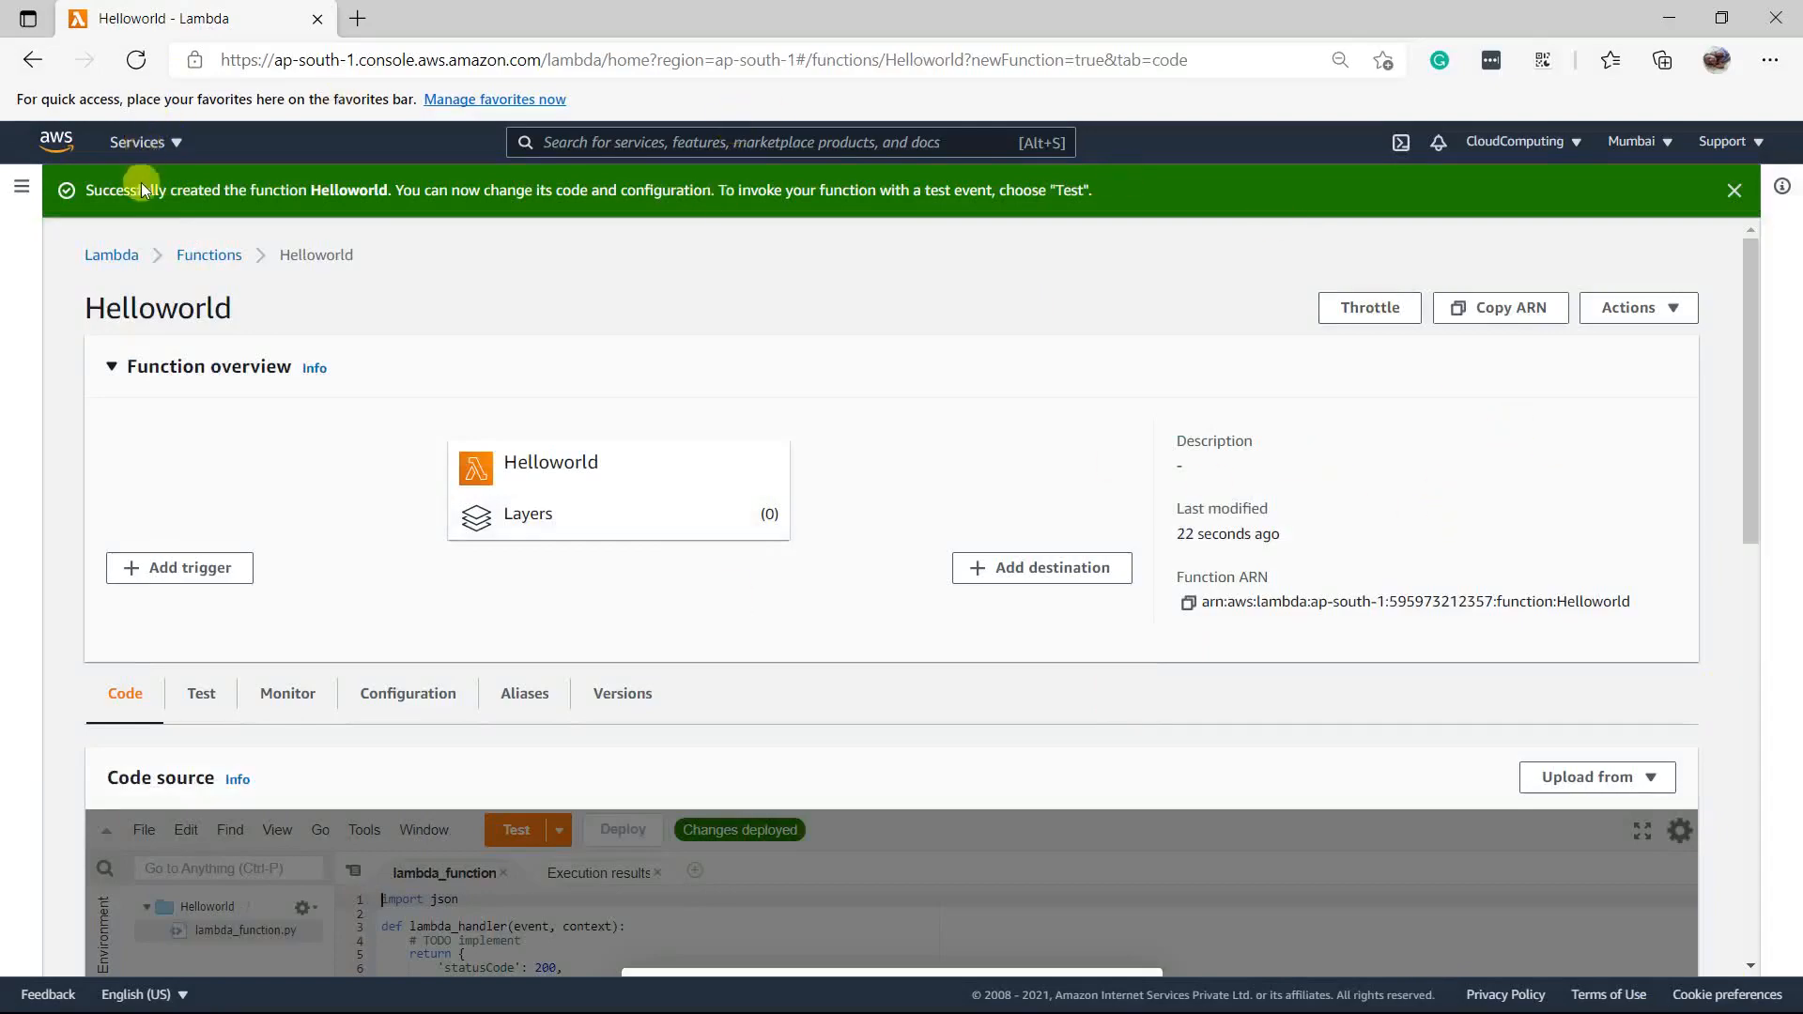
Examine the Helloworld function's overview and the configuration options for adding a destination
drag(84, 189, 380, 176)
click(393, 238)
scroll(1070, 465, down, 1)
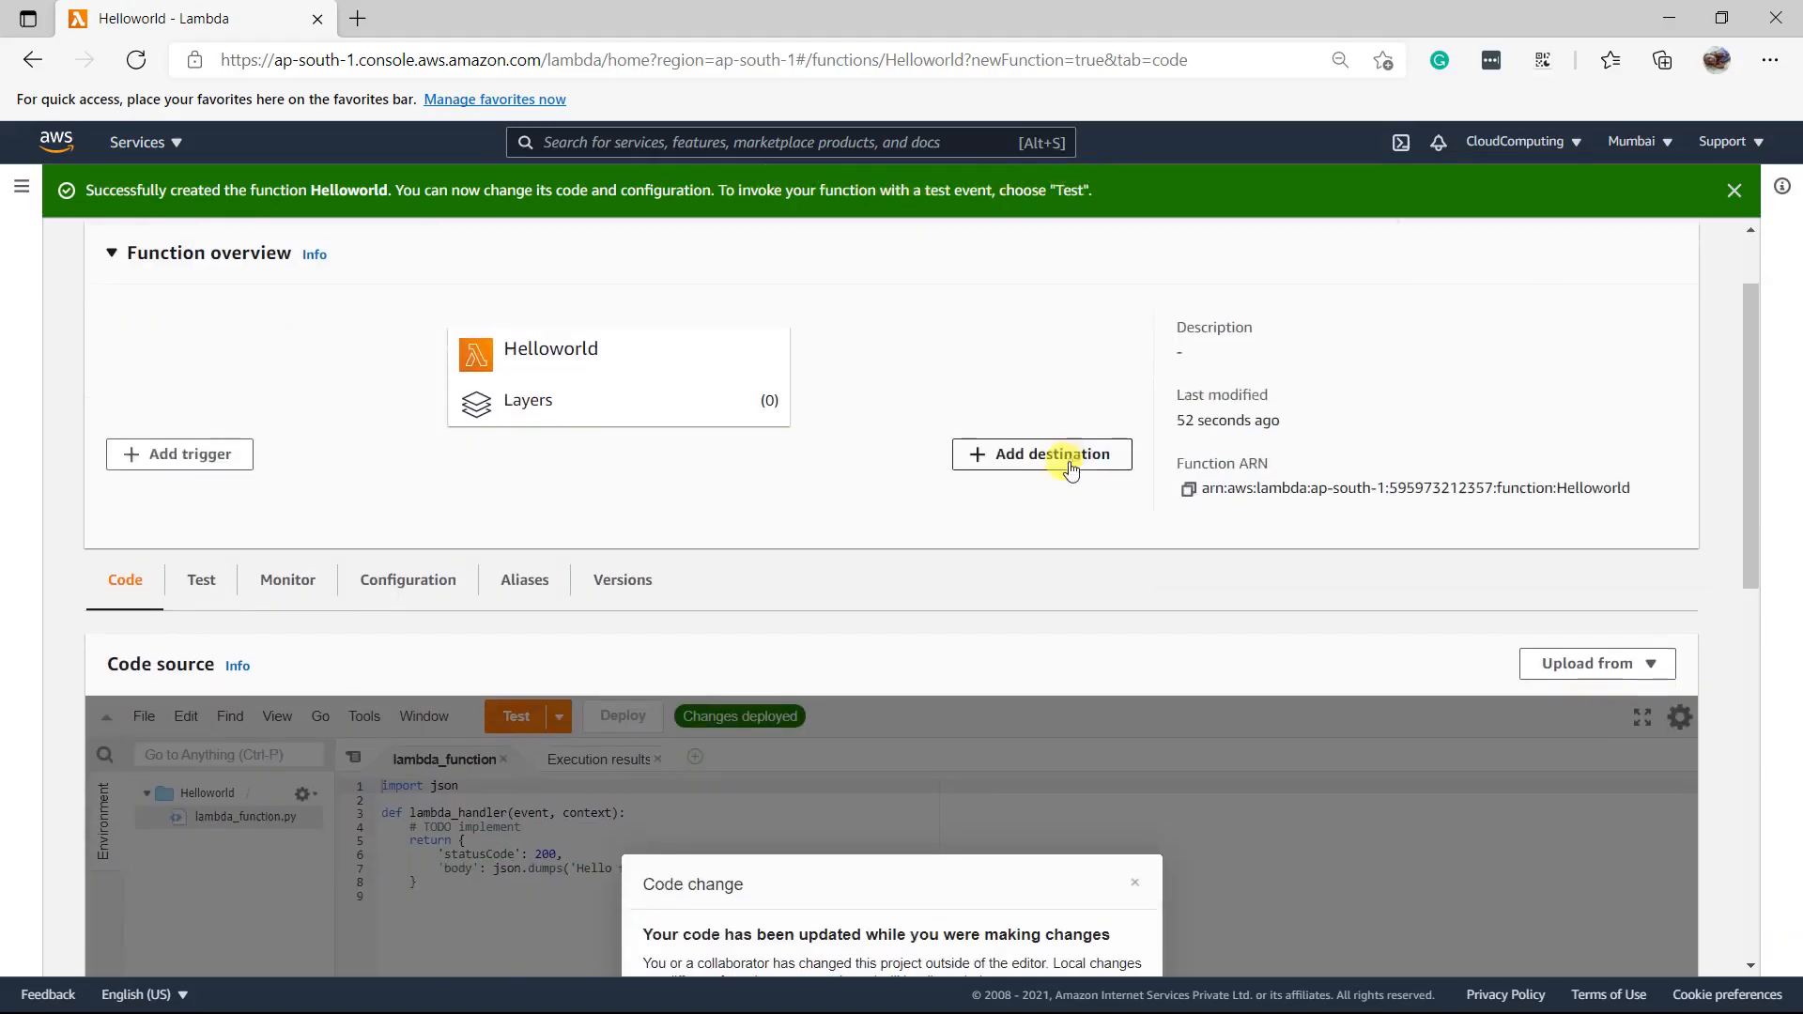
scroll(1071, 465, up, 1)
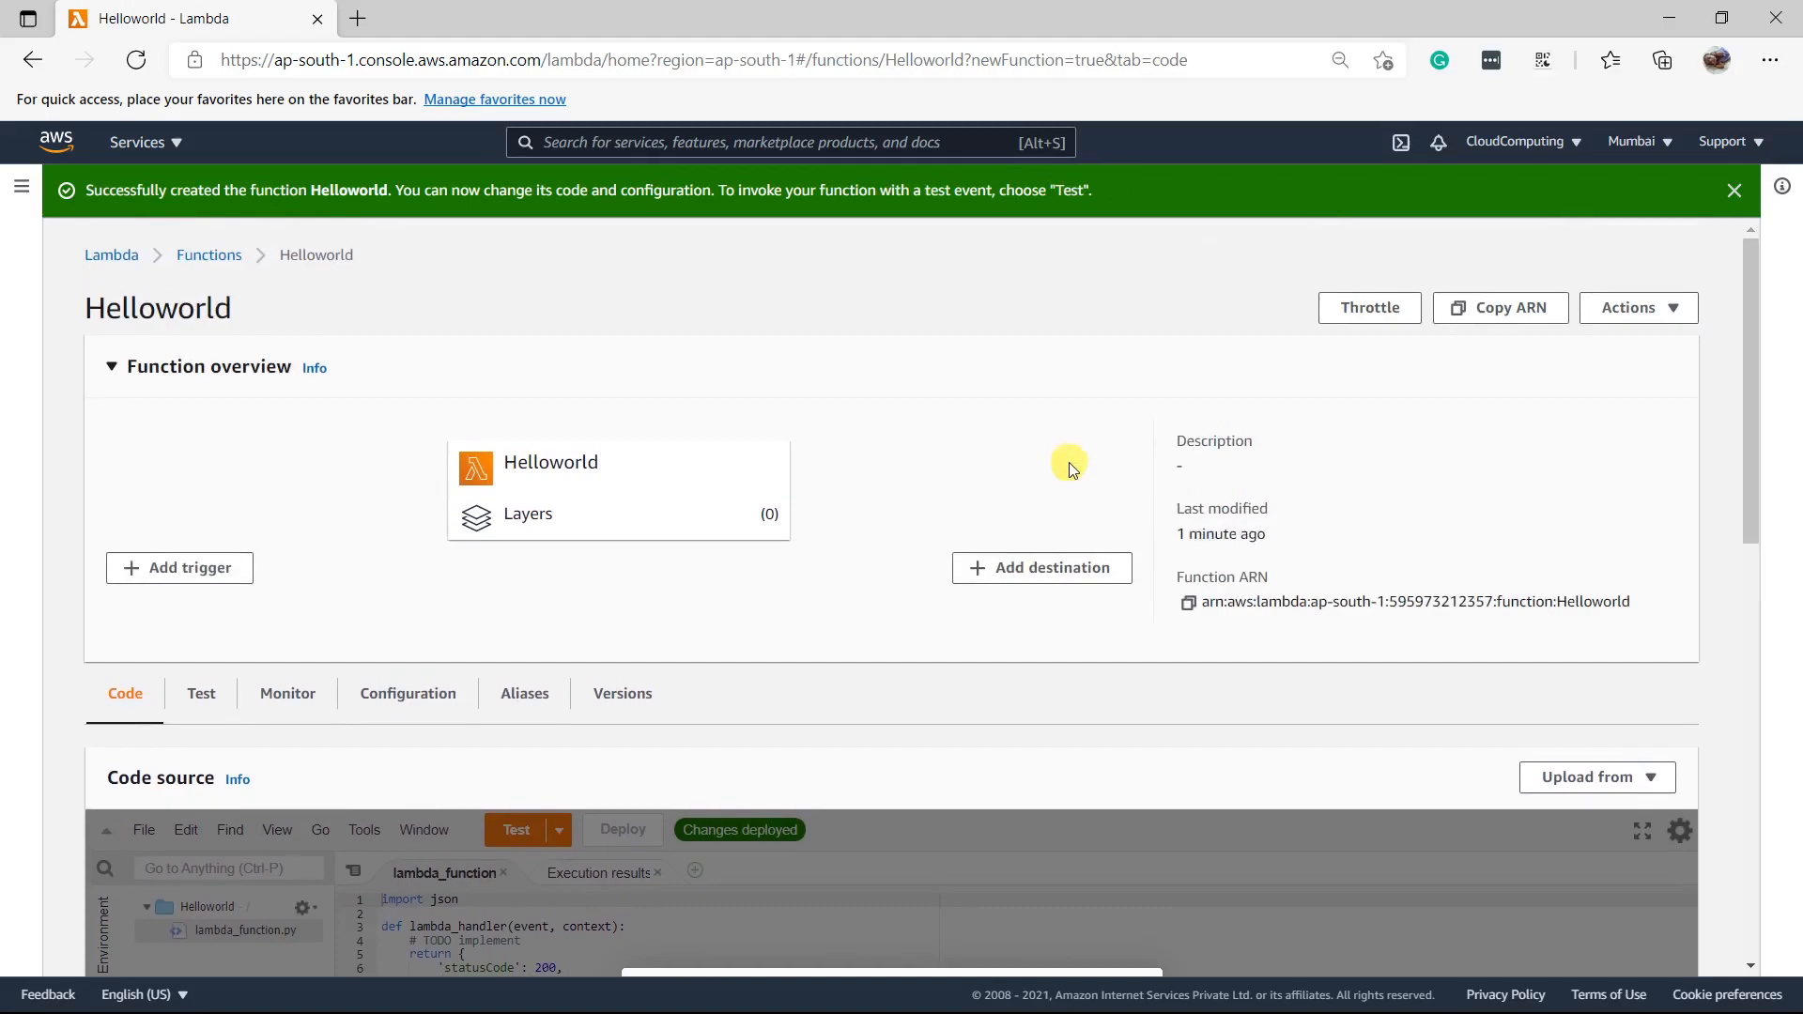
scroll(1067, 457, down, 2)
scroll(1061, 453, up, 2)
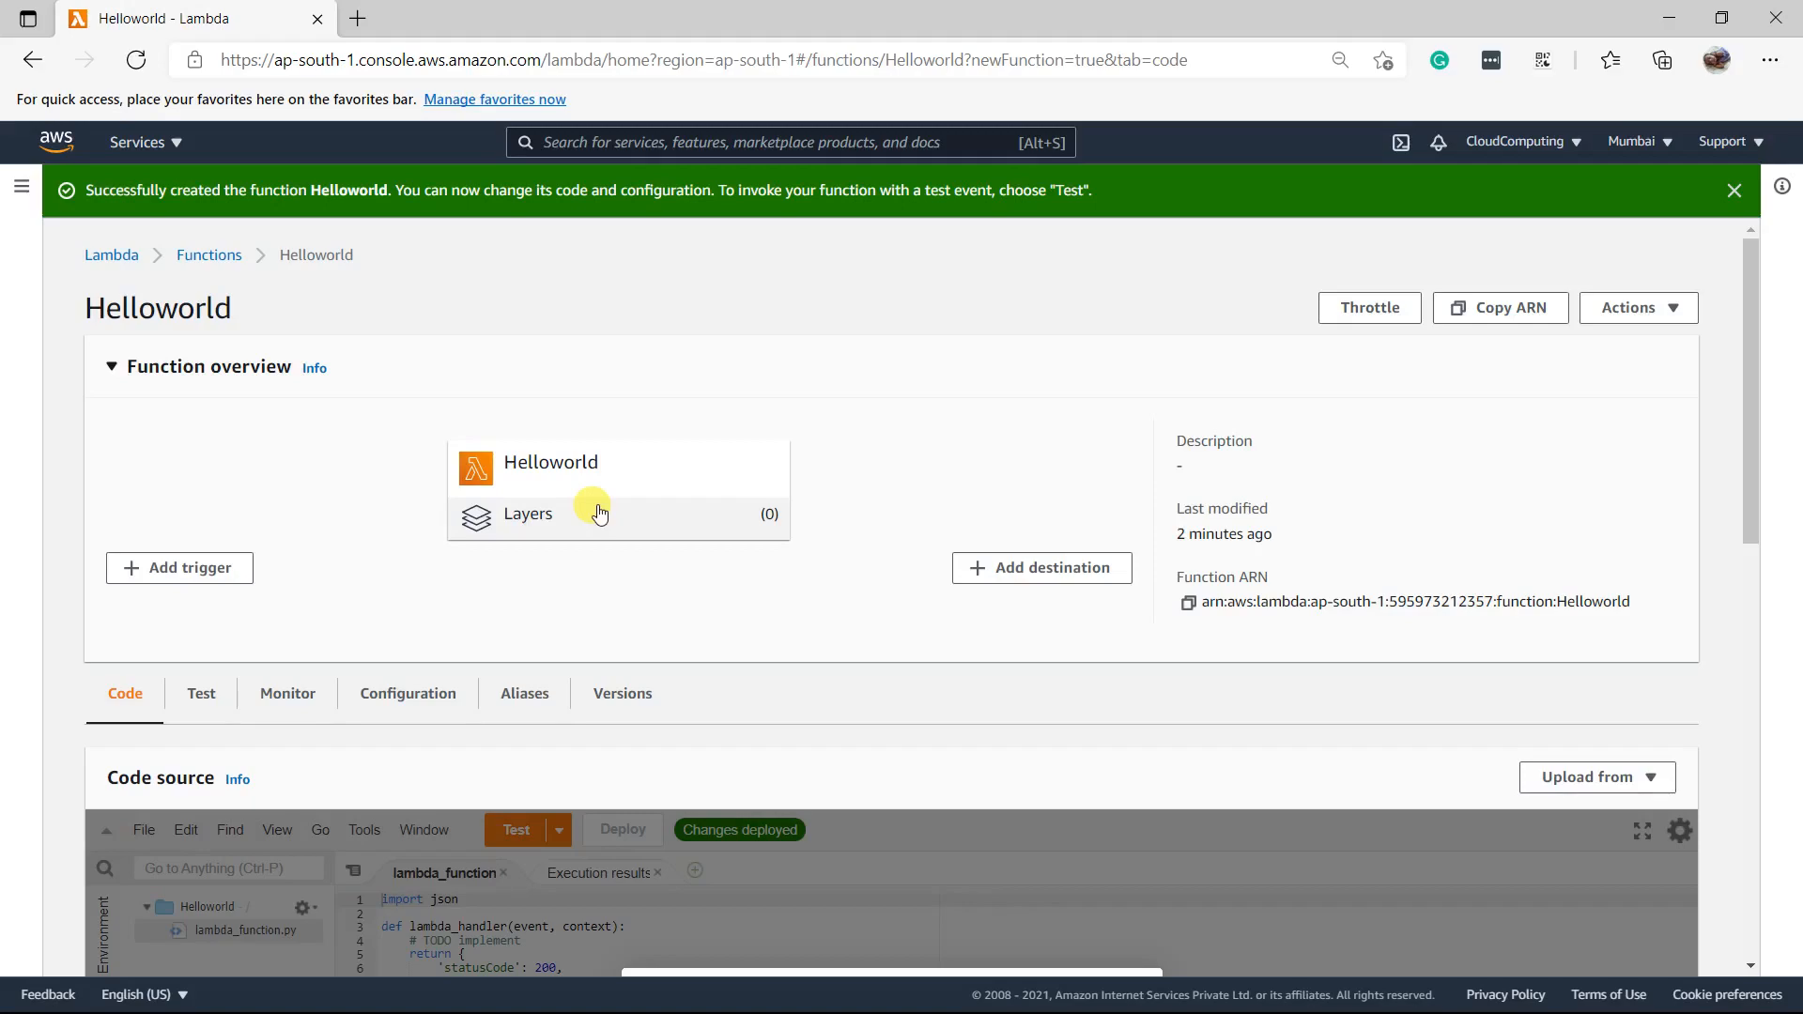
click(977, 568)
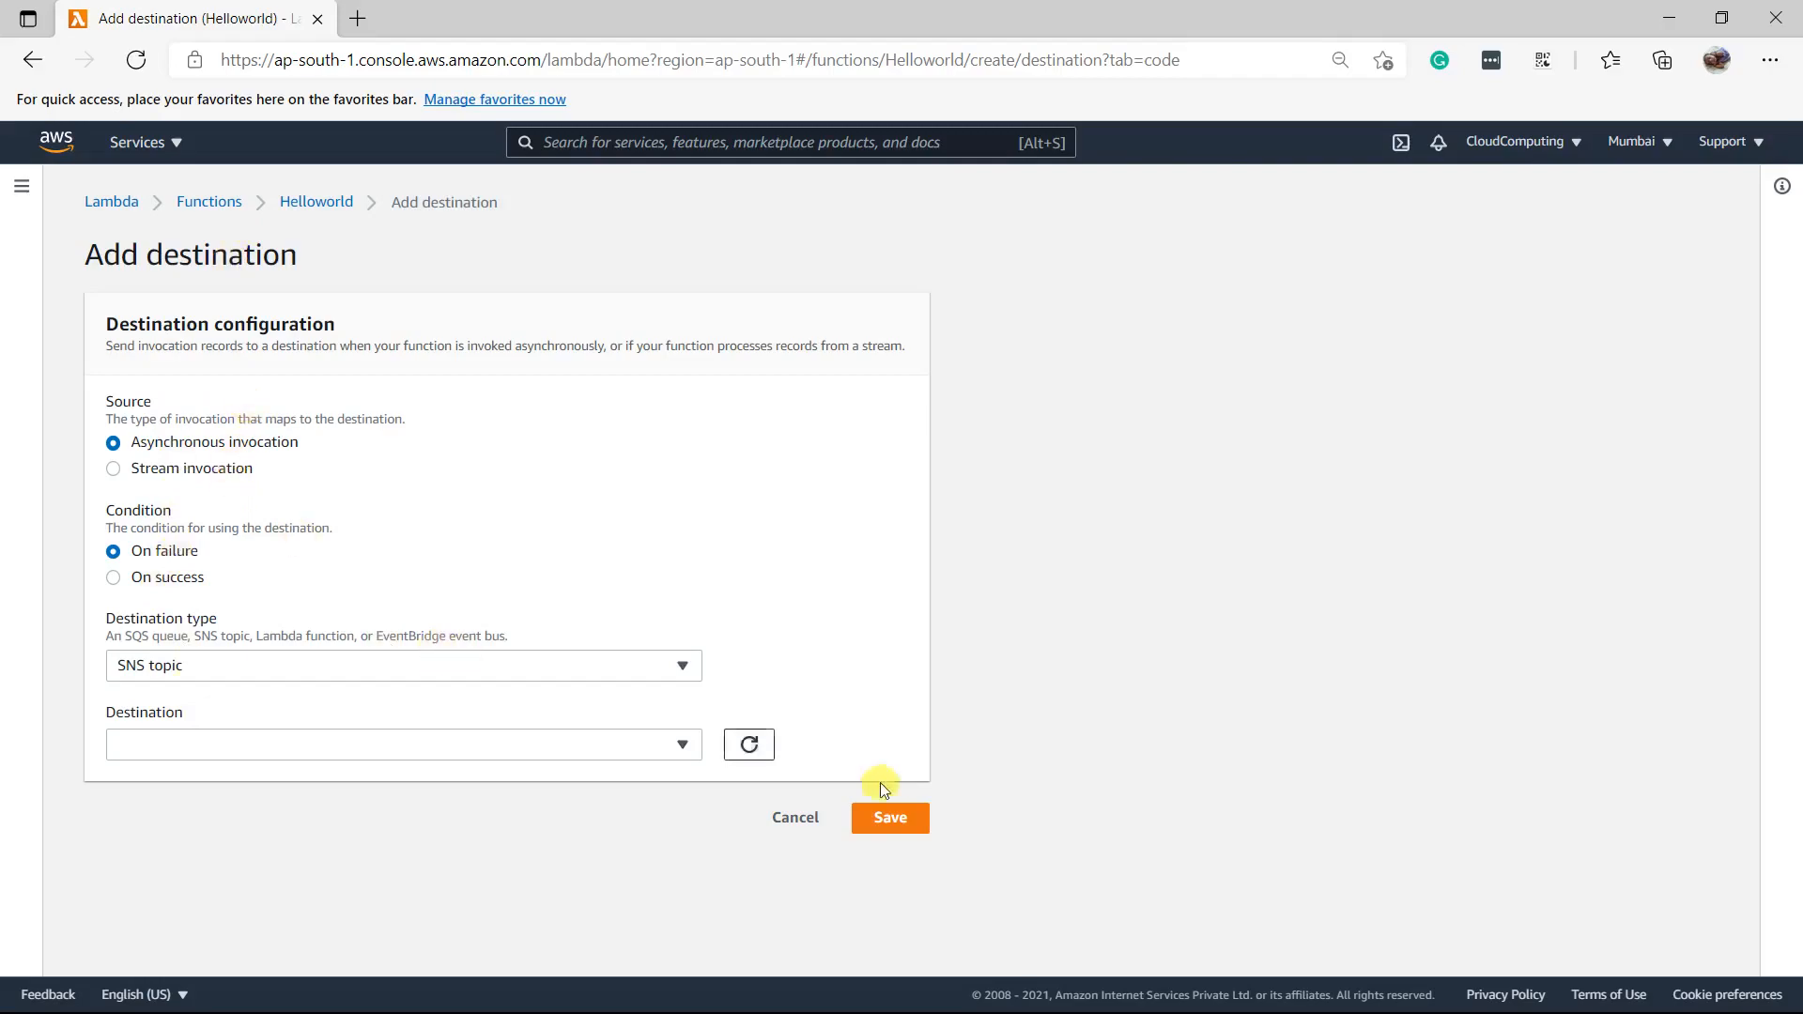
click(795, 818)
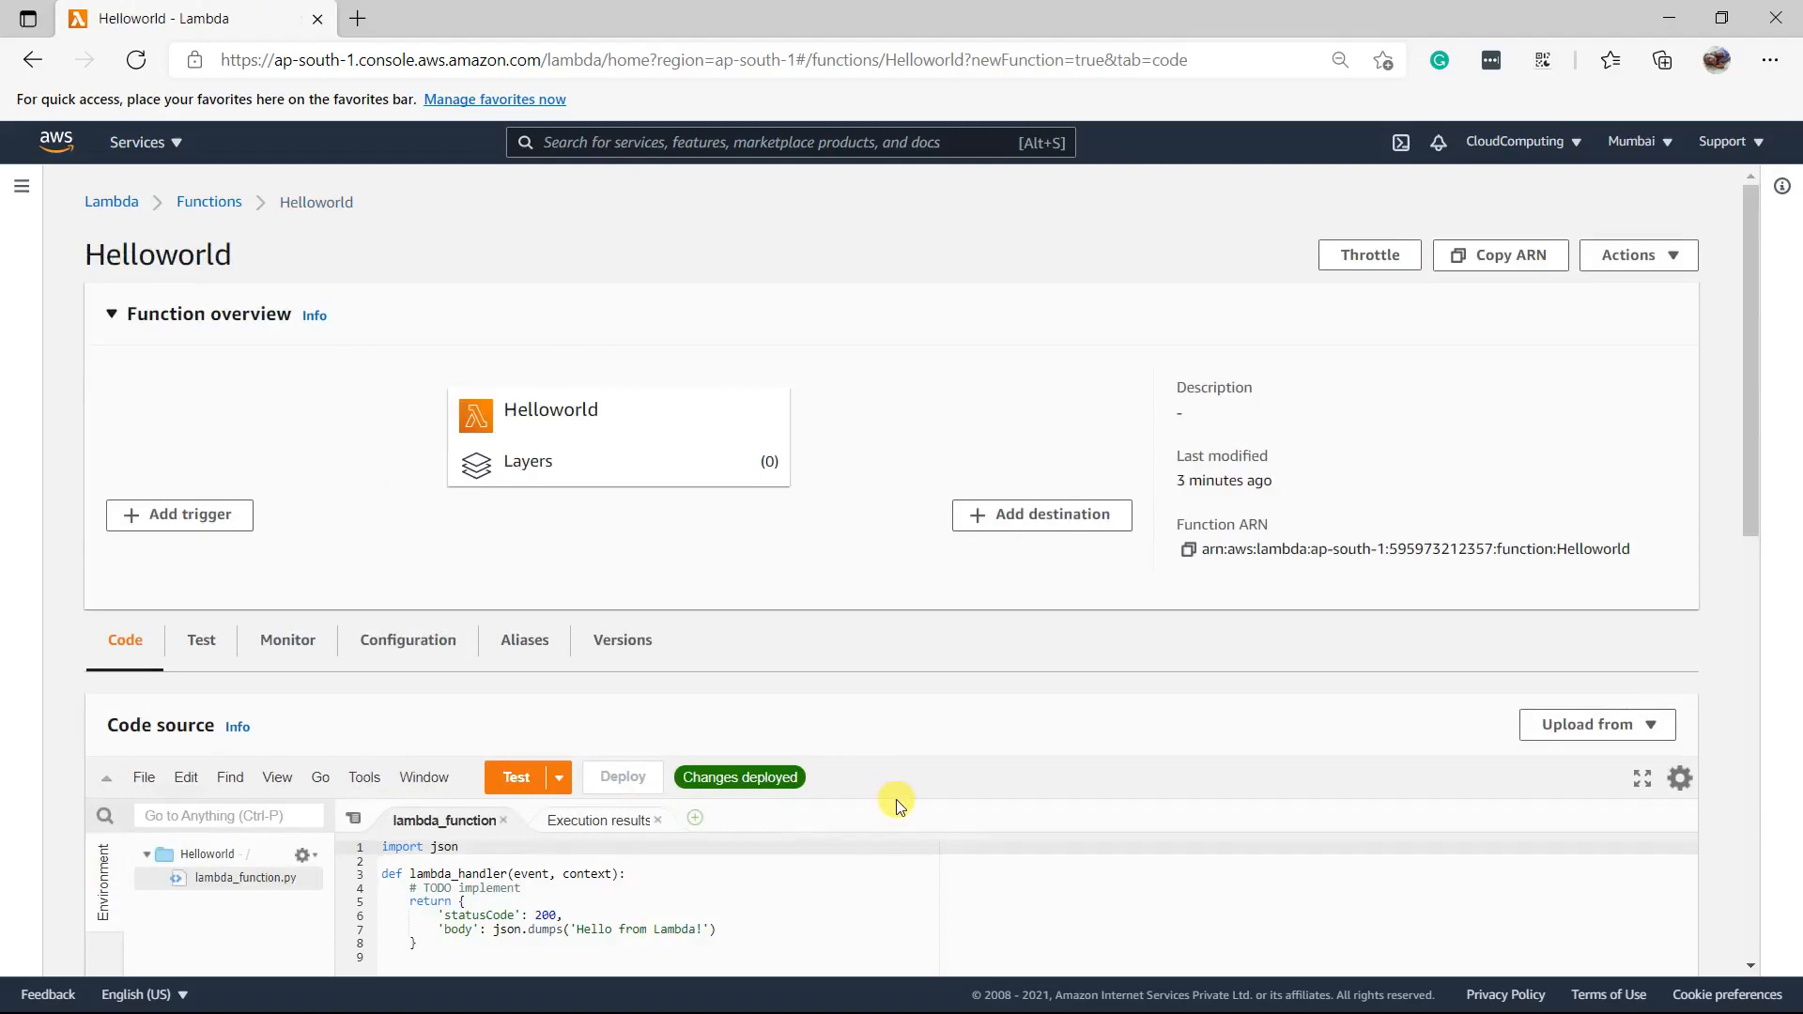
Examine the default handler code in lambda_function.py
scroll(761, 793, down, 4)
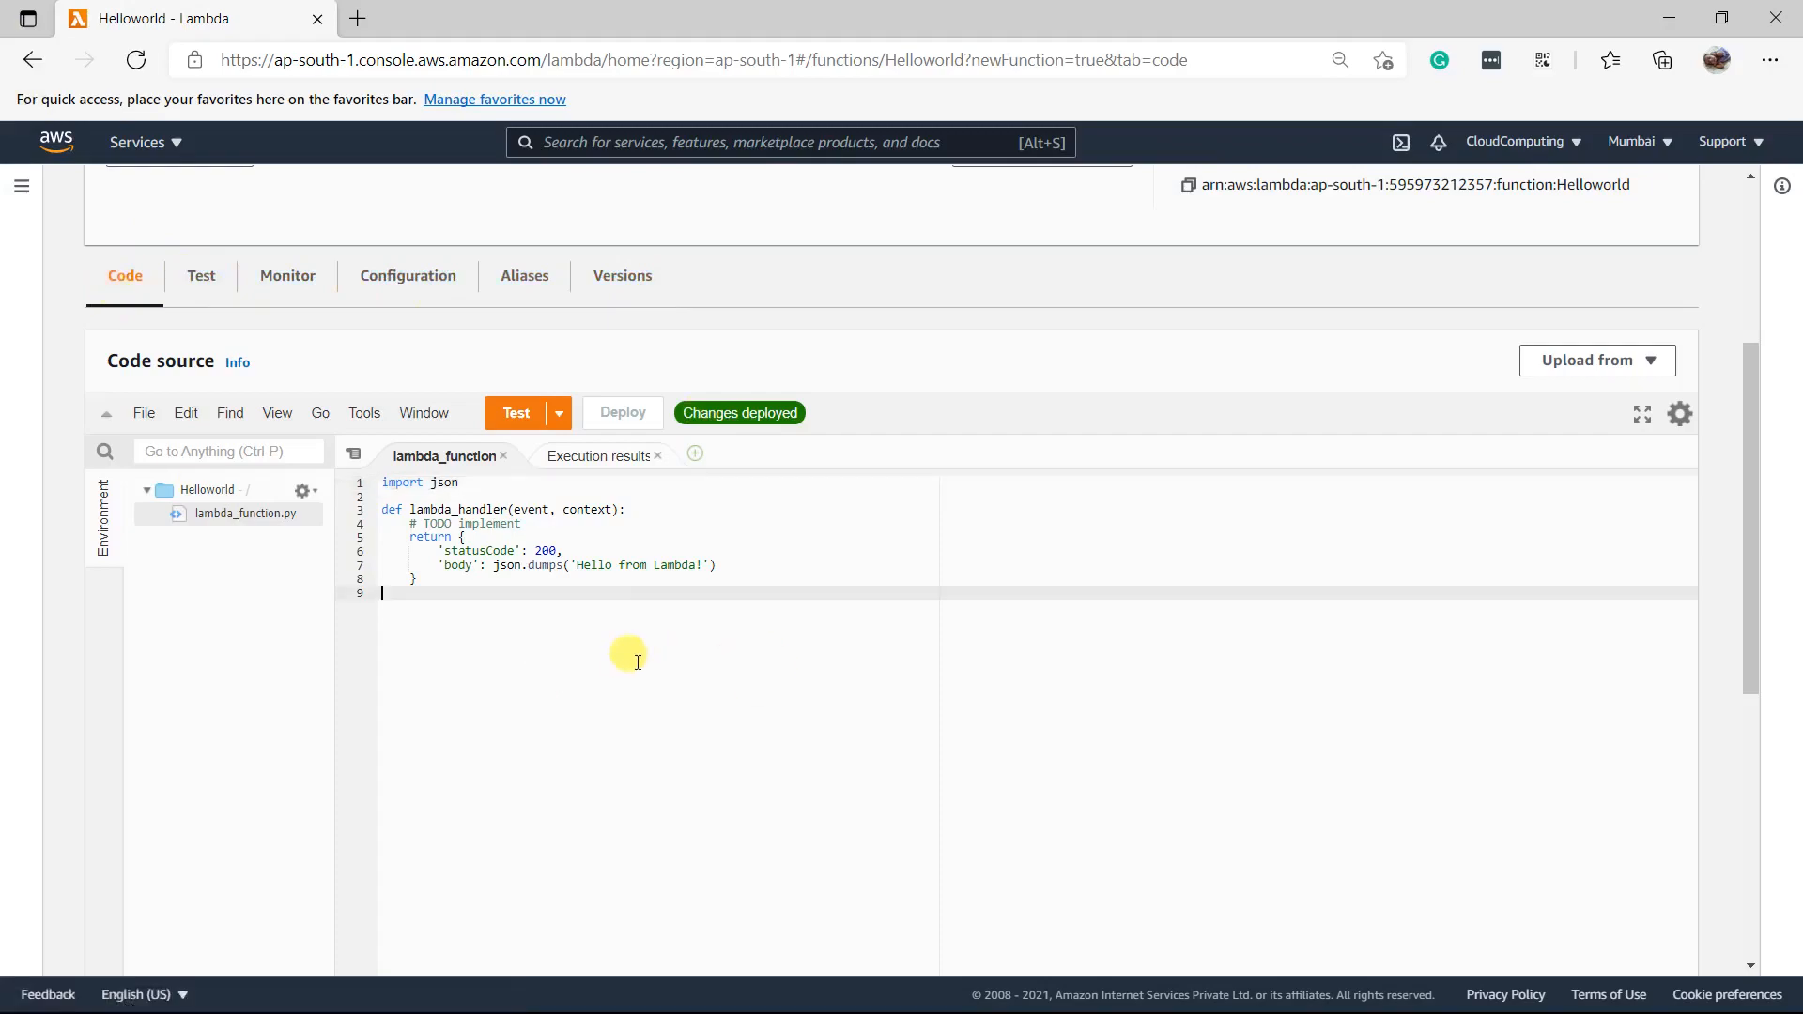
drag(385, 598, 287, 455)
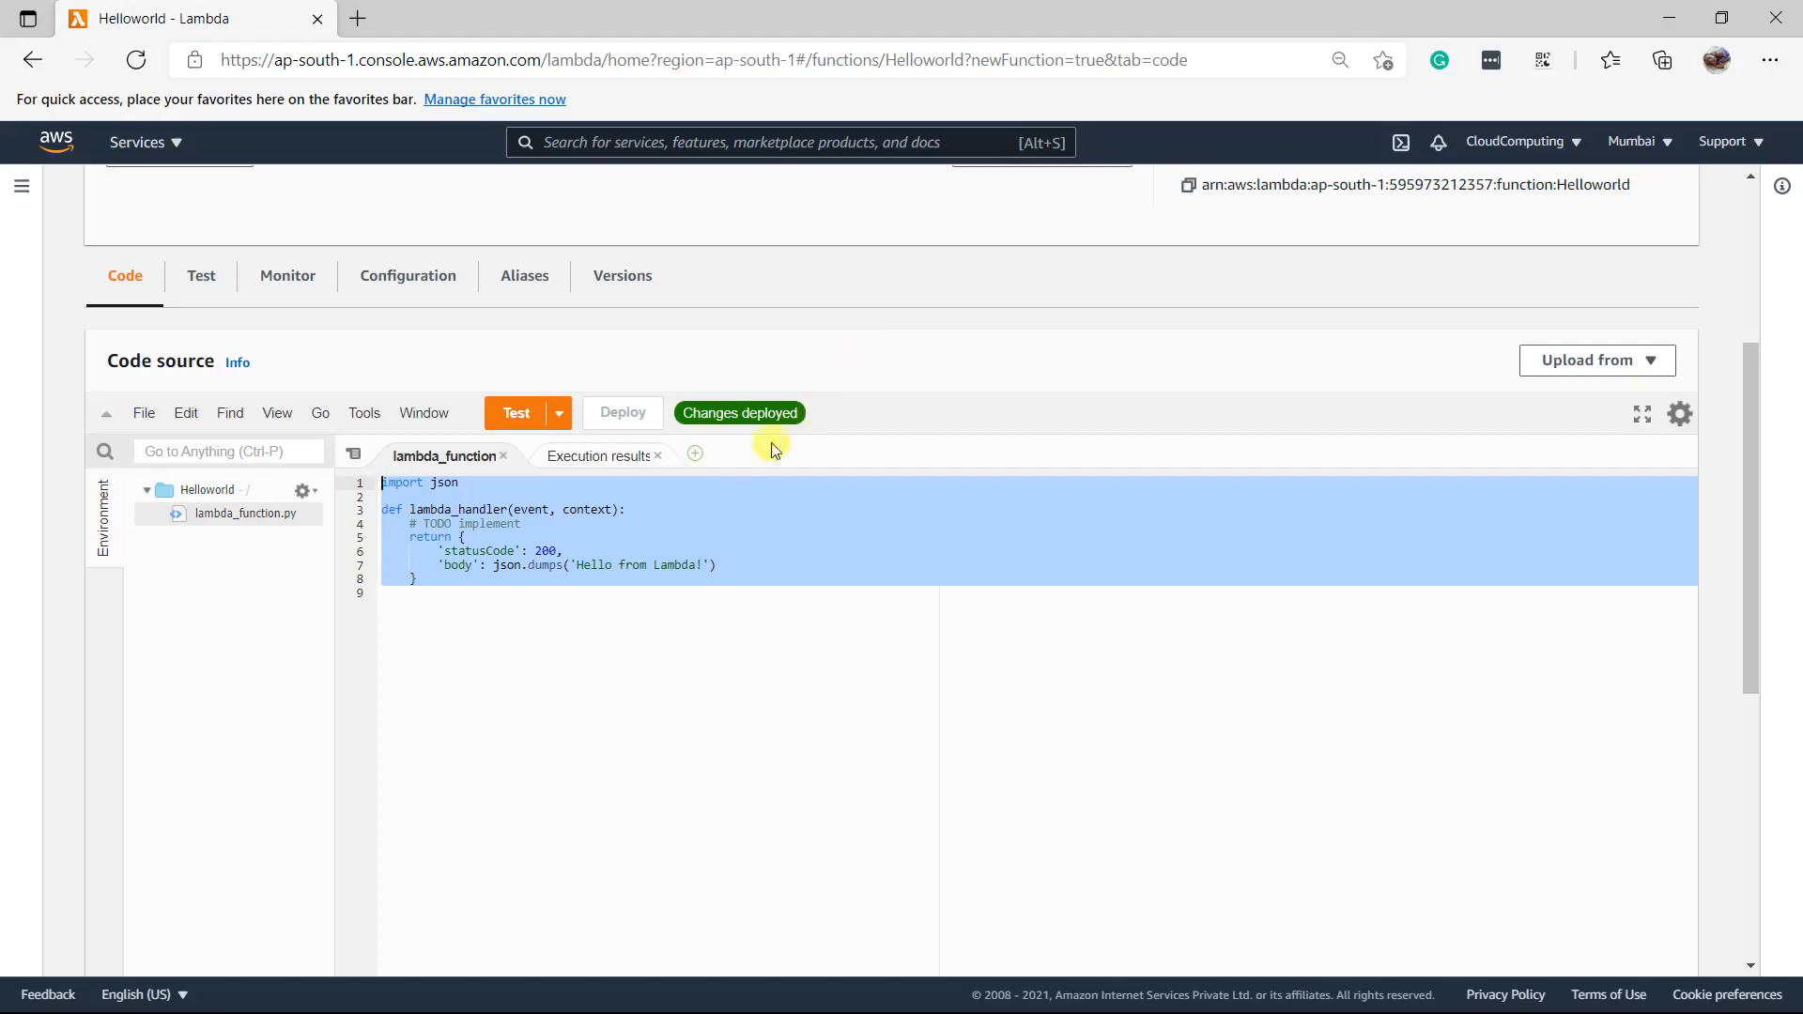
click(456, 643)
key(ctrl+a)
Change the handler's response body to 'Hello from Cloud computing in telugu!' and deploy the code
double_click(673, 576)
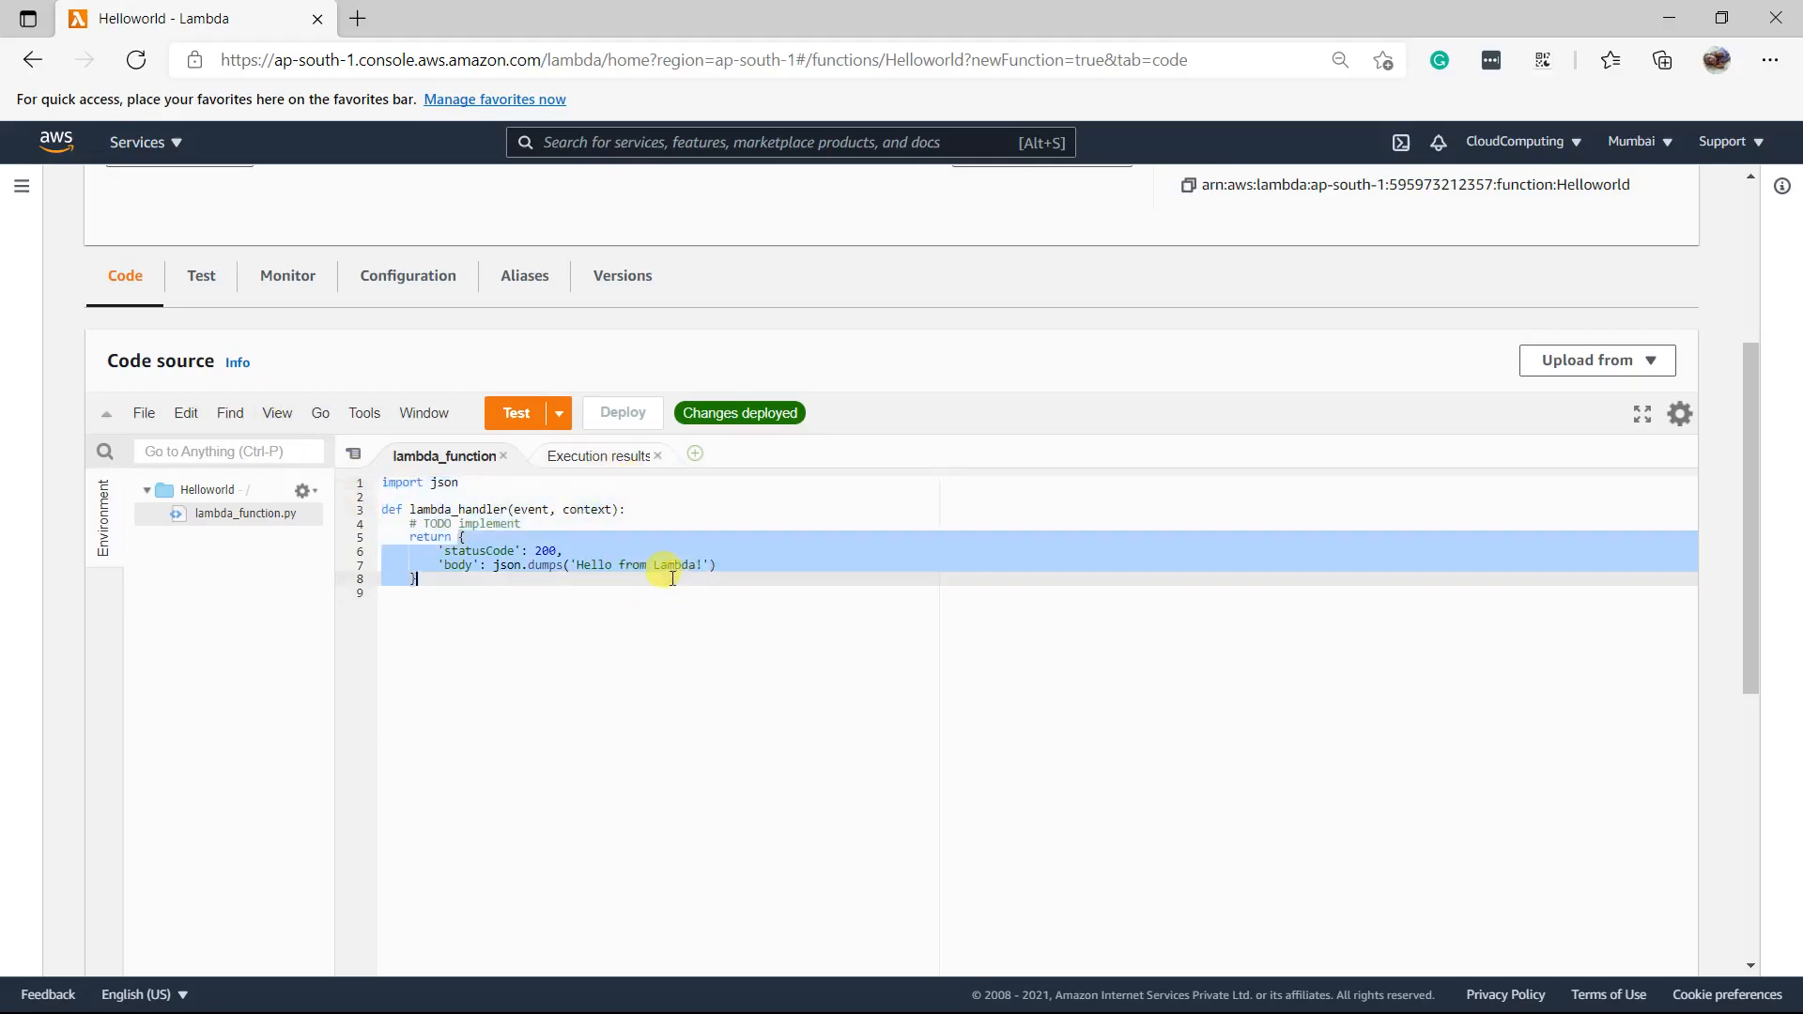
double_click(675, 565)
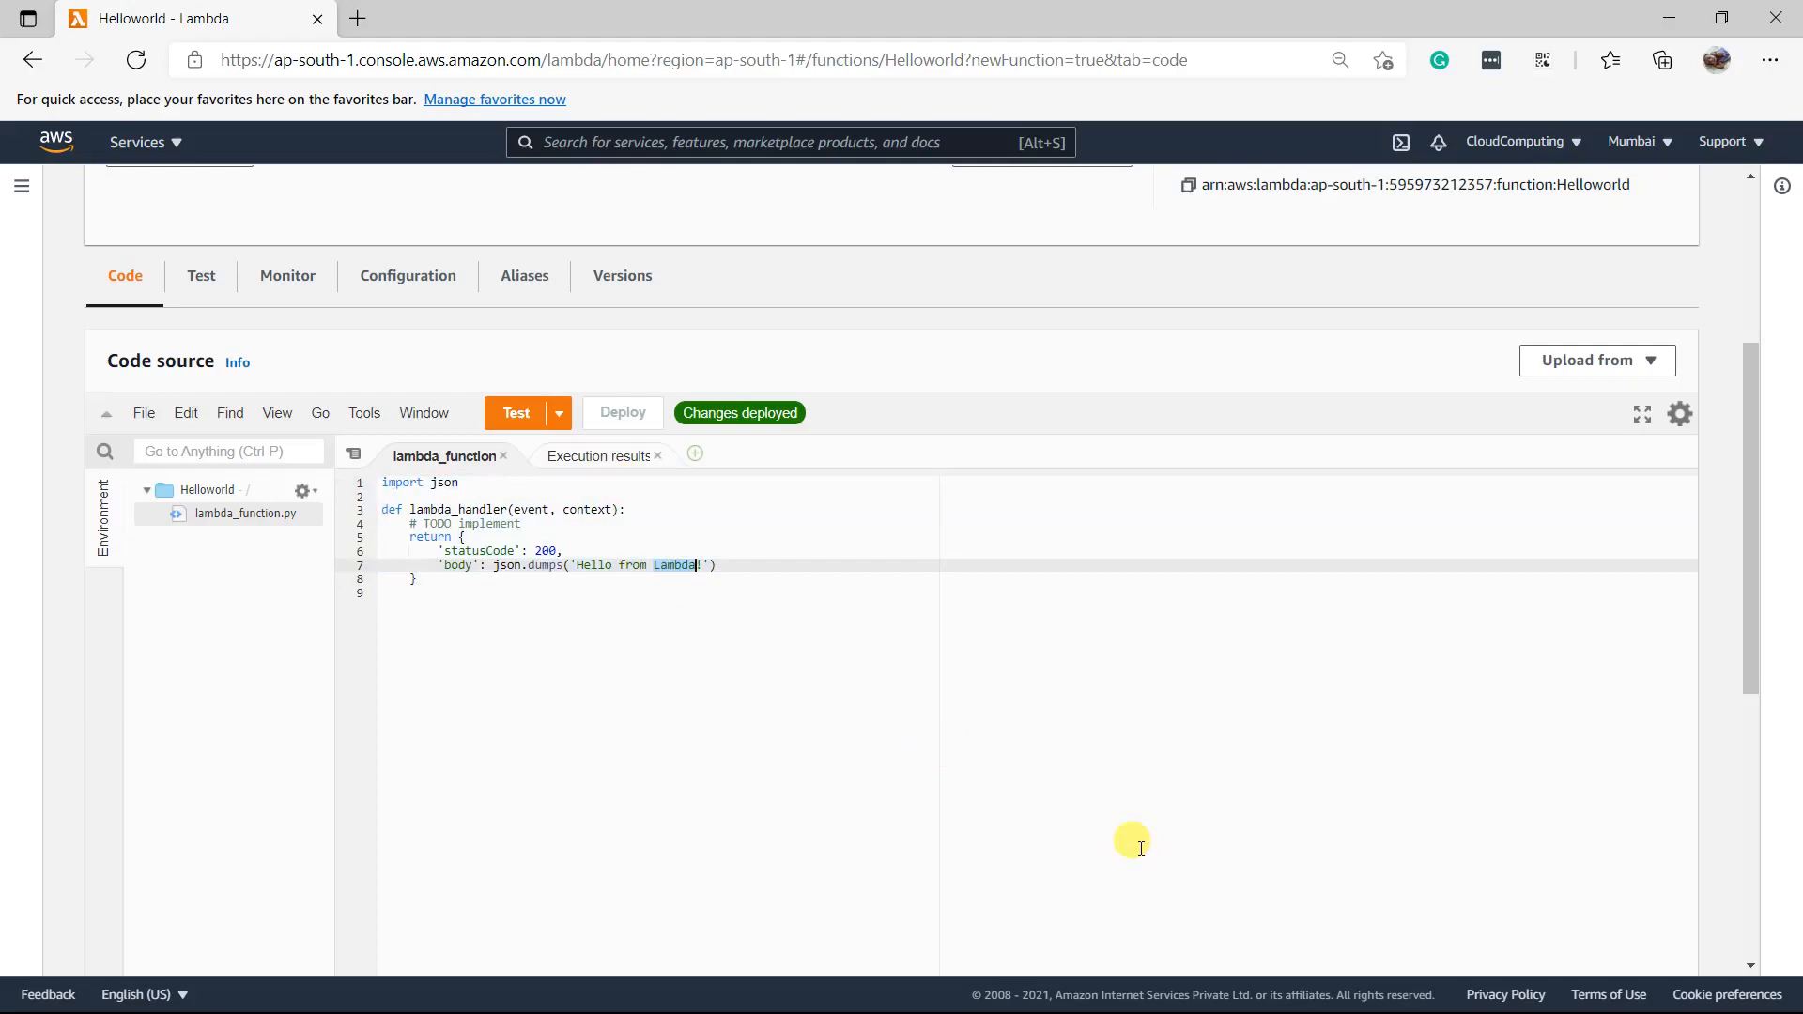
text(Cloud comp)
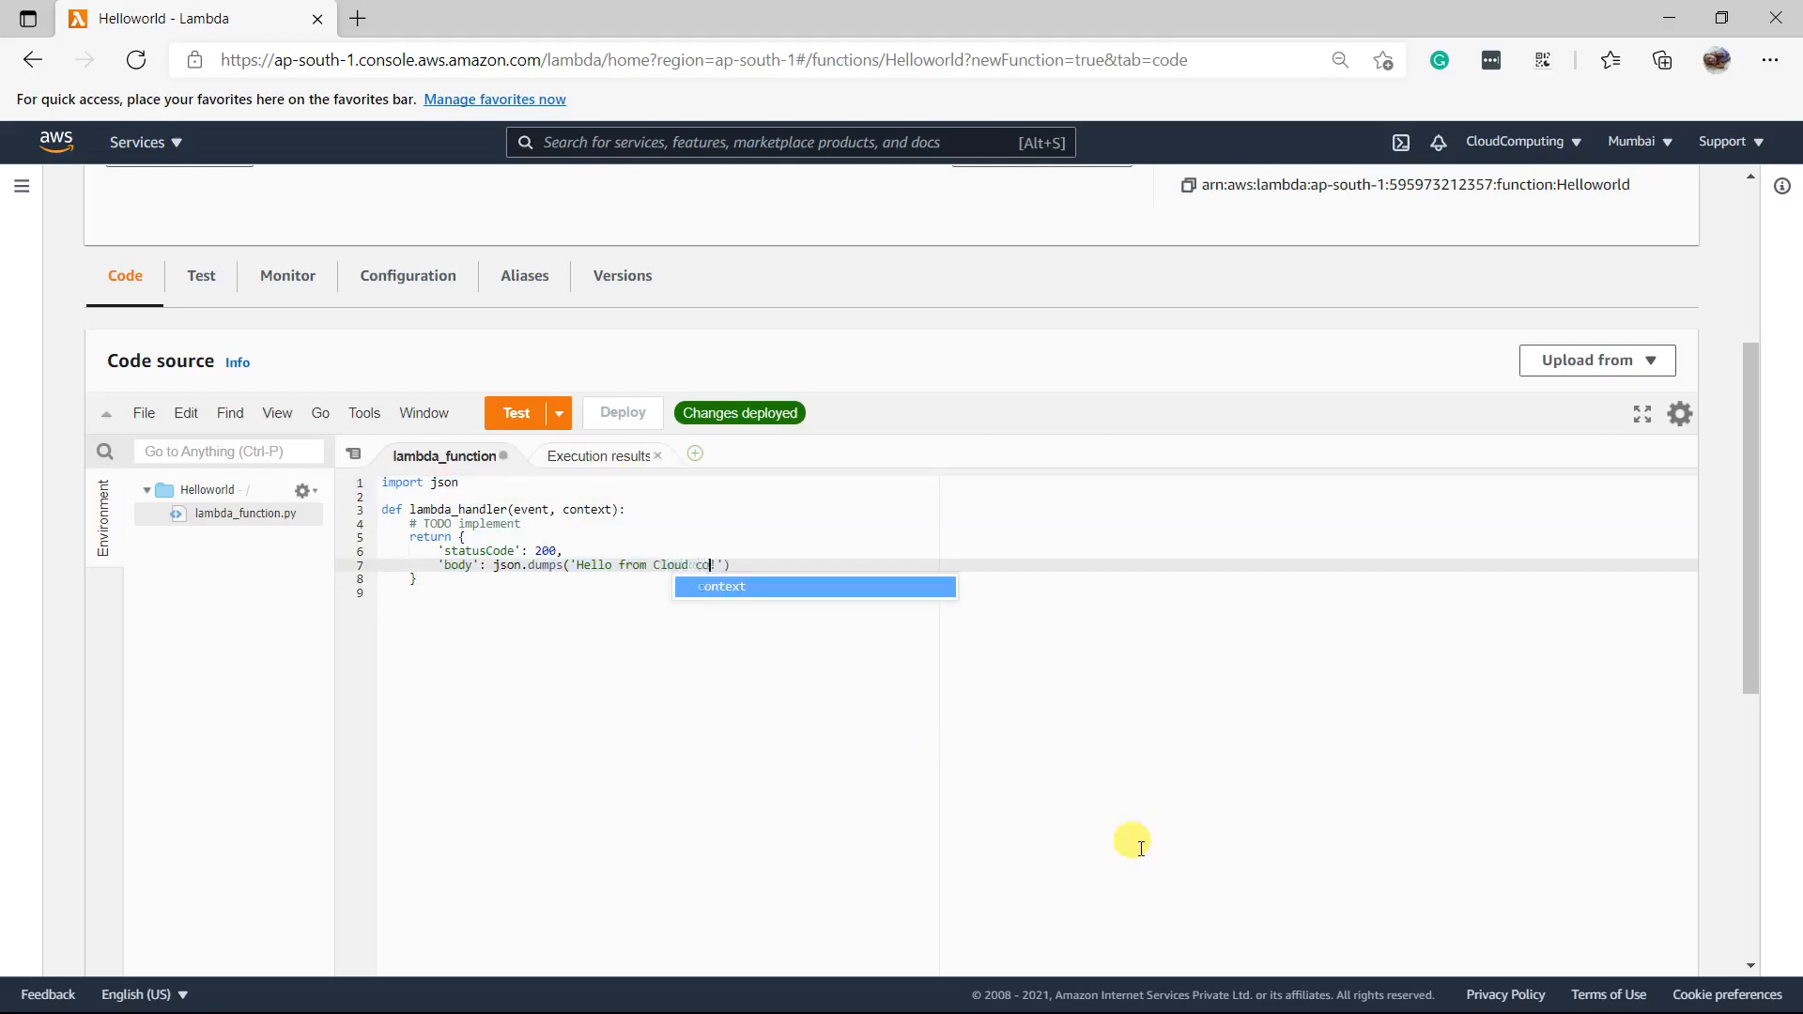
text(uting in telugu!)
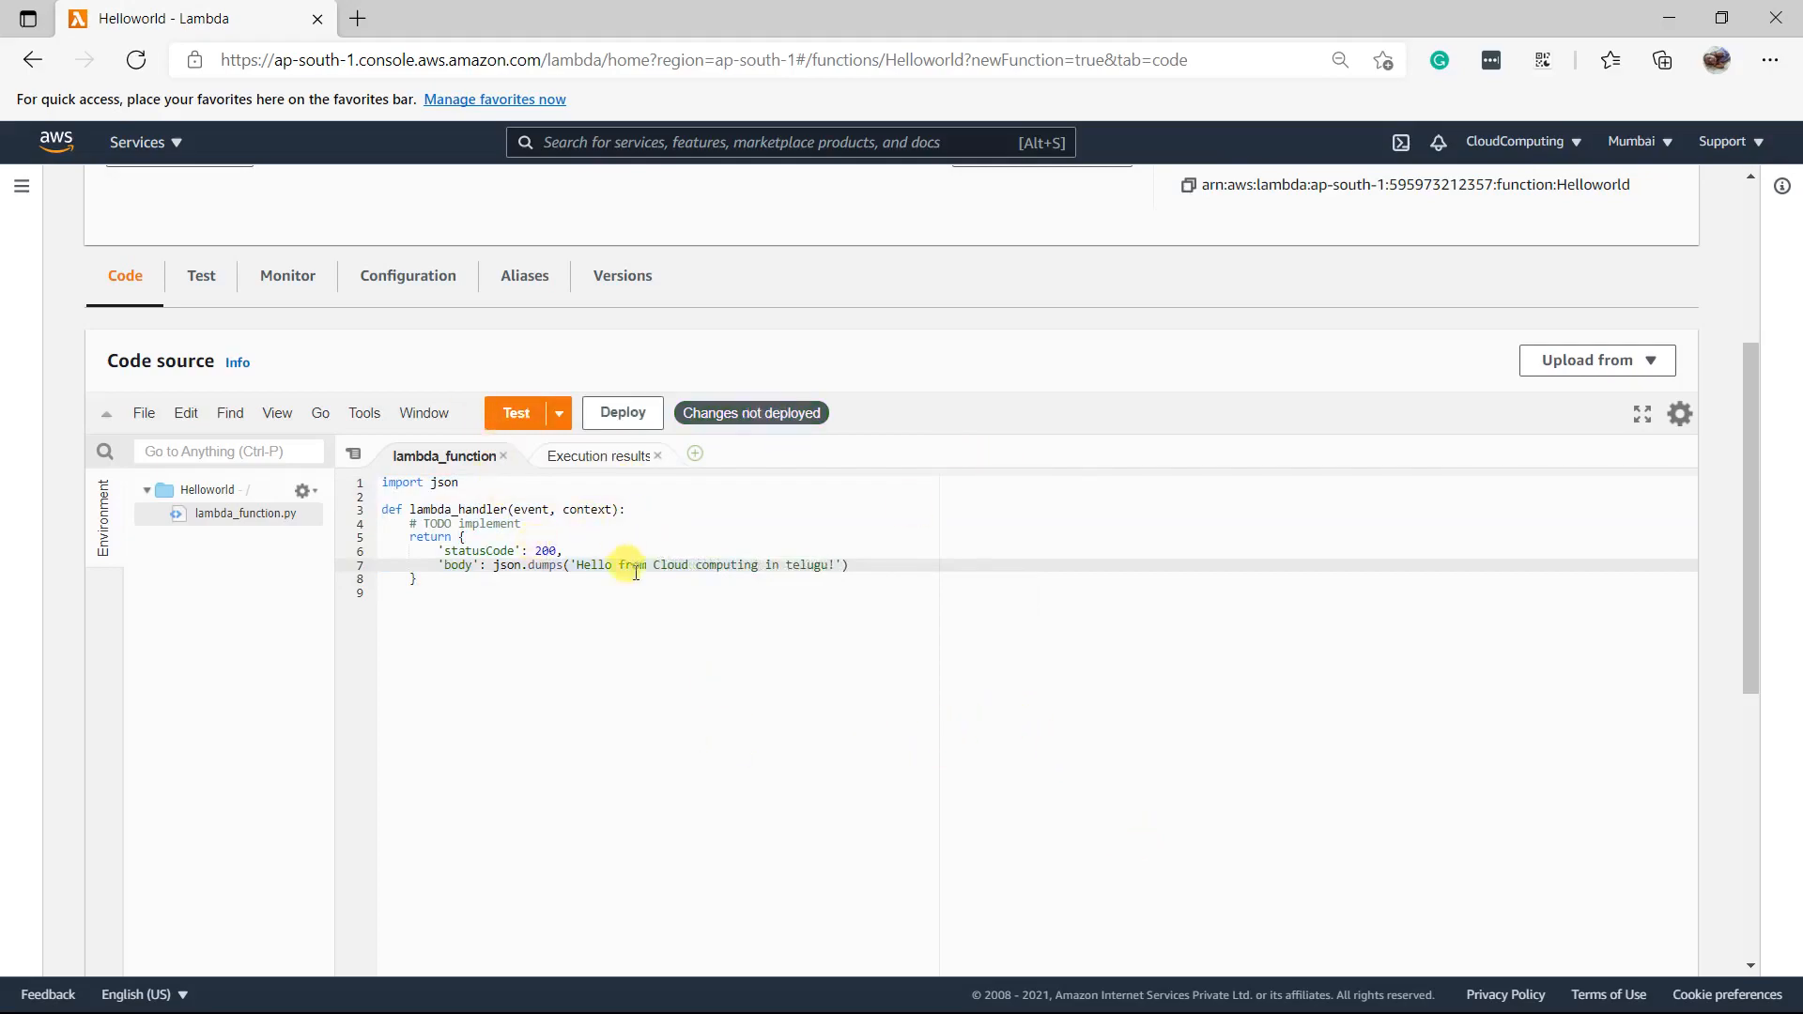
click(616, 416)
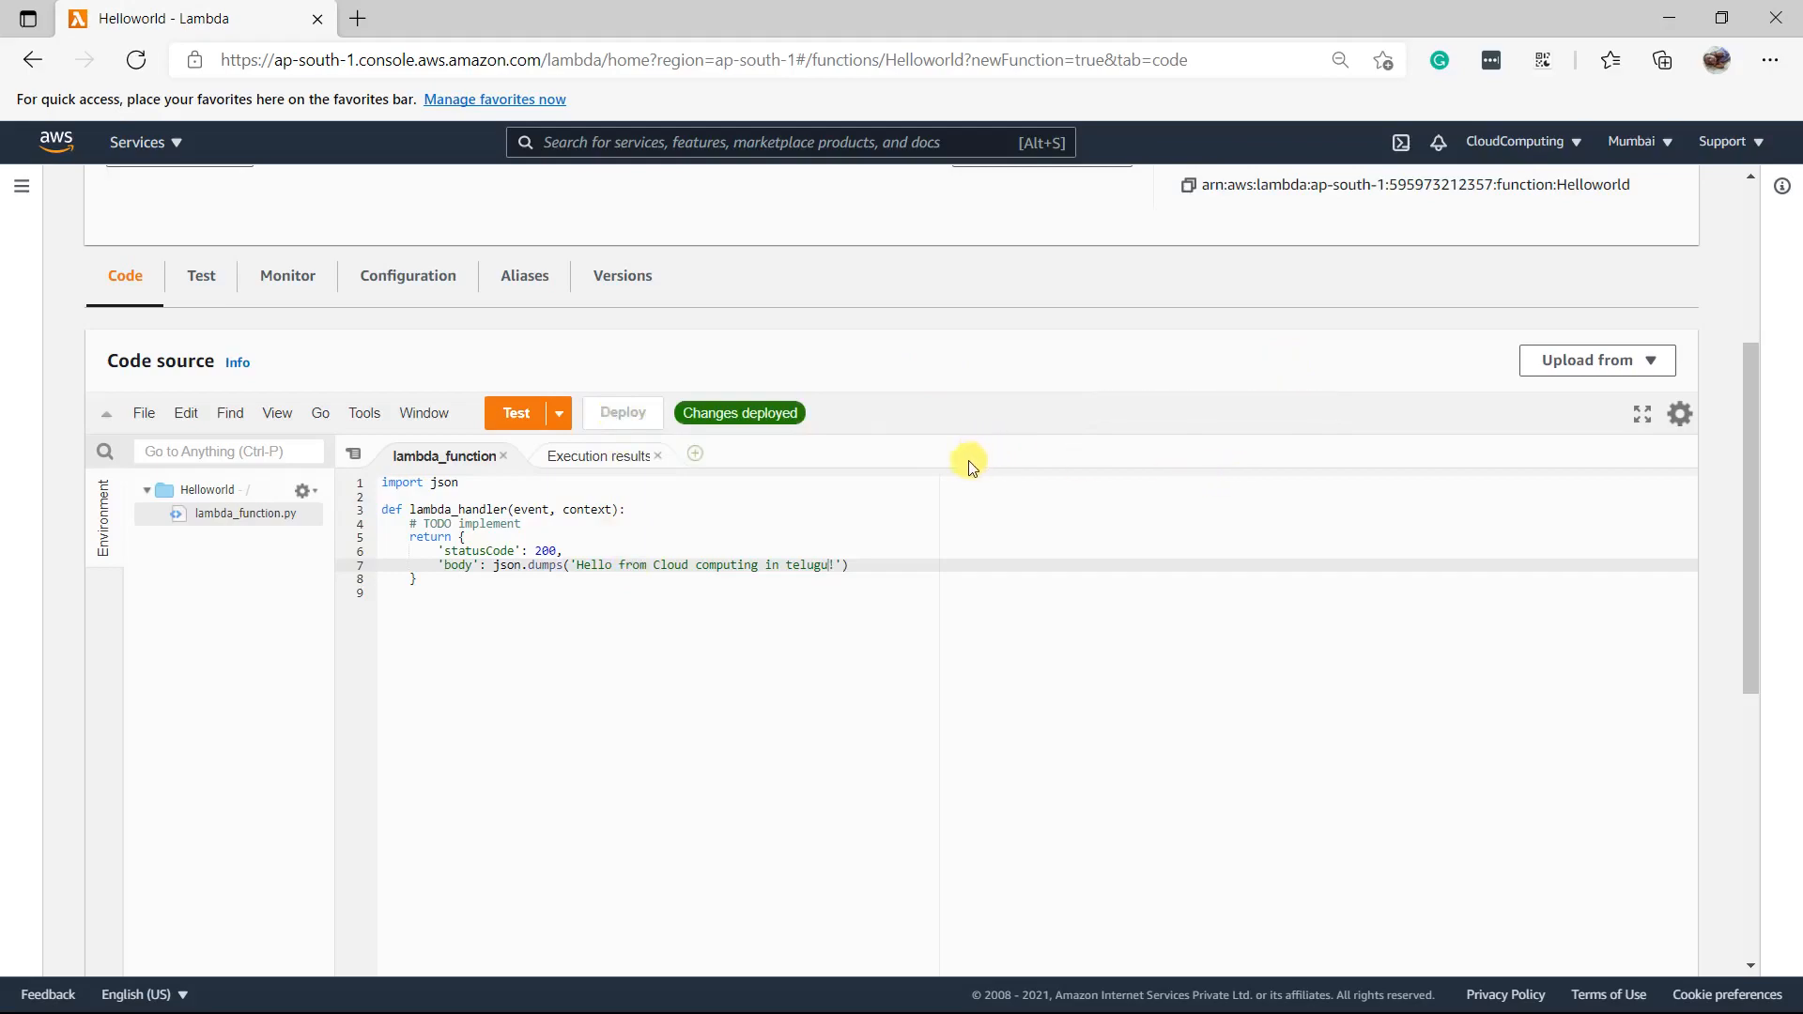
Set up a new test event for the Helloworld function from the hello-world template, named FirstLambdaEvent
click(201, 281)
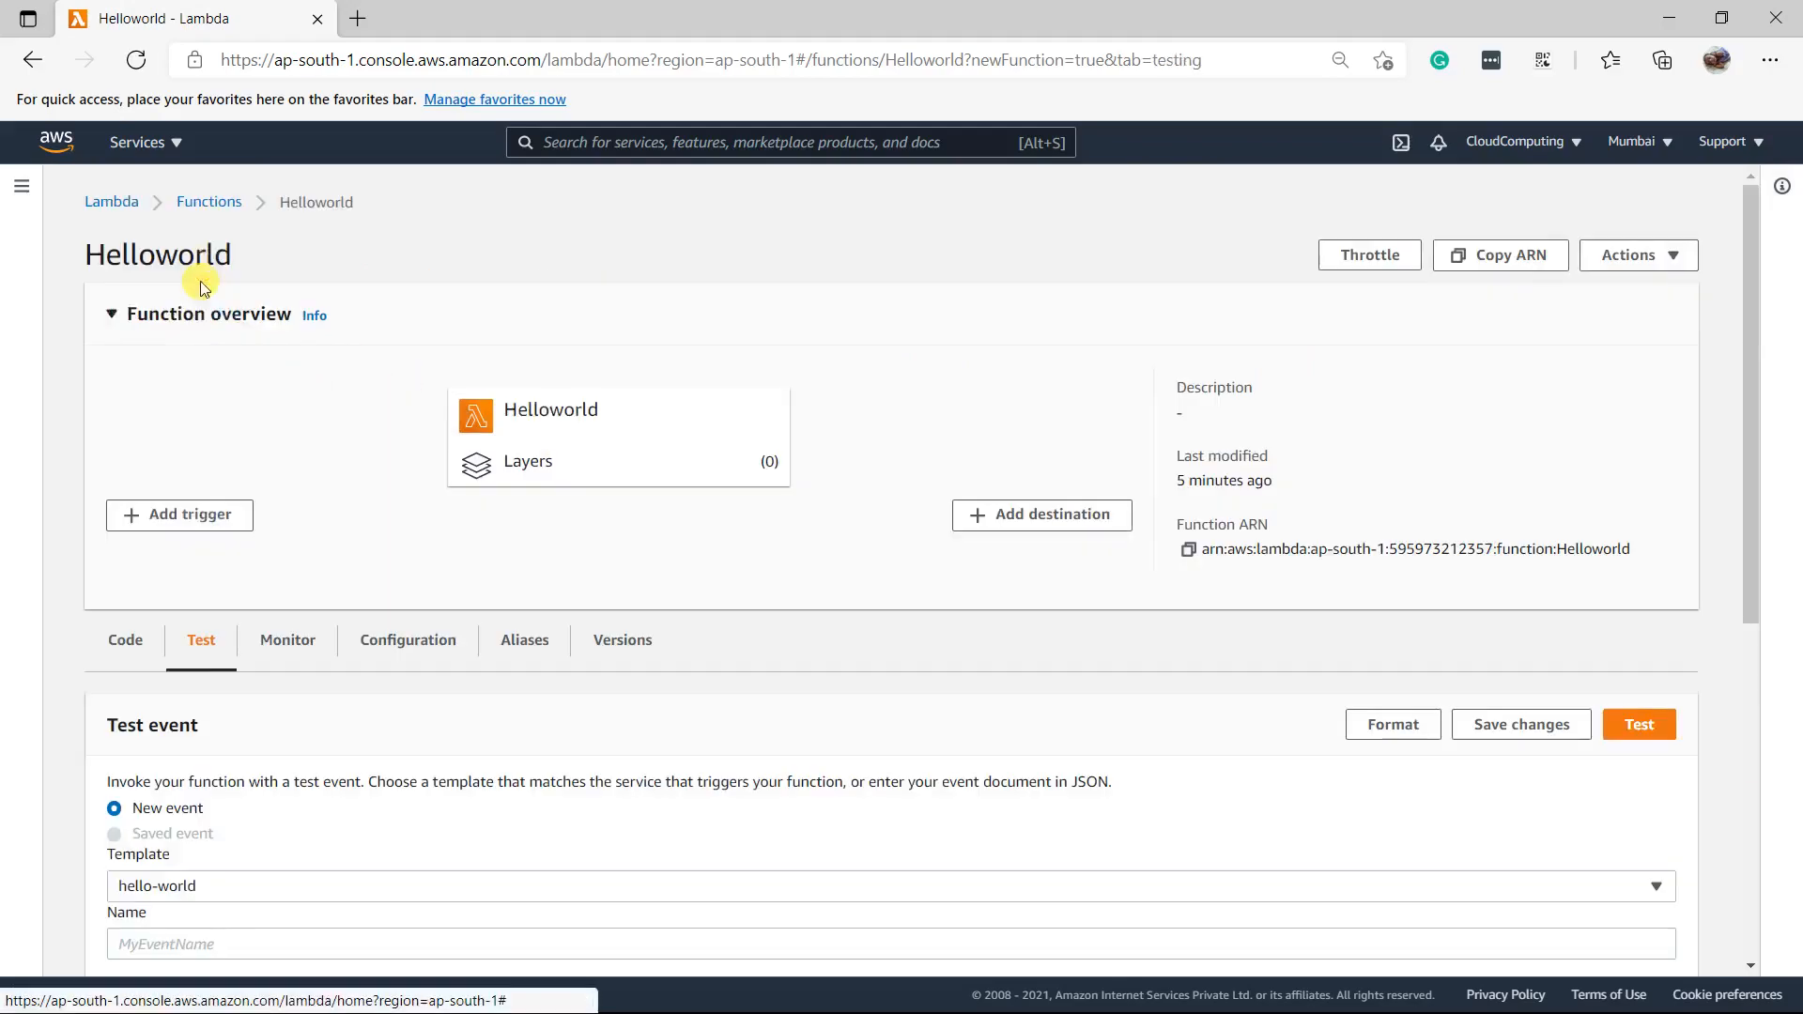
scroll(607, 729, down, 1)
scroll(606, 729, down, 4)
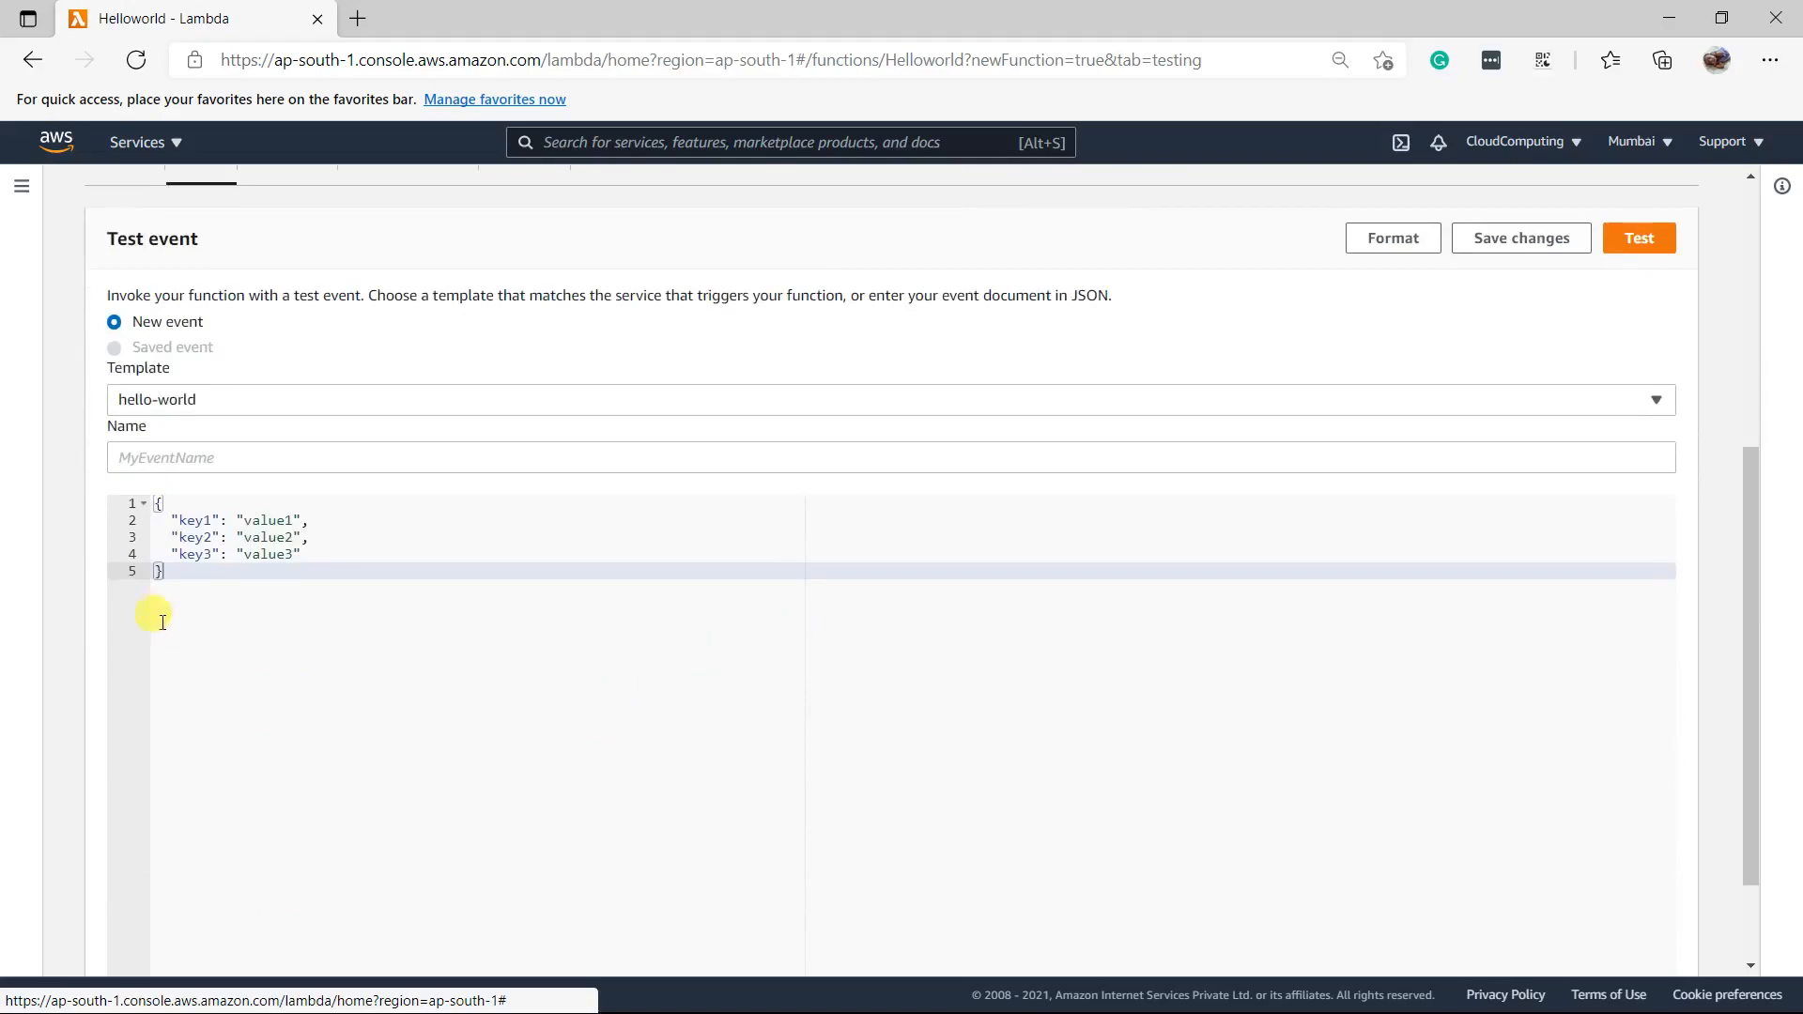
click(186, 457)
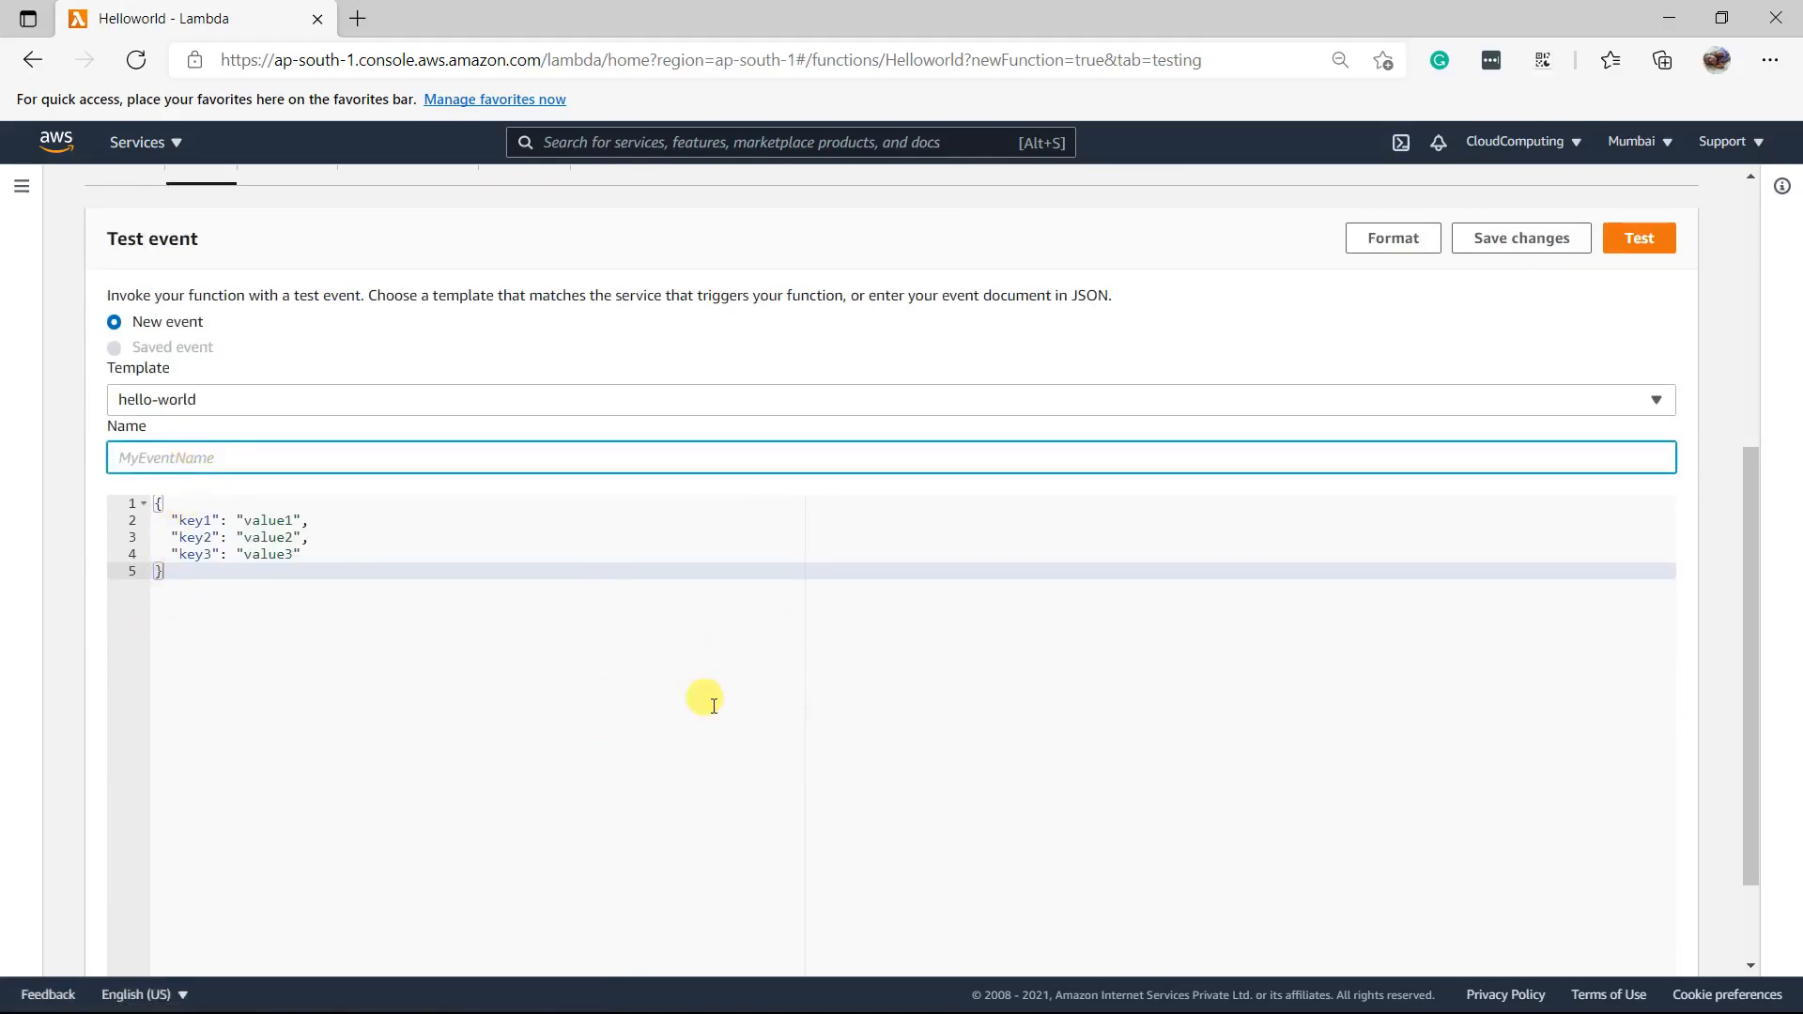
text(FirstLambdaEvent)
Review the test event's JSON and the event type options, and run the test on the function
drag(162, 571, 119, 500)
click(117, 501)
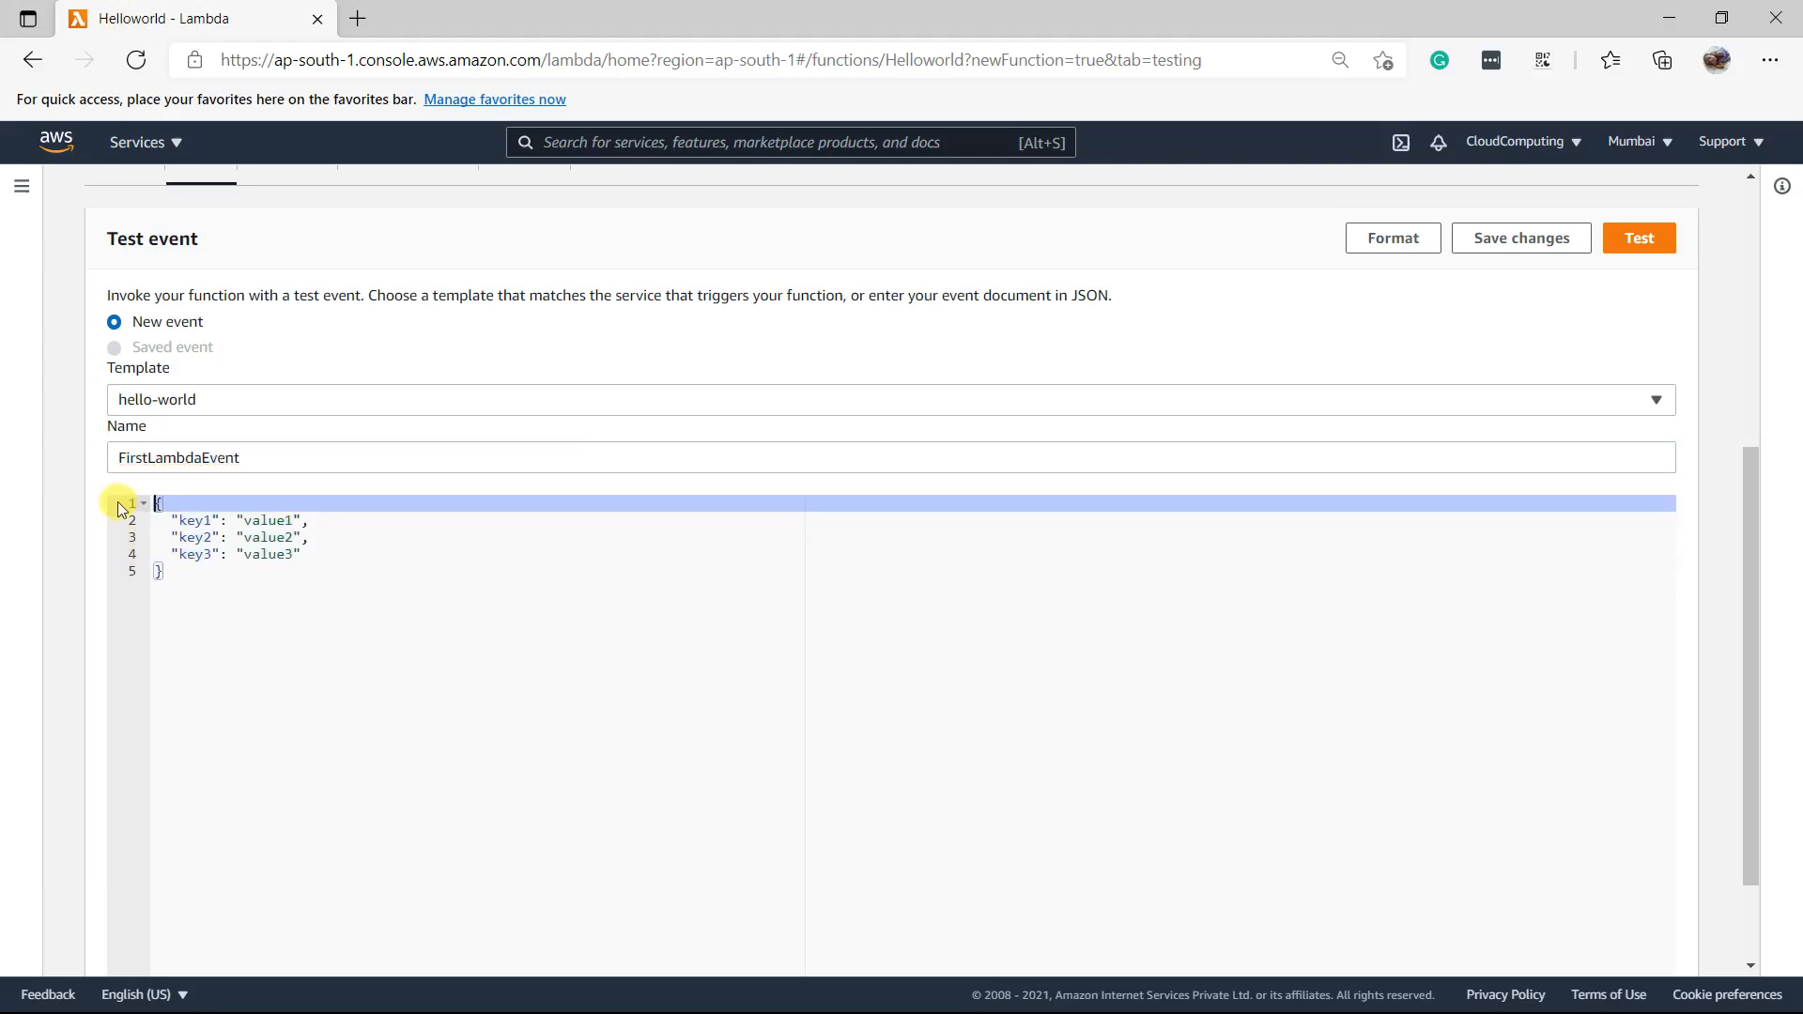
click(181, 573)
drag(161, 573, 126, 500)
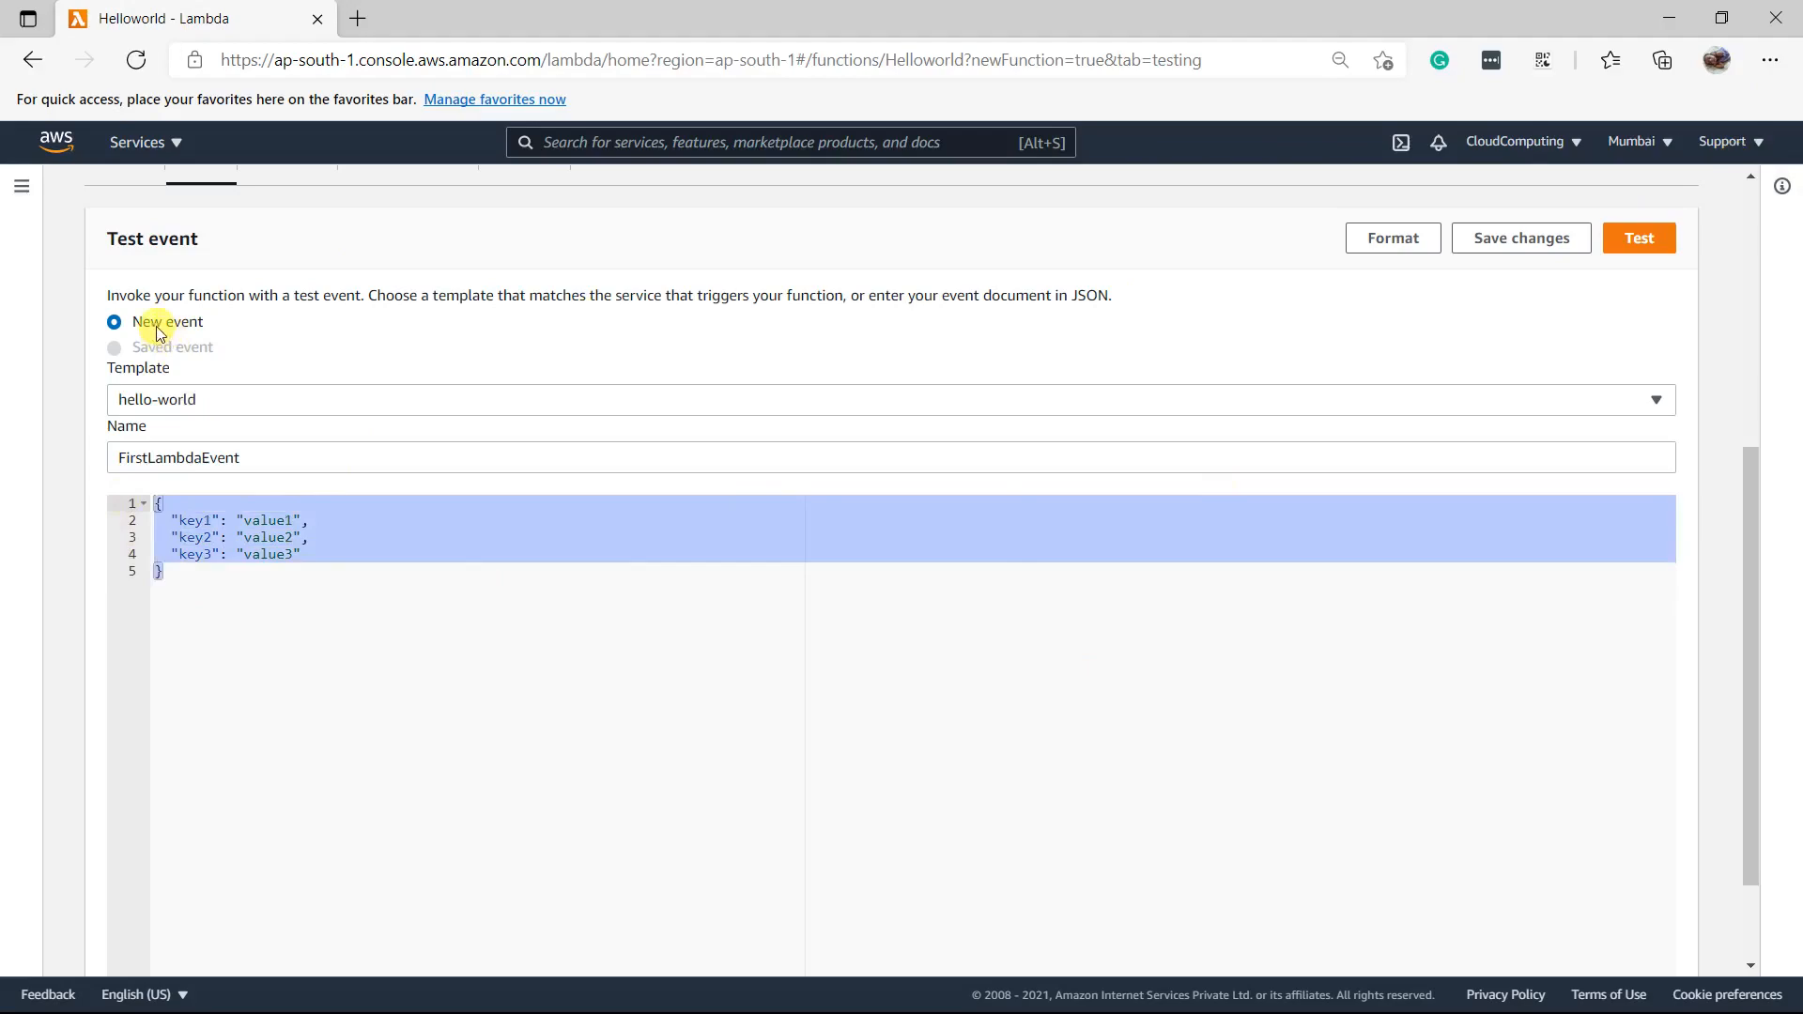
drag(234, 346, 115, 349)
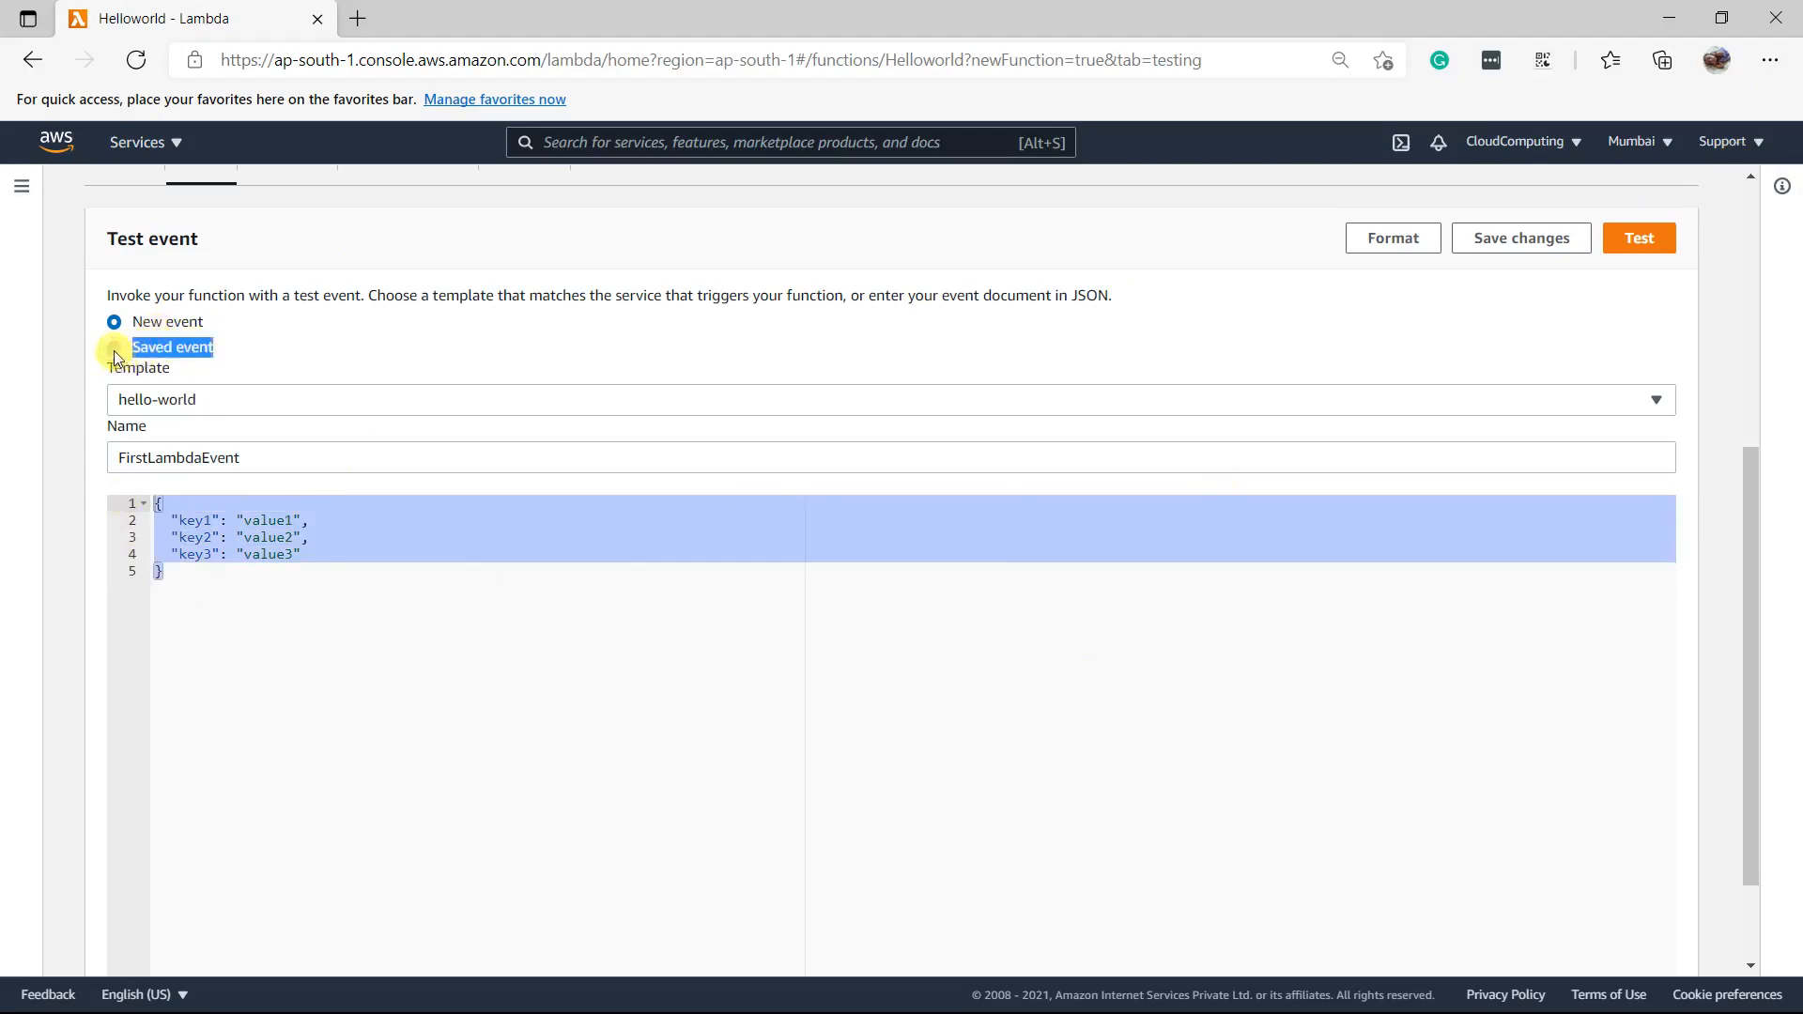
click(1626, 240)
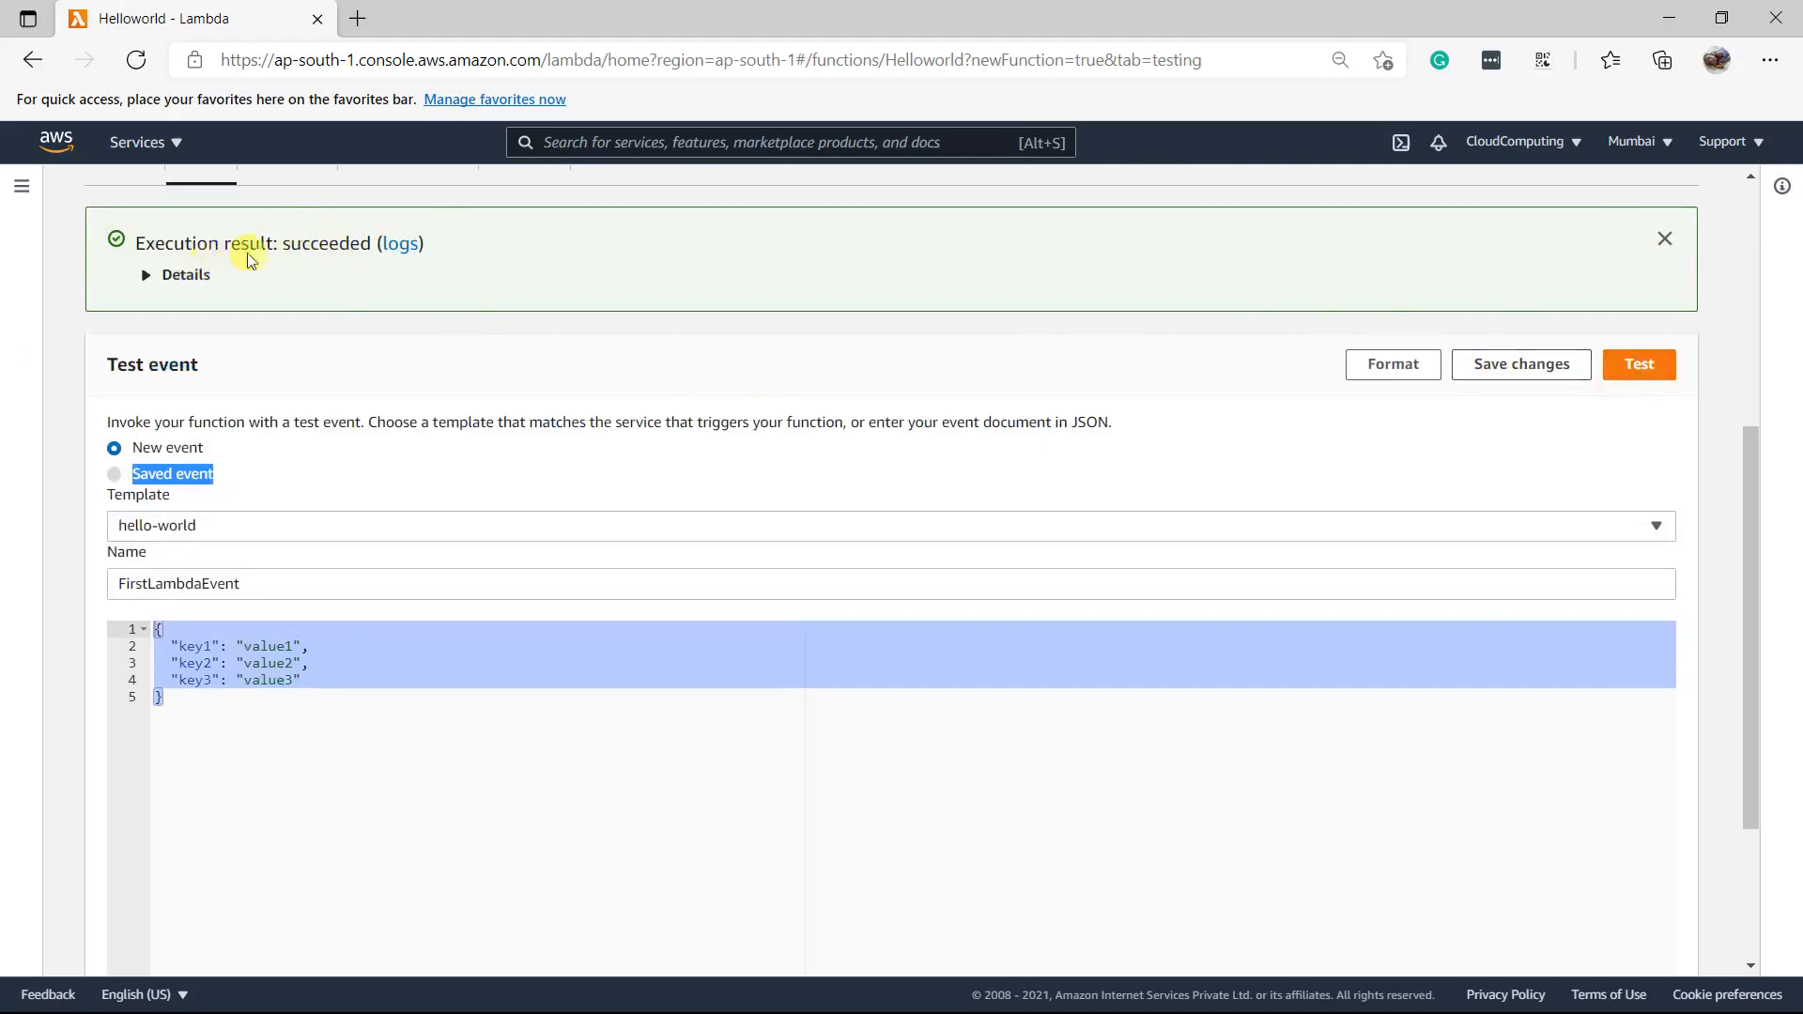
Expand the details of the test's execution result and open its CloudWatch logs in a separate tab
click(149, 248)
drag(149, 248, 450, 246)
click(425, 274)
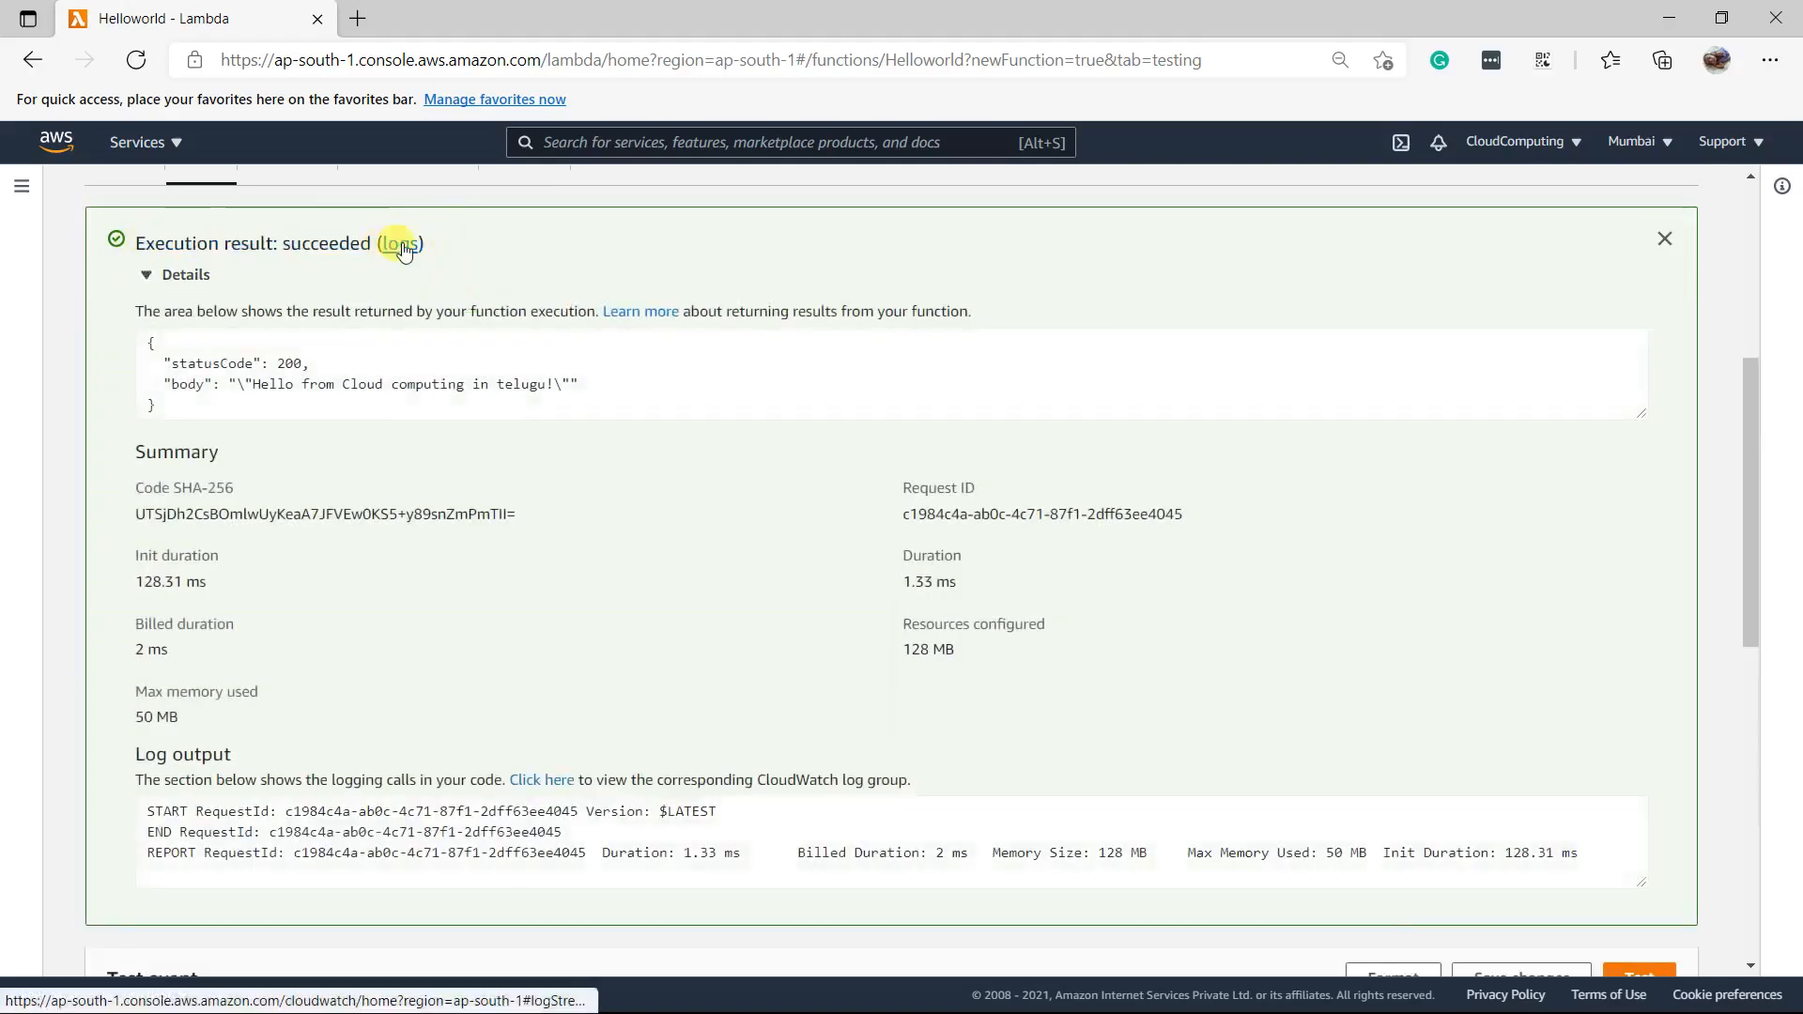
right_click(404, 249)
click(442, 262)
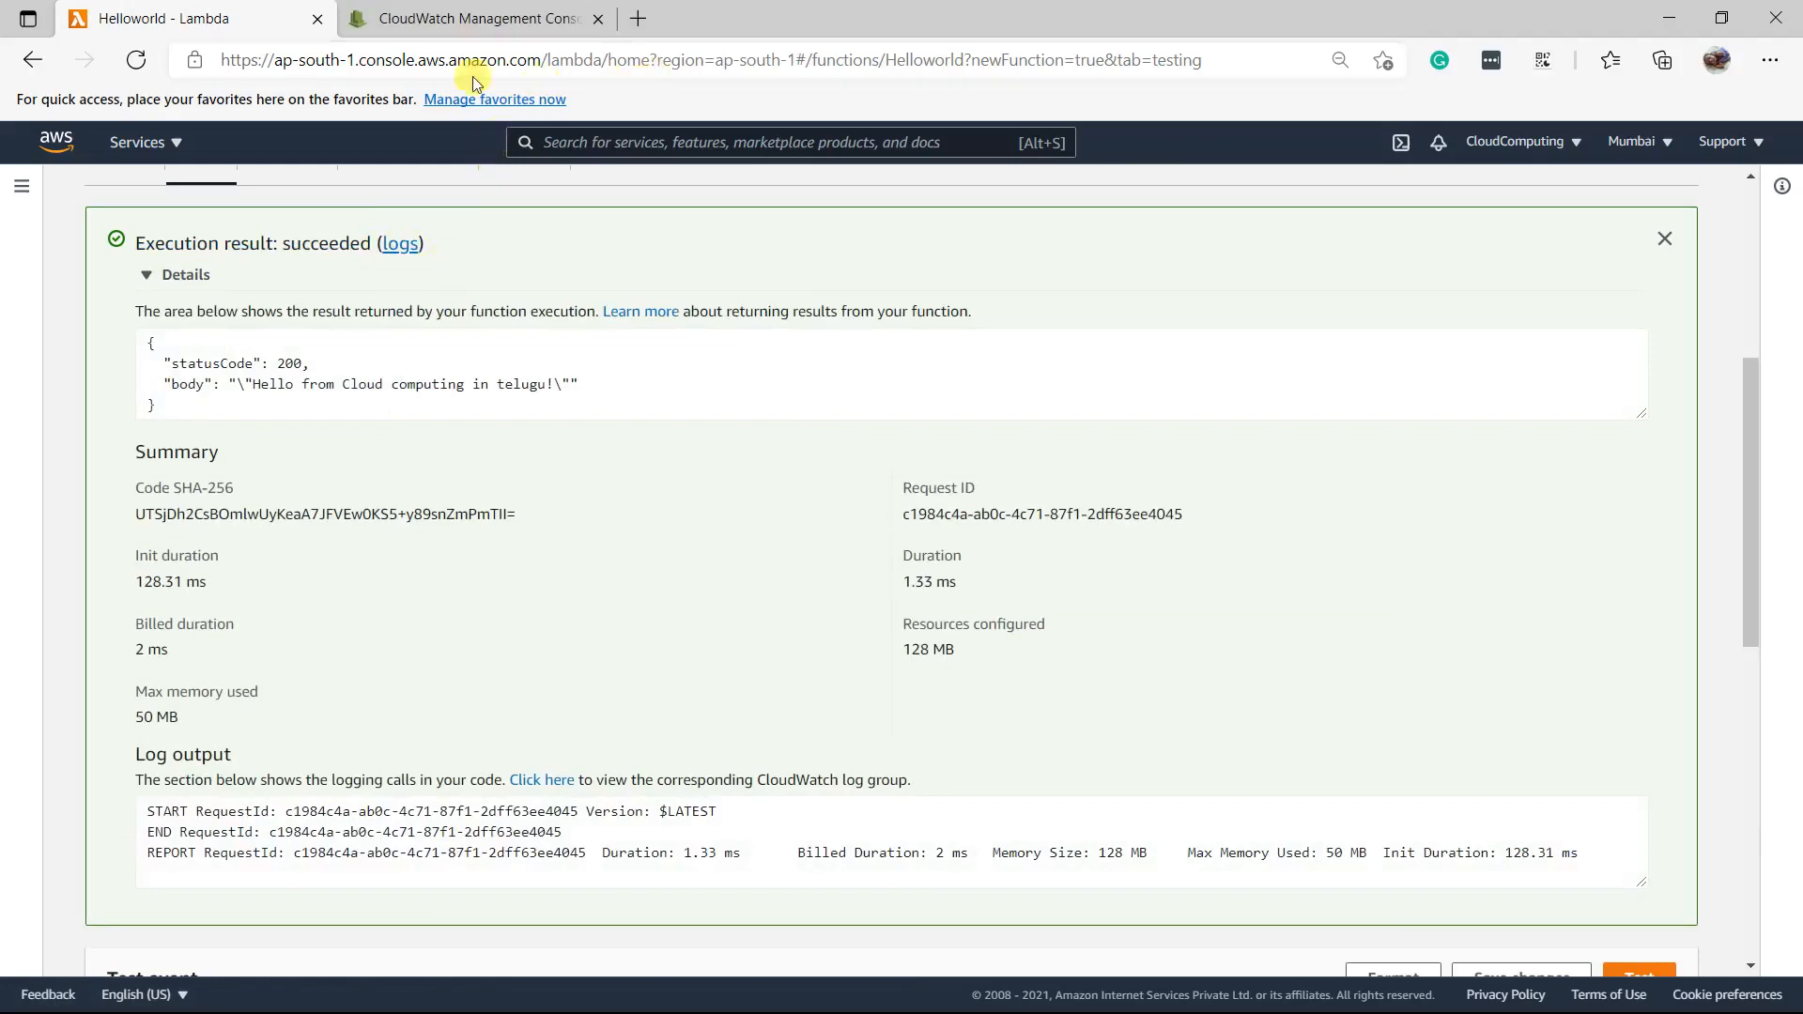
Check the response body returned by the test and dismiss the execution result
click(257, 383)
drag(258, 385, 557, 379)
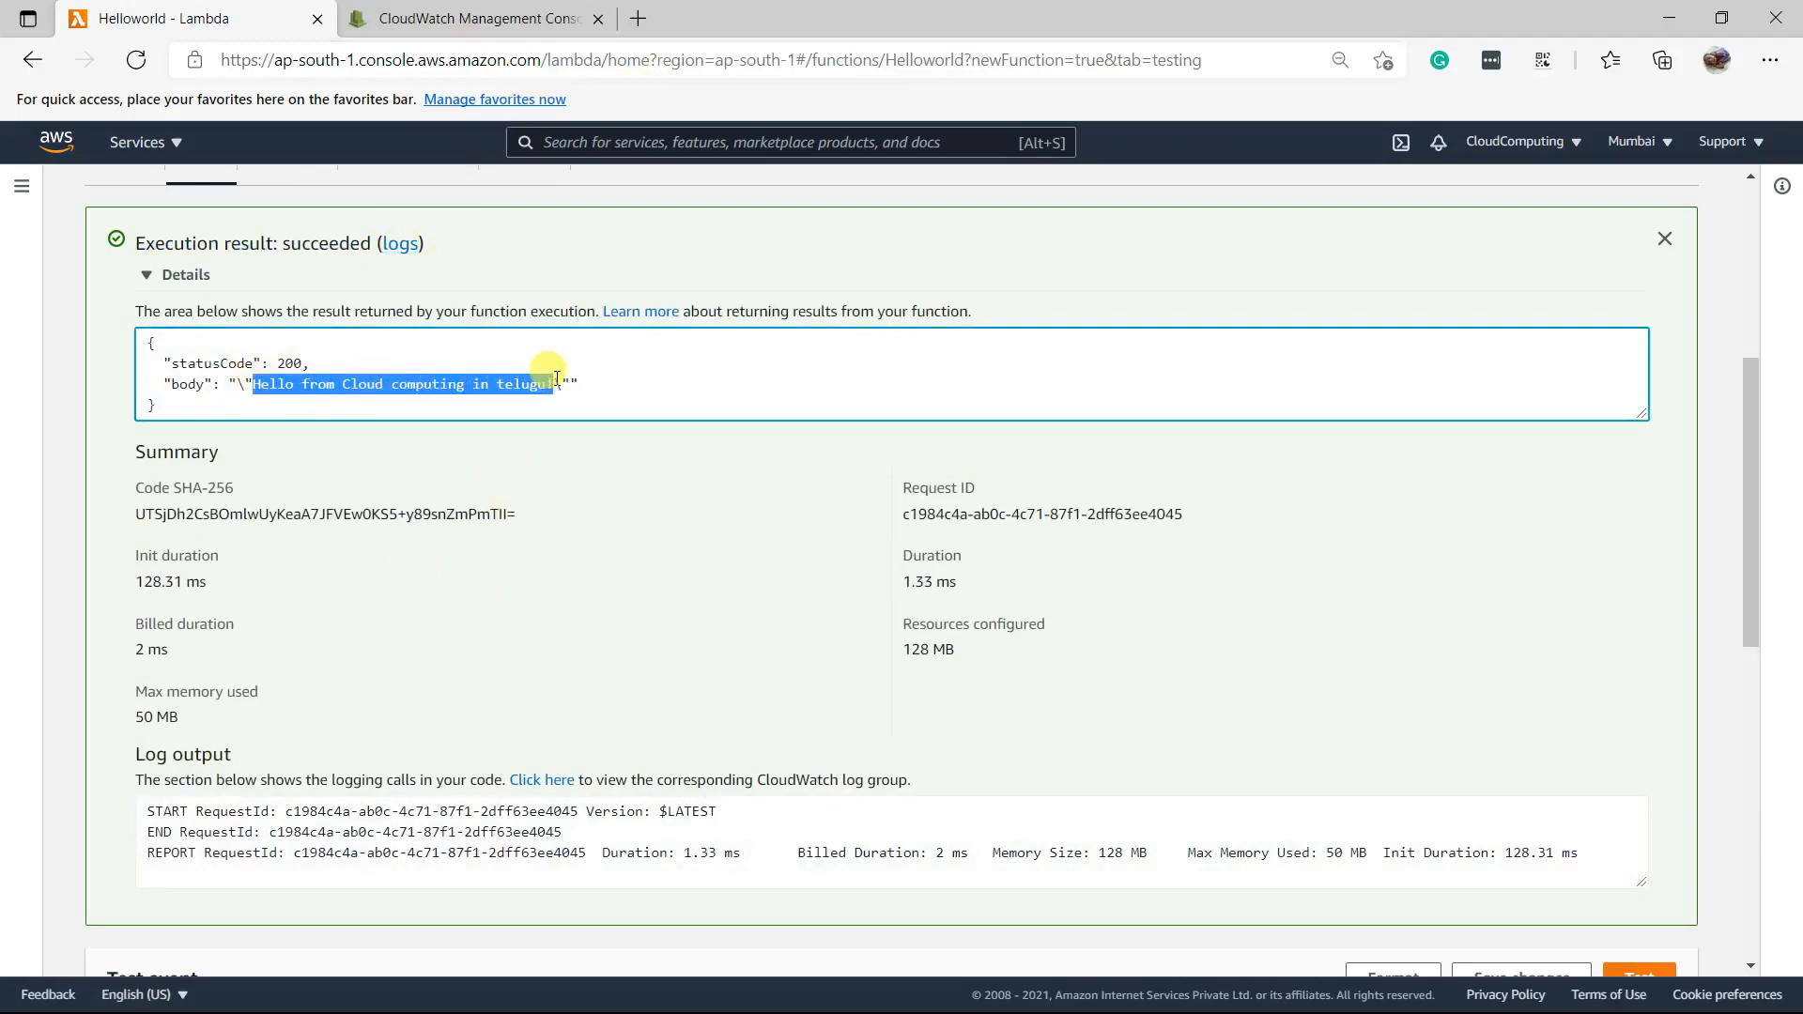
drag(557, 380, 560, 380)
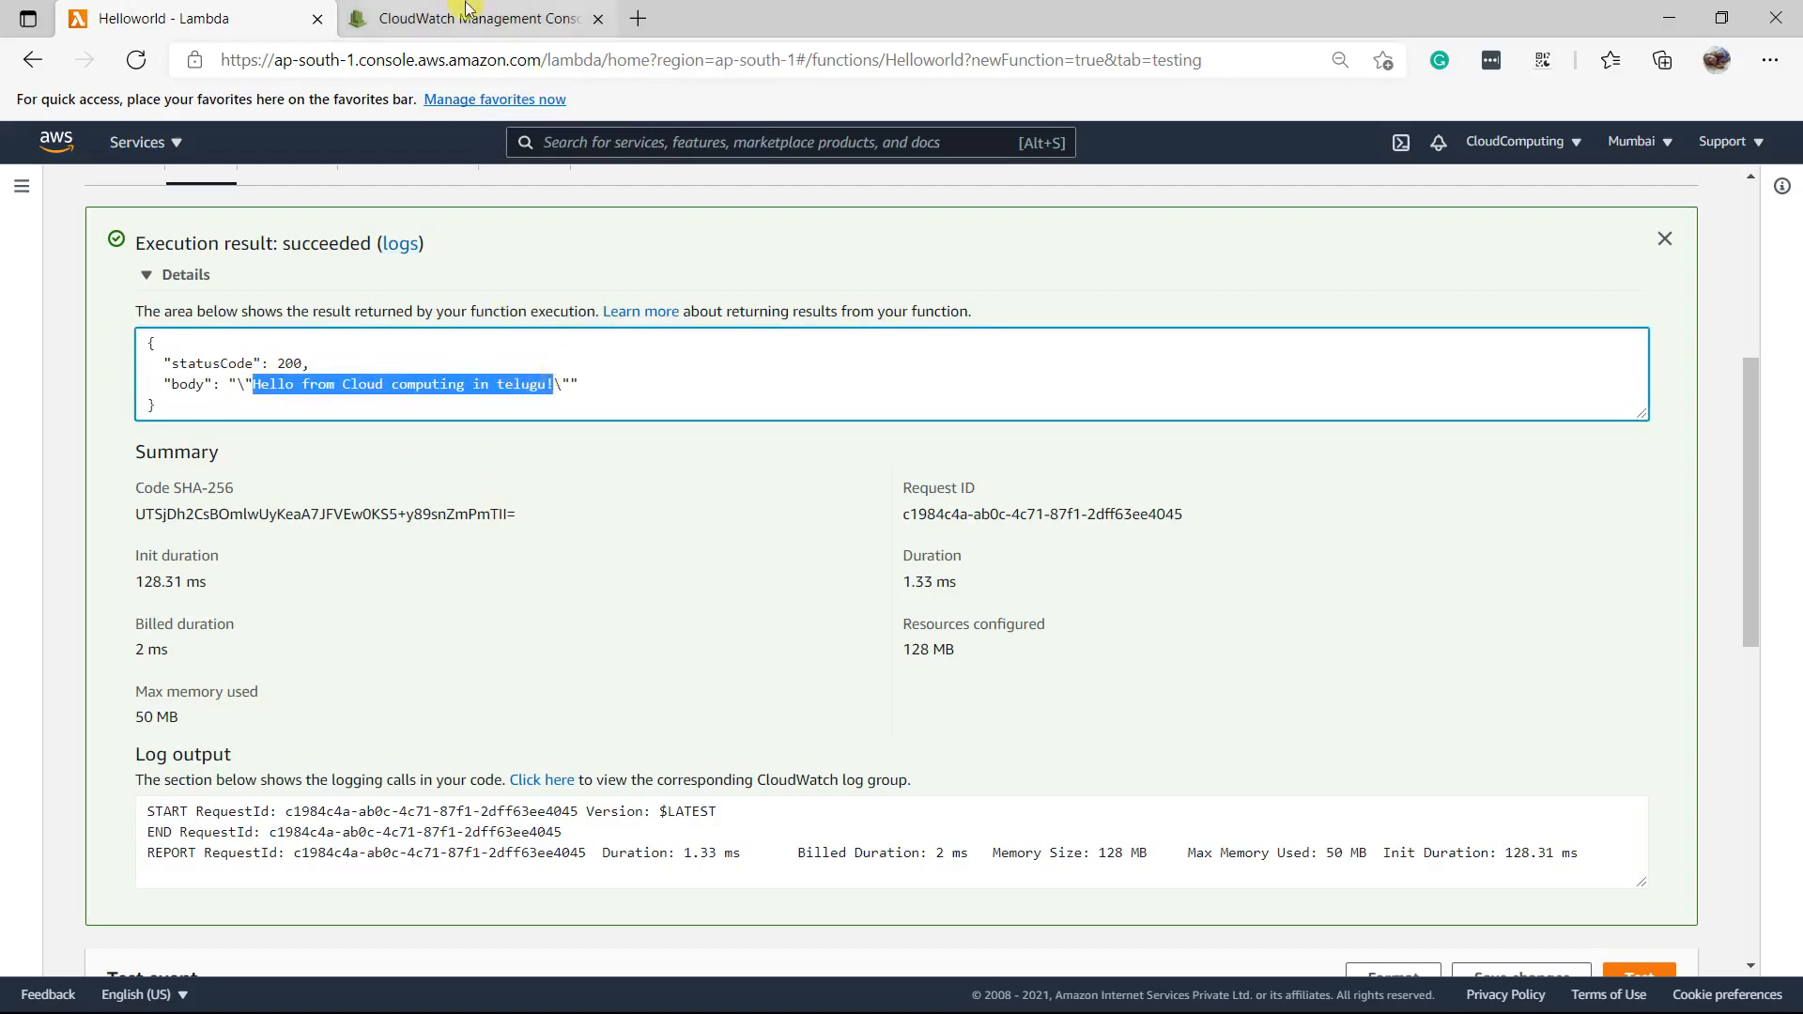
scroll(787, 398, up, 5)
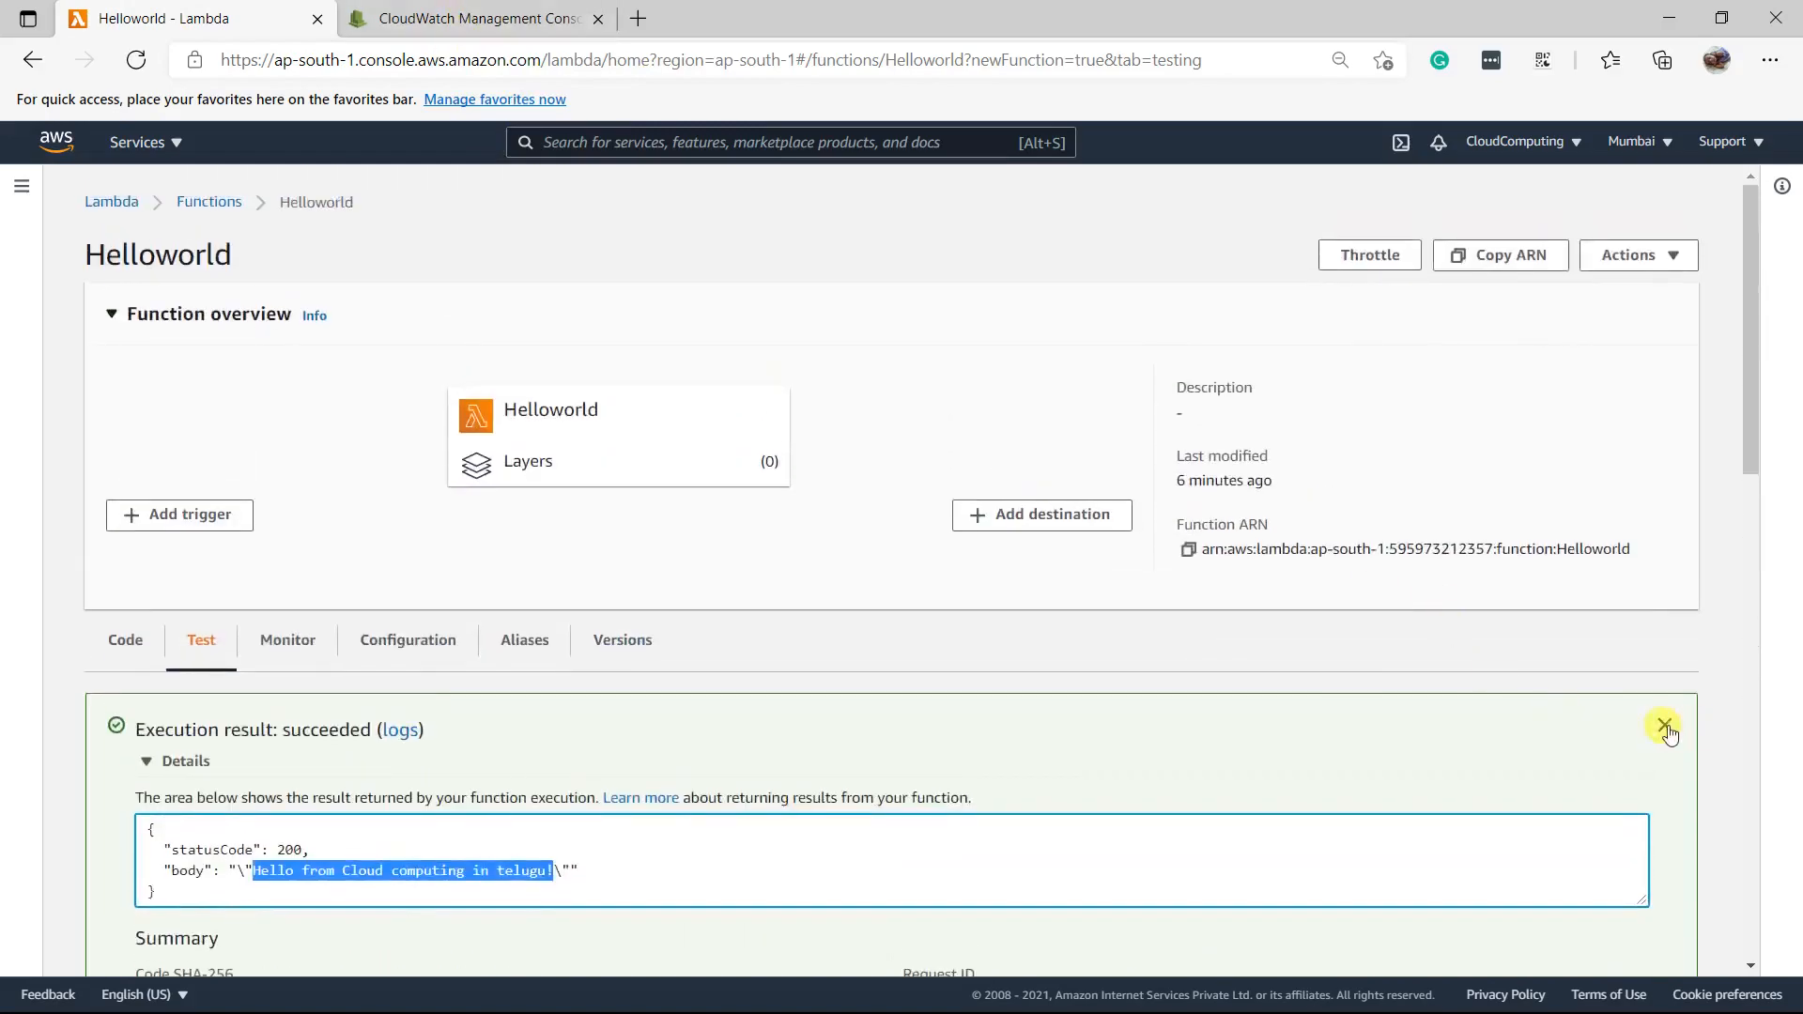
click(1664, 726)
scroll(284, 773, down, 1)
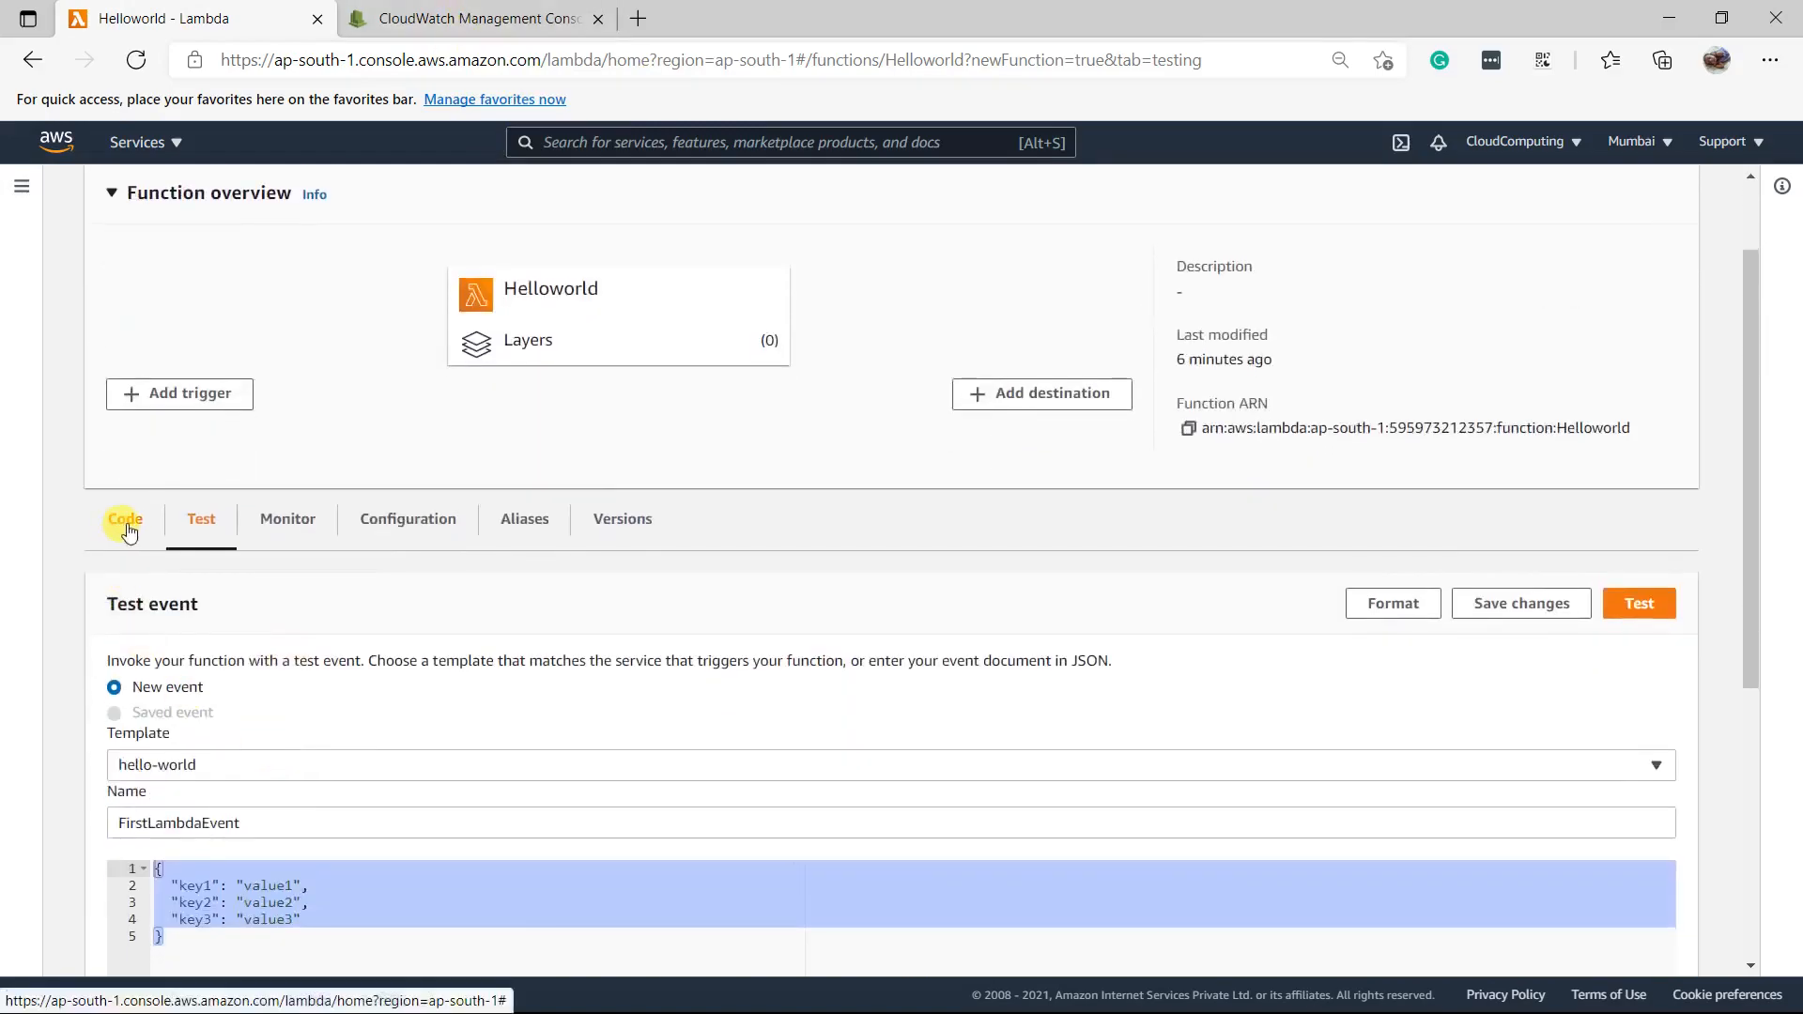
Return to the function's source code and review the handler in lambda_function, especially its response body line
click(123, 518)
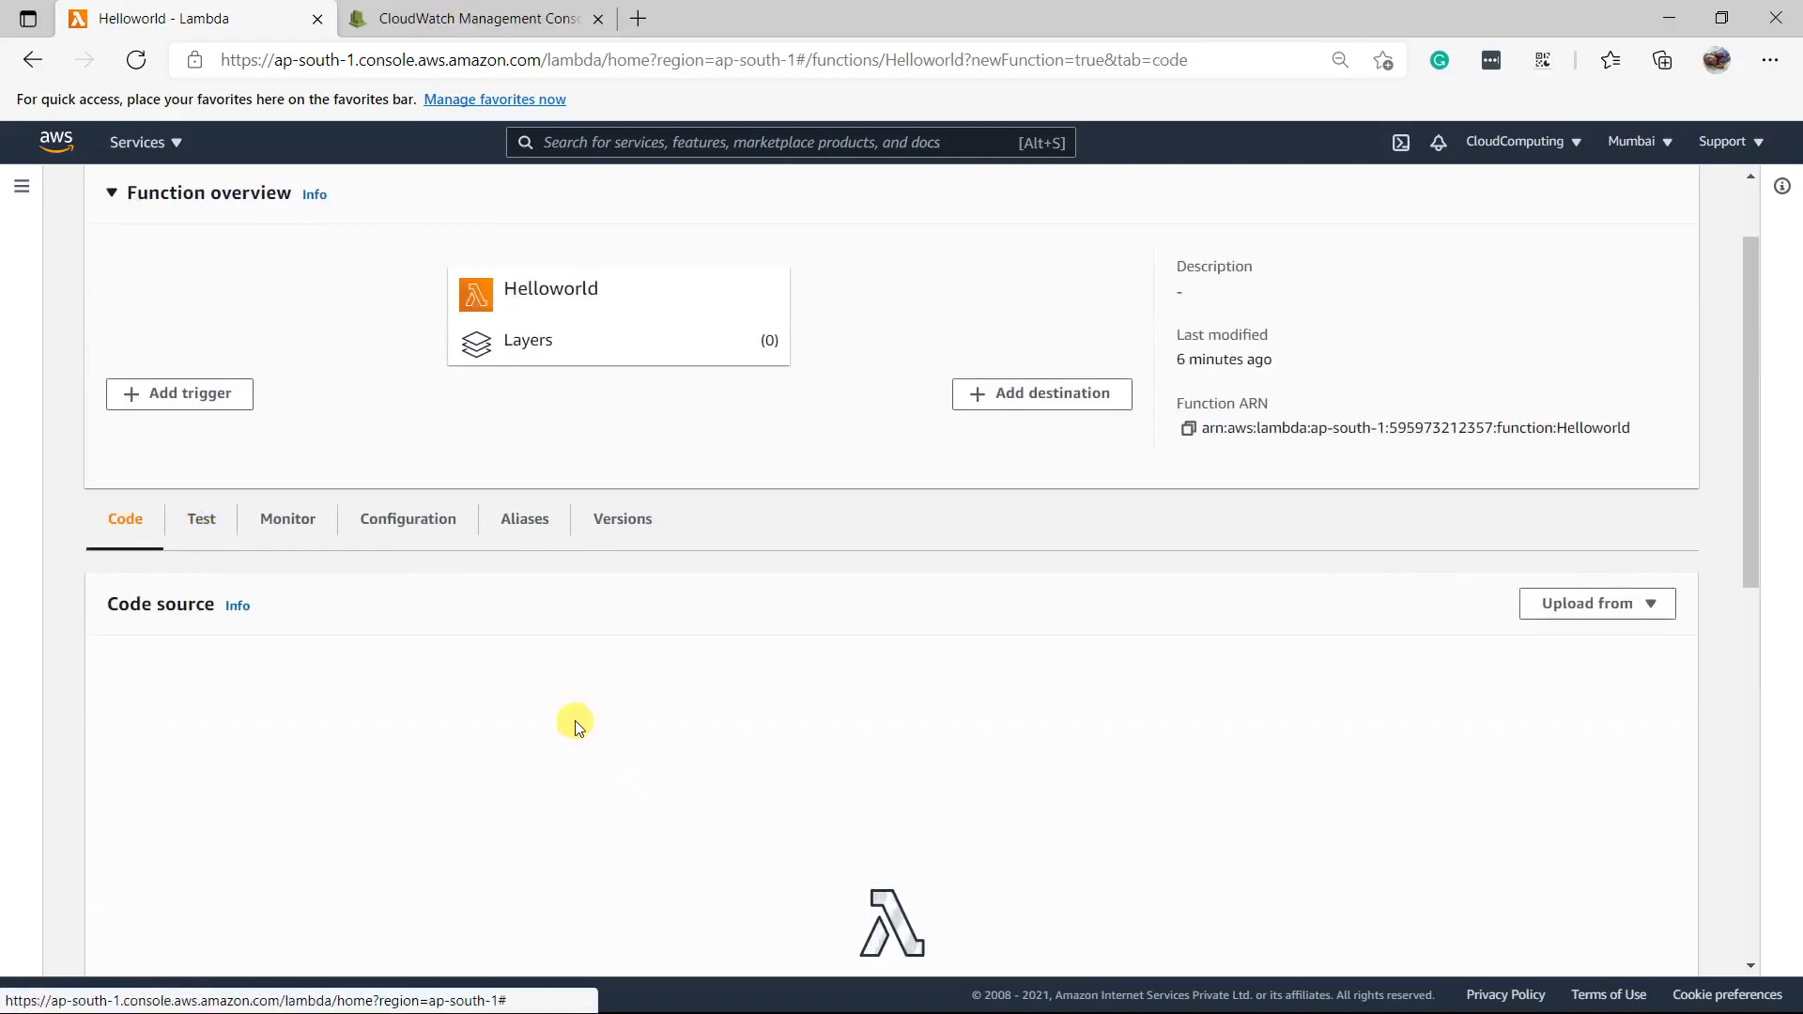
scroll(584, 719, down, 3)
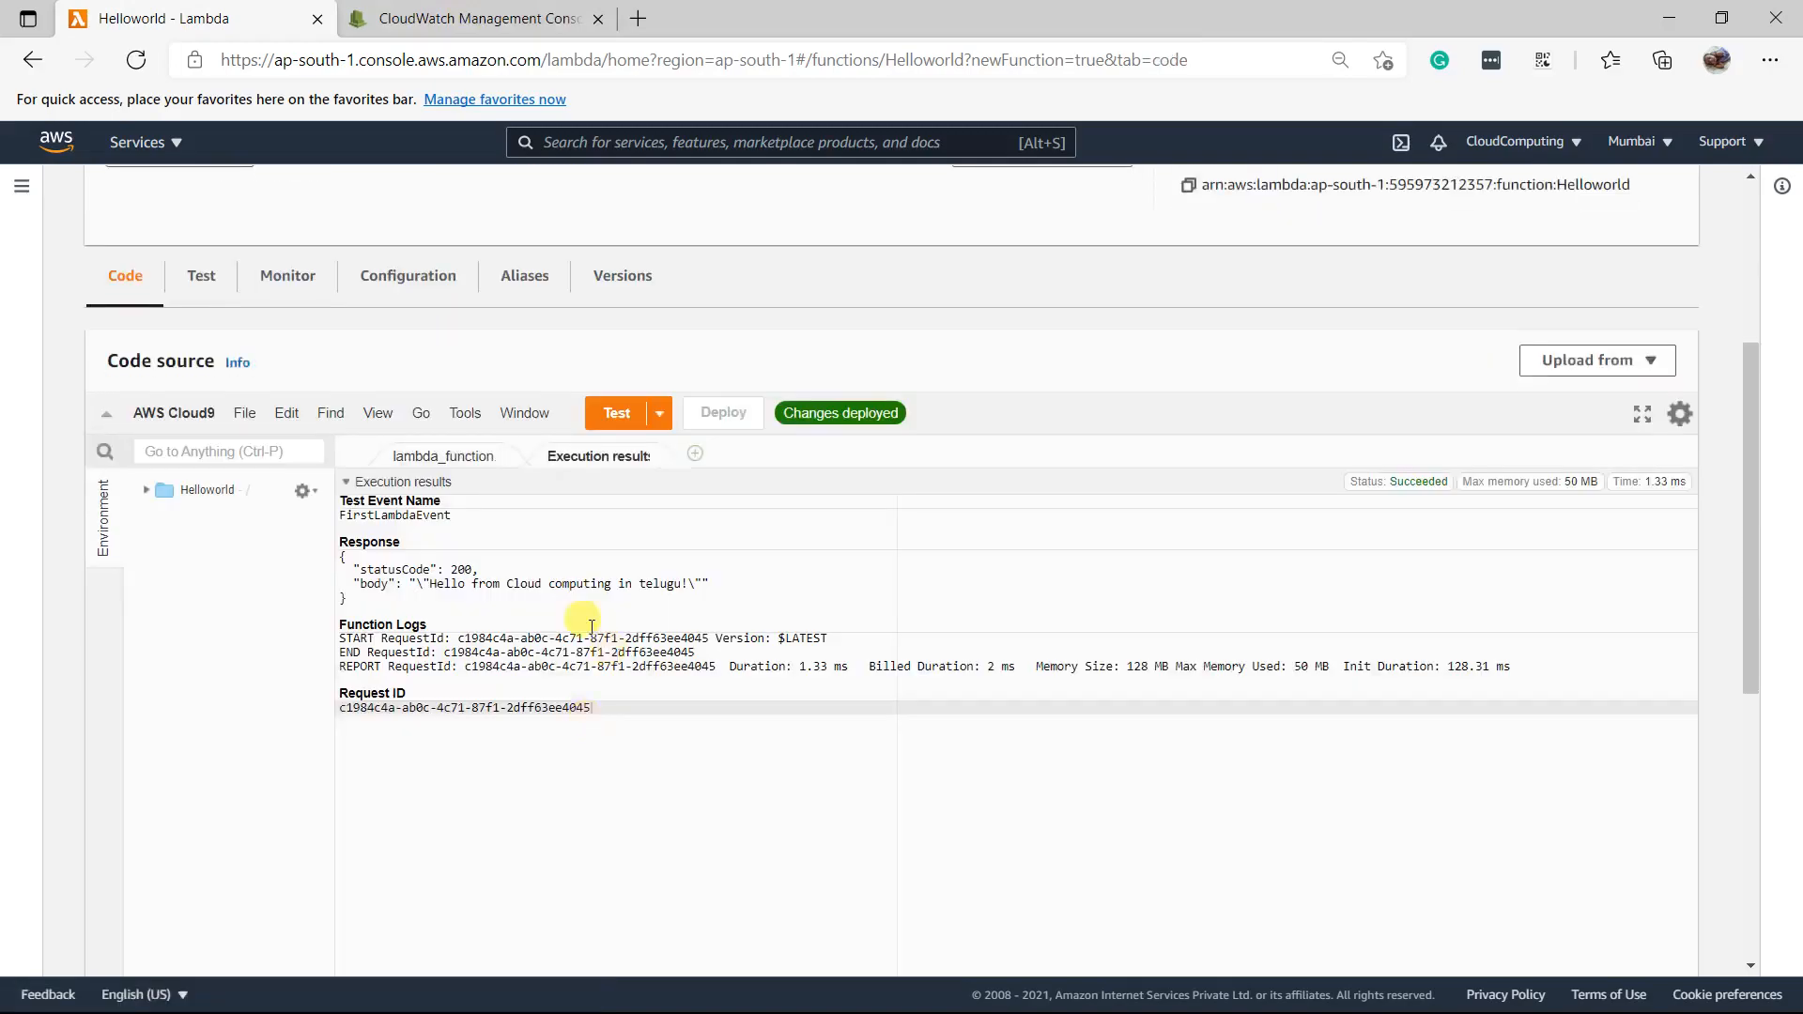
click(445, 458)
drag(419, 588, 336, 454)
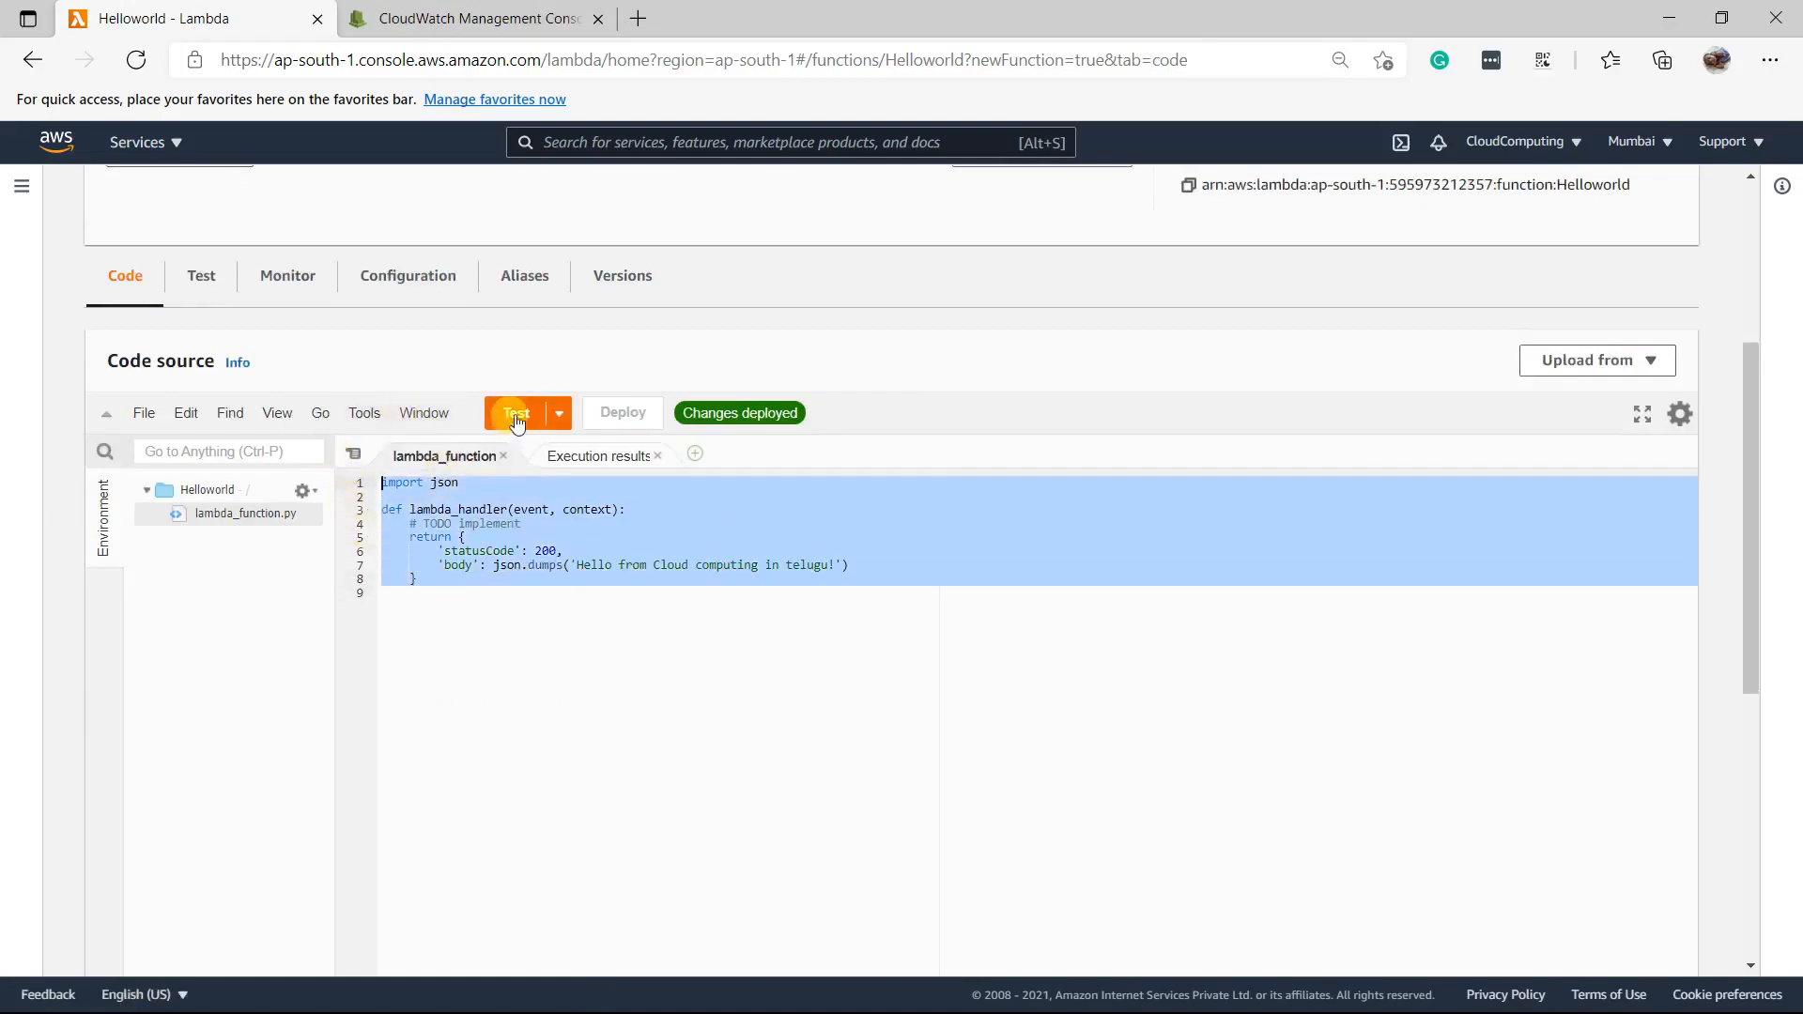
click(437, 599)
key(ctrl+a)
click(539, 594)
drag(612, 567, 885, 567)
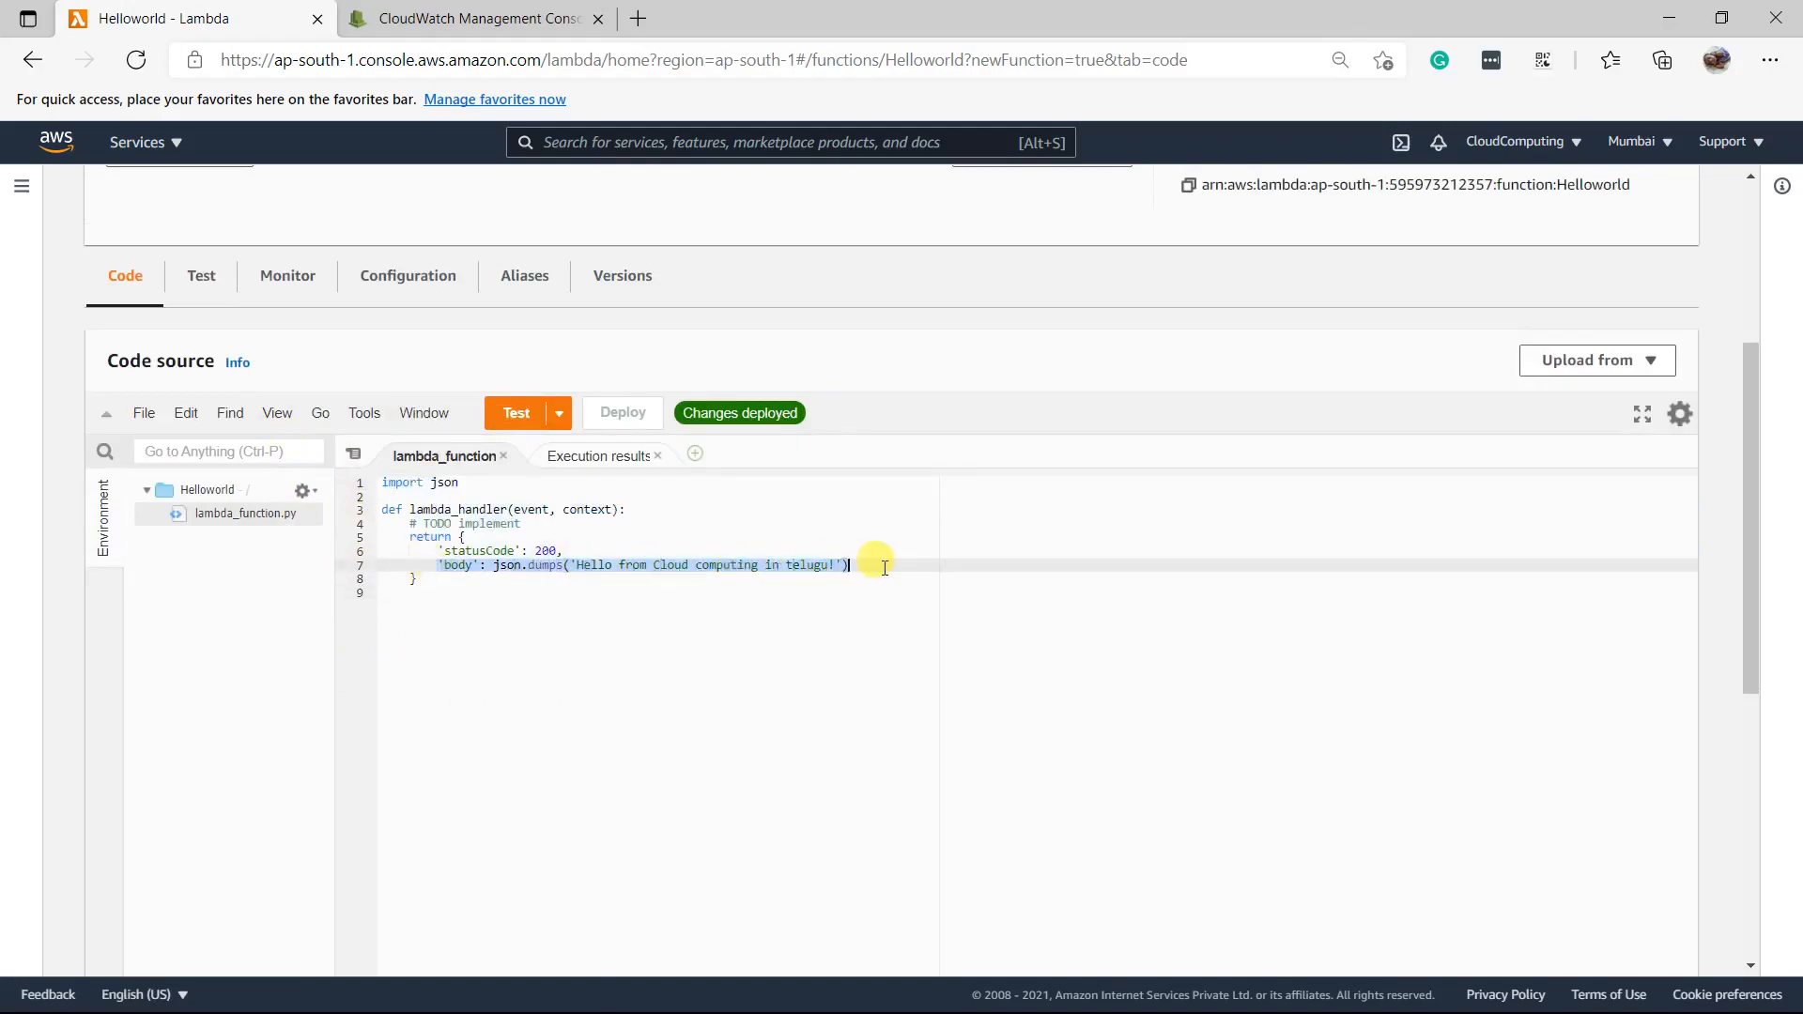
Switch to CloudWatch, open the most recent log stream of /aws/lambda/Helloworld and examine the duration and memory figures in its REPORT event
click(413, 9)
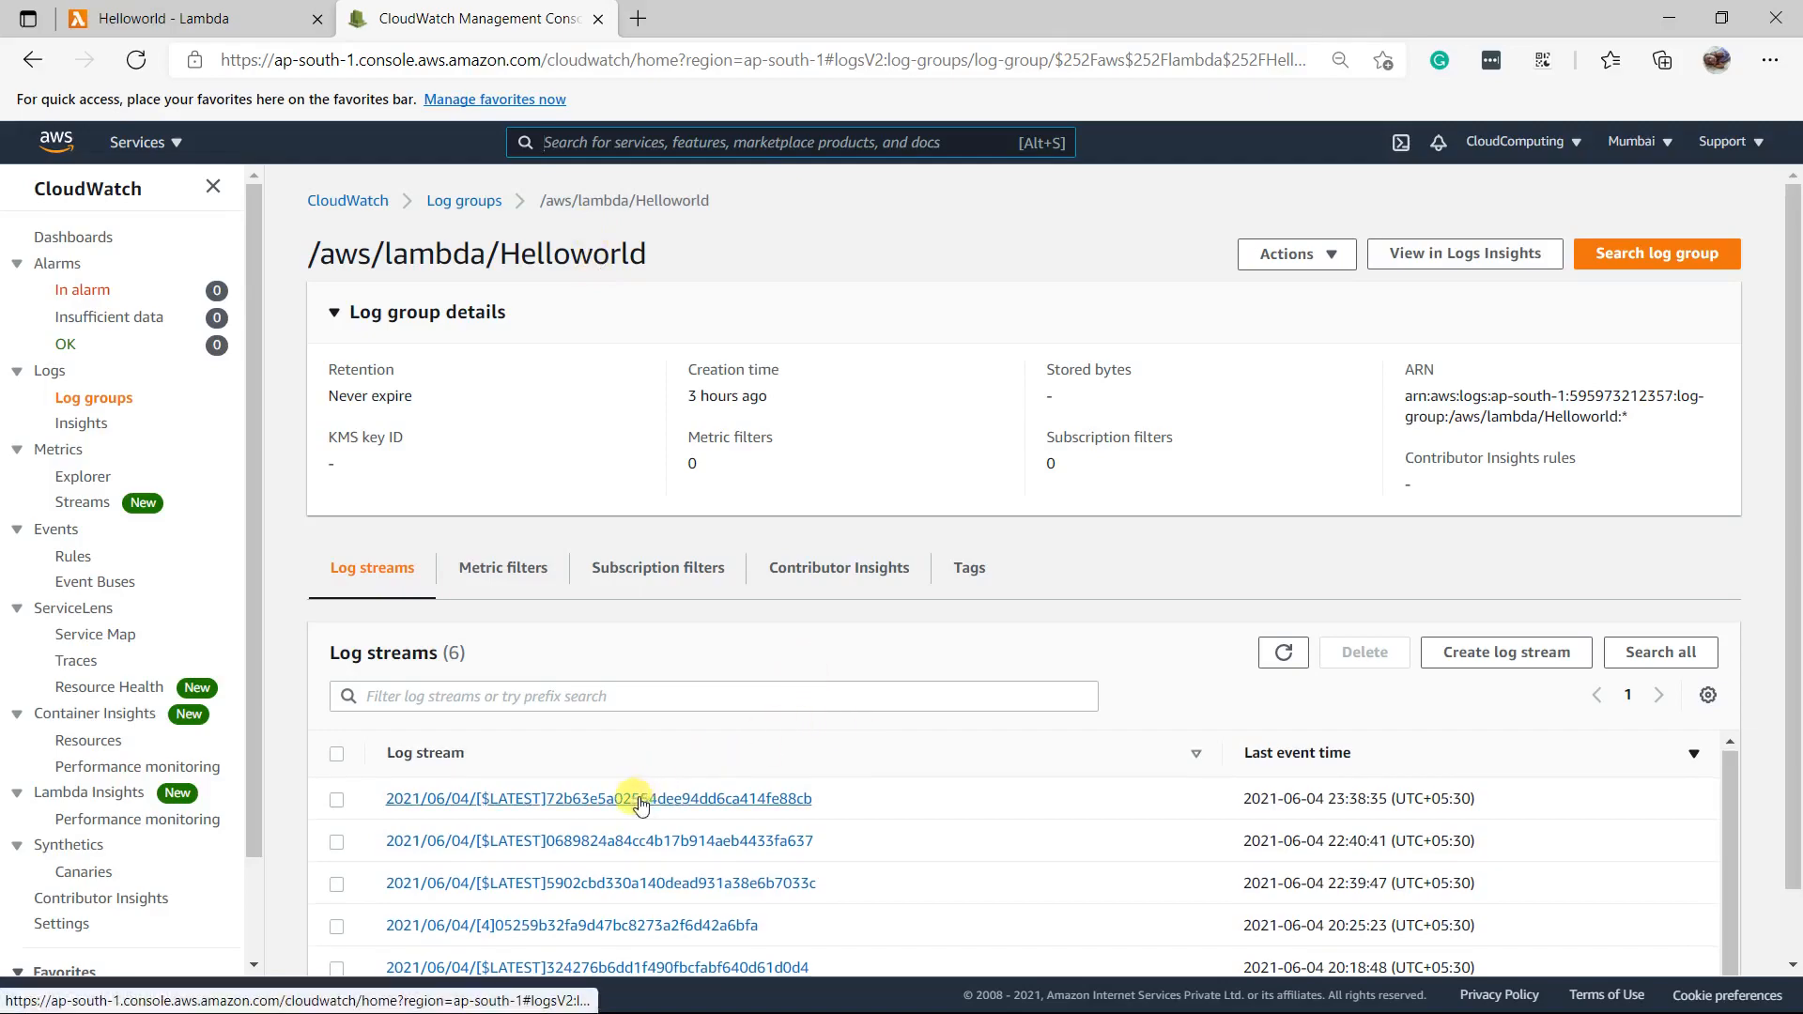
scroll(764, 797, down, 1)
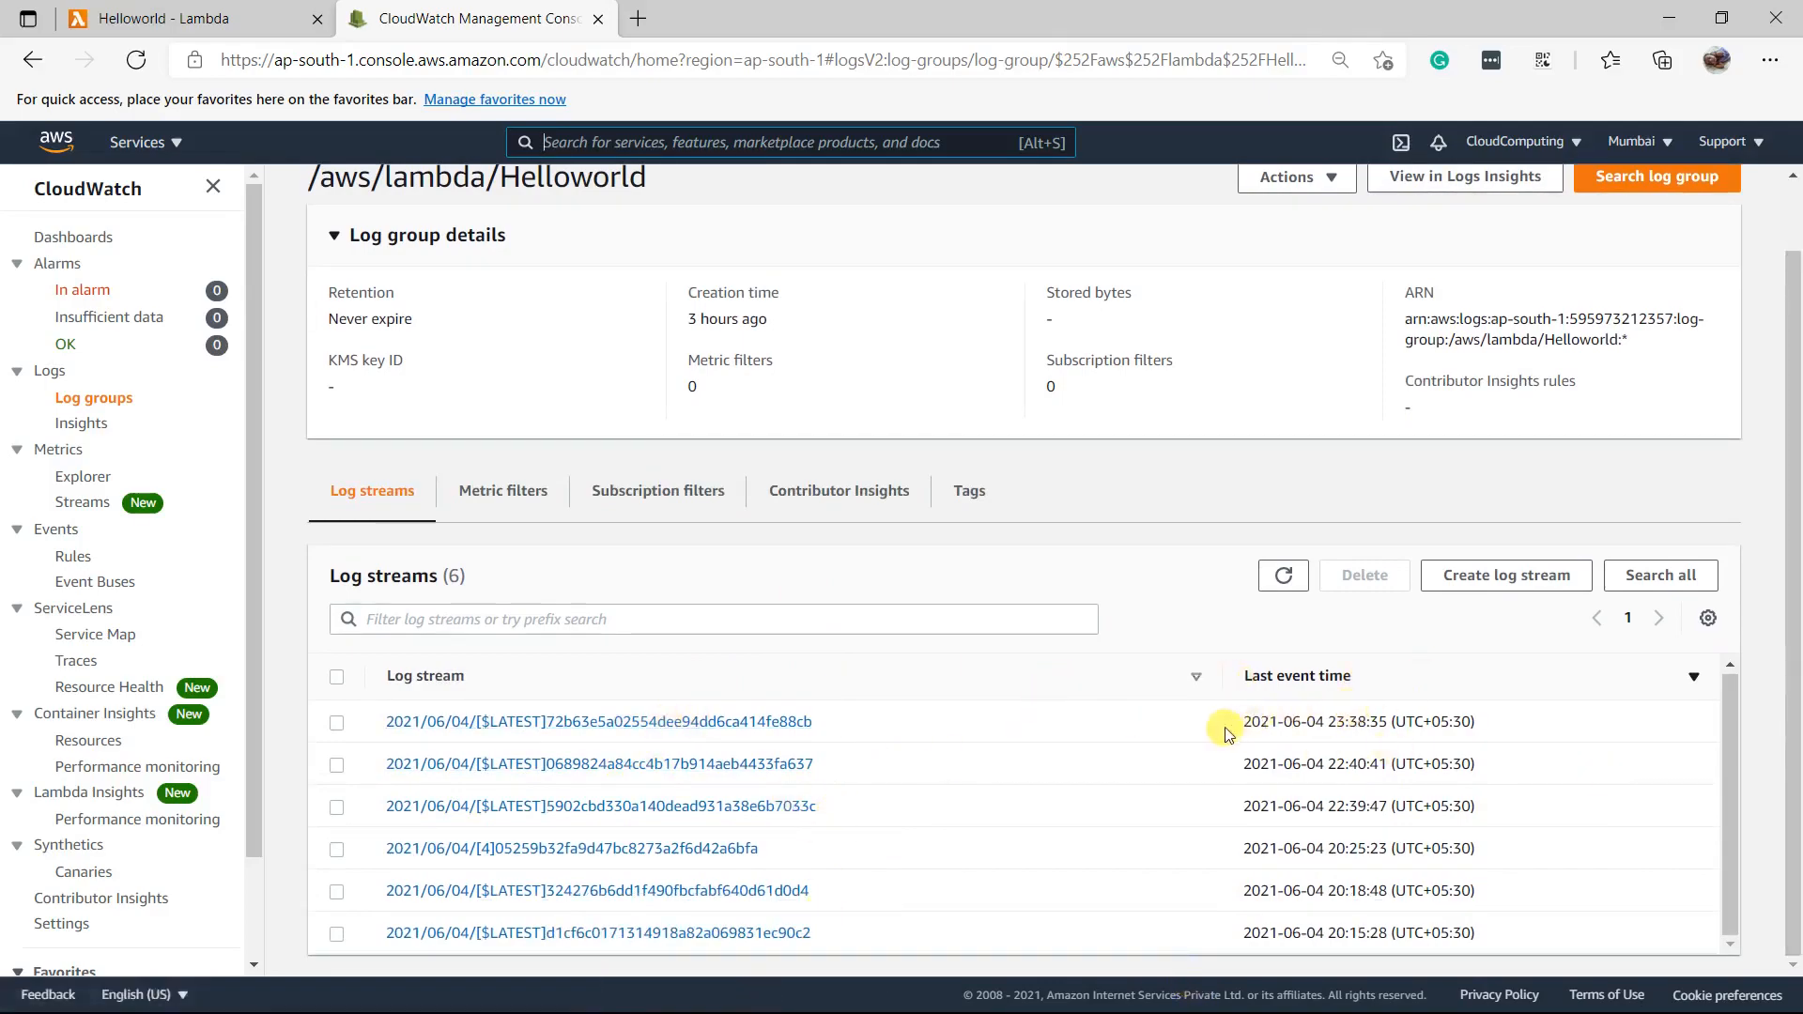
drag(1242, 722, 1486, 723)
click(729, 721)
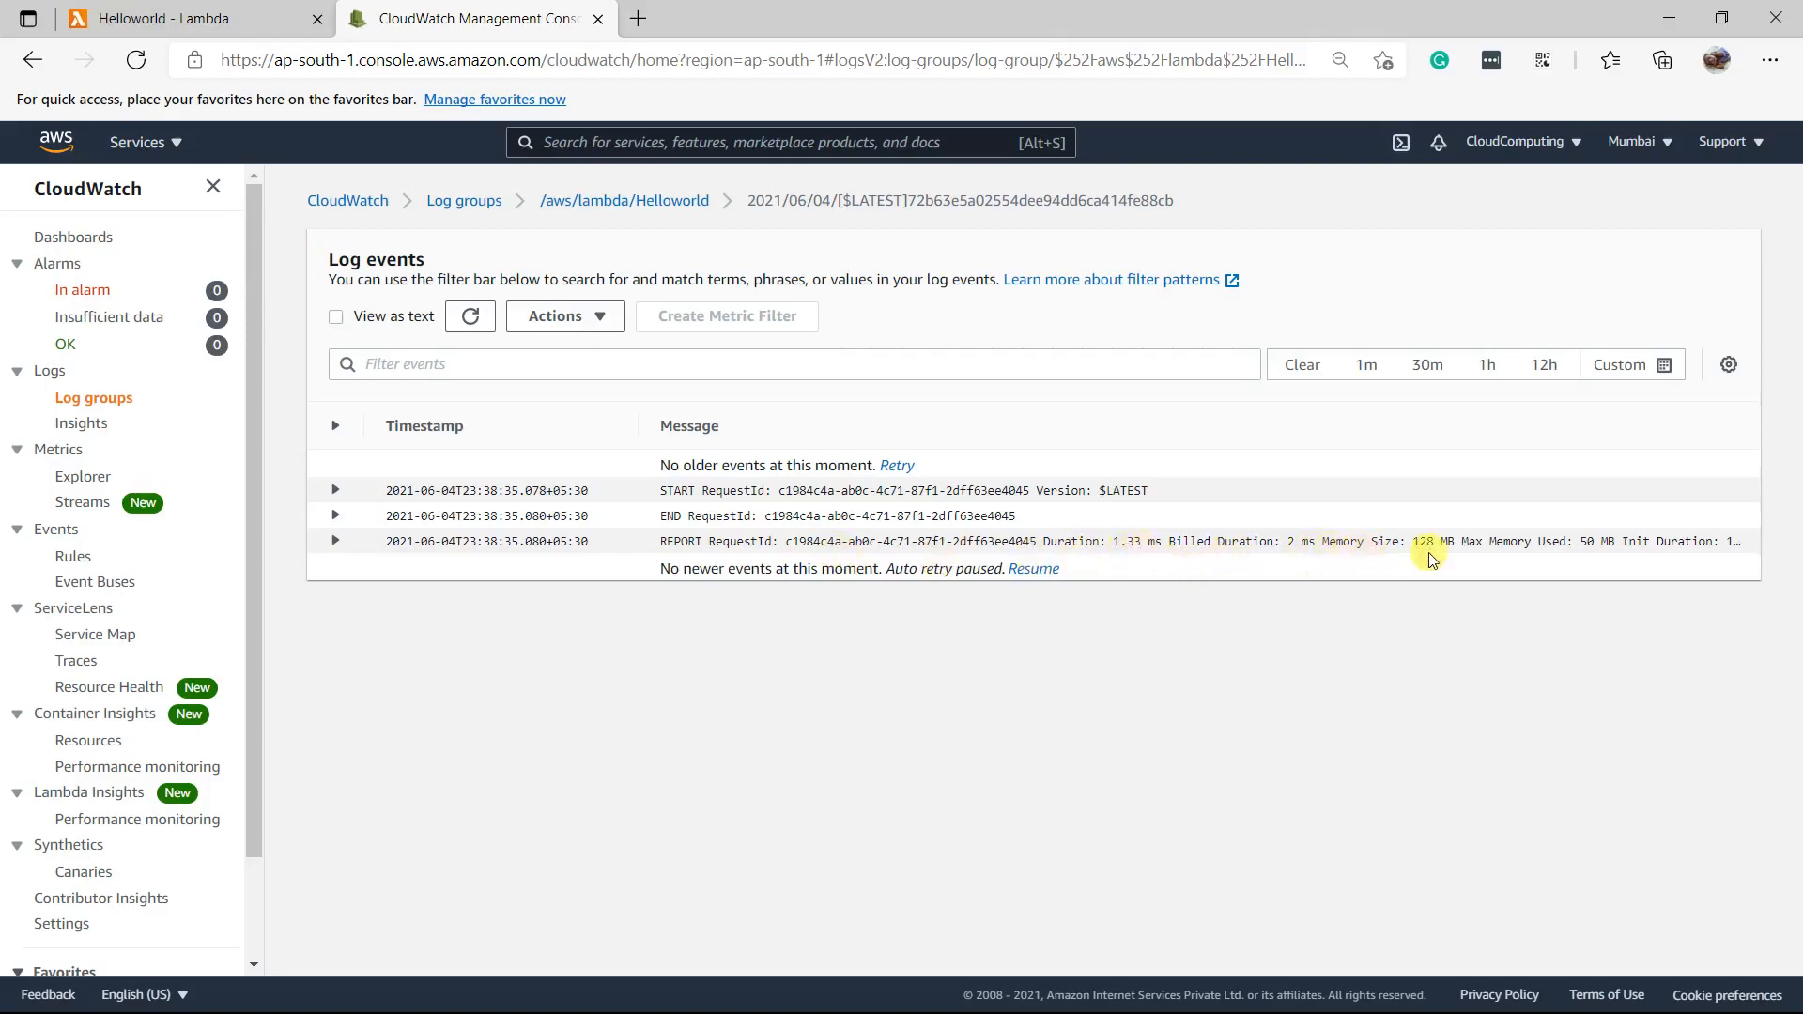
drag(1413, 544, 1555, 571)
click(1333, 570)
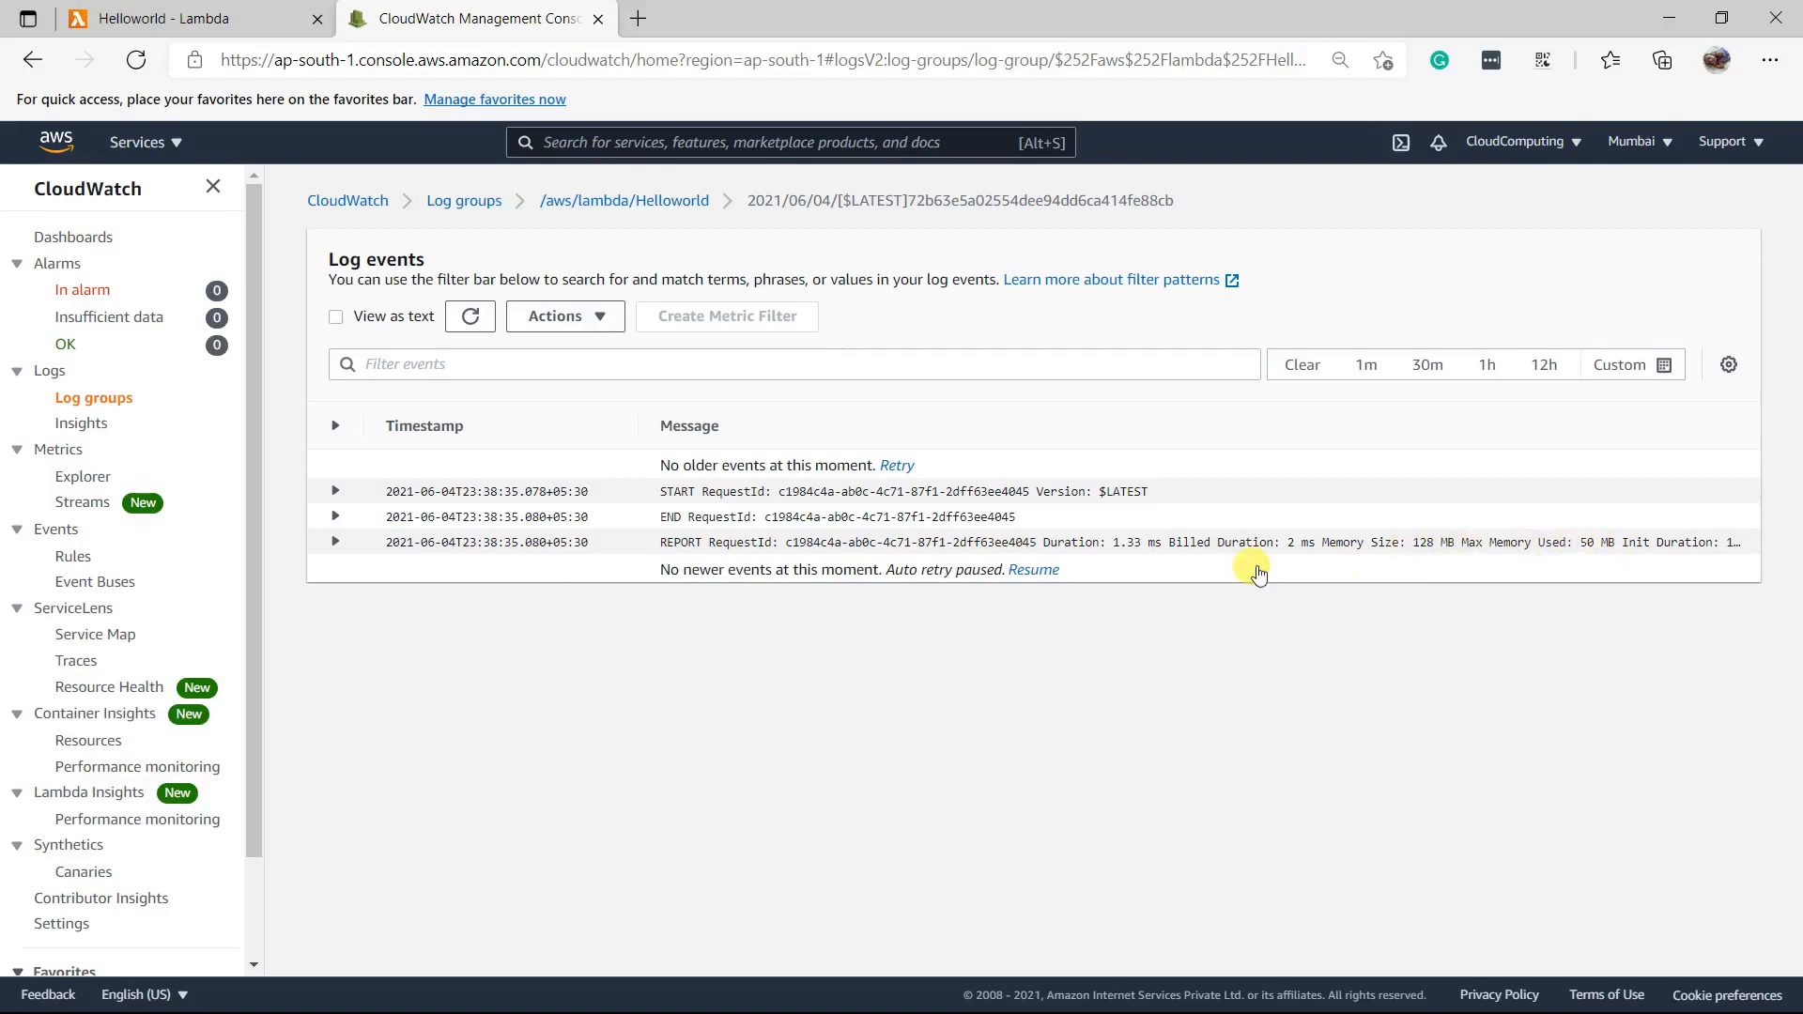
Switch back to the Lambda function and examine its CloudWatch monitoring graphs, including invocations, duration, errors and throttles
click(251, 26)
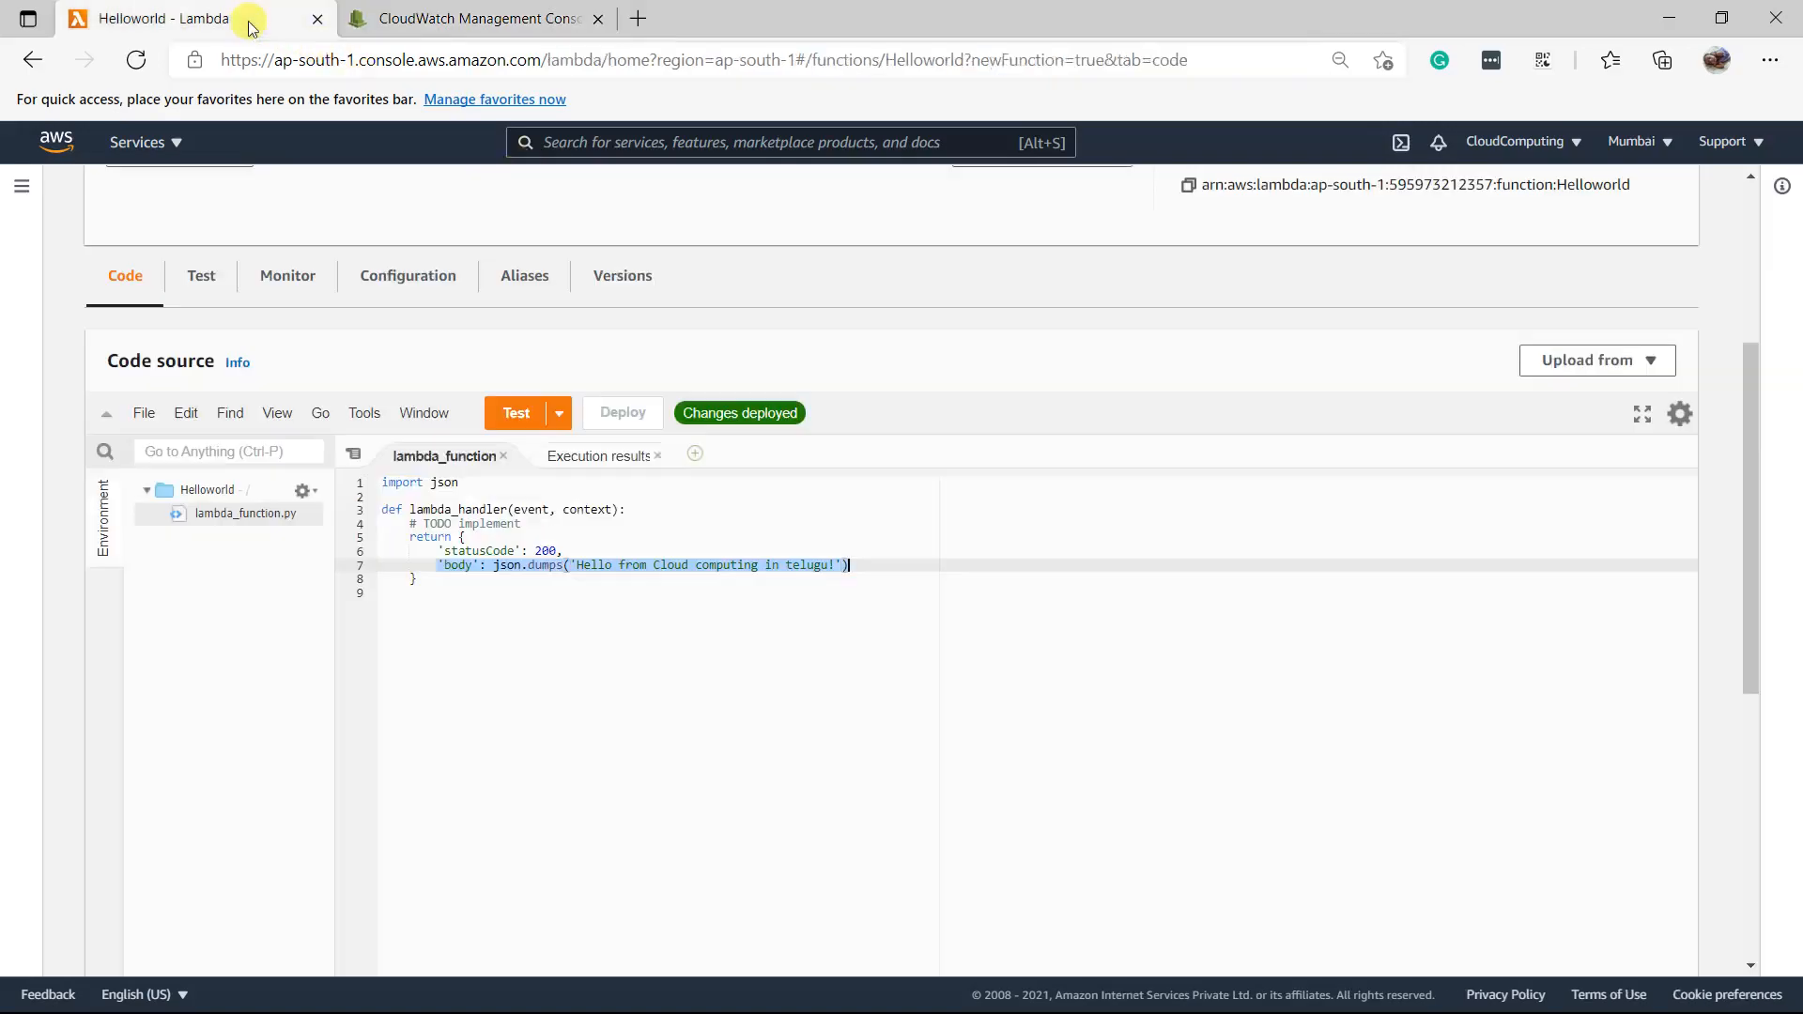
click(201, 276)
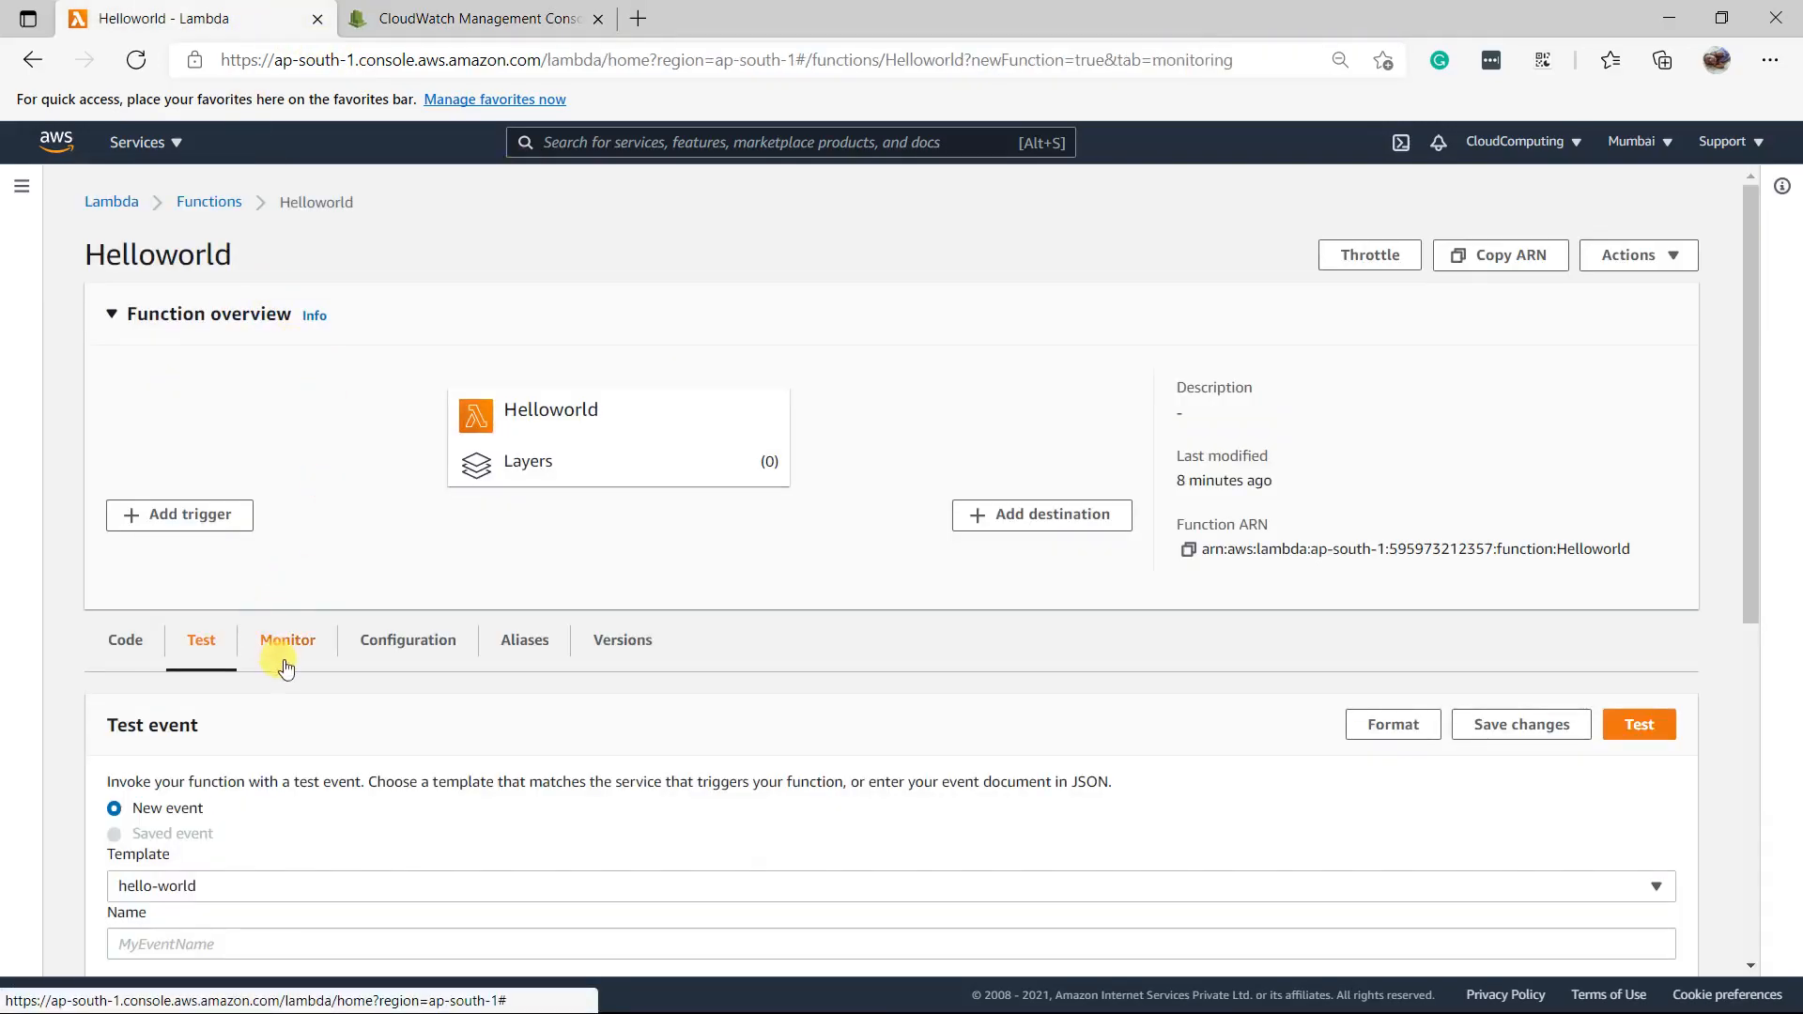
click(287, 668)
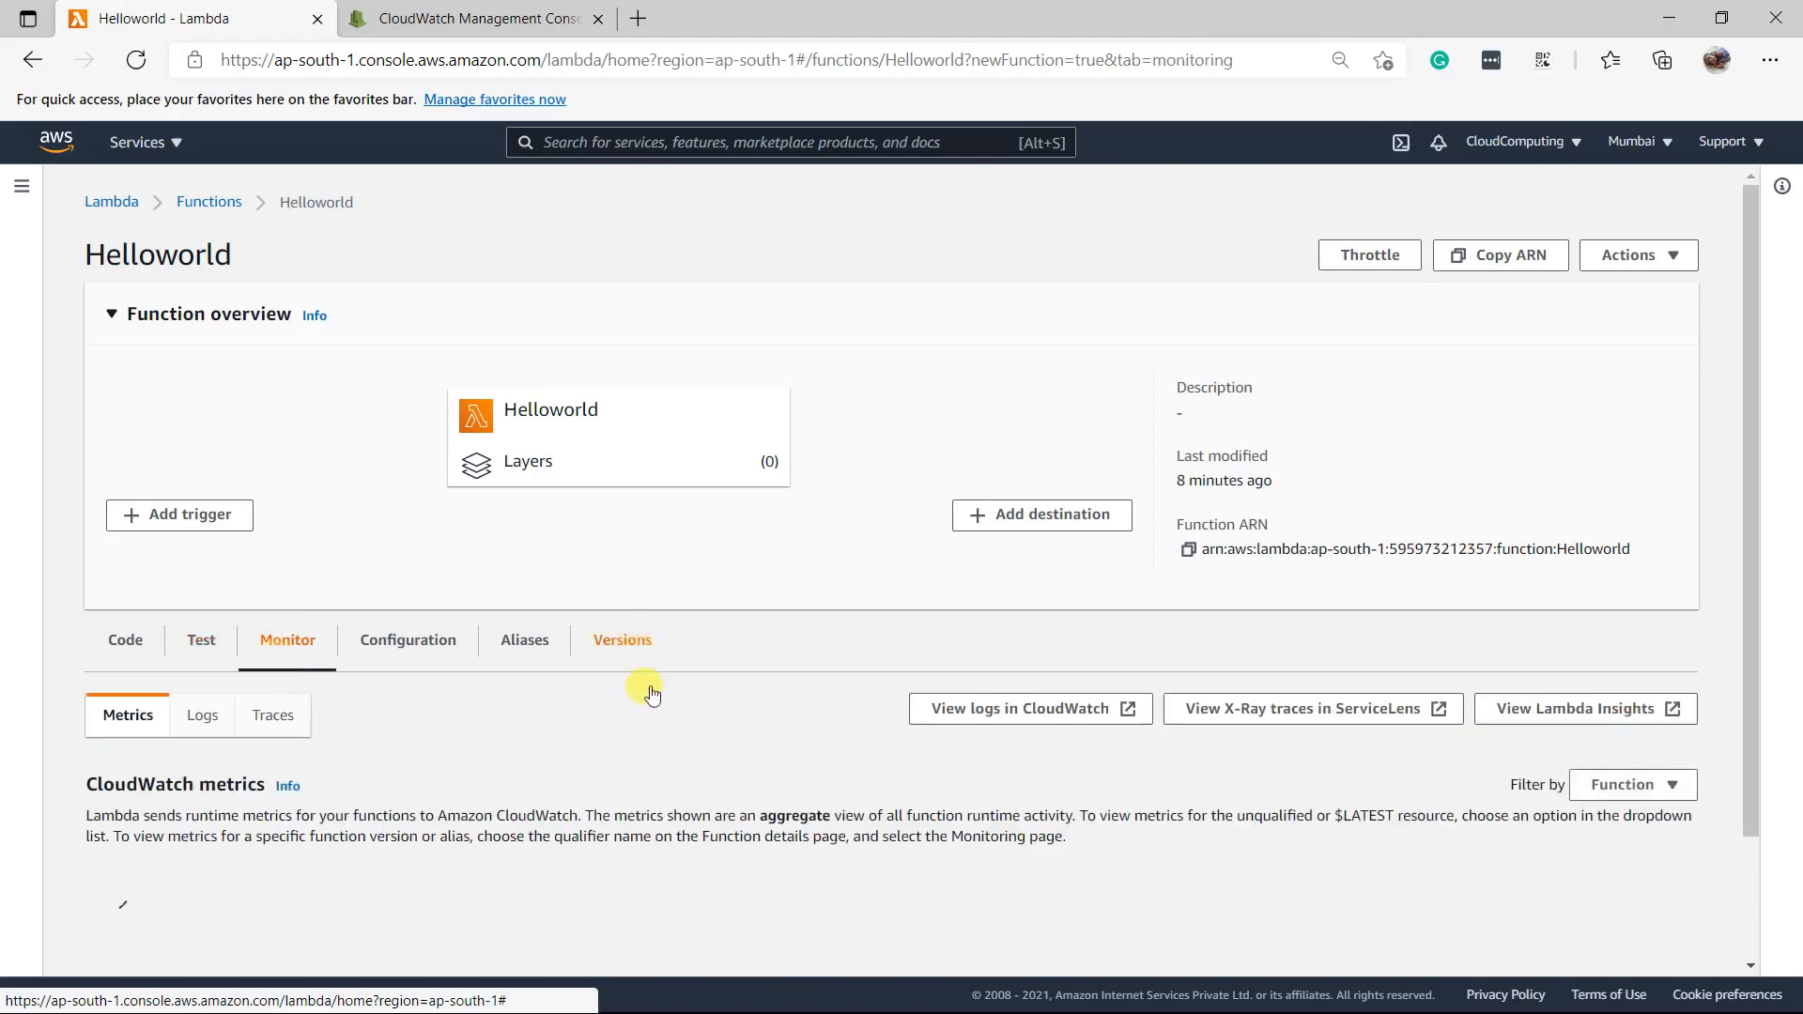
scroll(656, 674, down, 1)
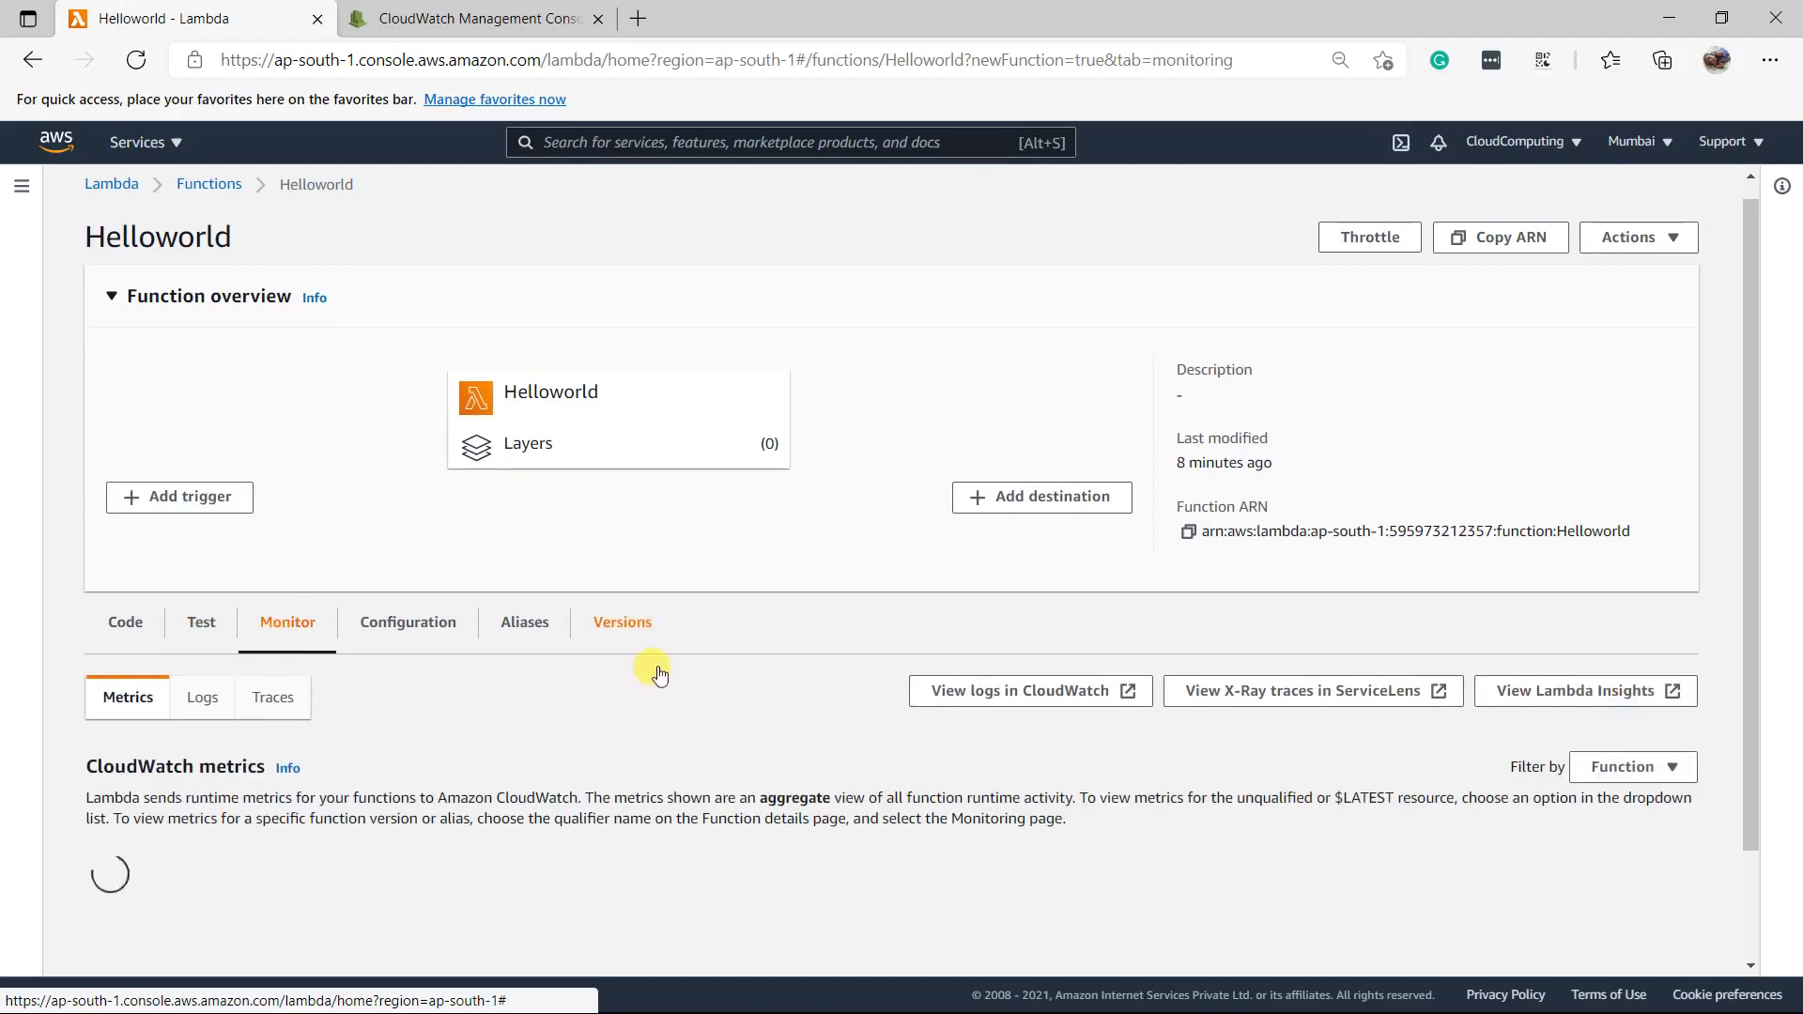
scroll(659, 674, down, 2)
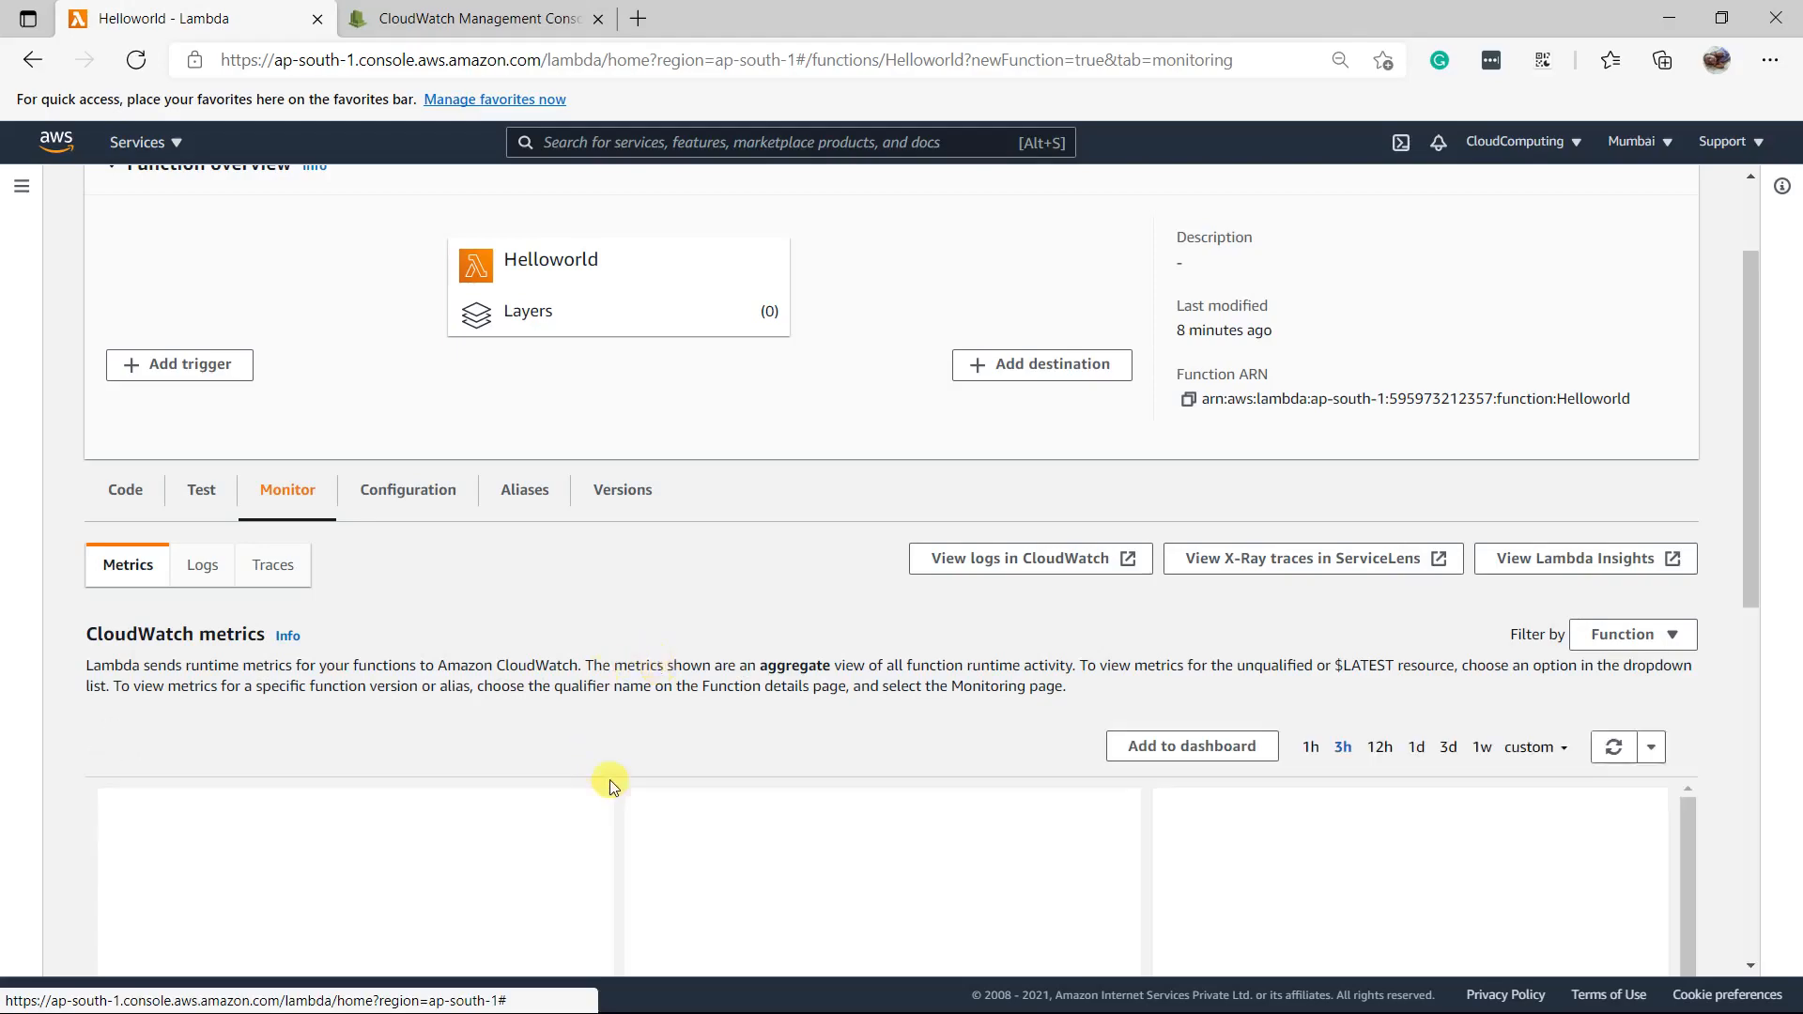
scroll(1669, 577, down, 10)
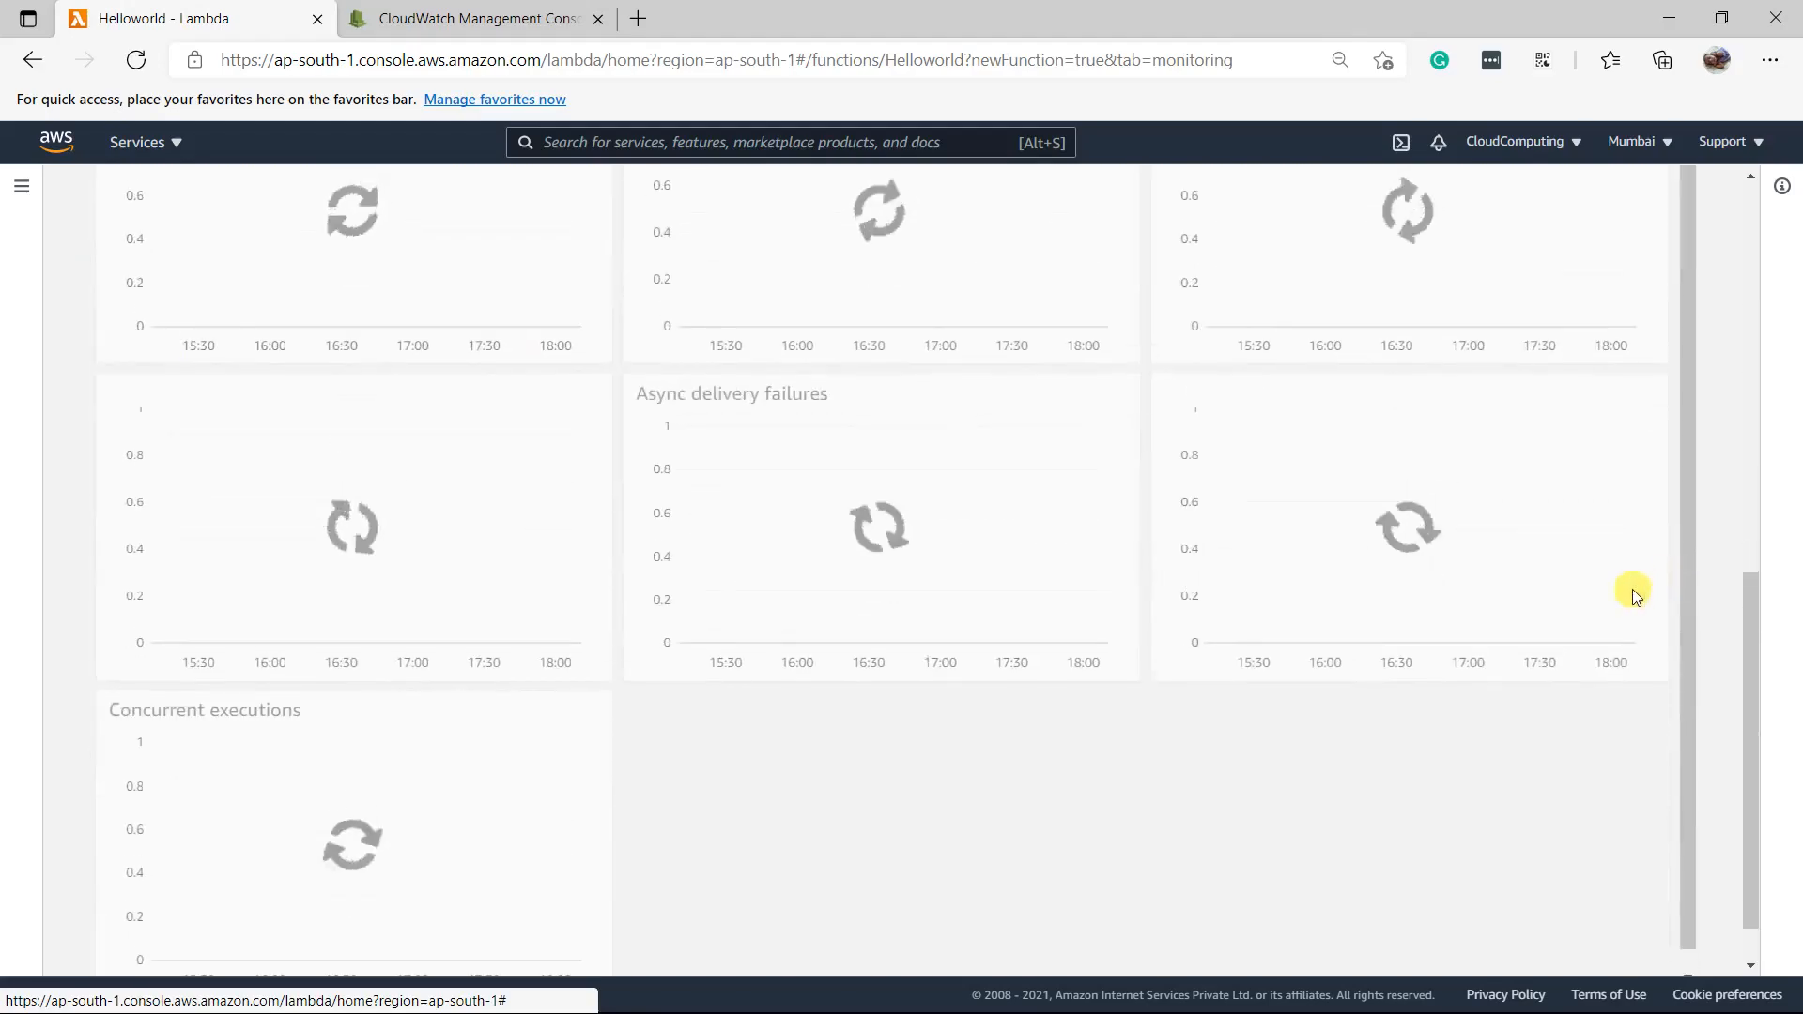
scroll(1447, 594, up, 1)
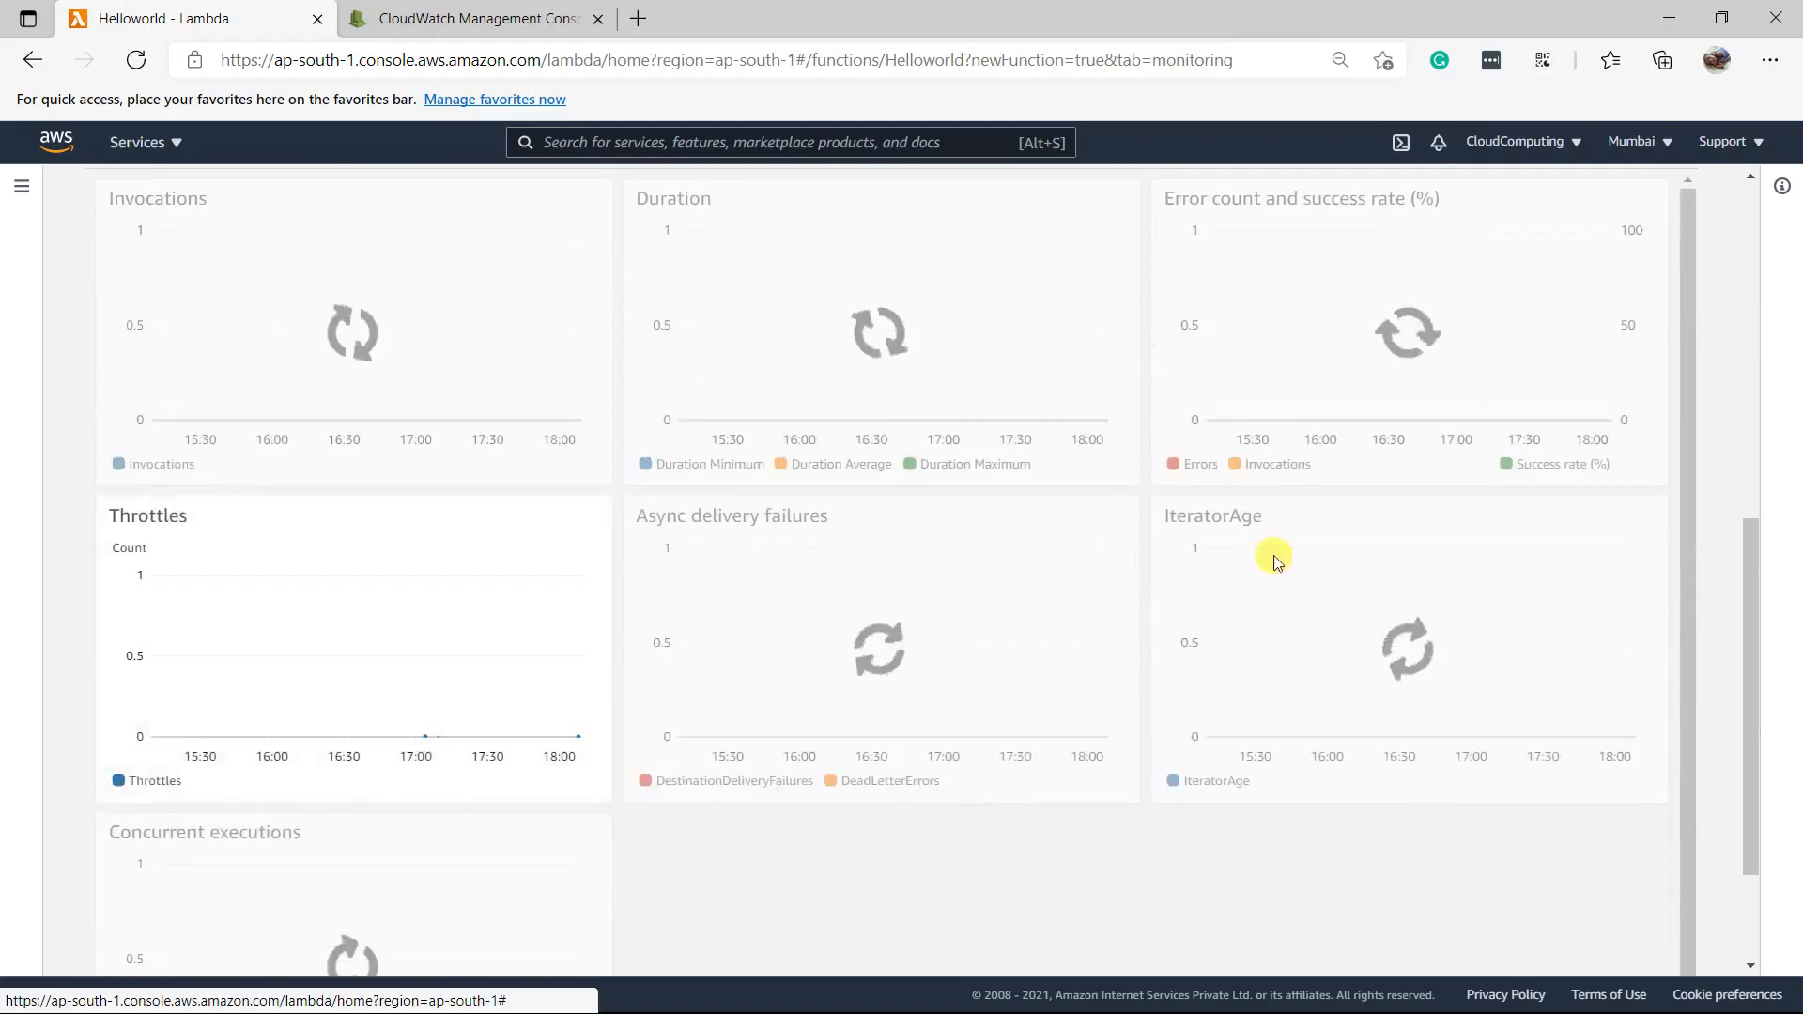
scroll(171, 274, up, 2)
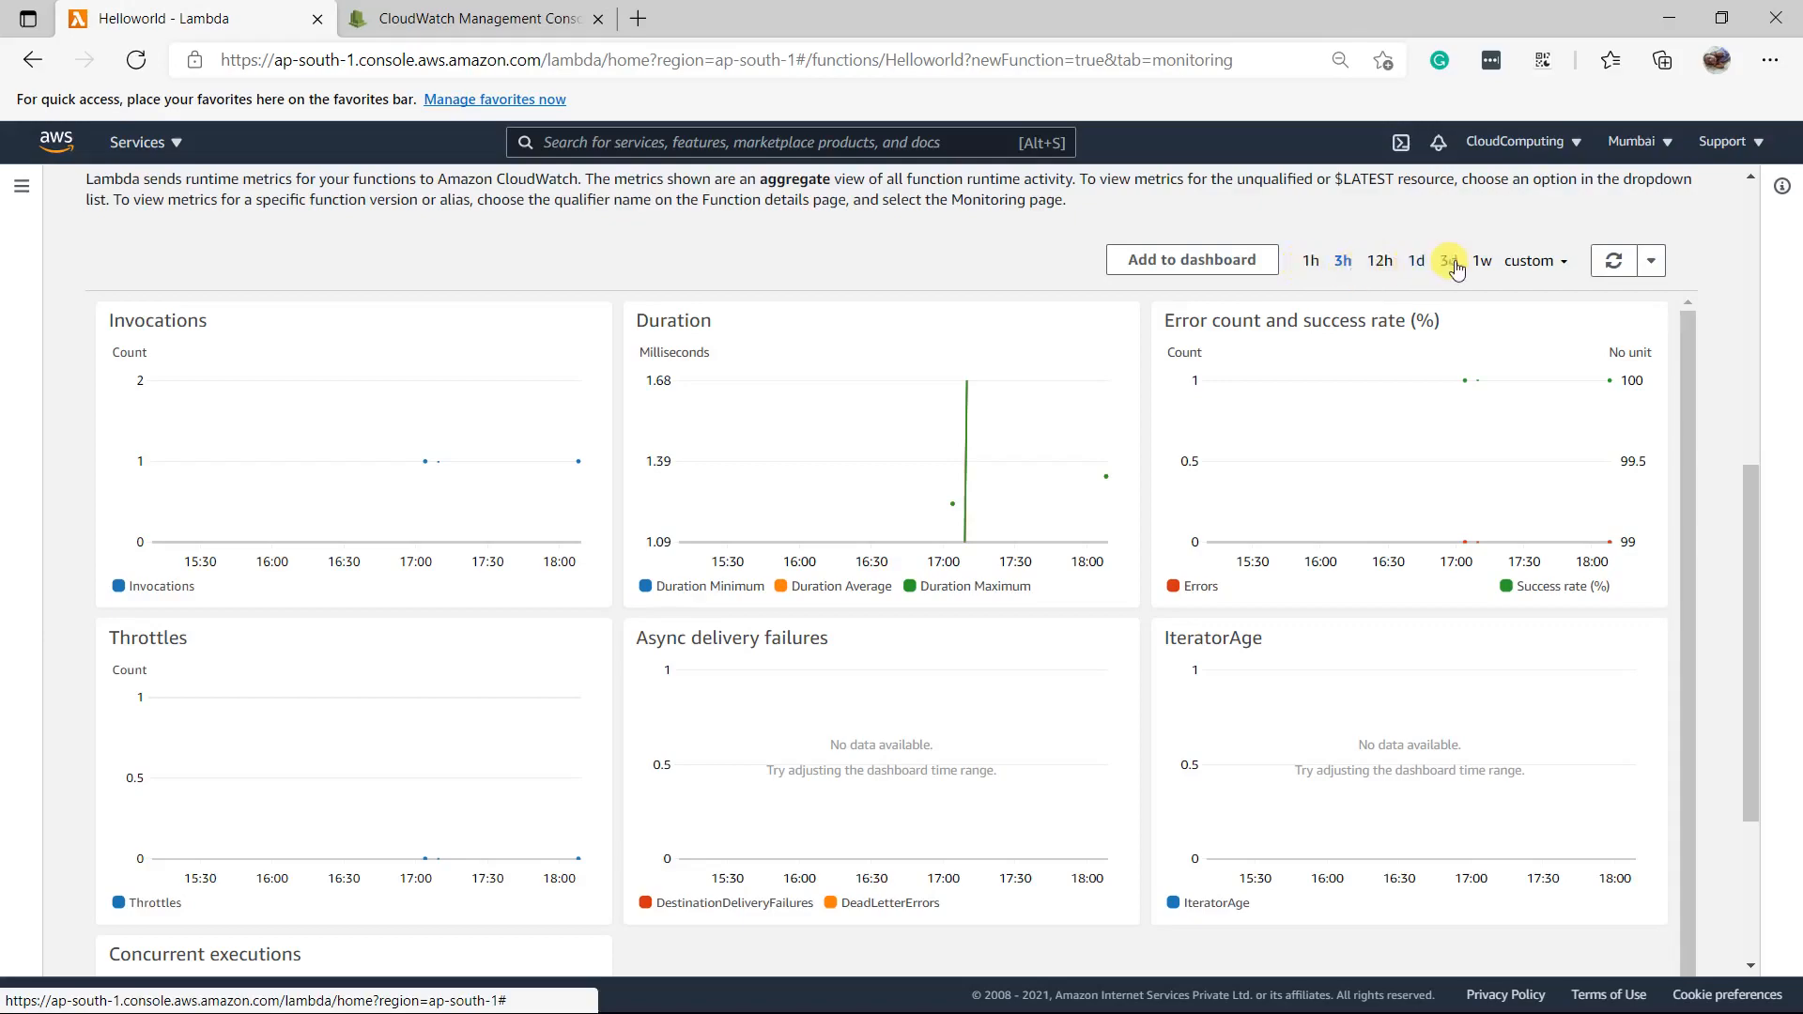
Check the custom time range options for the metrics and inspect the Duration graph's data points
click(1528, 262)
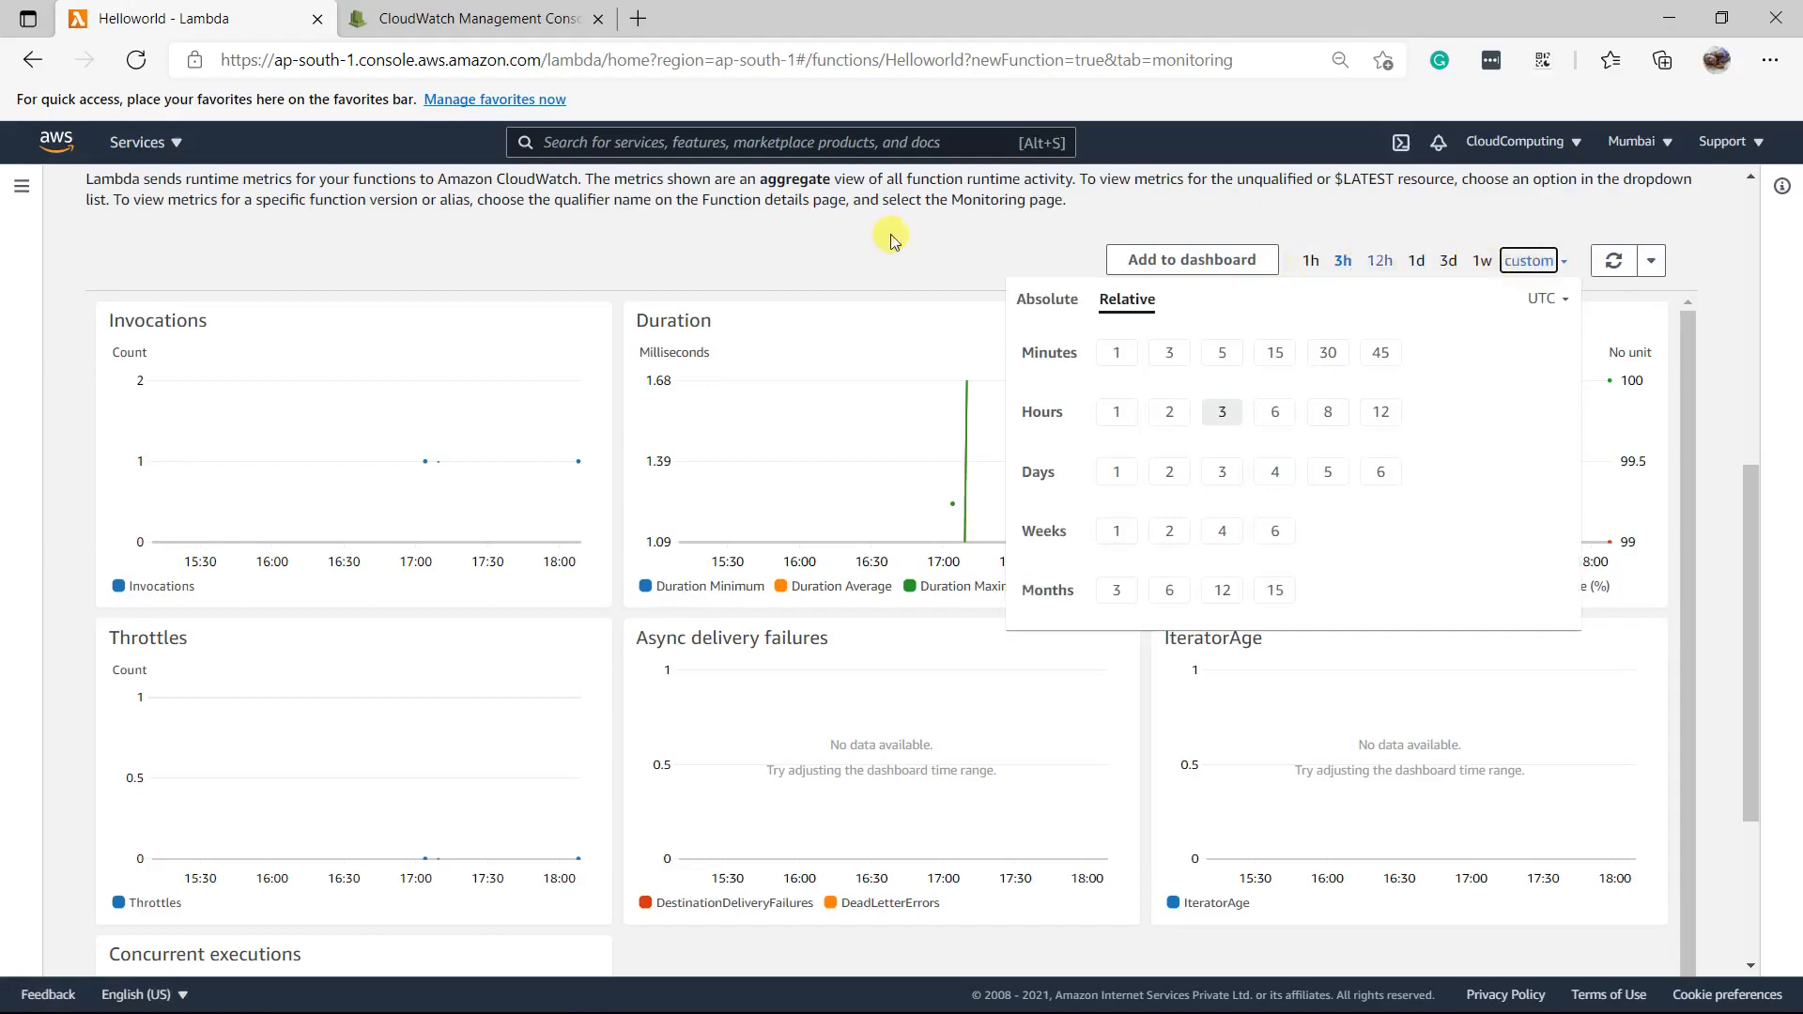
click(852, 240)
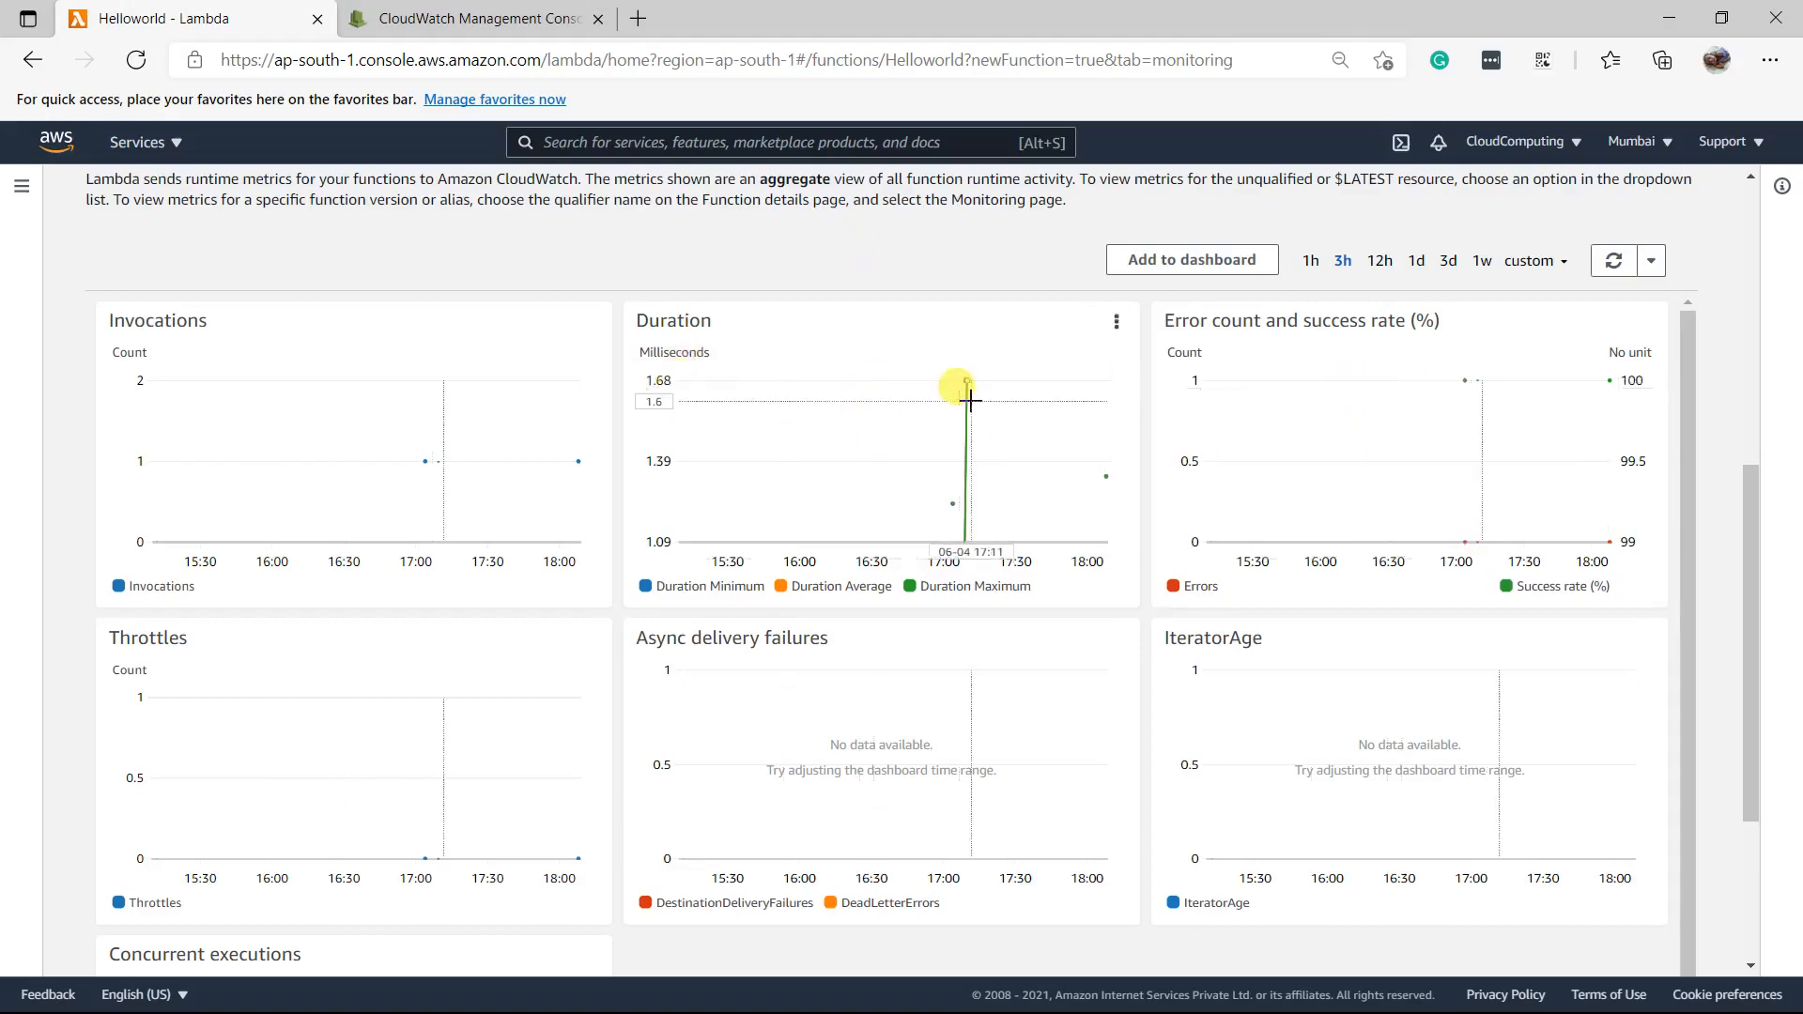
mouse_move(968, 385)
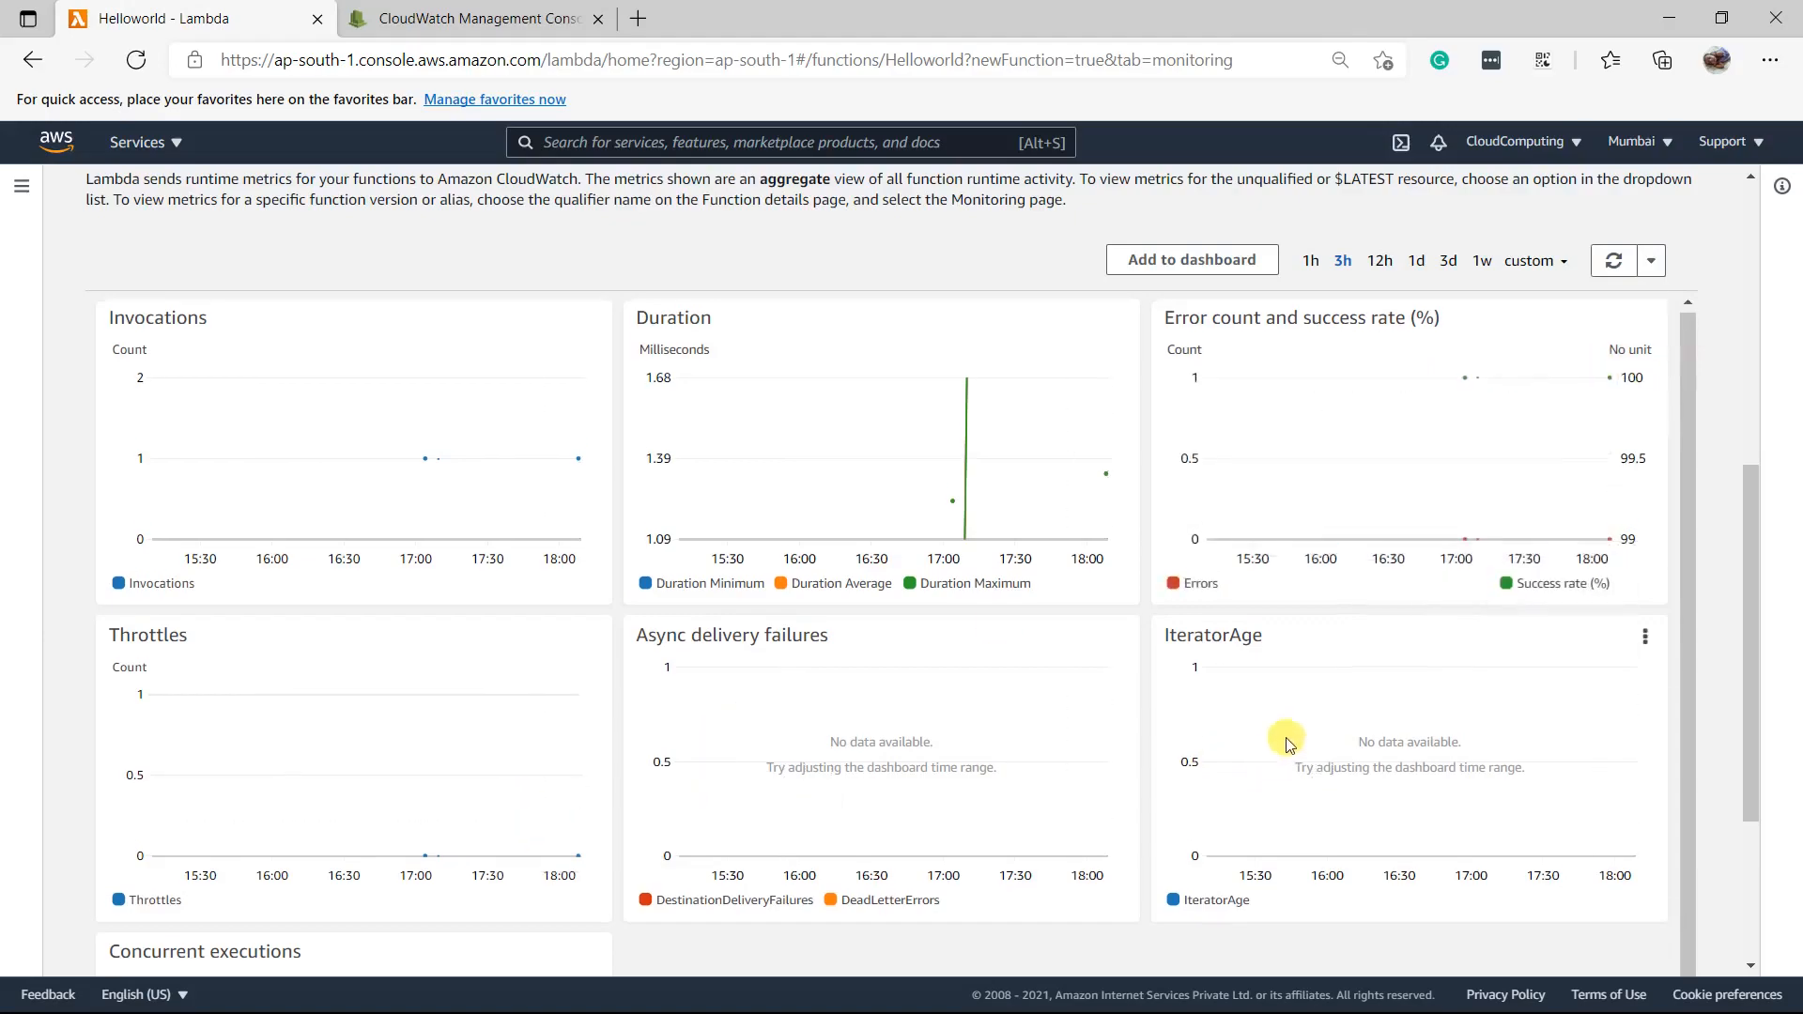
scroll(1233, 718, down, 2)
scroll(1151, 685, up, 8)
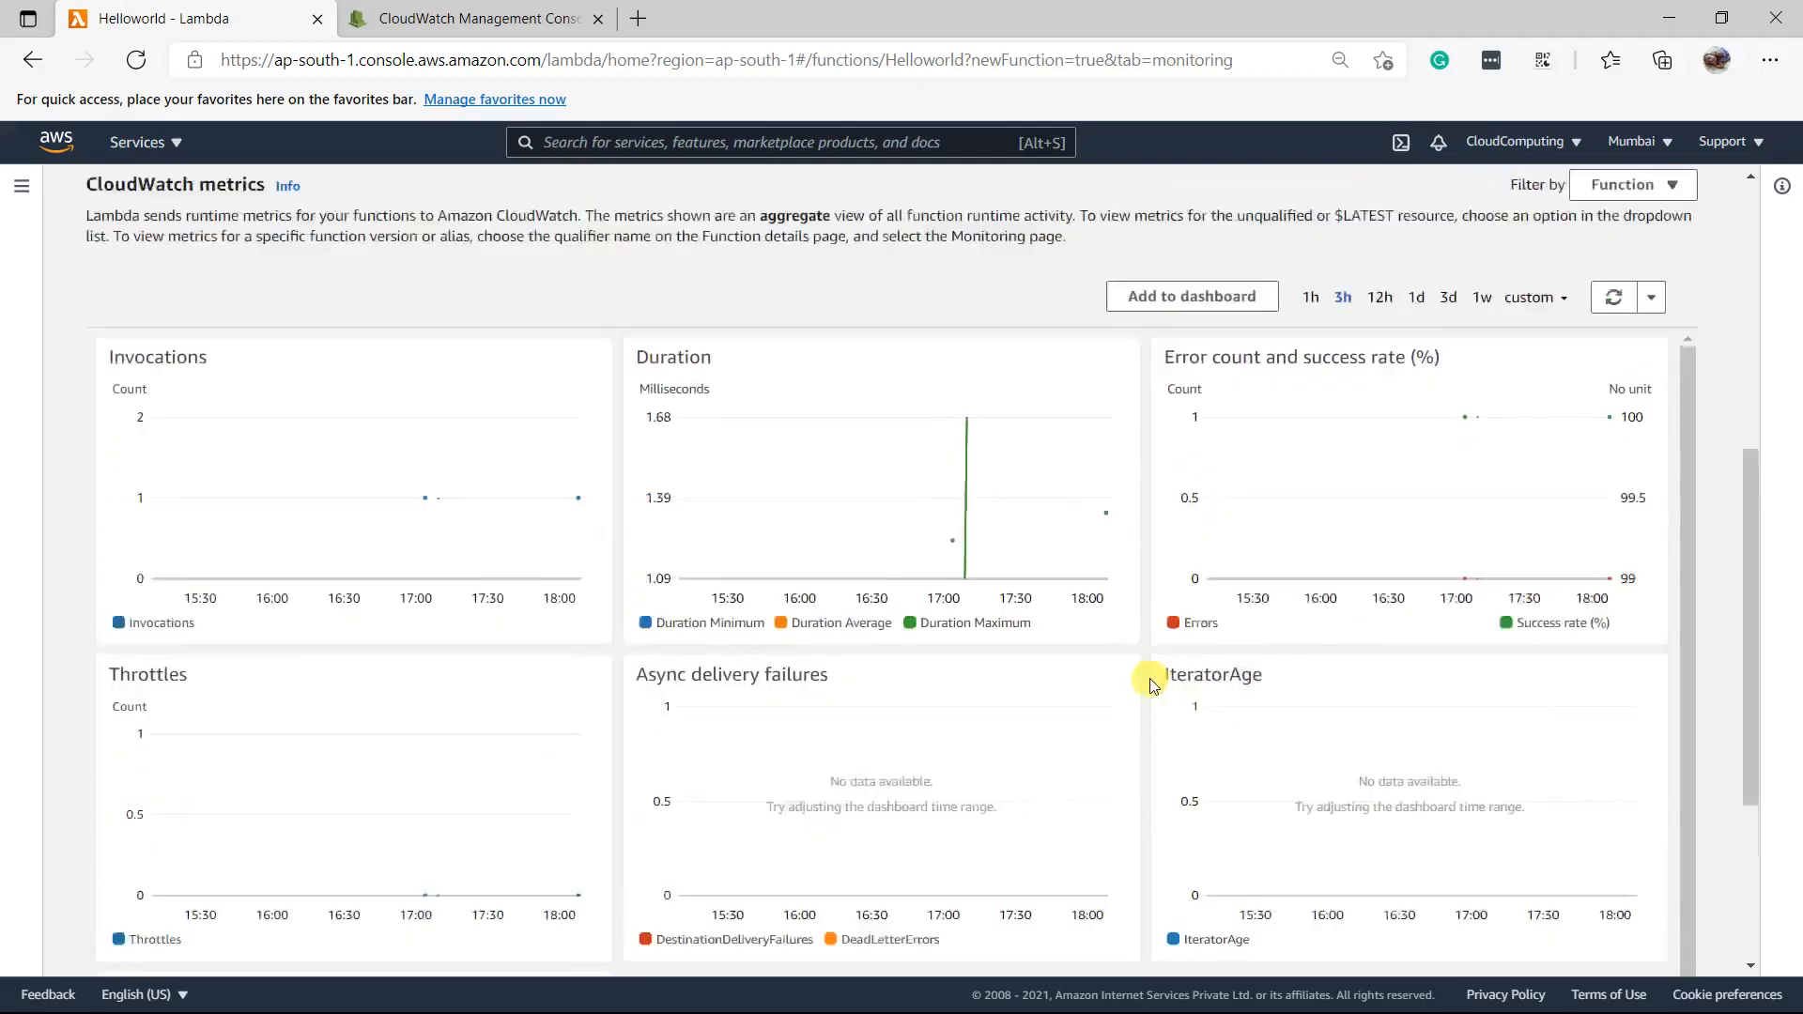
scroll(1149, 677, down, 1)
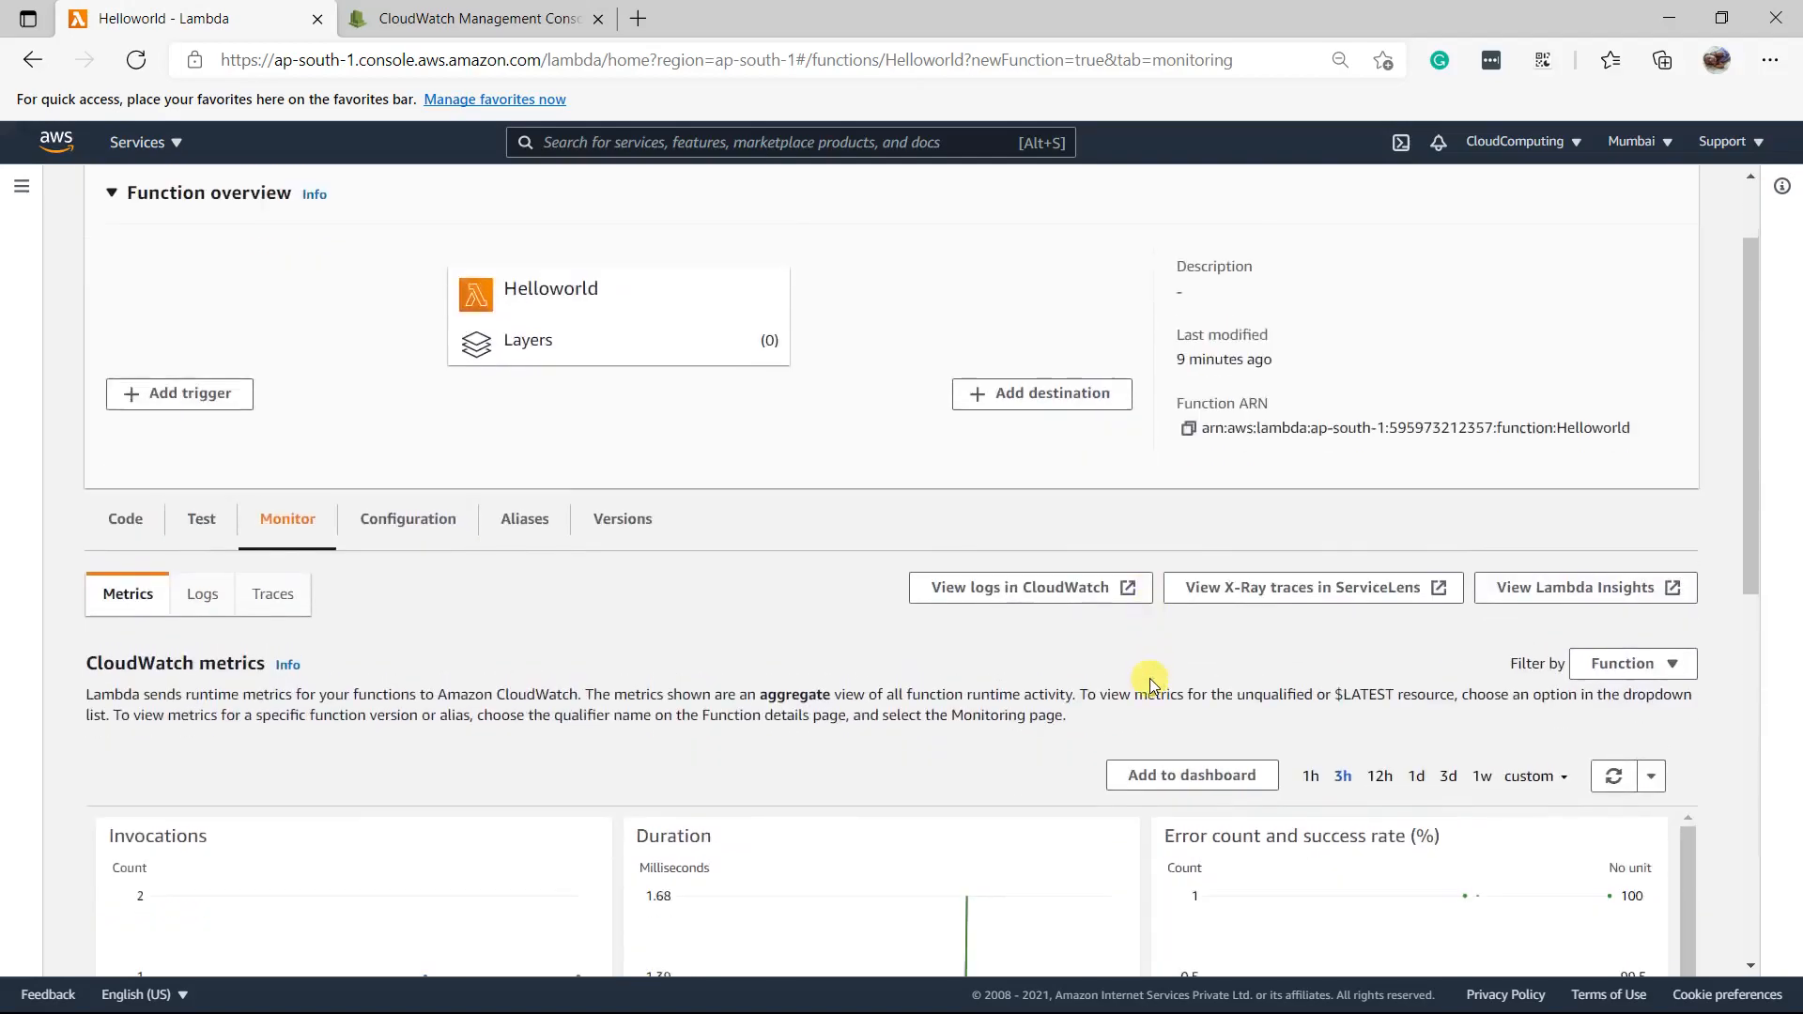
Open the function's general configuration for editing and check its basic settings and existing execution role
click(401, 528)
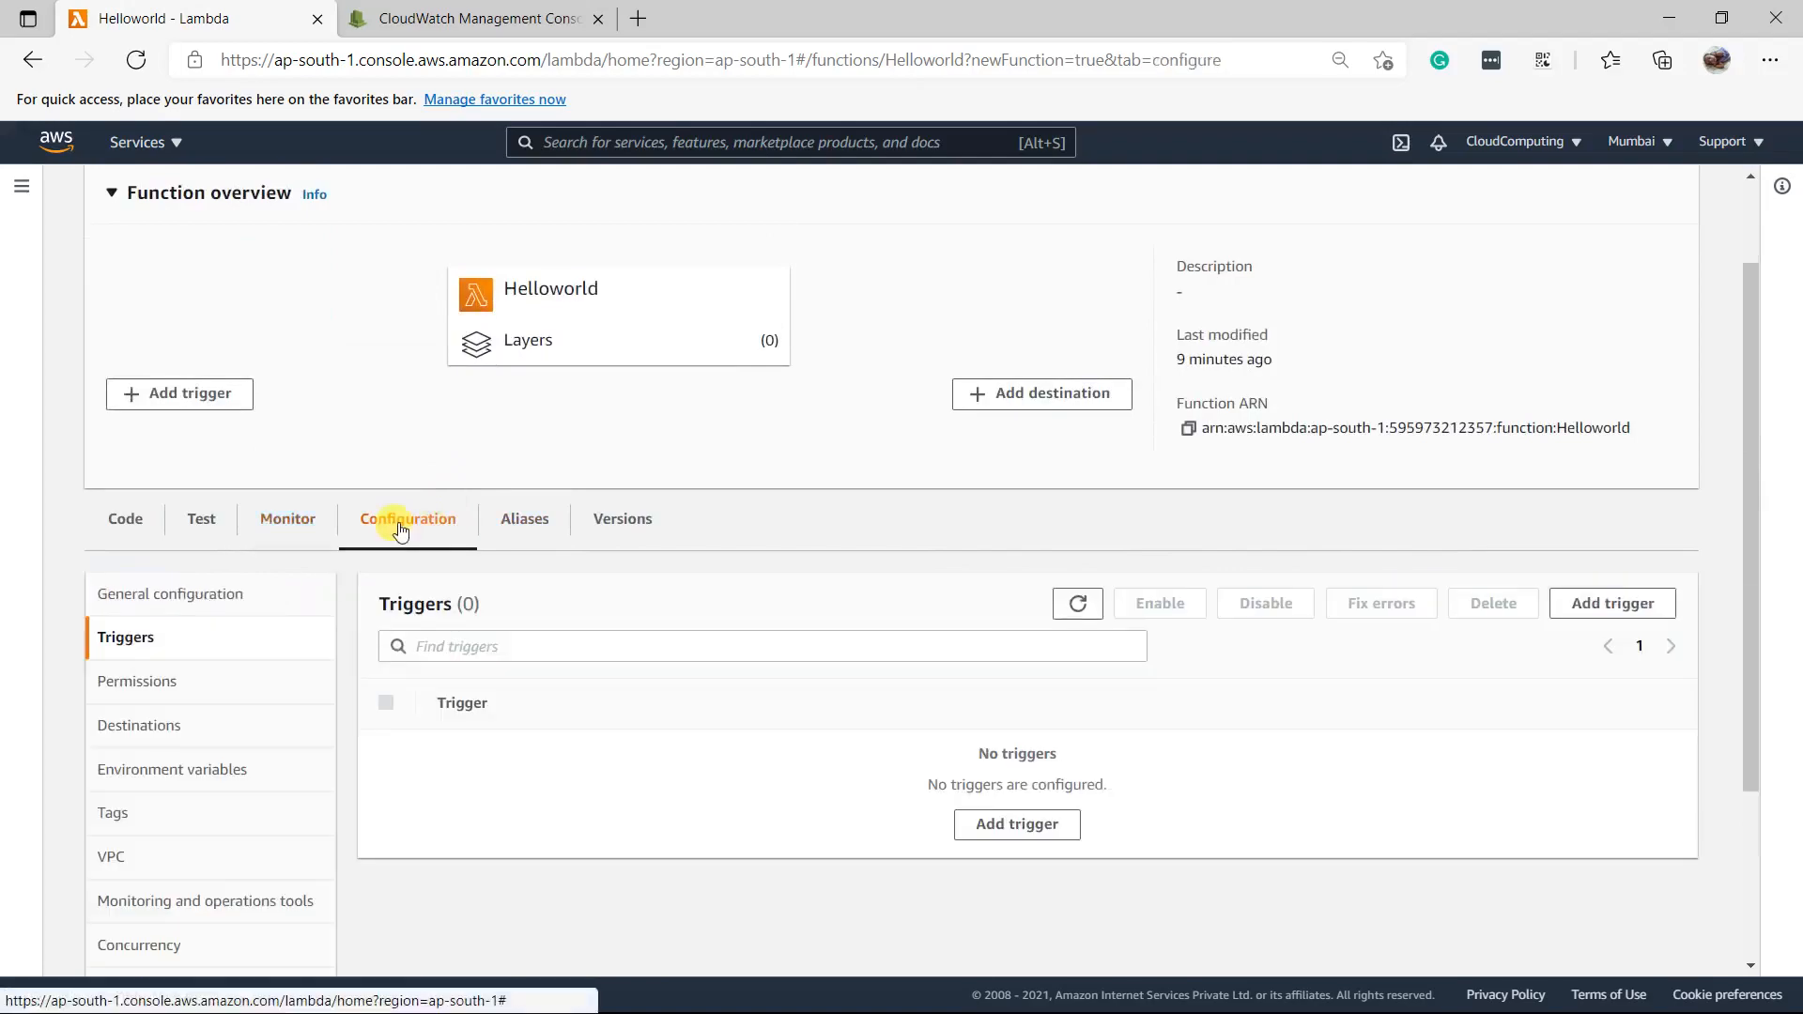
click(201, 599)
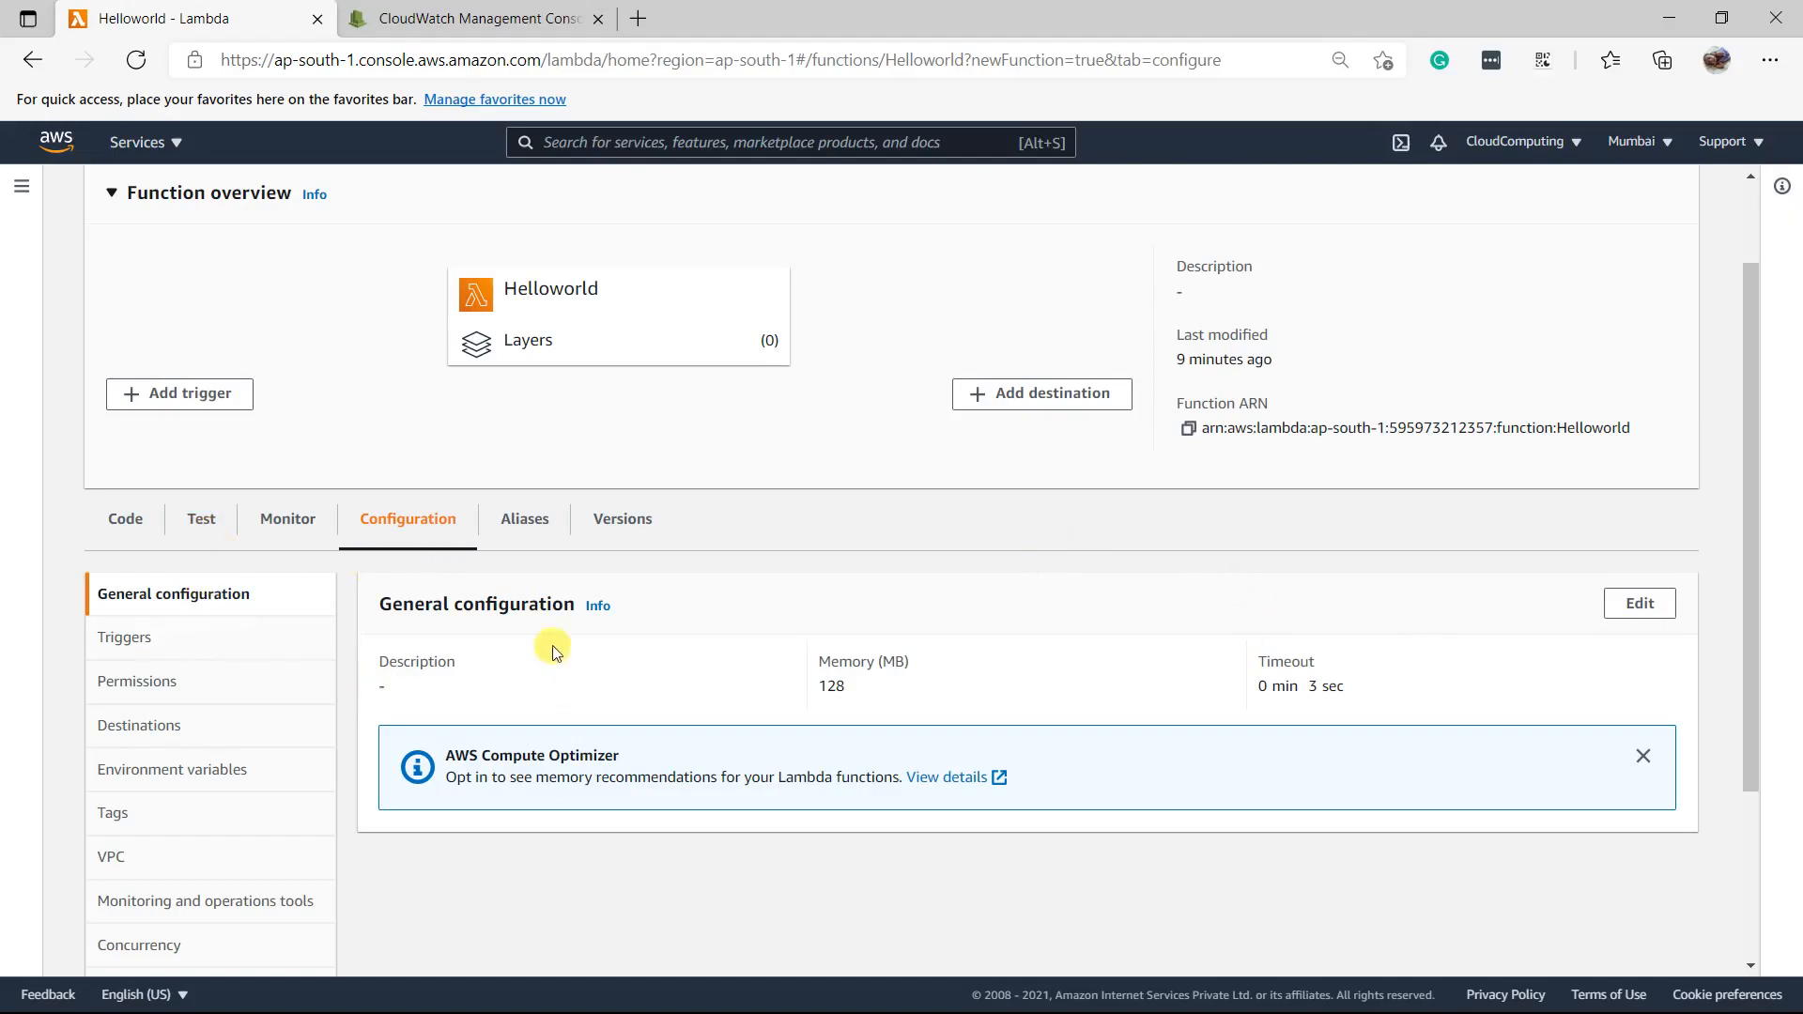
click(1639, 603)
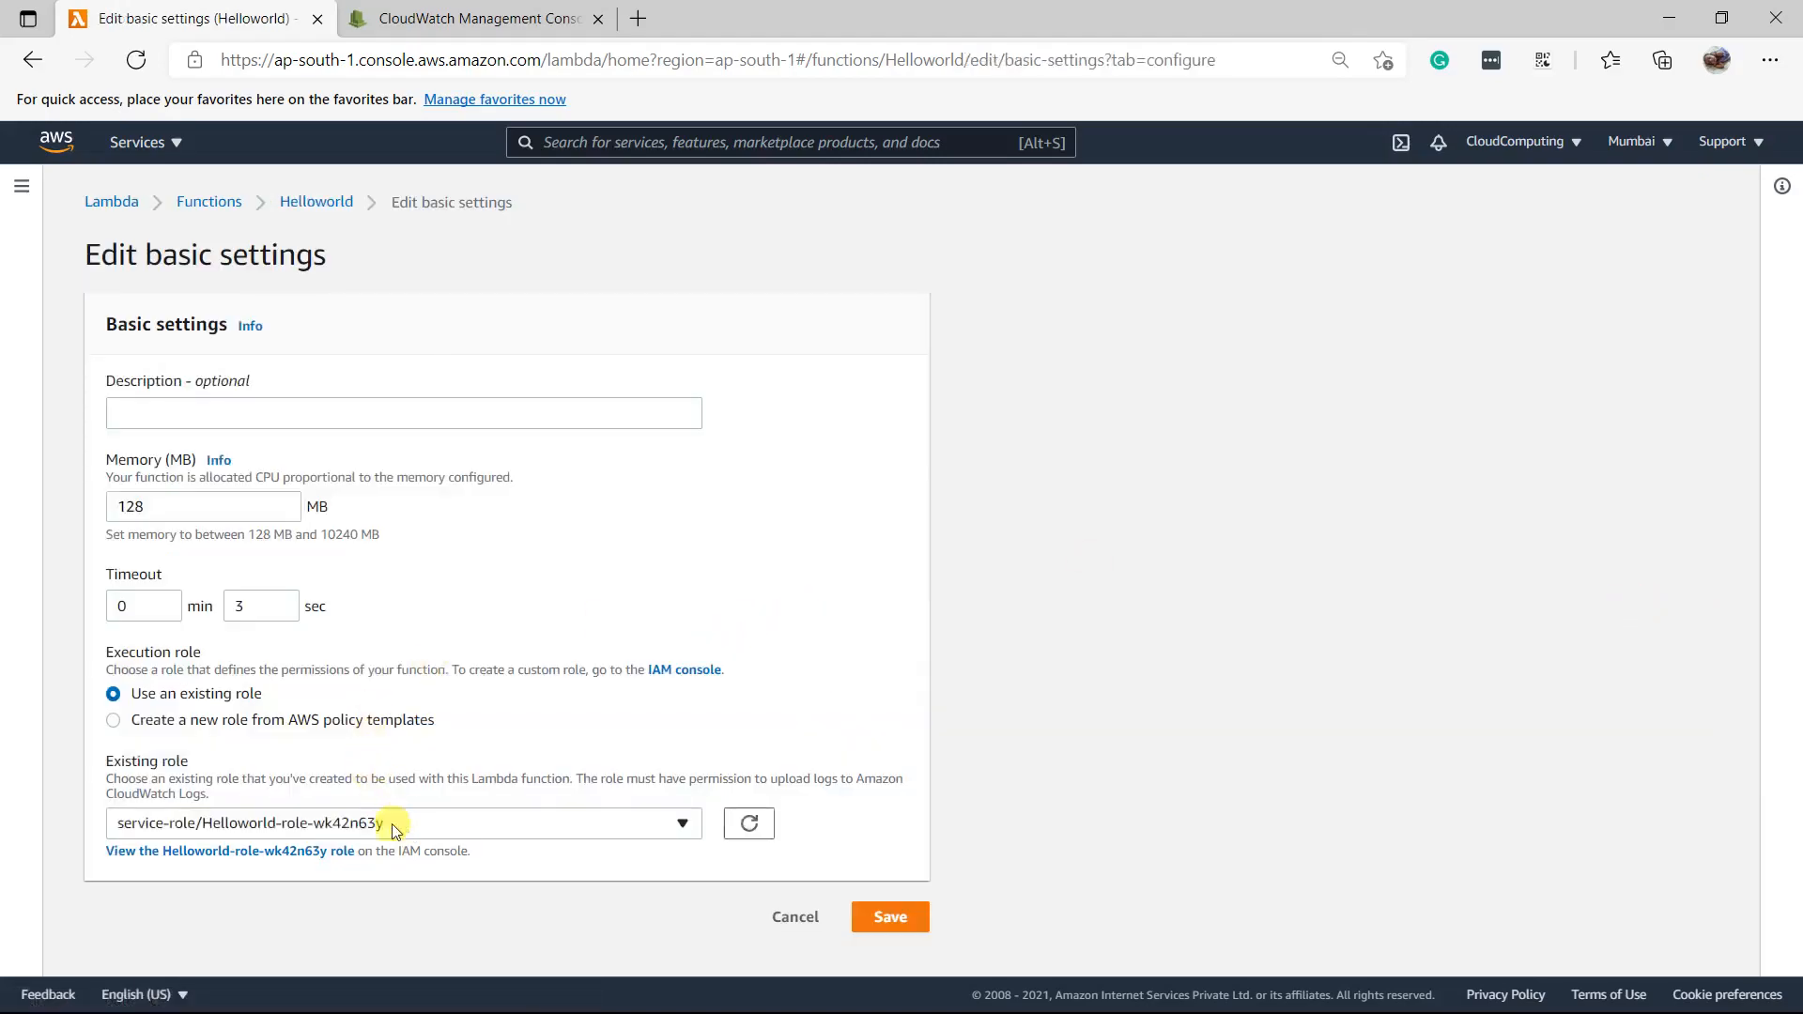
click(410, 819)
click(802, 695)
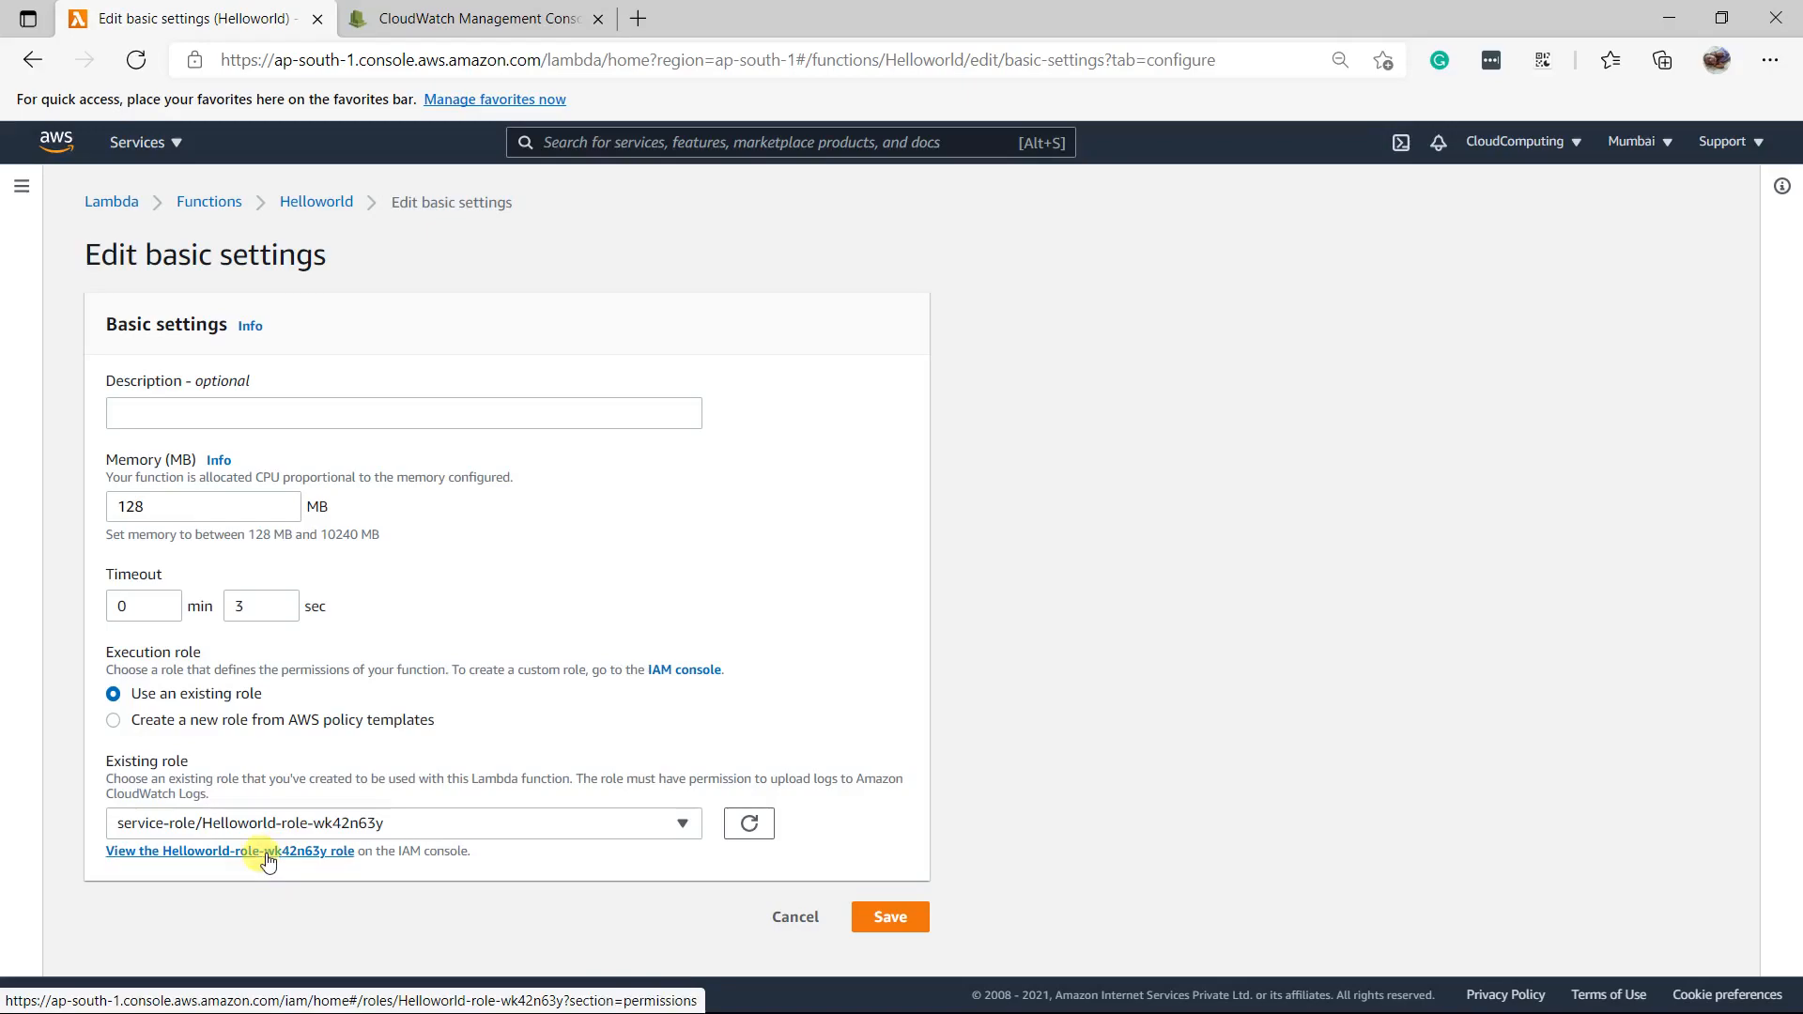
View the Helloworld-role-wk42n63y role in IAM in a separate tab, examine its permissions policies, and return to the basic settings
right_click(211, 853)
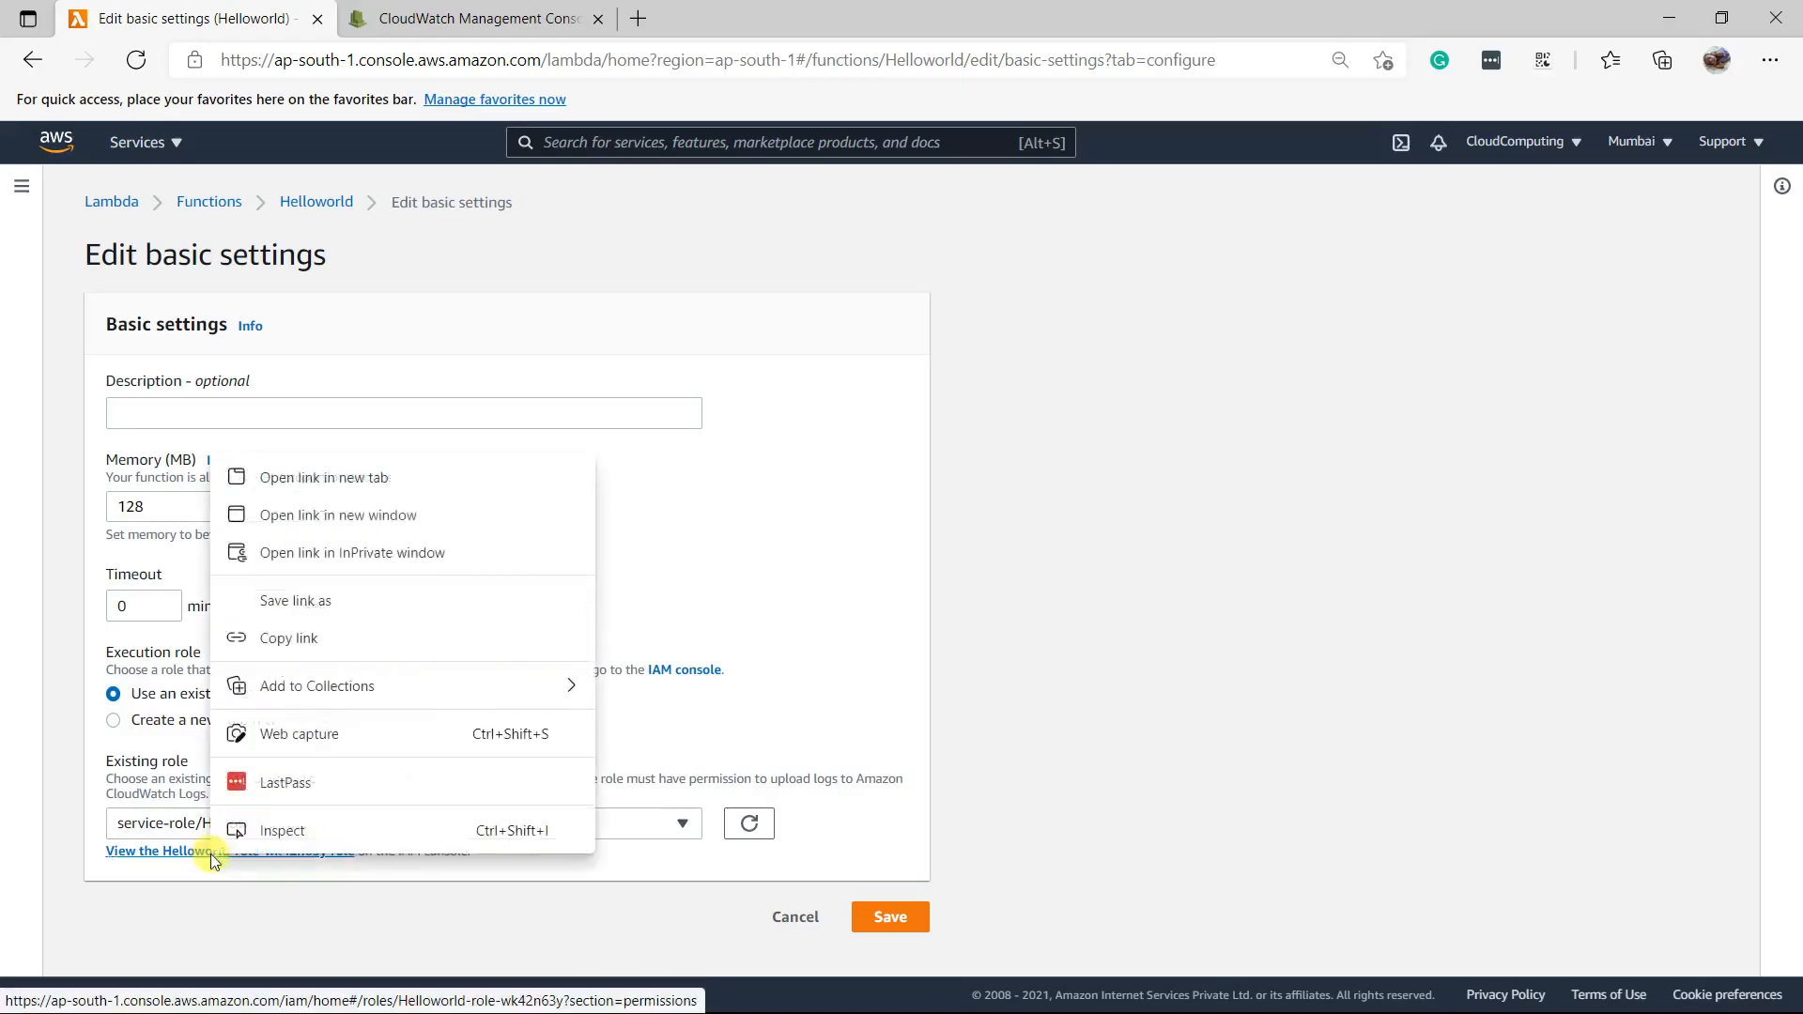
click(270, 475)
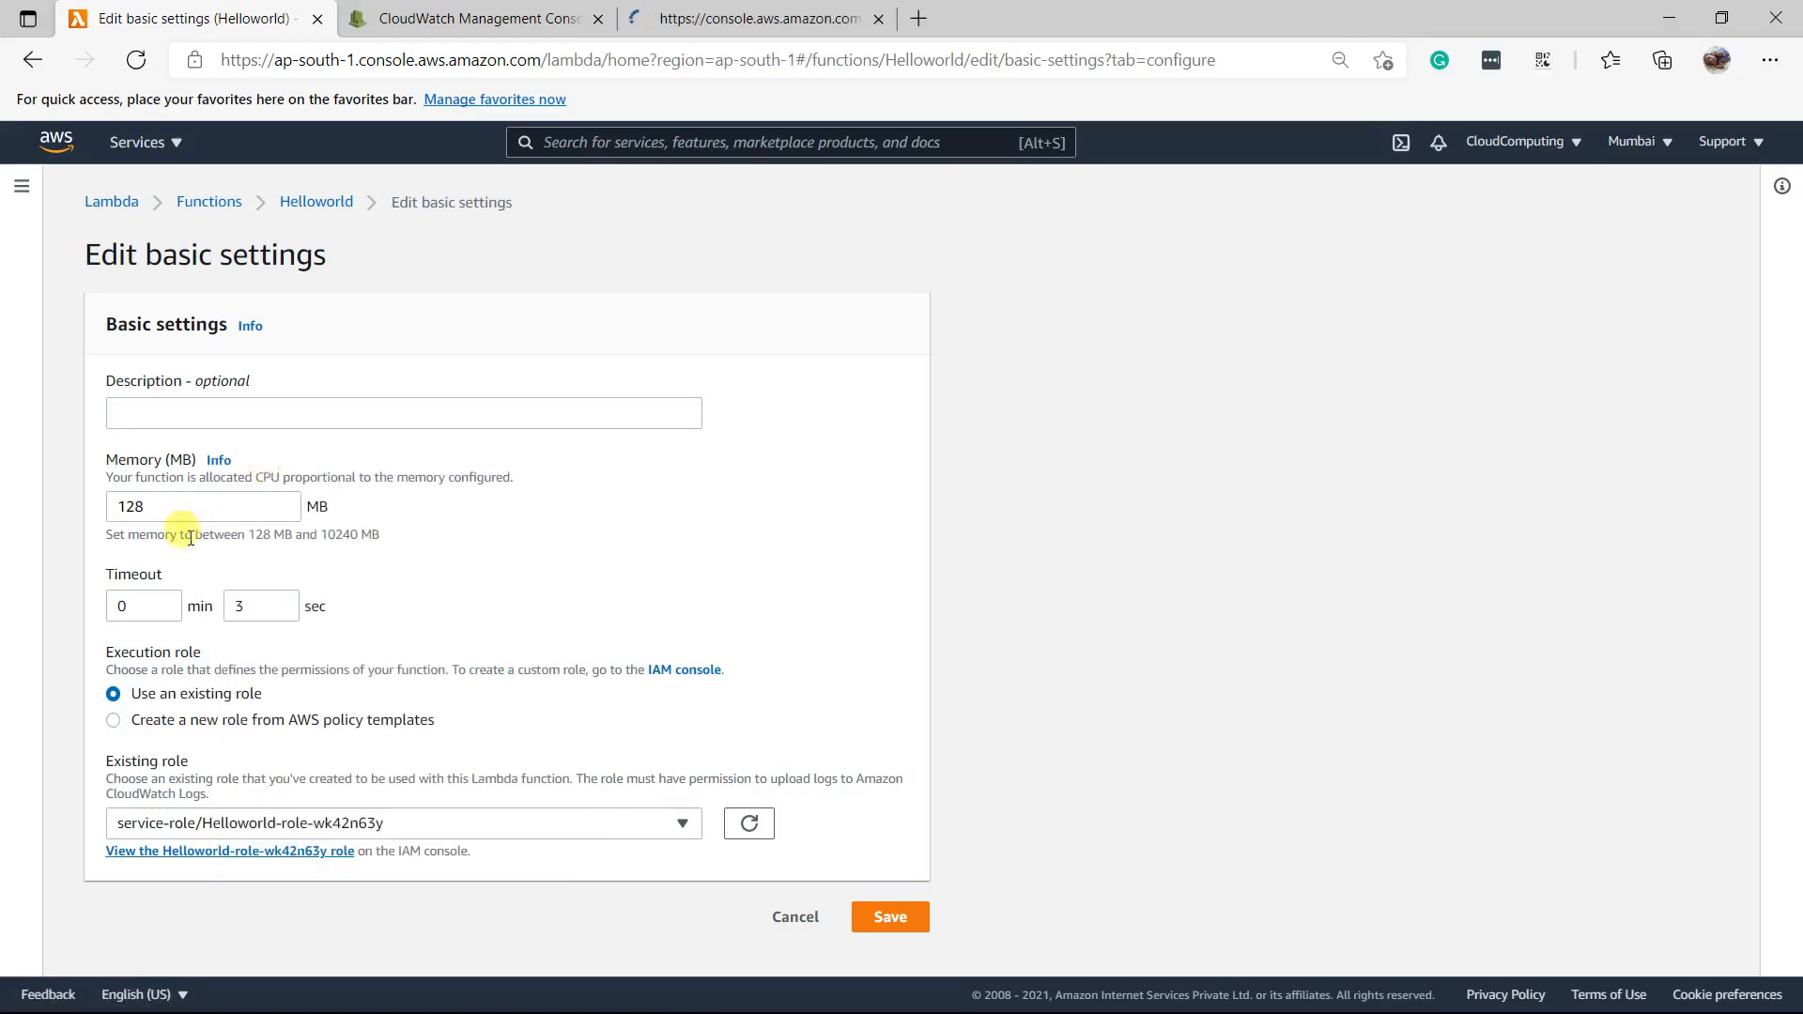
click(684, 17)
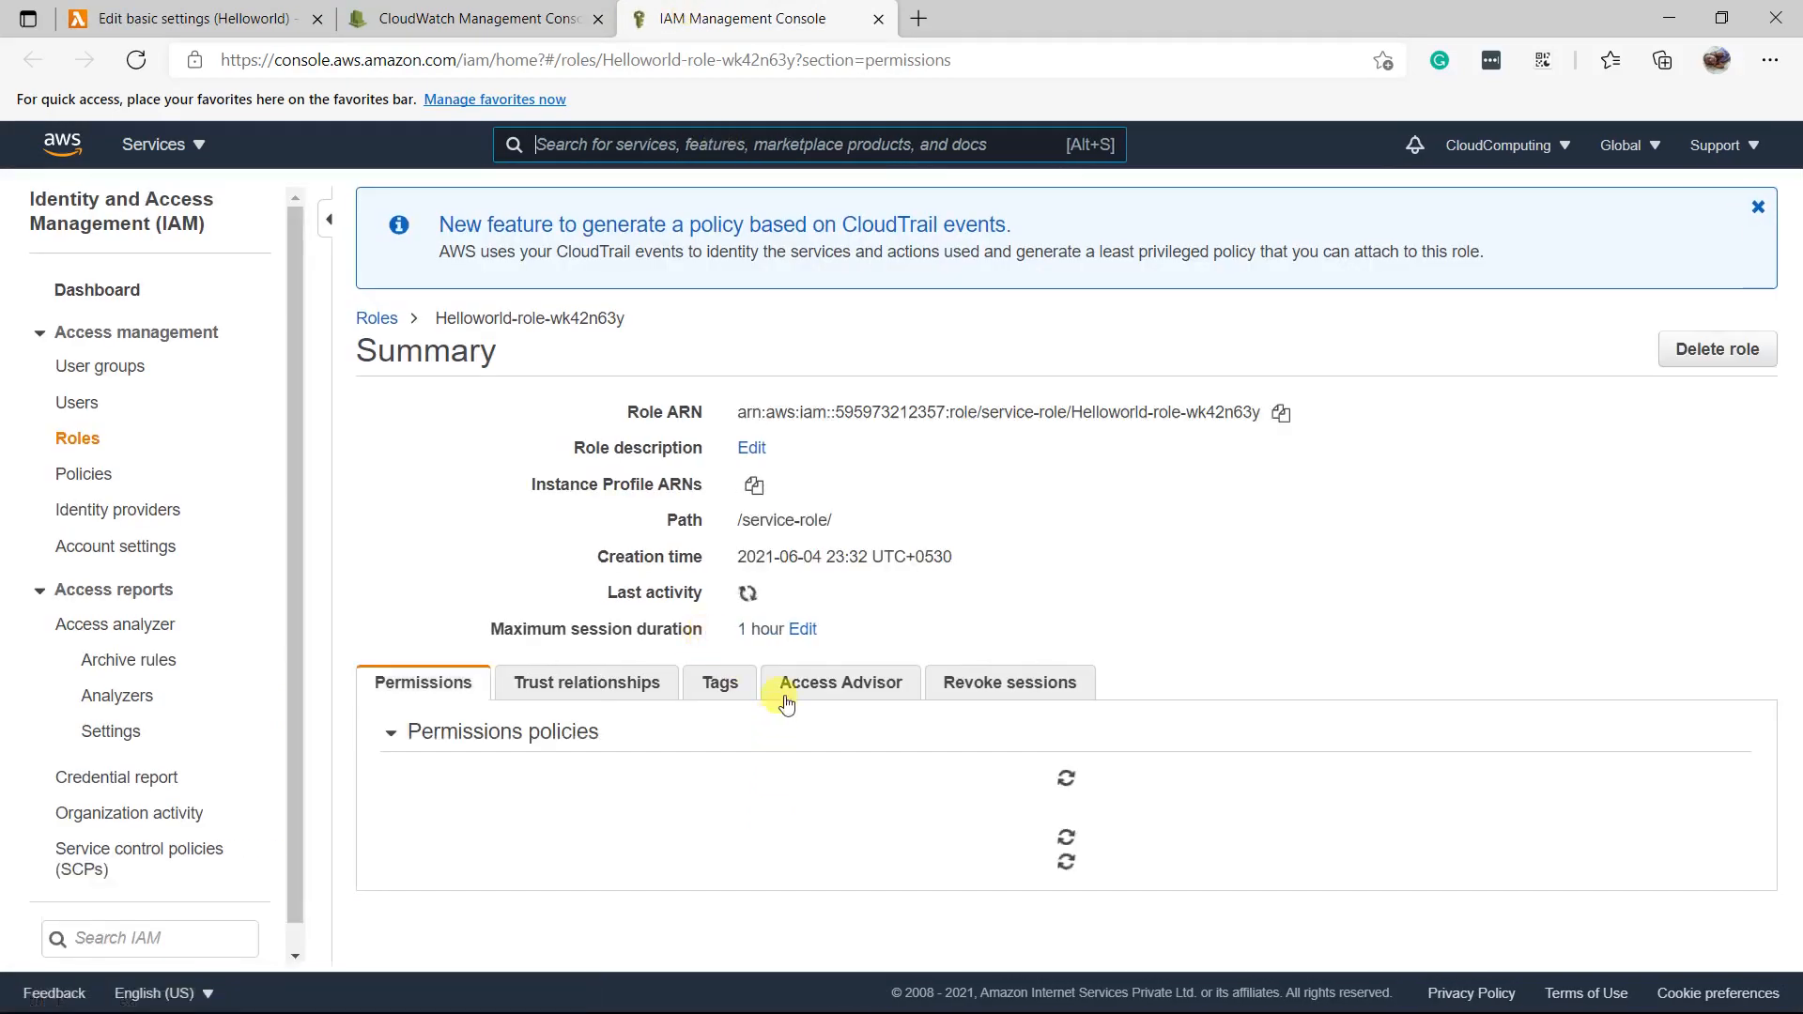
scroll(631, 914, down, 1)
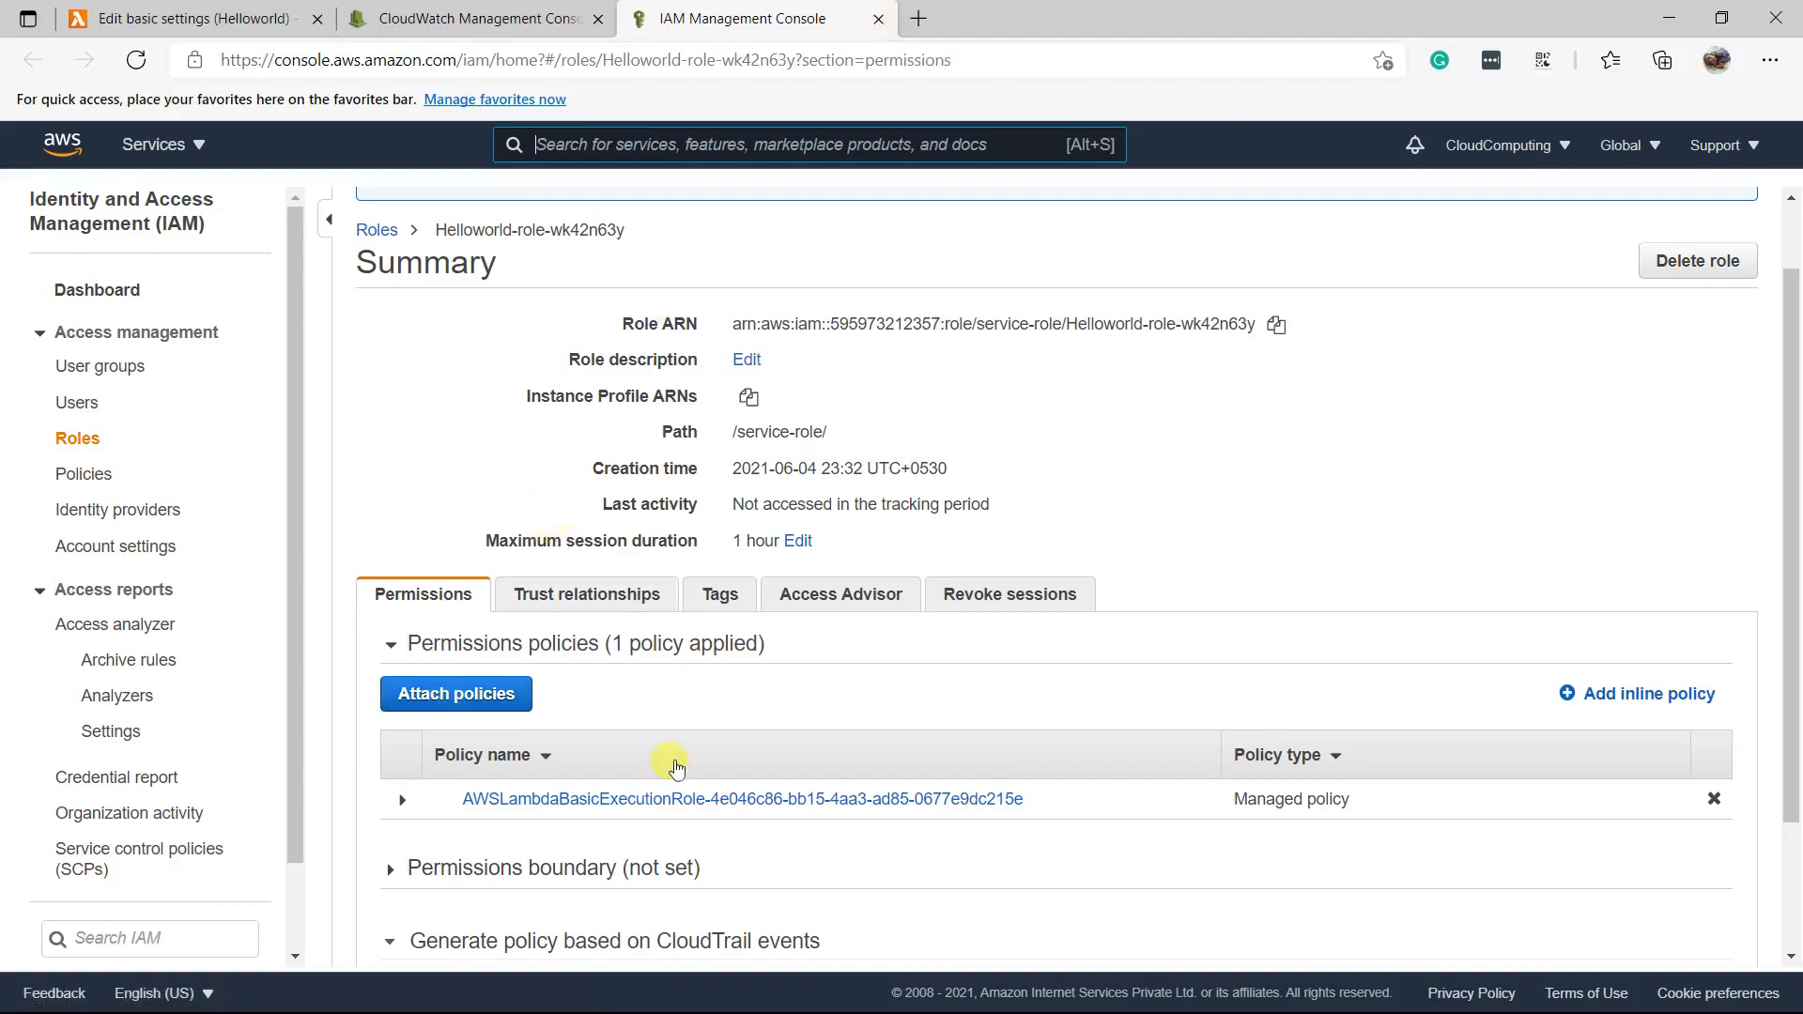
click(878, 19)
click(214, 9)
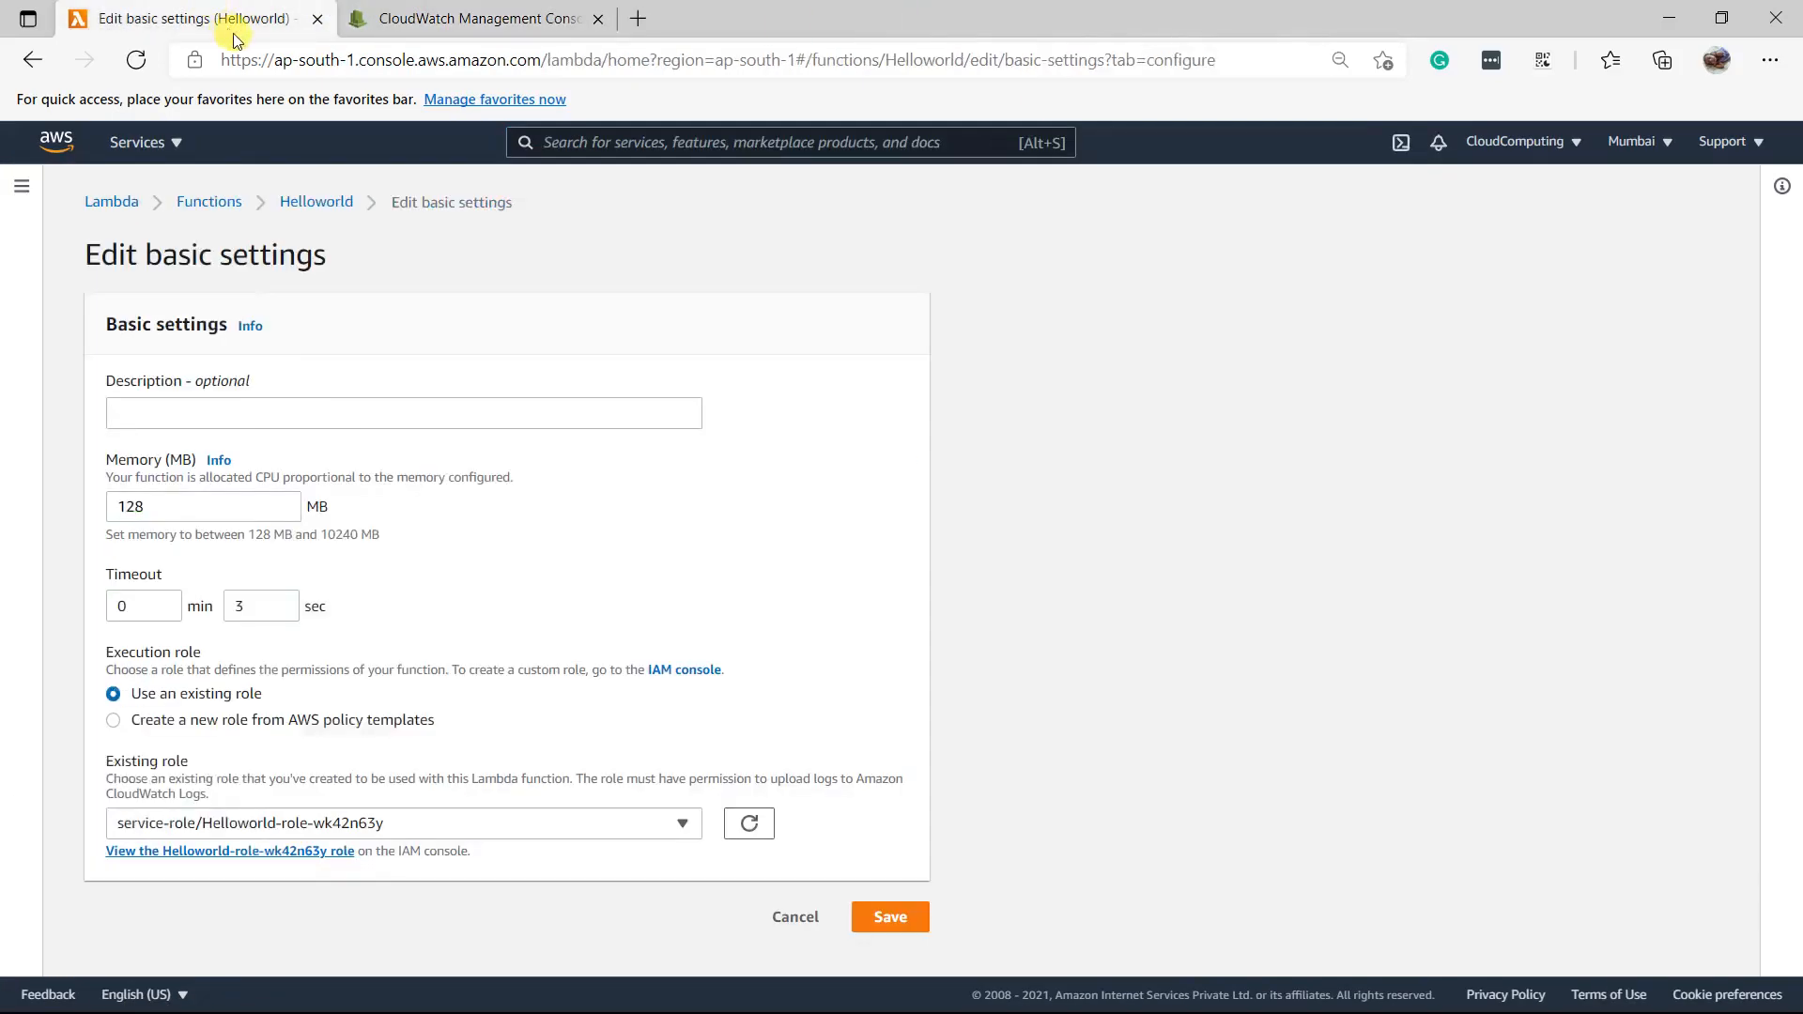
Inspect the memory setting, its allowed range and the timeout in the basic settings, and leave without saving
click(198, 512)
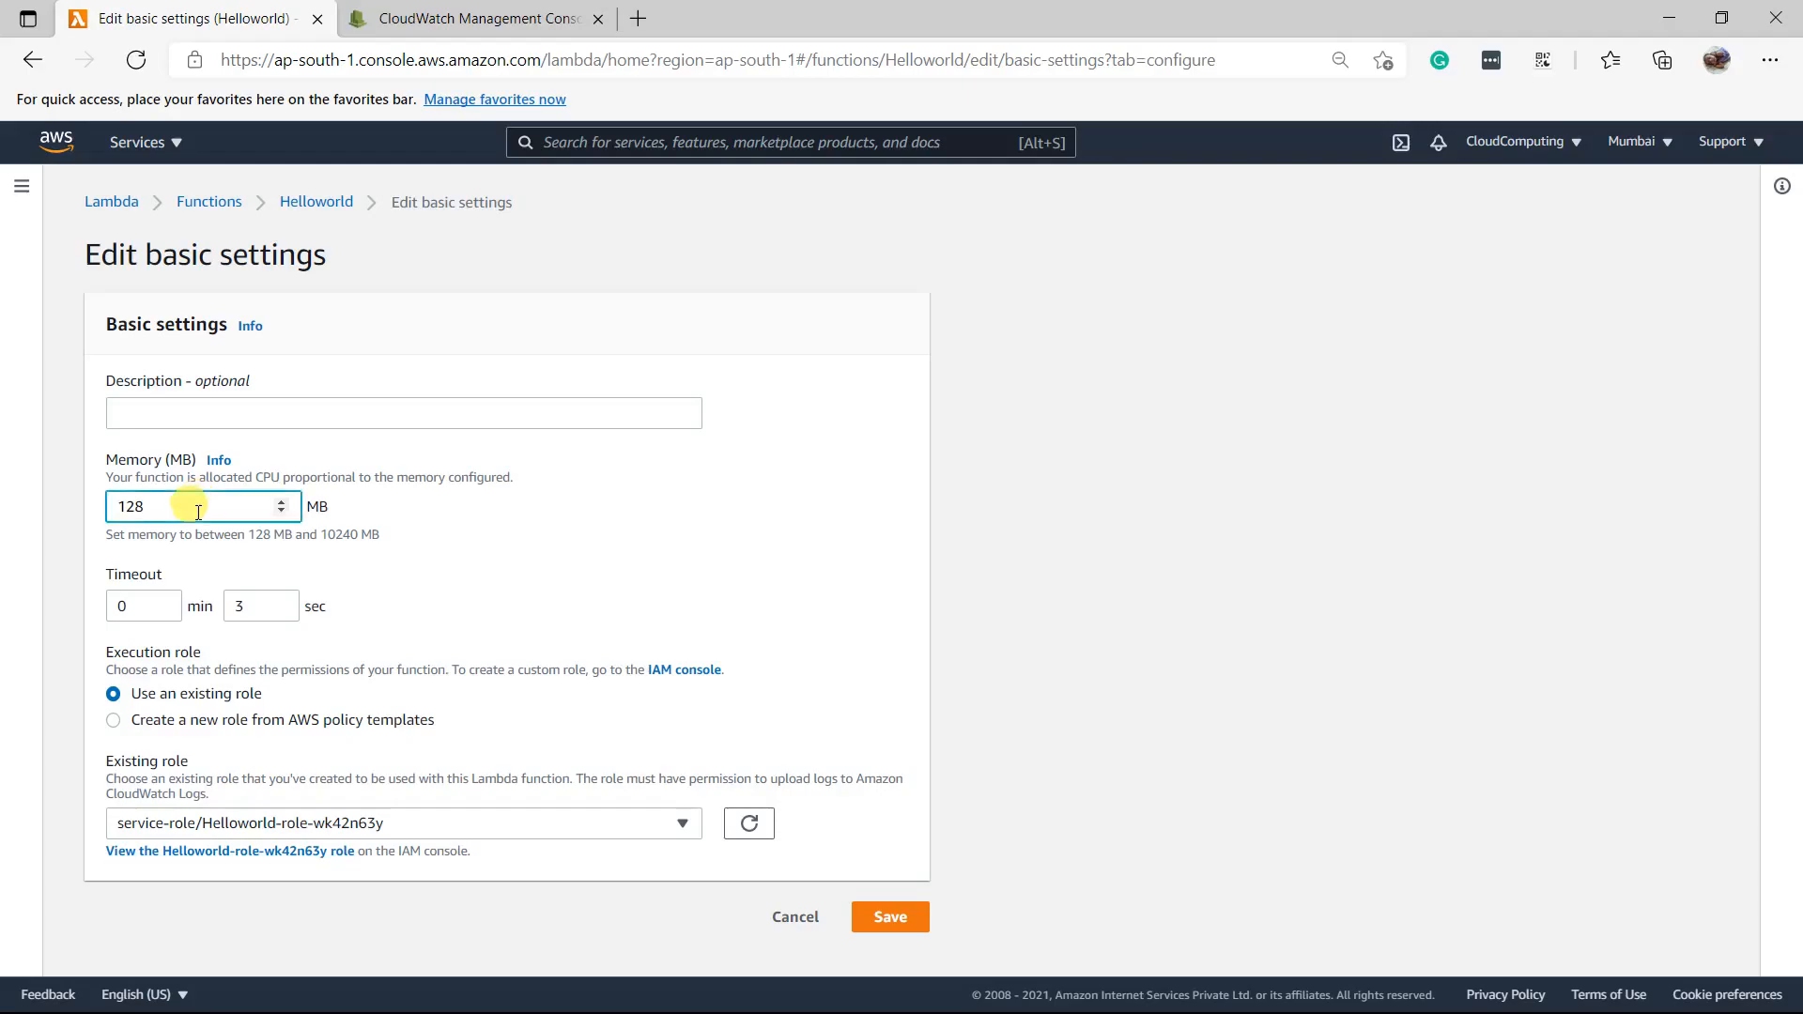
click(282, 512)
double_click(188, 520)
drag(108, 527, 237, 535)
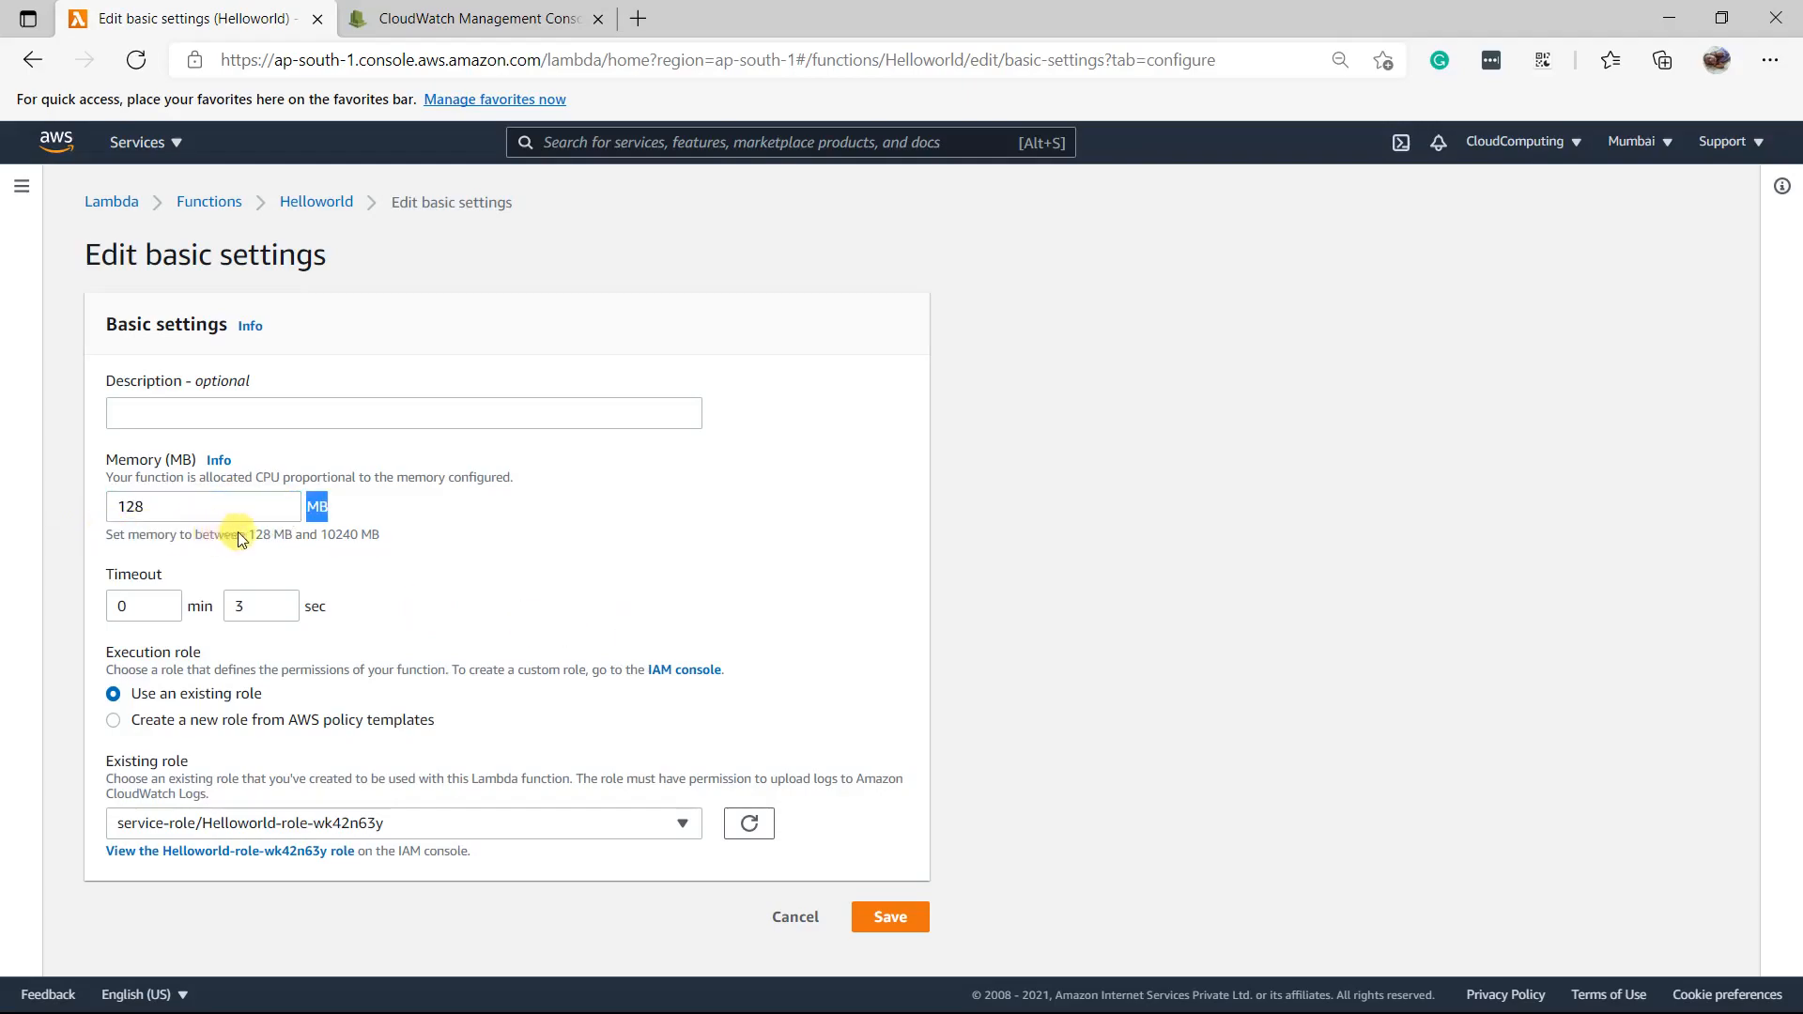
click(379, 531)
drag(379, 536, 179, 552)
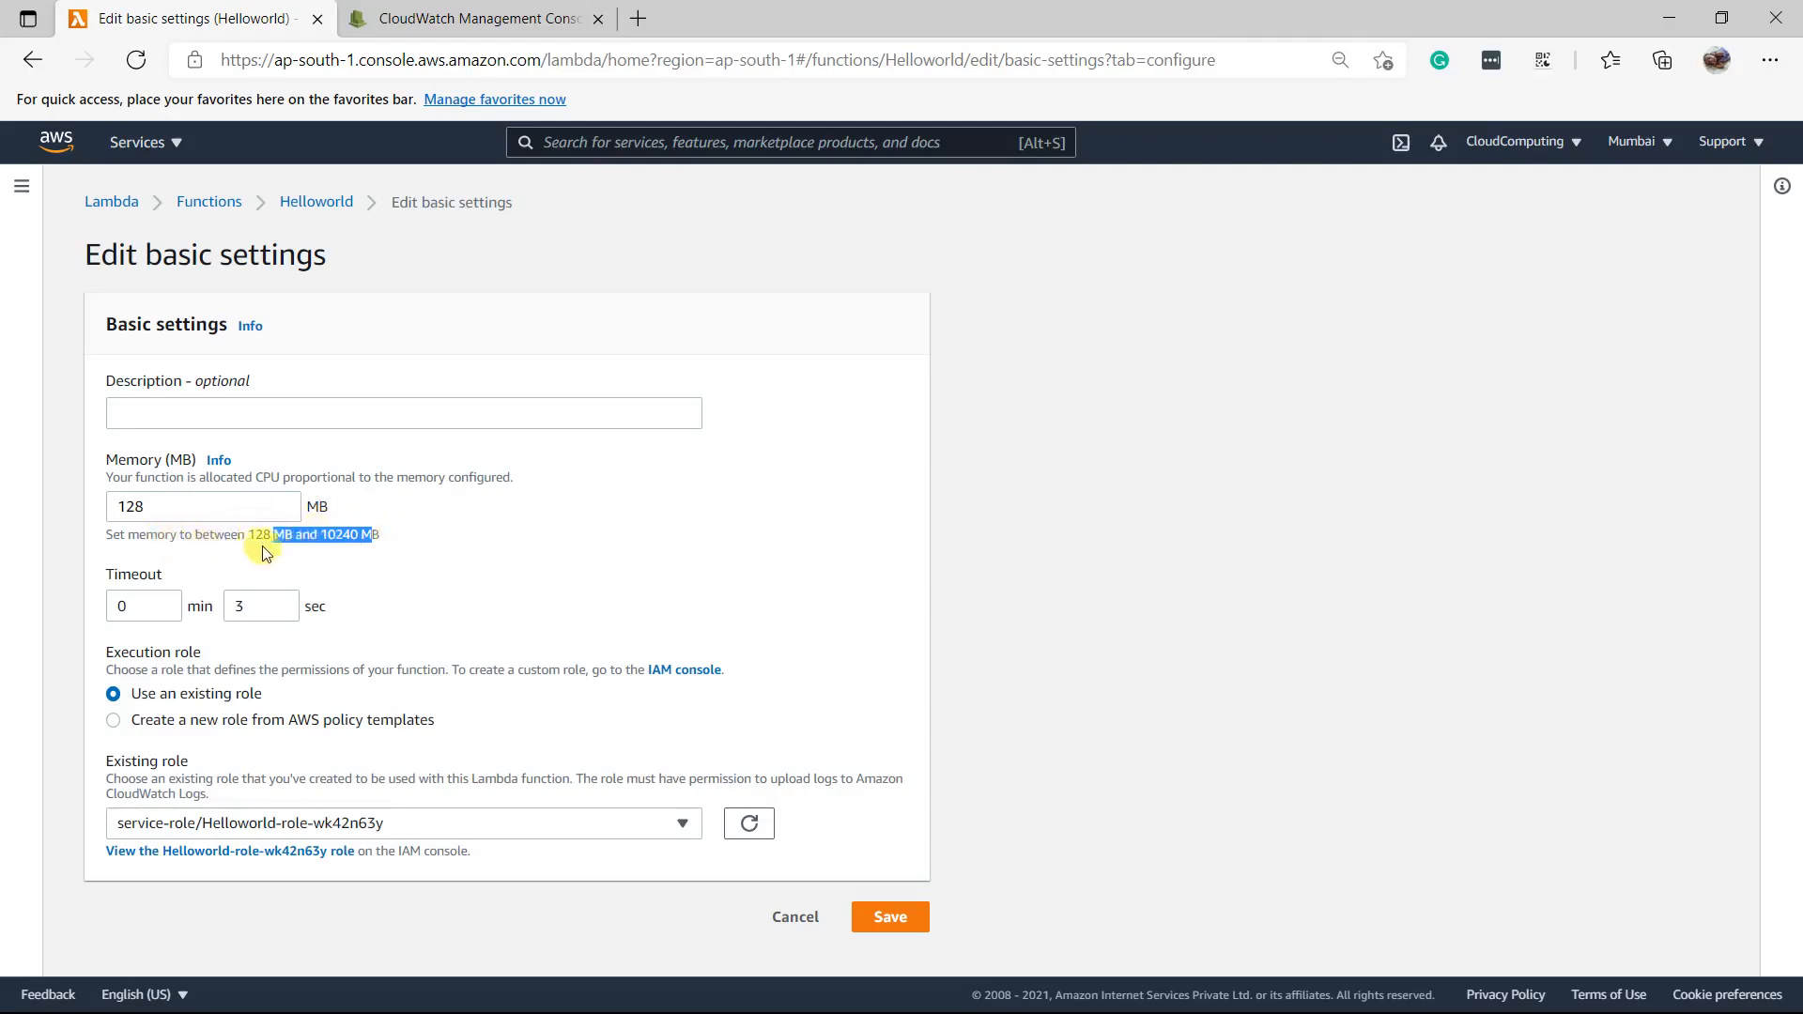
click(398, 554)
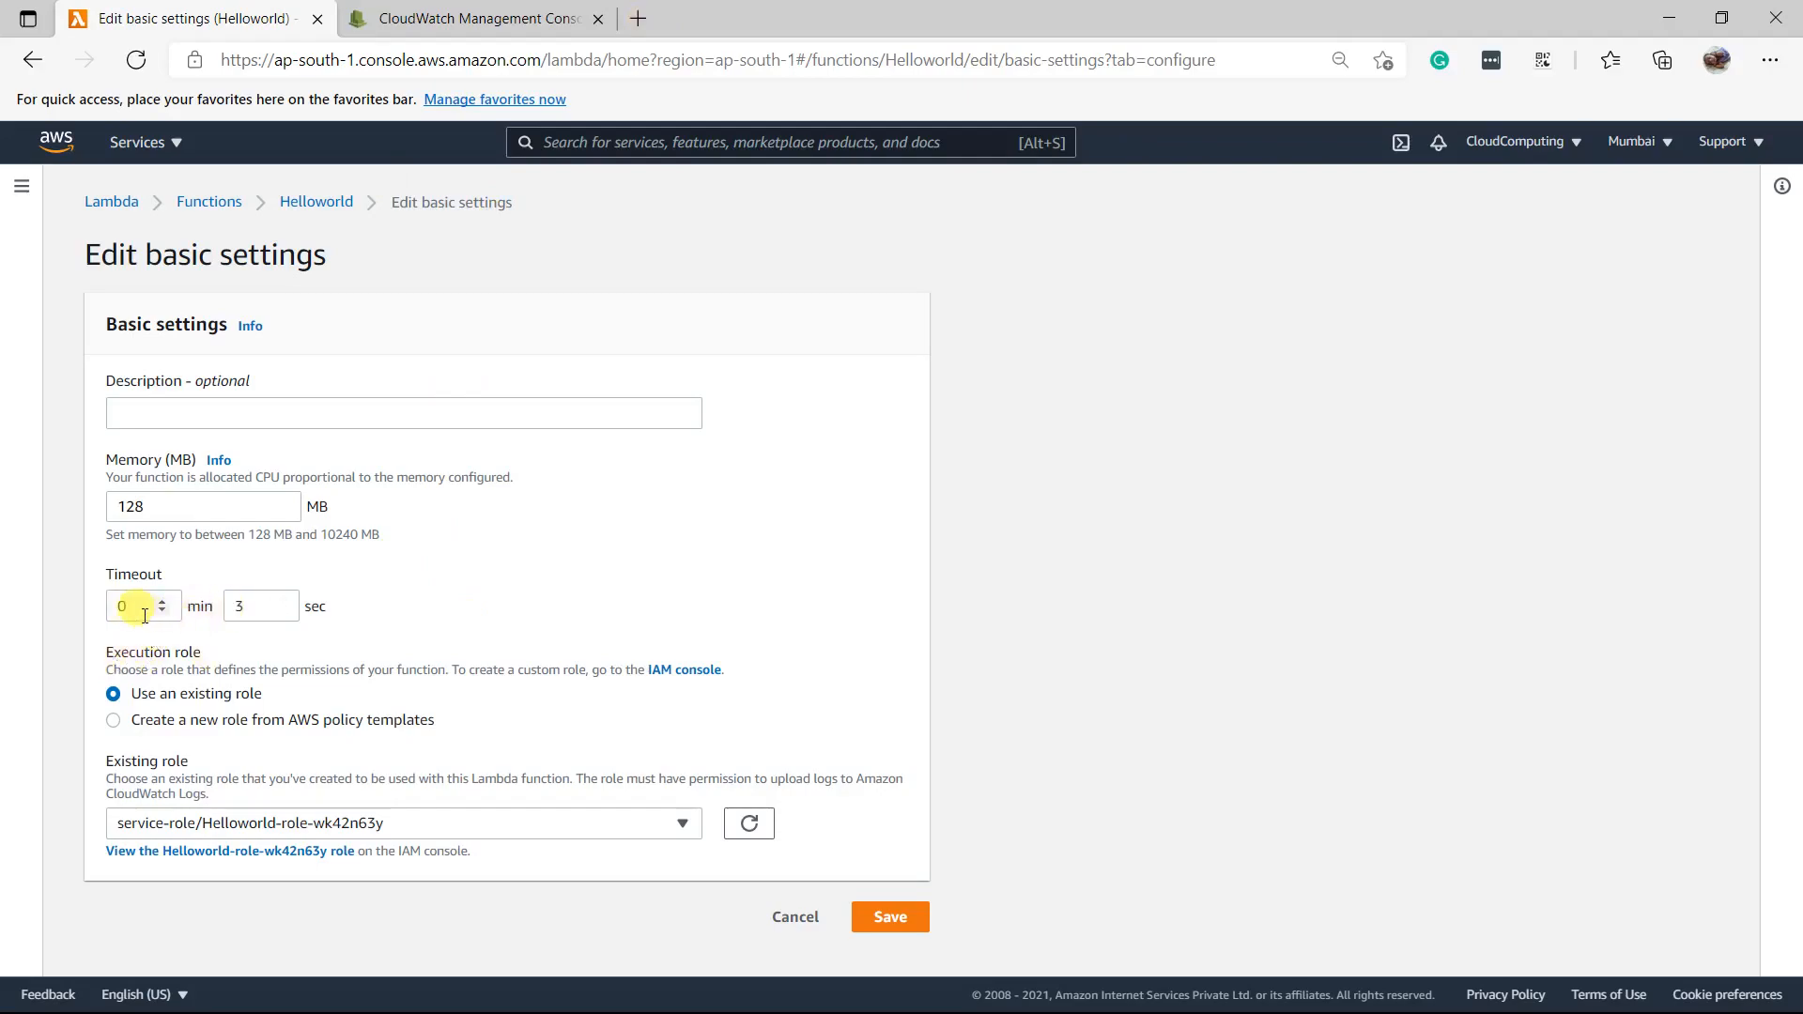
double_click(252, 606)
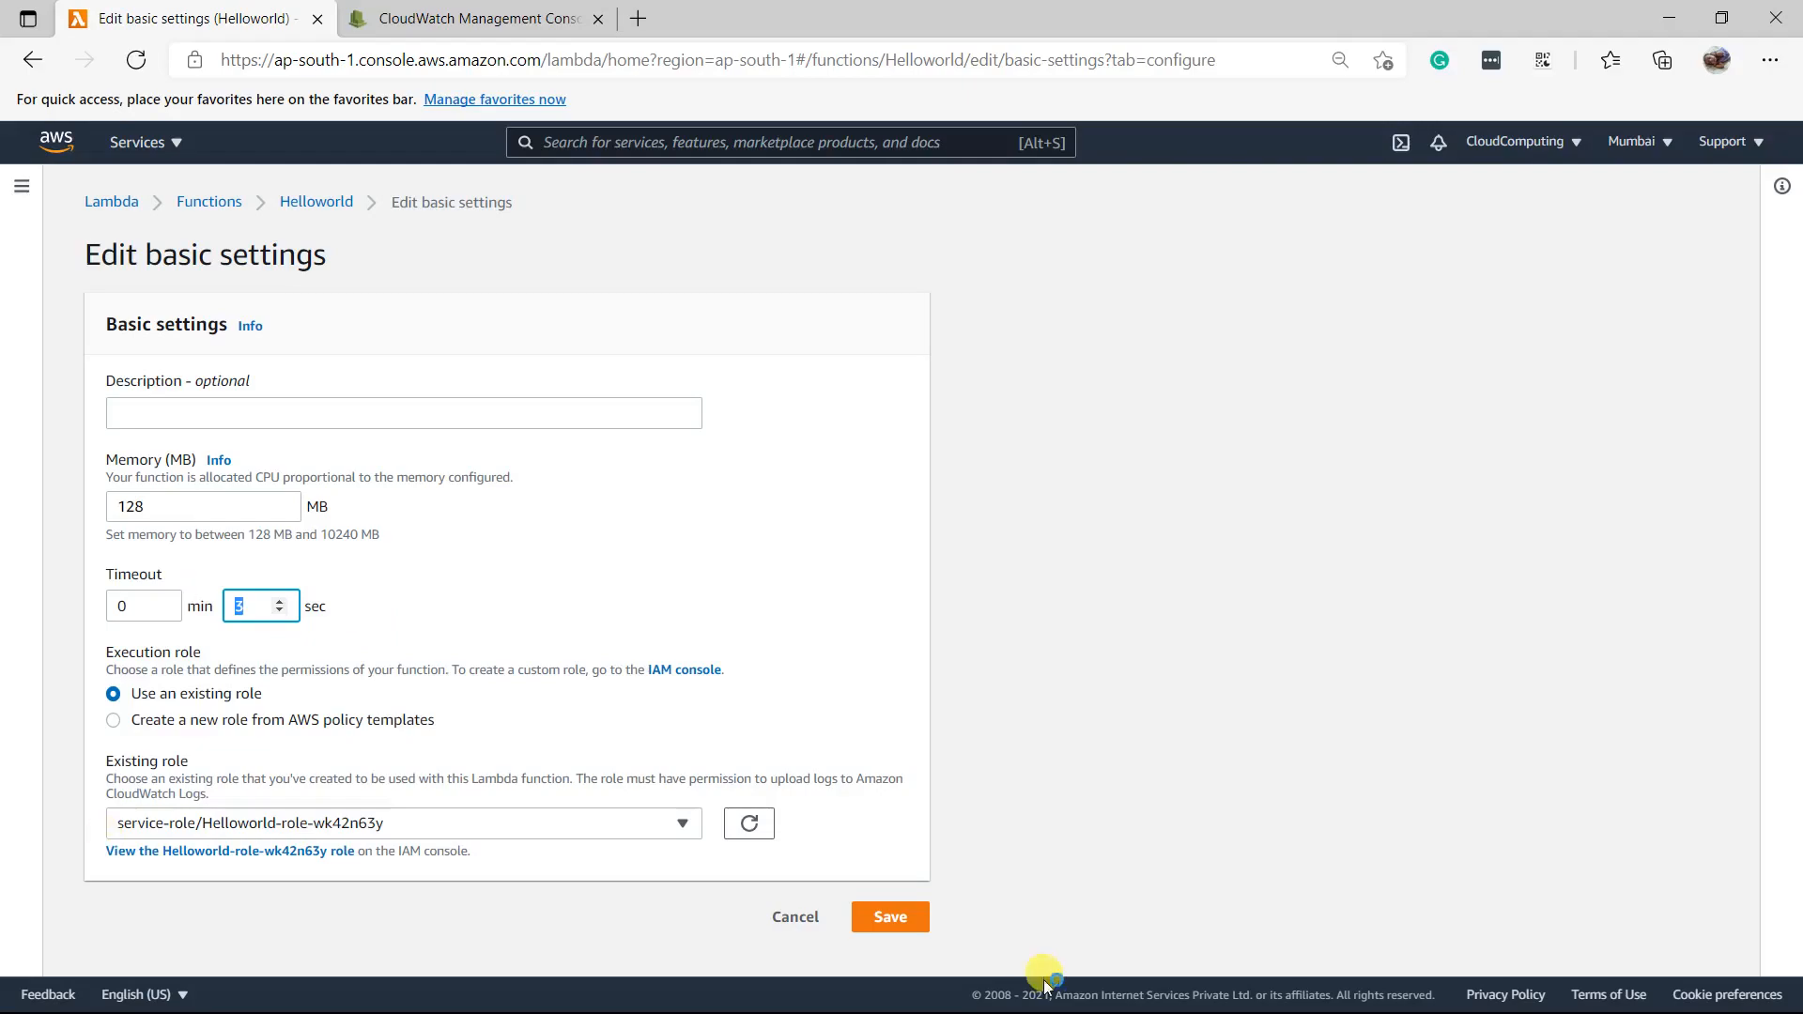
click(793, 918)
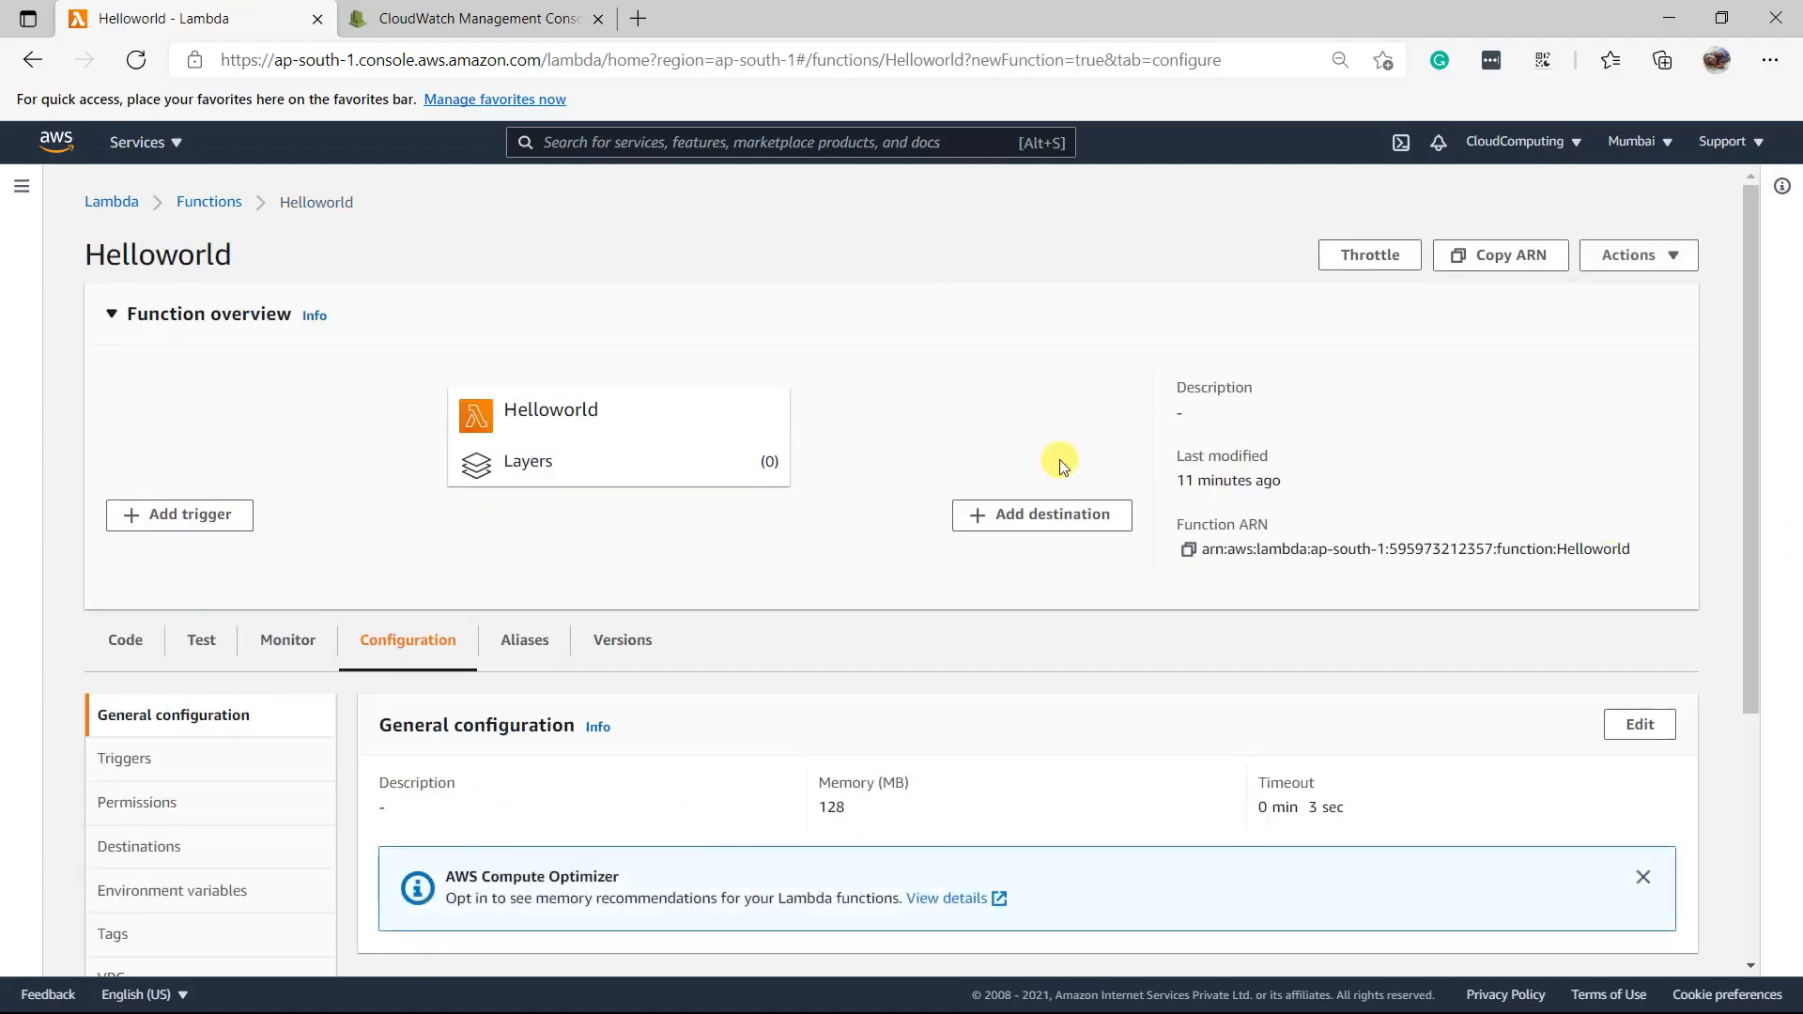
Review the function's trigger configuration and the trigger option in the function overview
scroll(523, 636, down, 4)
click(135, 405)
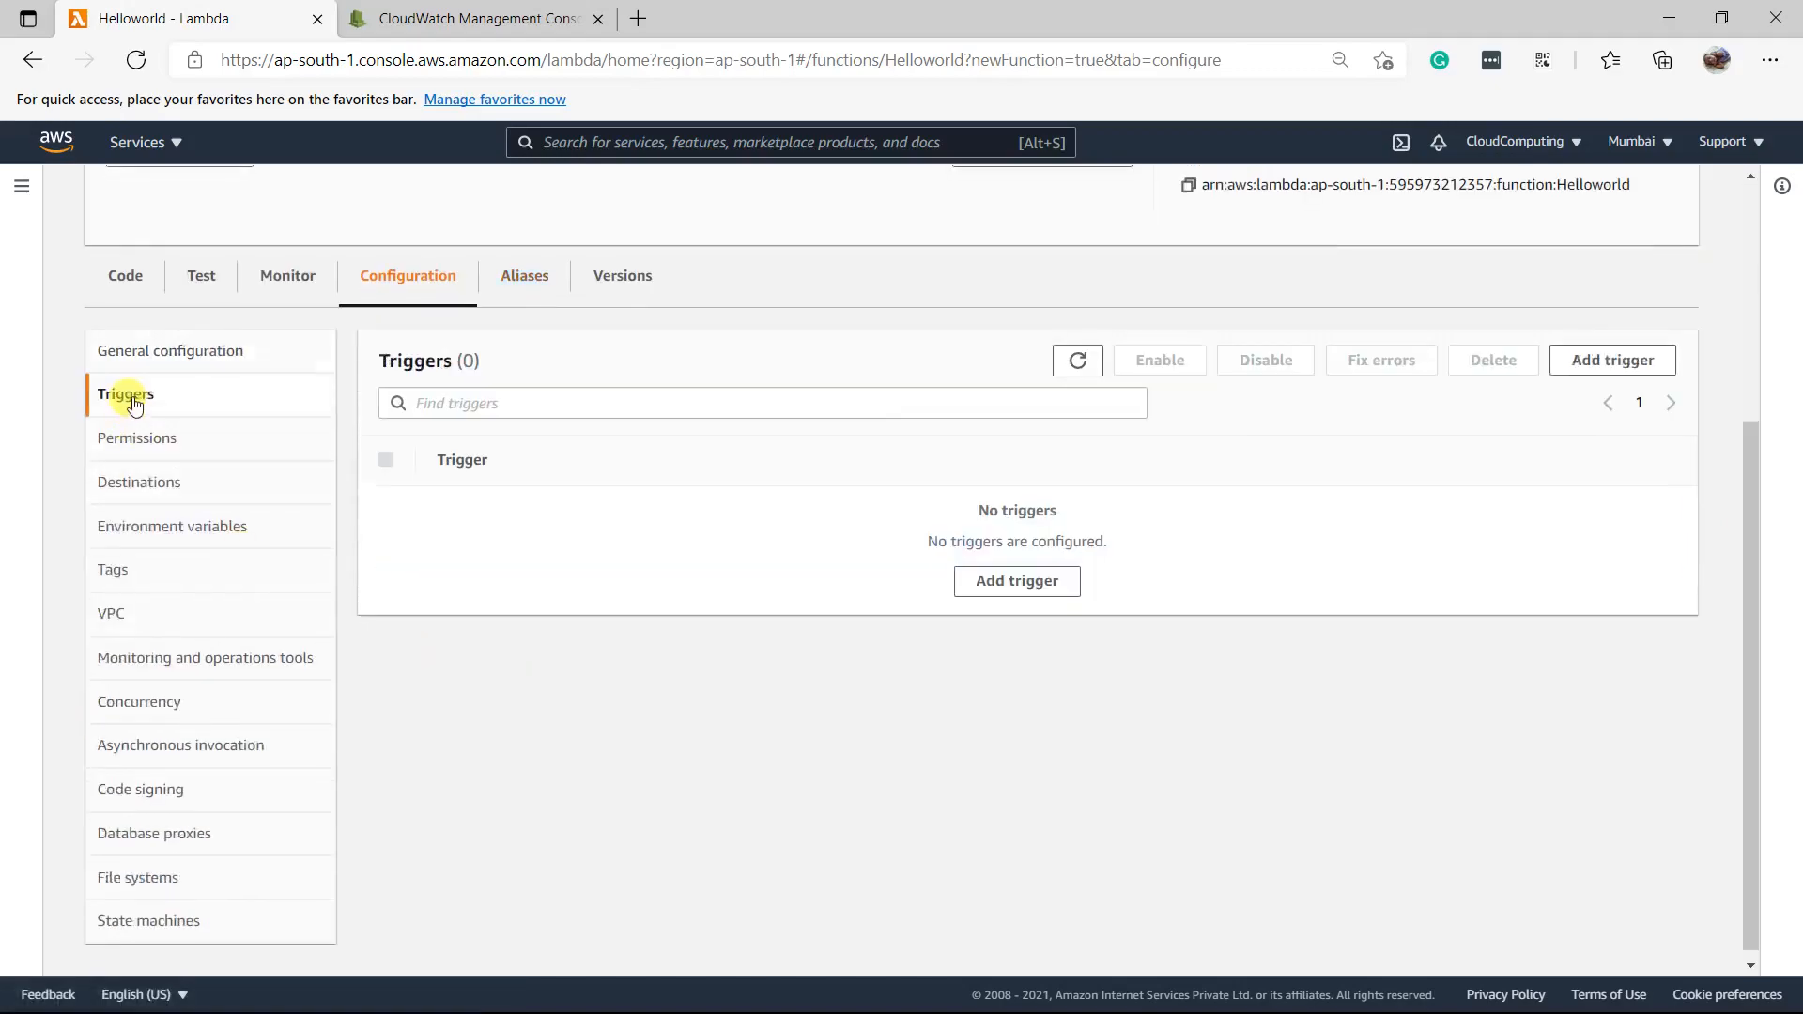
scroll(604, 475, up, 4)
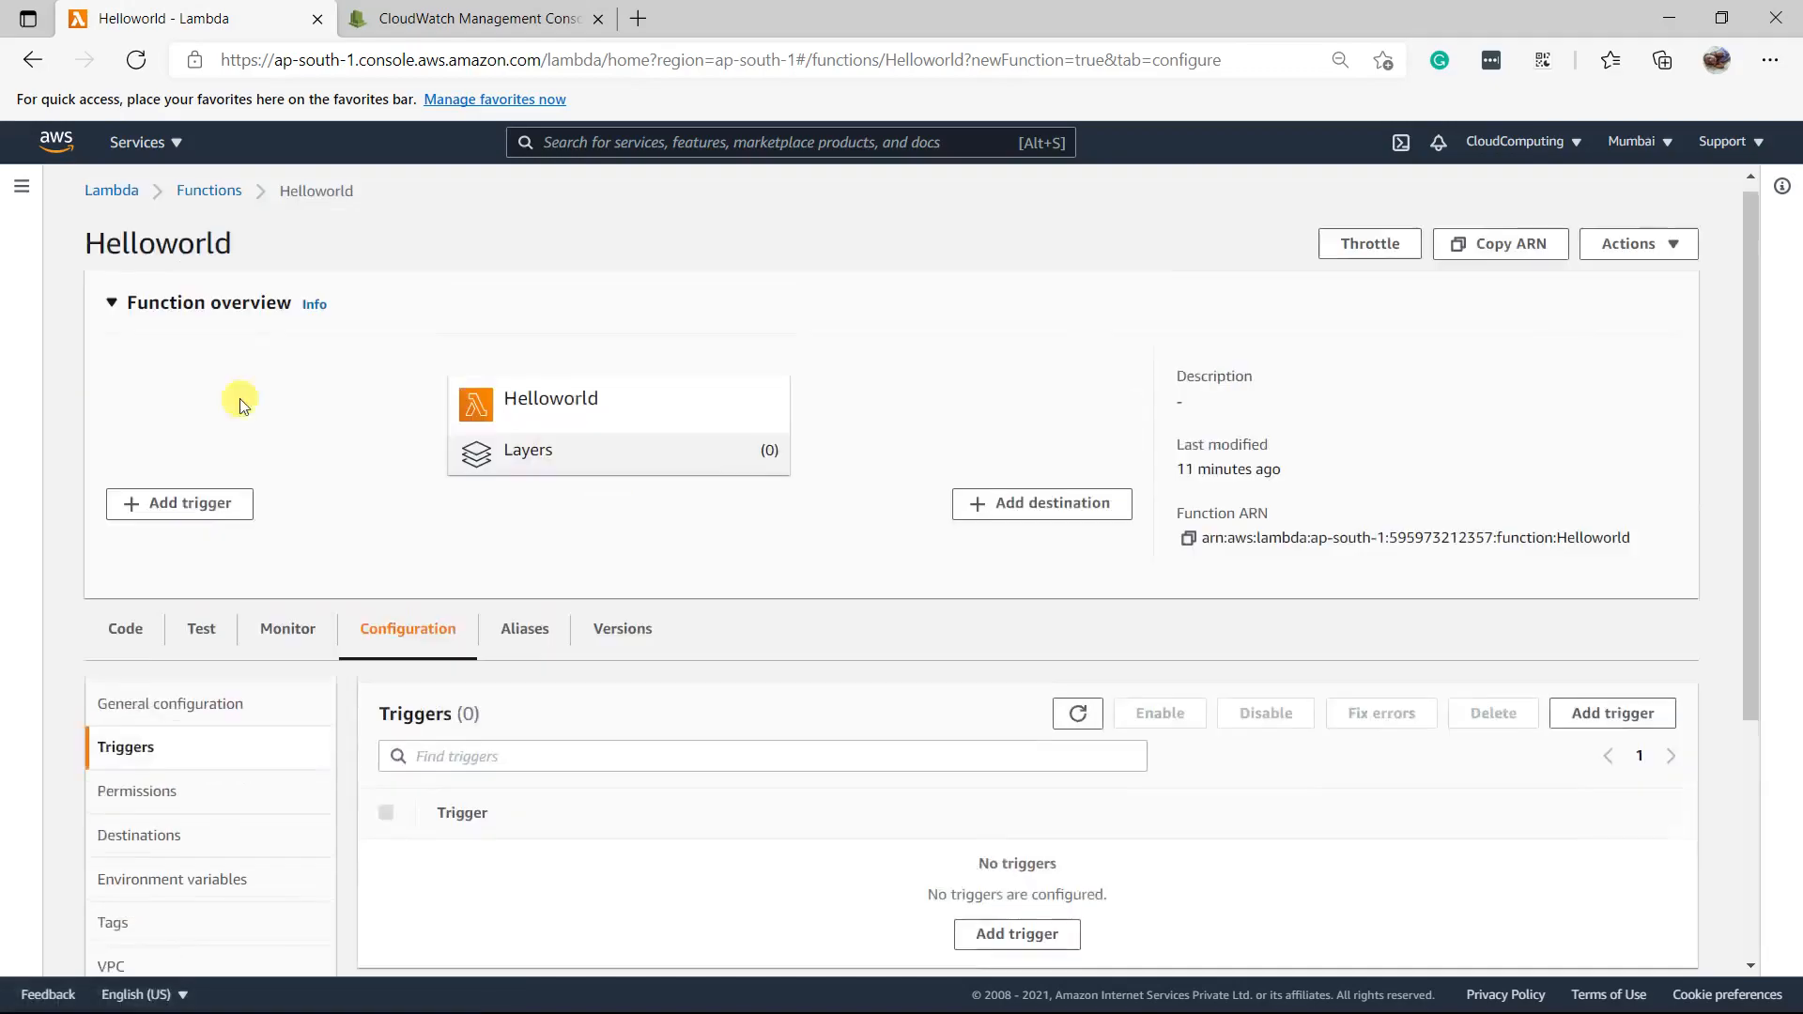
scroll(797, 886, down, 4)
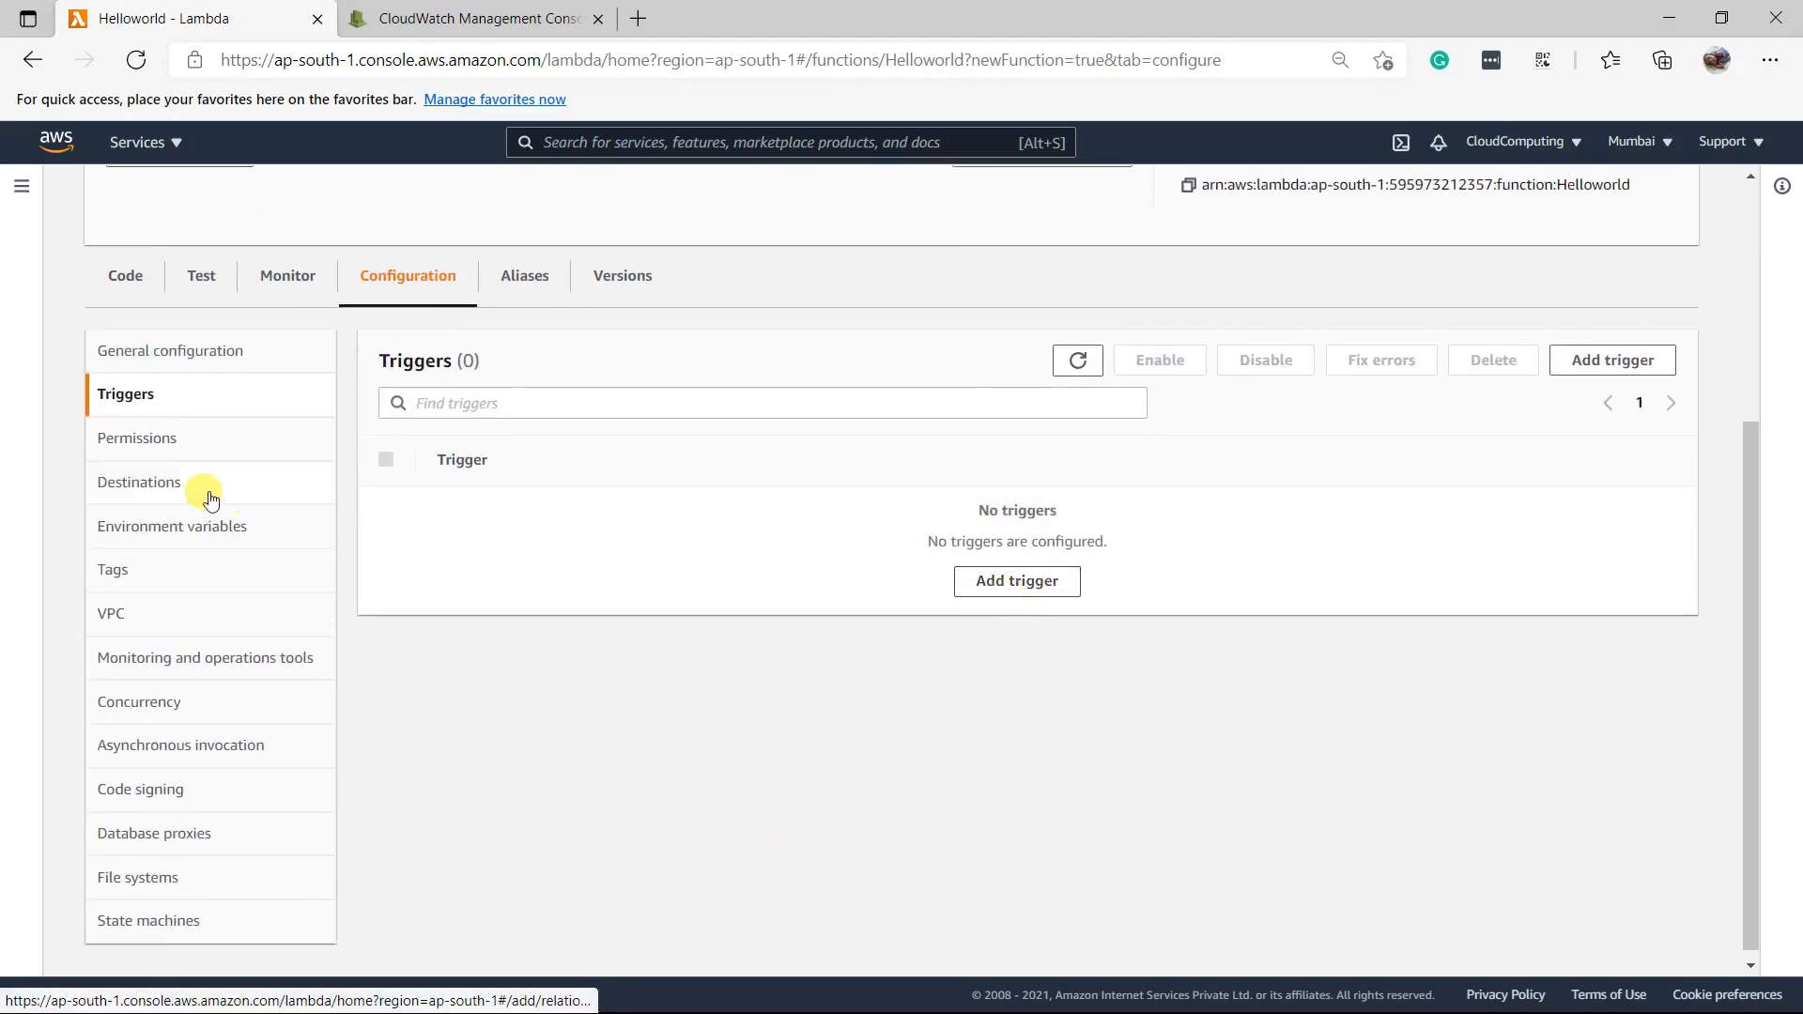
Examine the function's permissions, including its execution role, CloudWatch Logs resource summary and resource-based policy
click(132, 459)
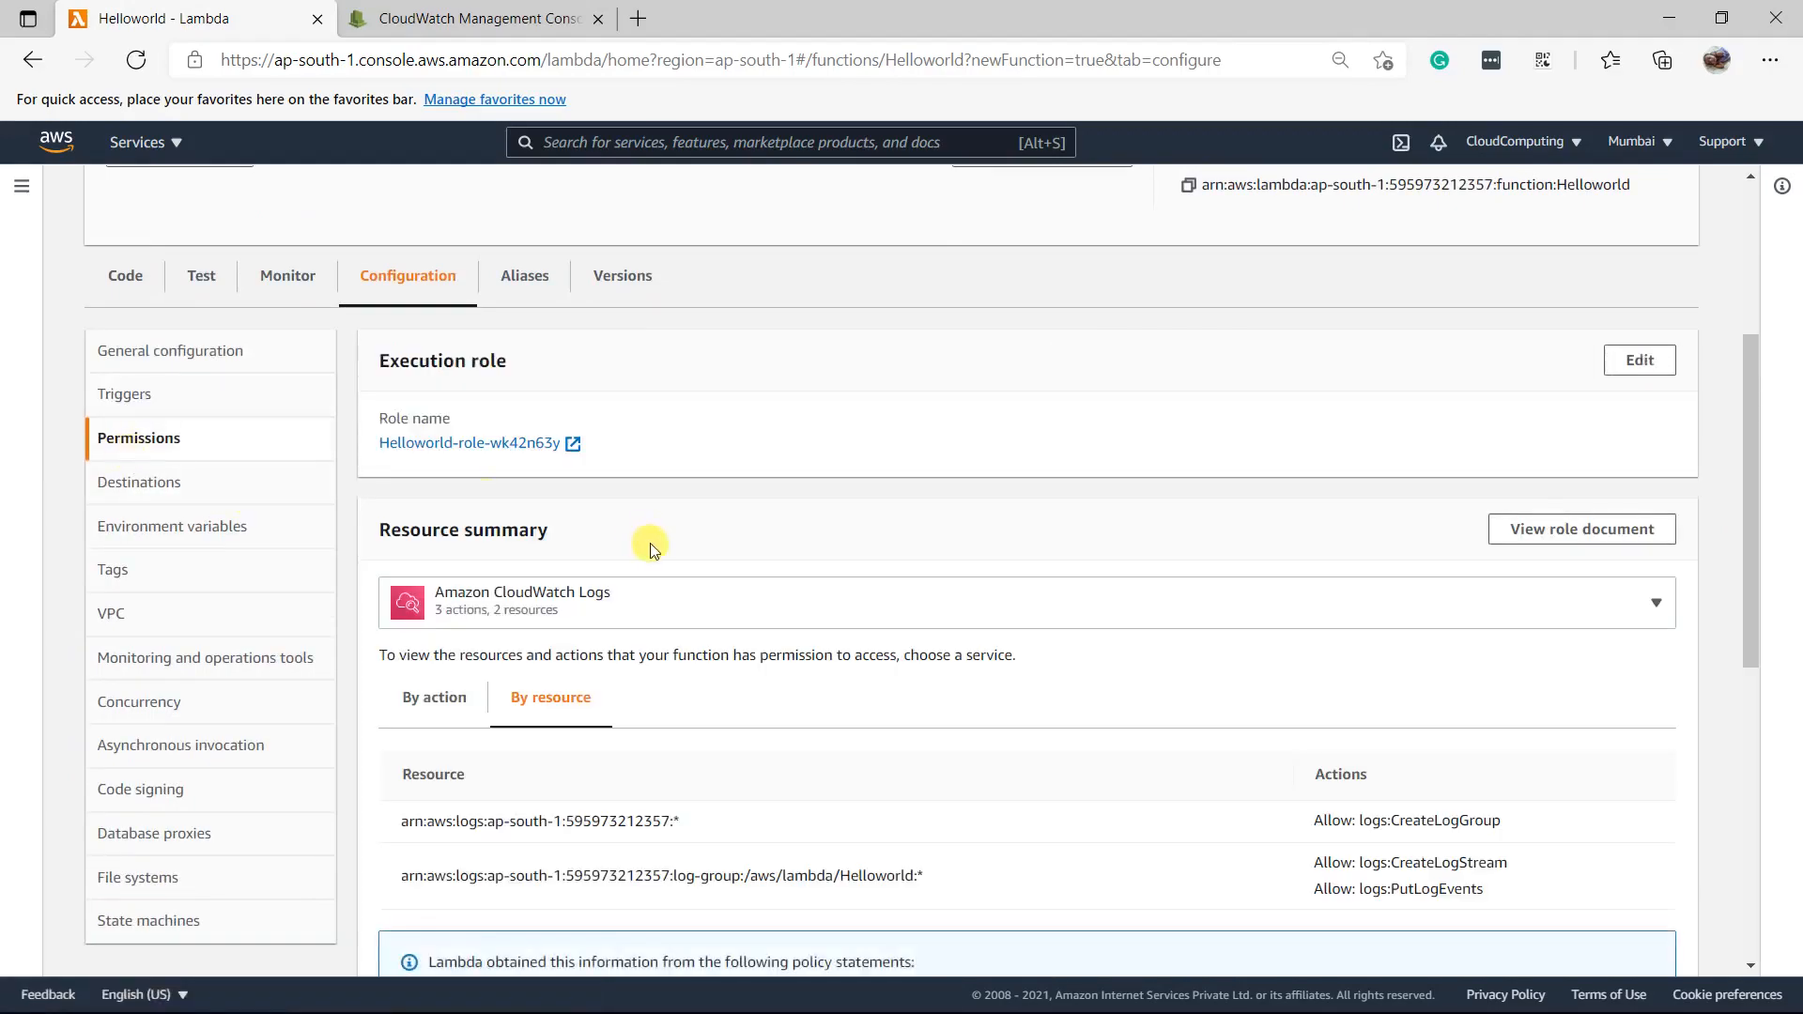
scroll(652, 547, down, 4)
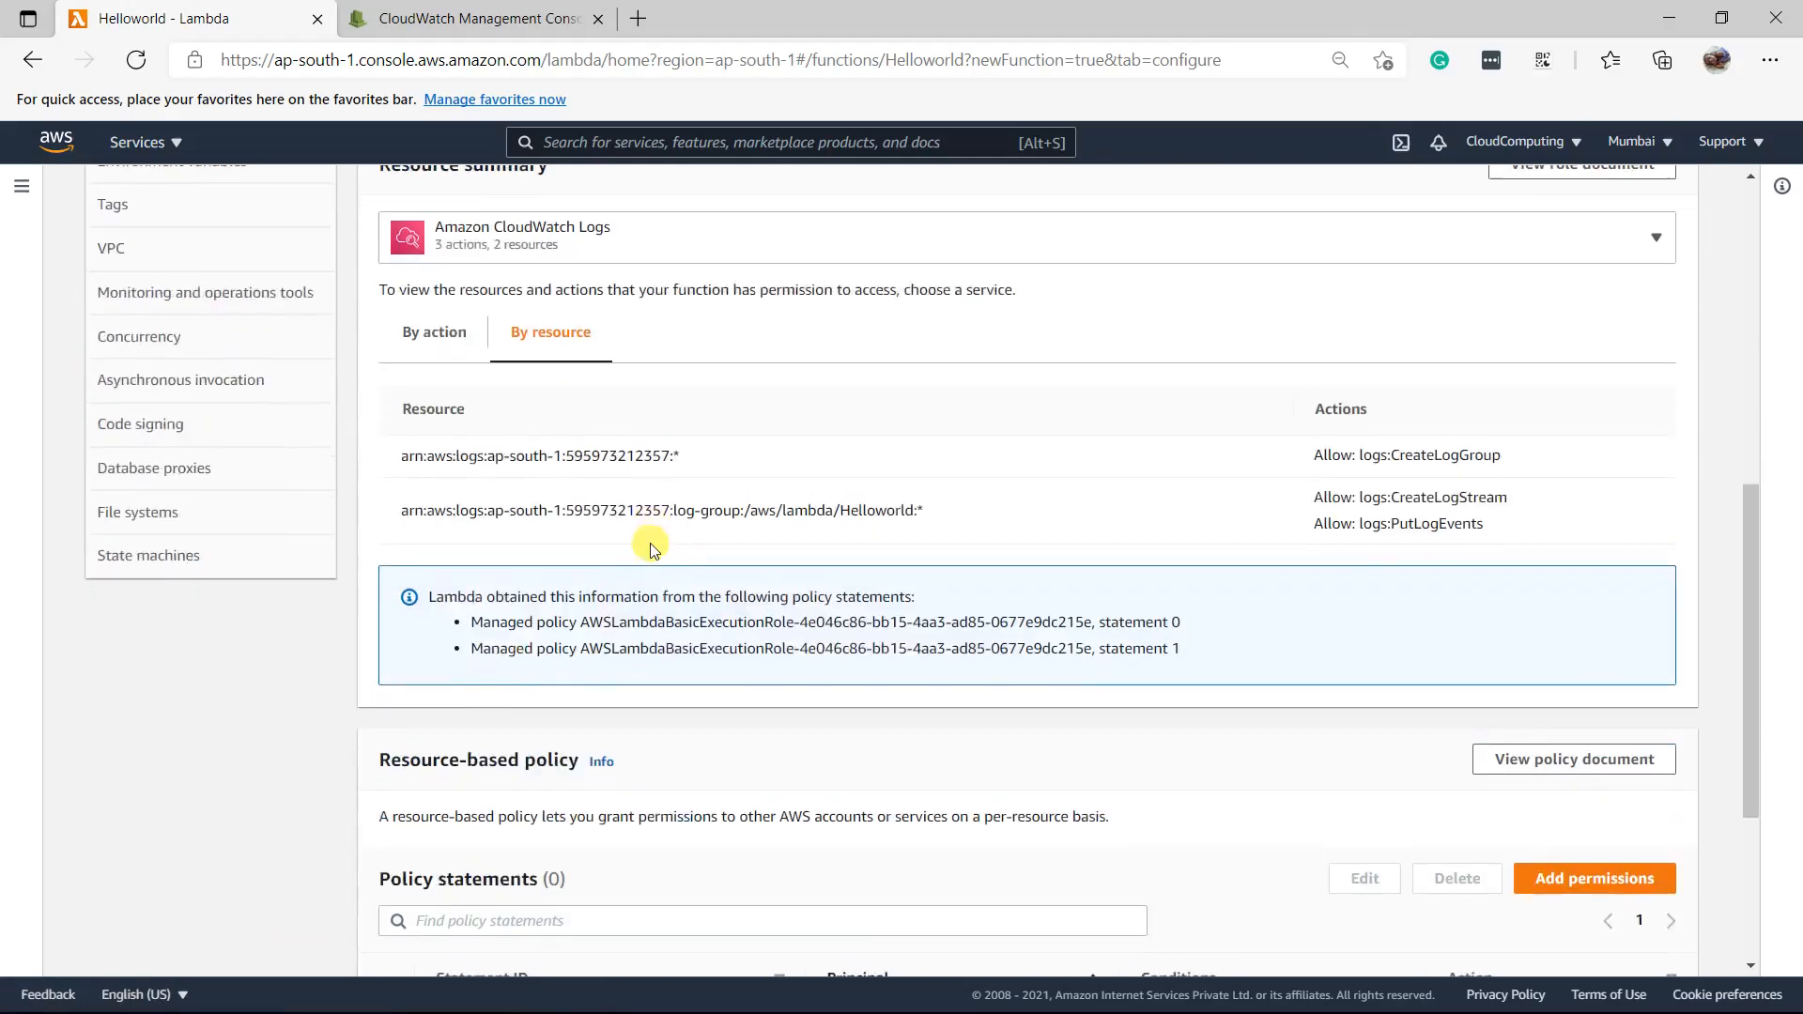
scroll(653, 546, up, 4)
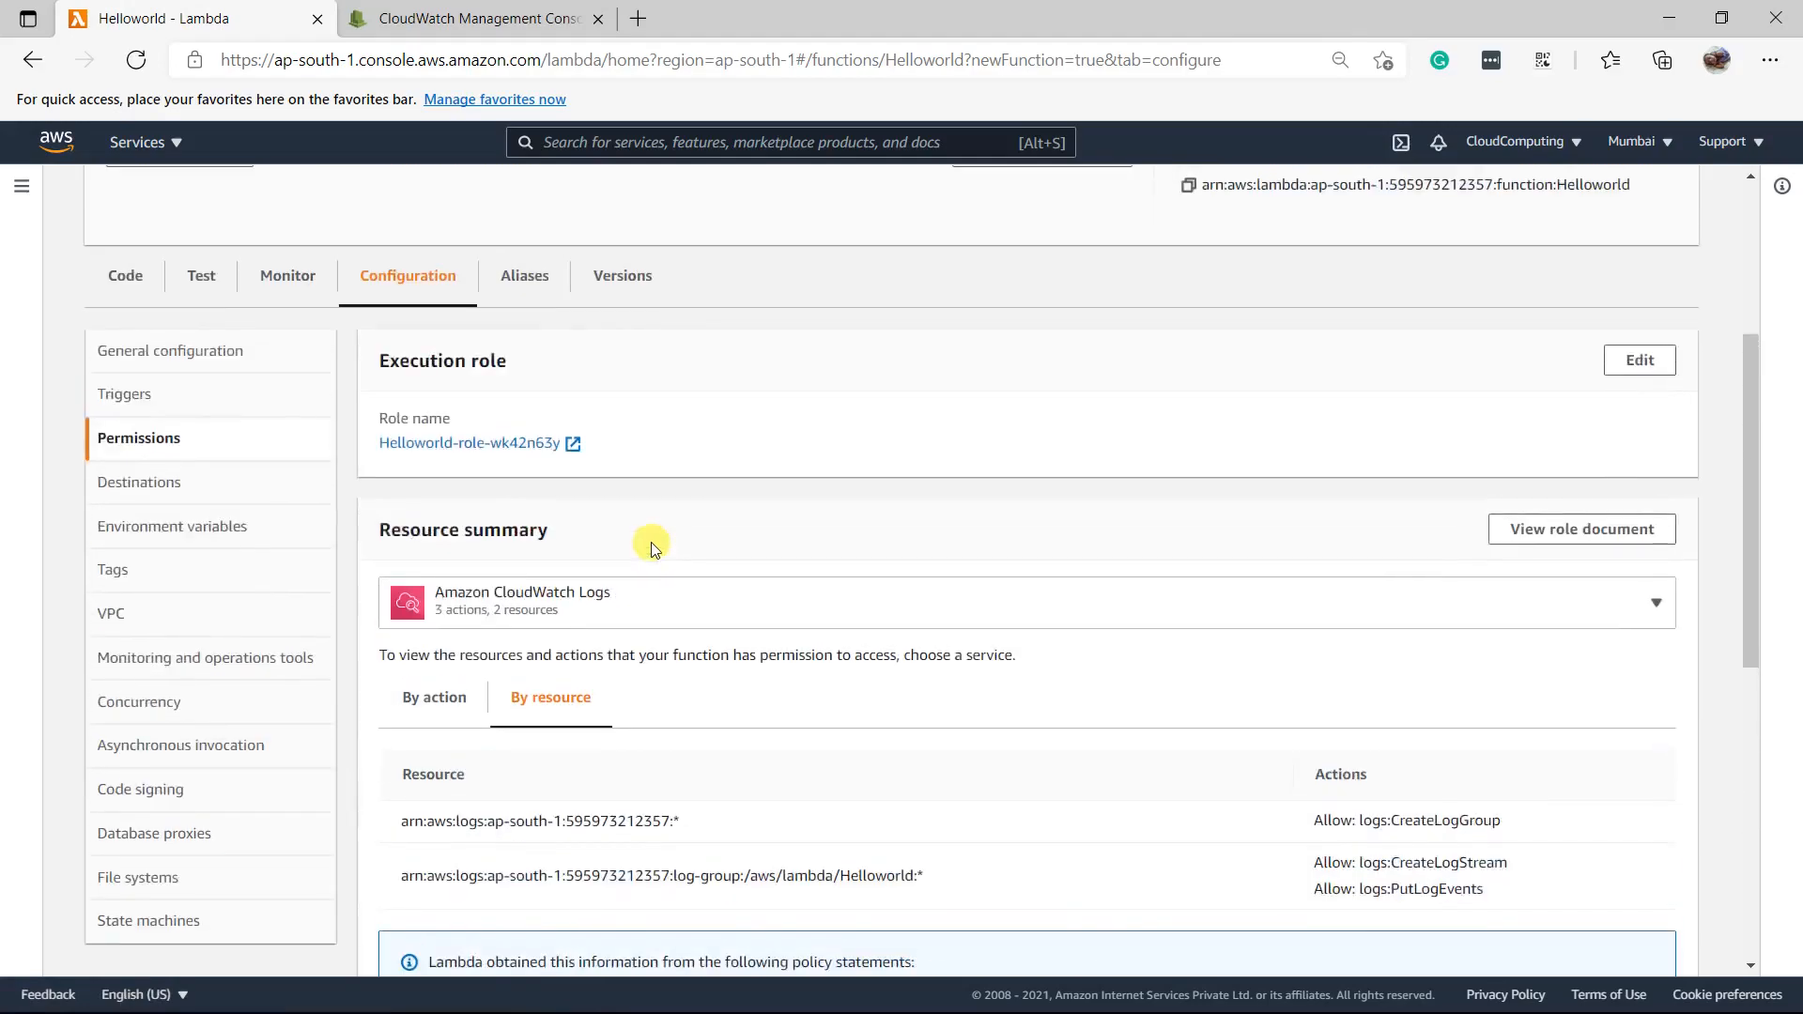
Review the function's destinations configuration and the destination option in the function overview
click(129, 494)
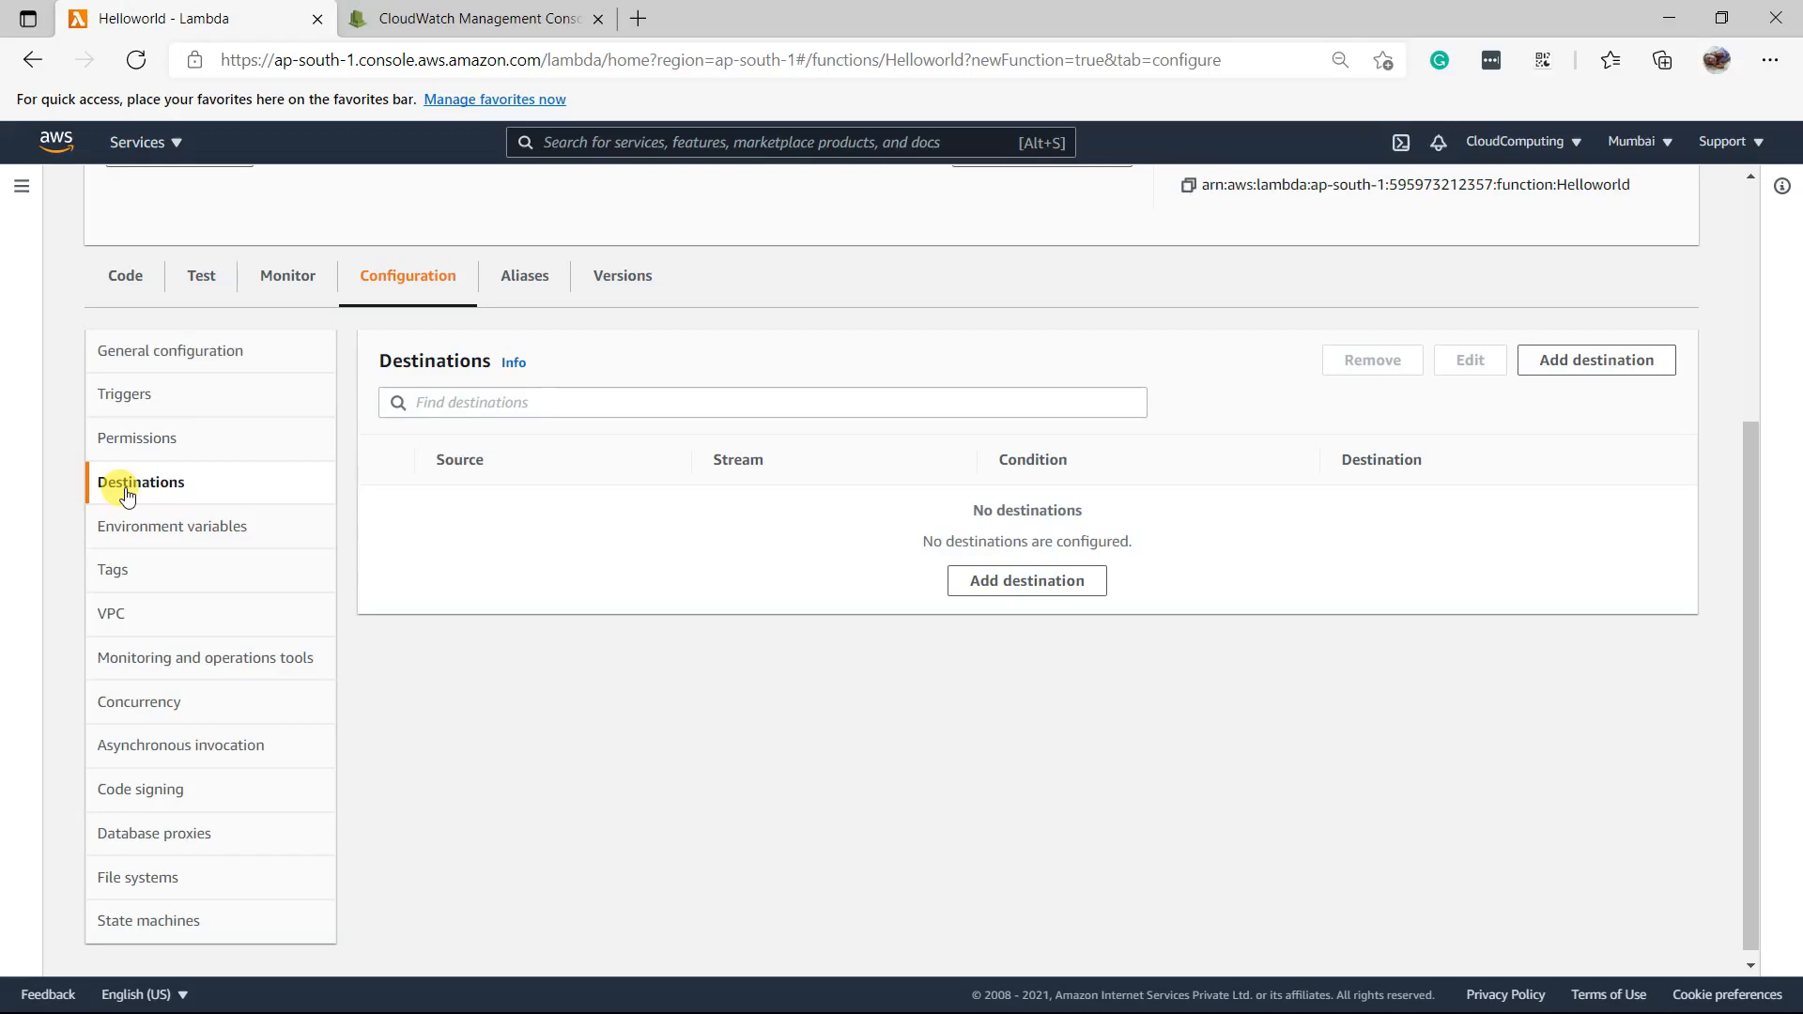
scroll(752, 387, up, 4)
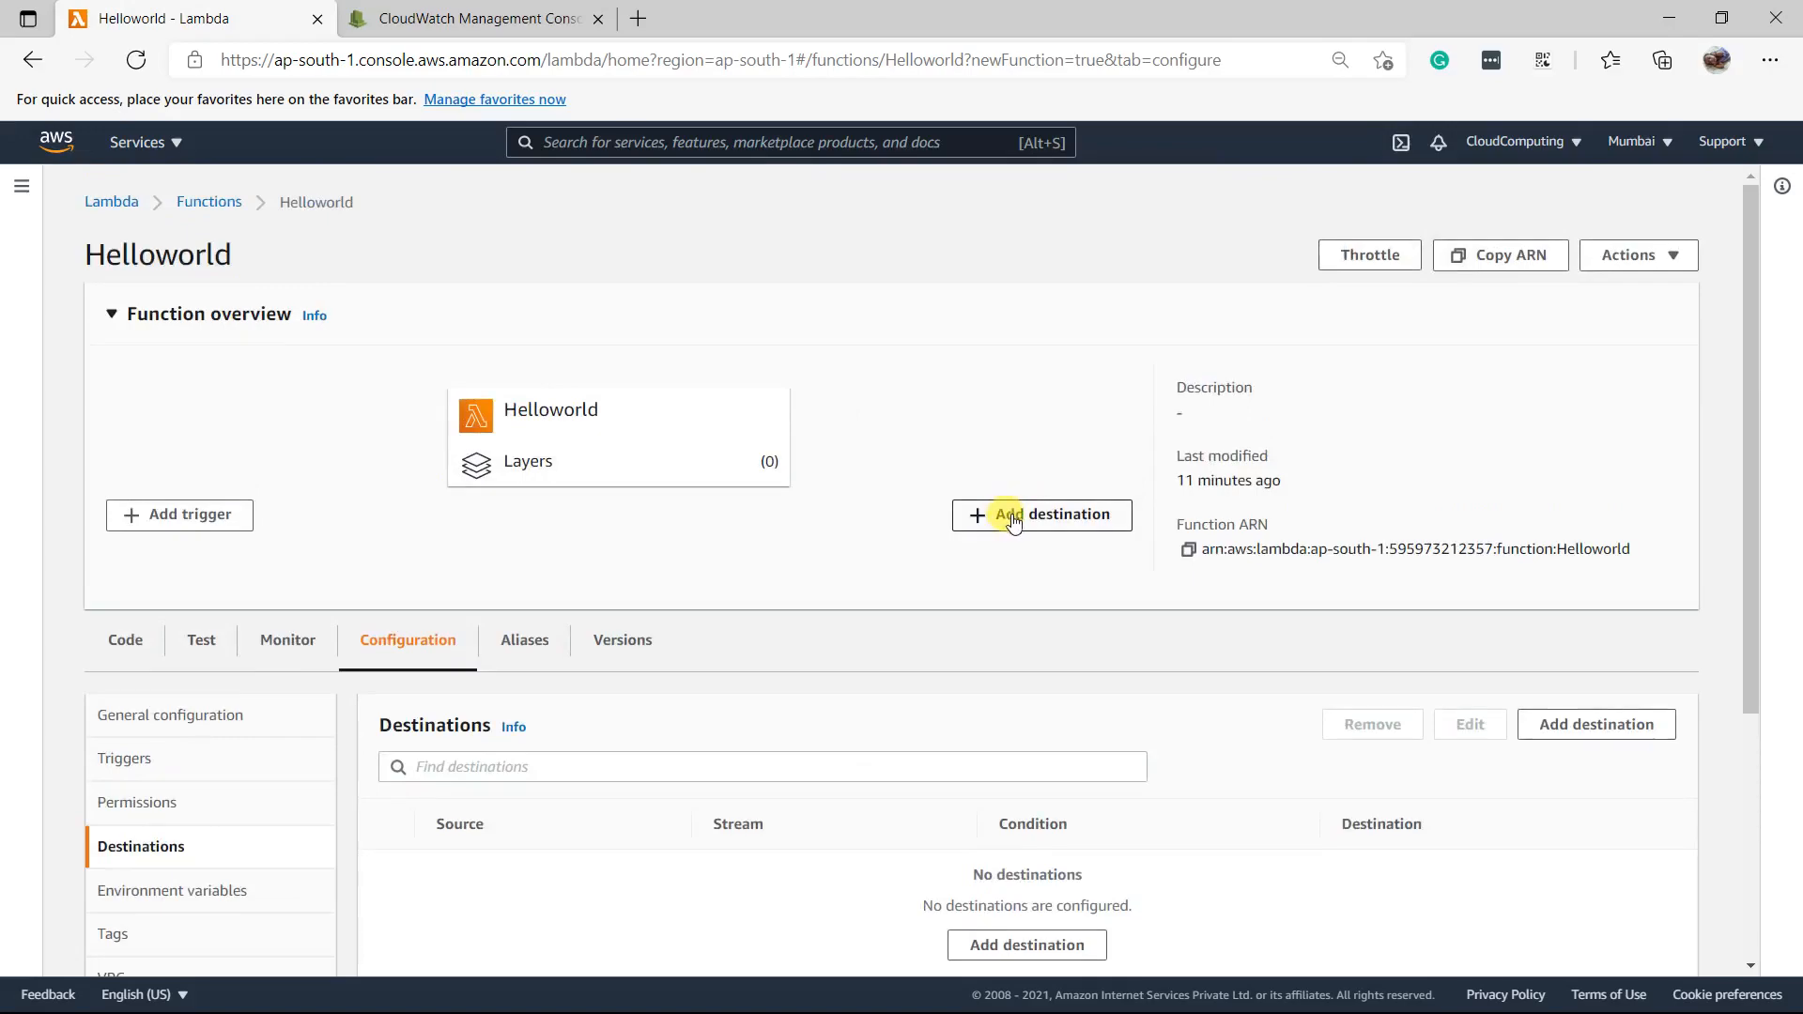
scroll(1011, 520, down, 4)
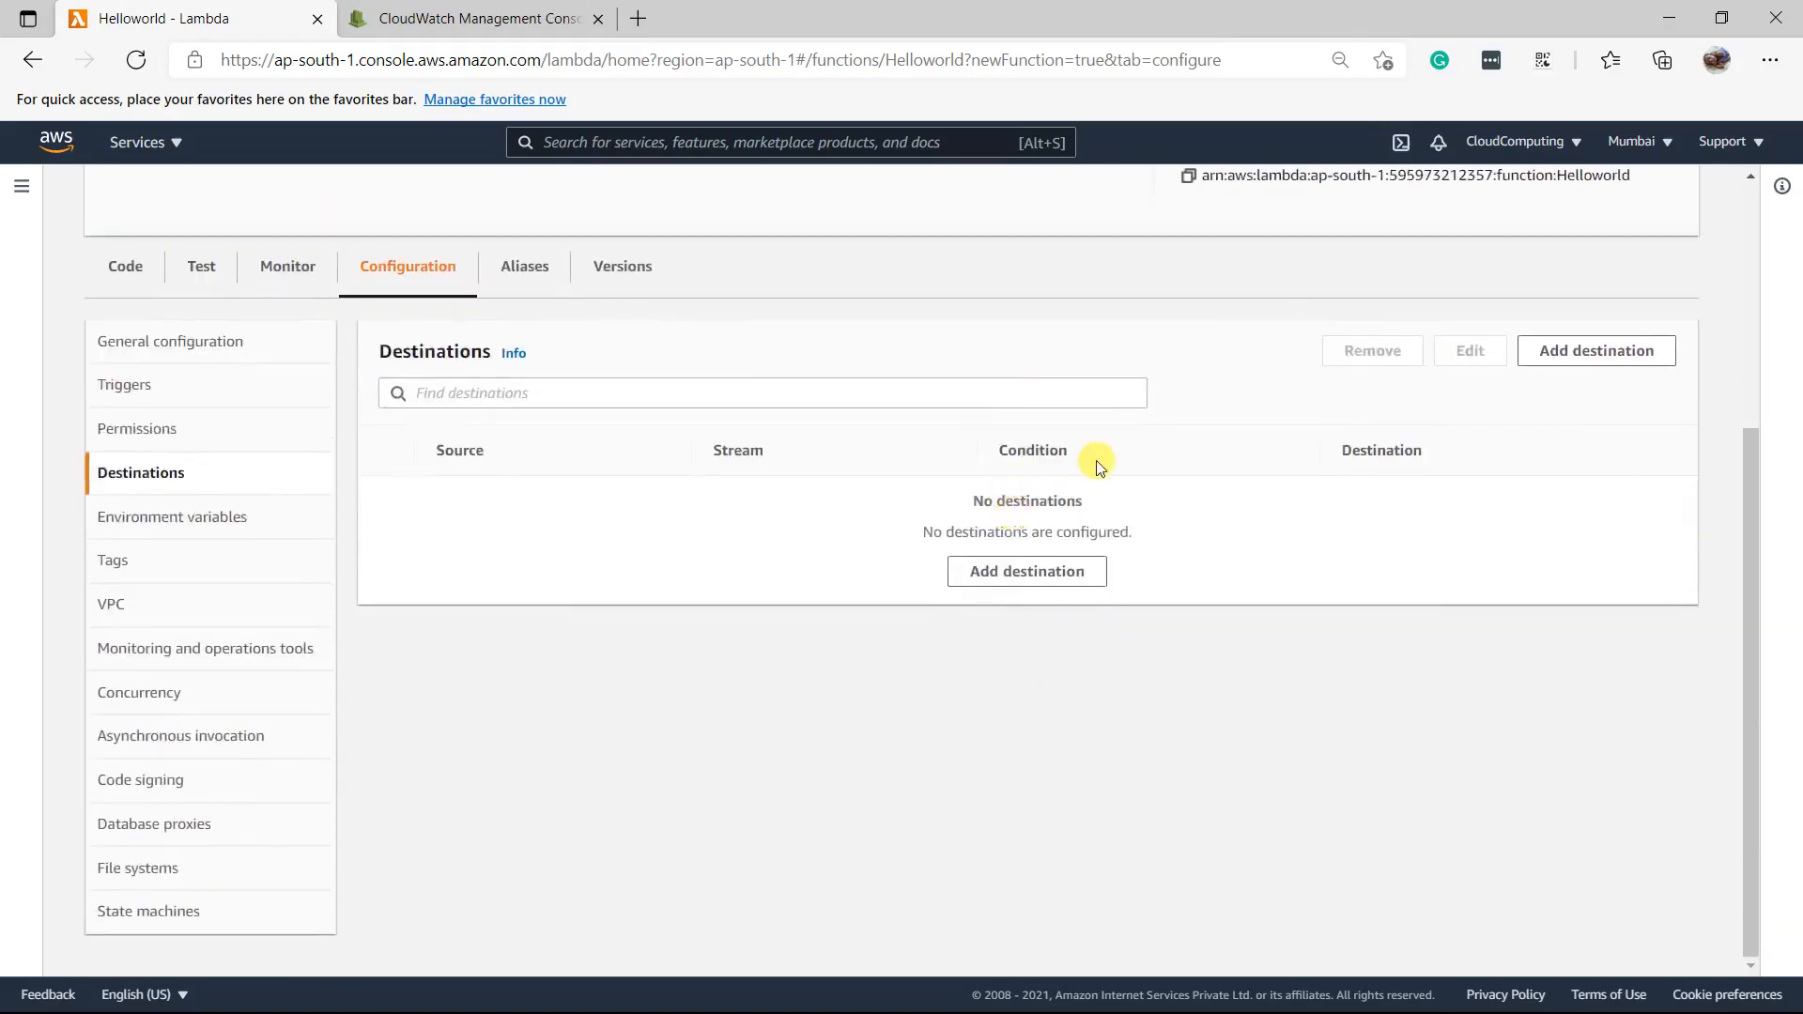
Look through the function's environment variables, tags and VPC configuration
click(151, 524)
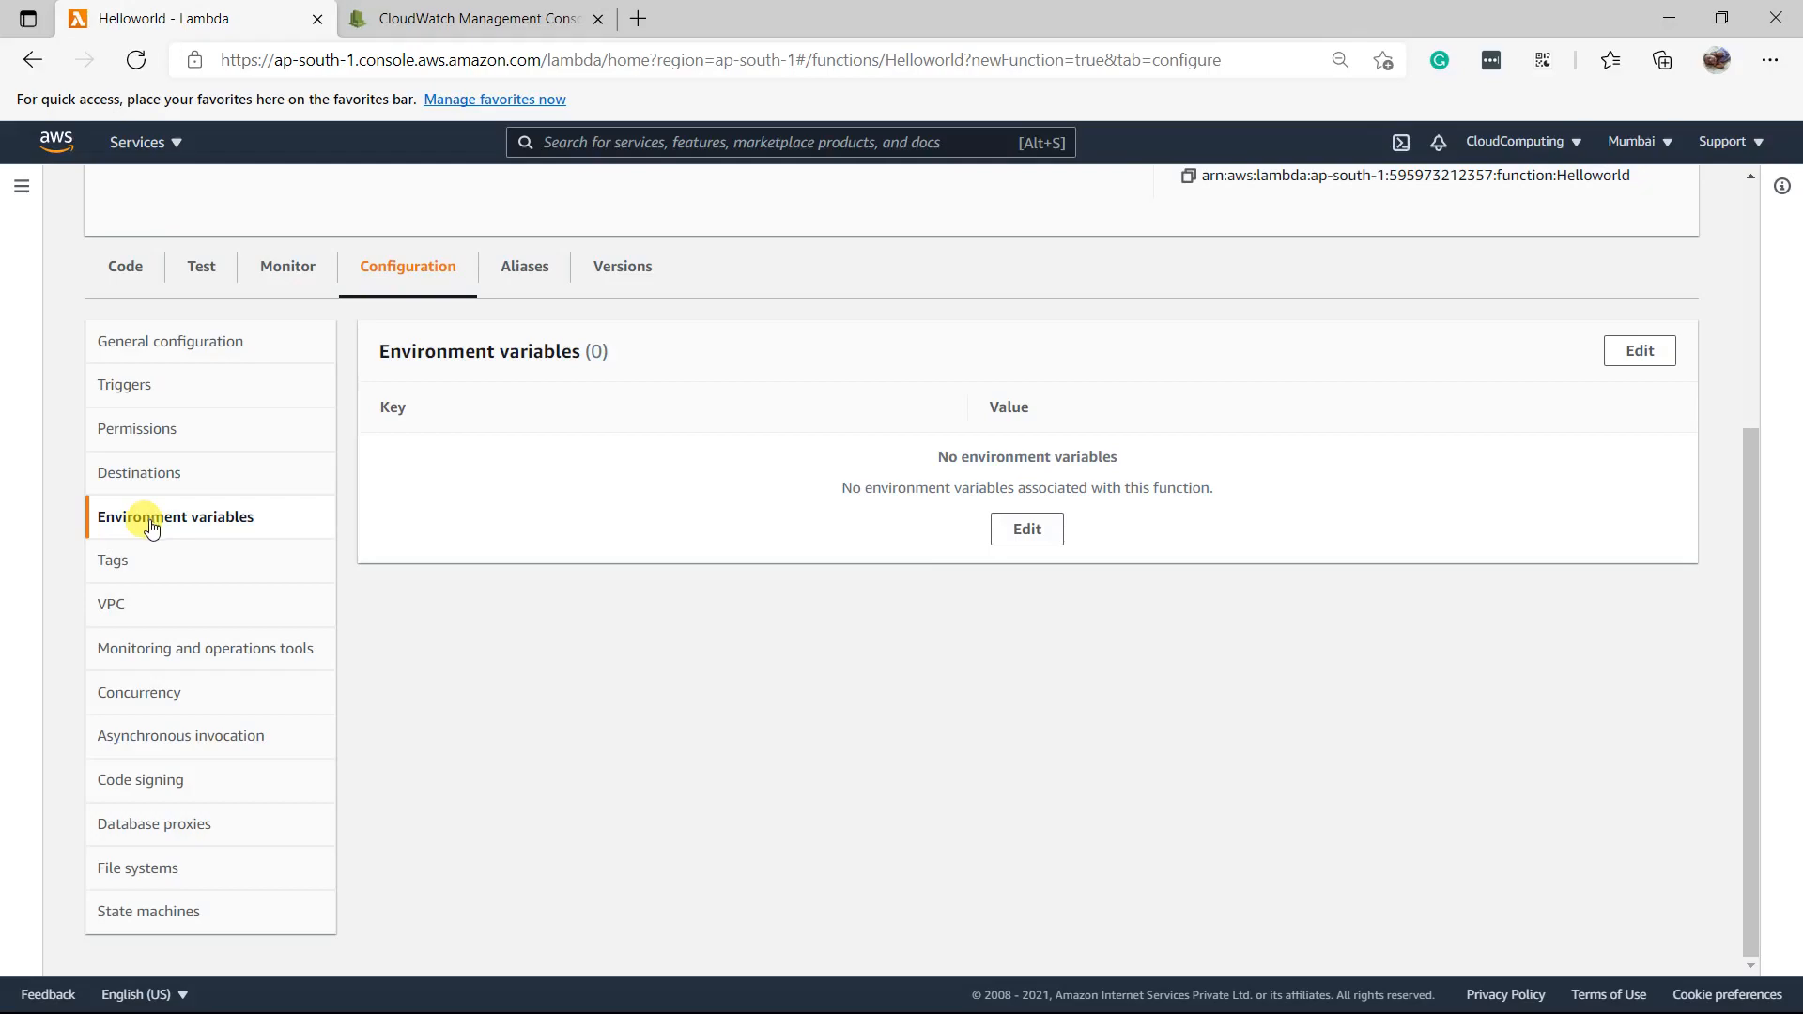
click(114, 562)
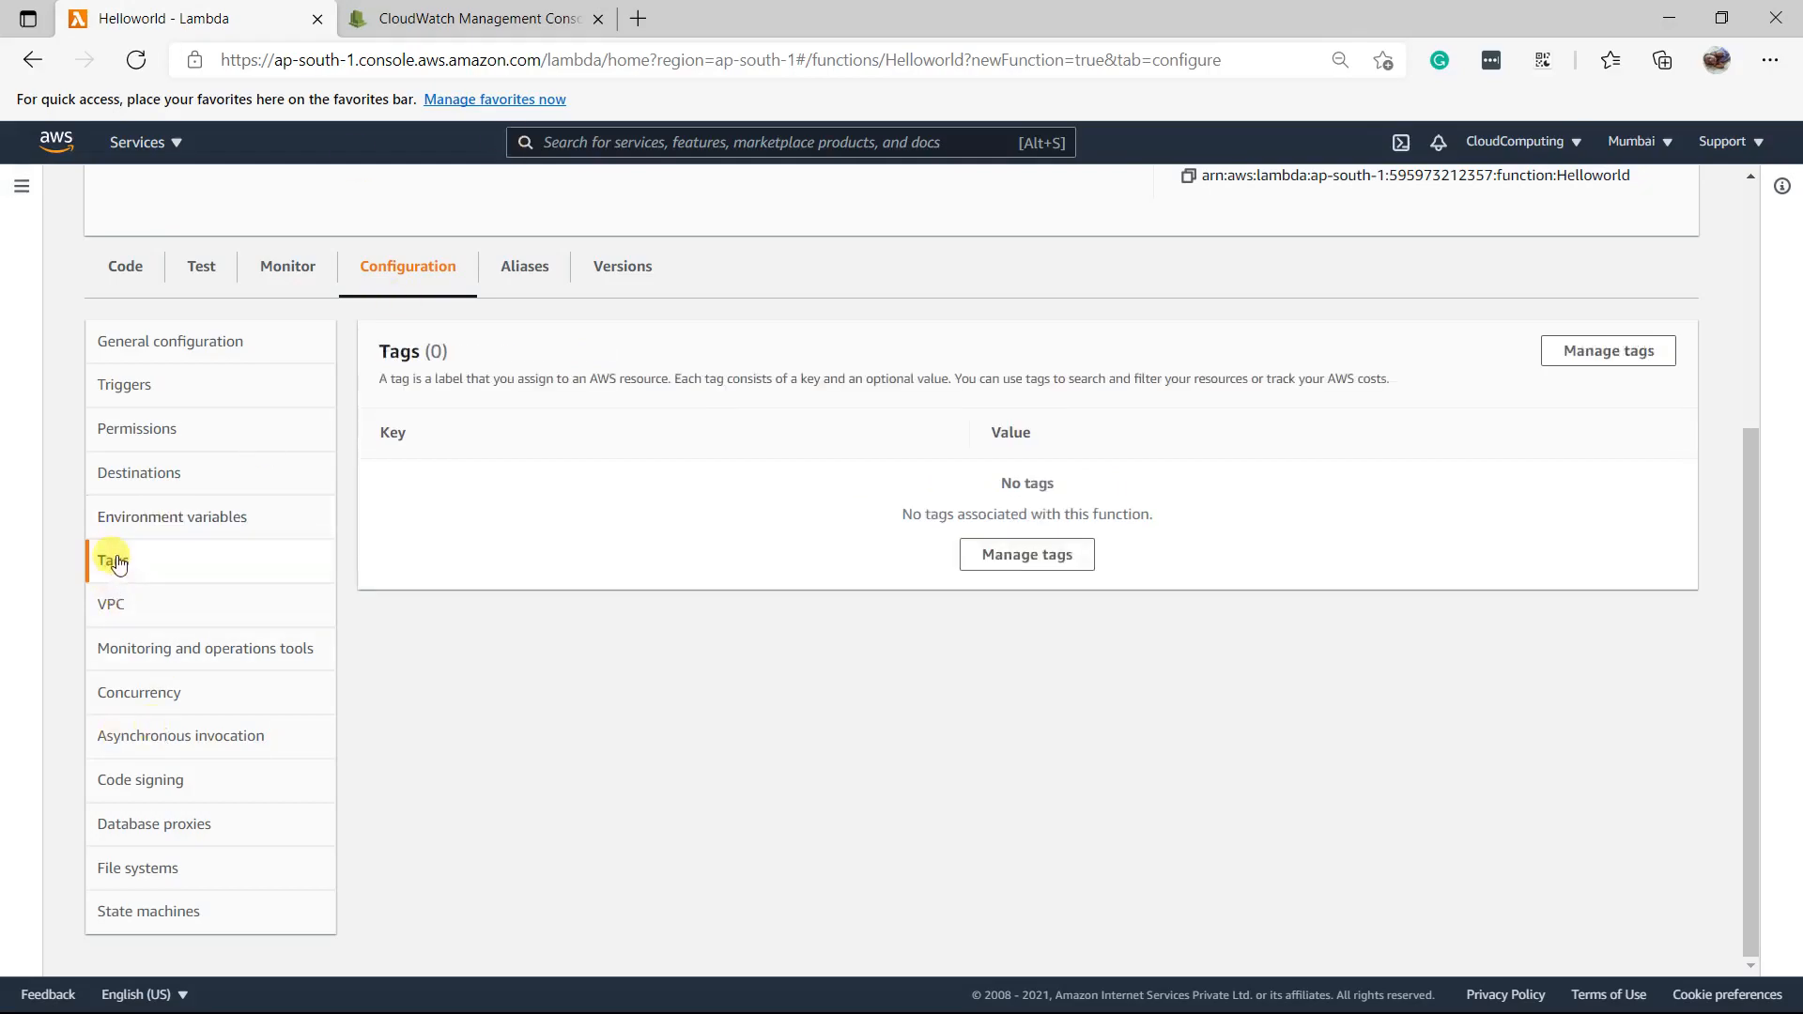
click(103, 620)
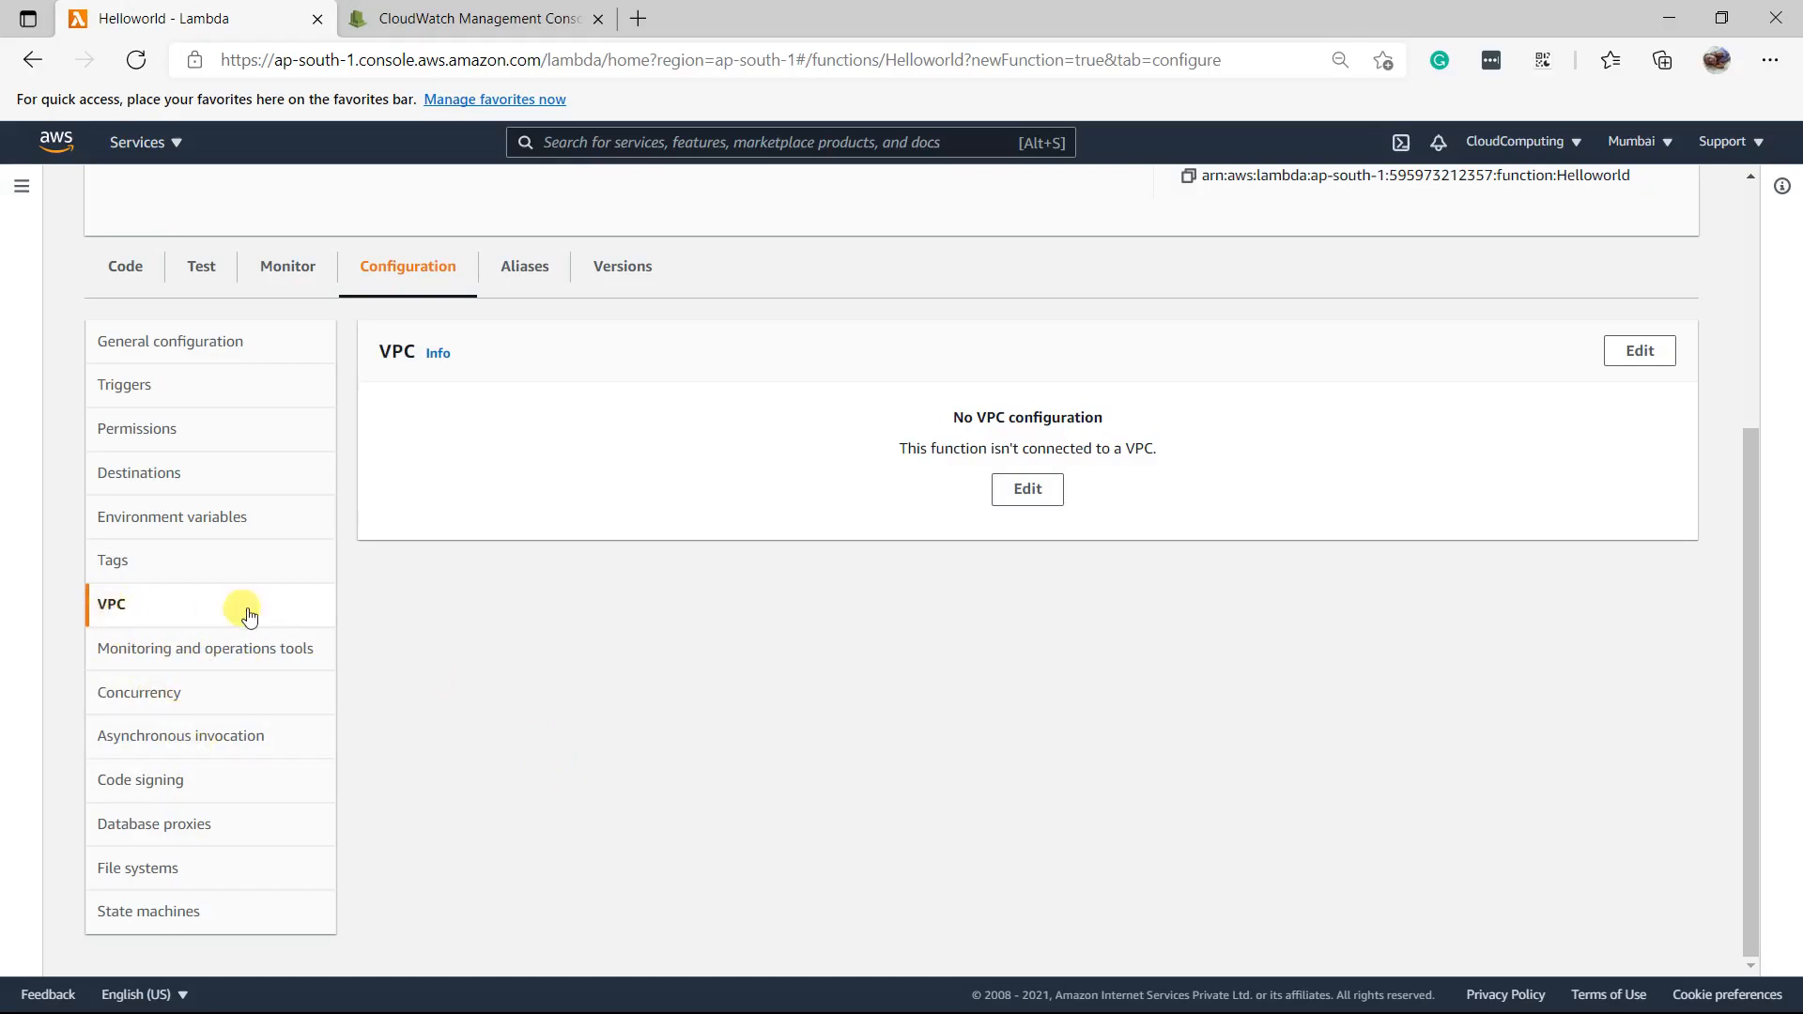
scroll(251, 611, up, 1)
scroll(261, 612, up, 2)
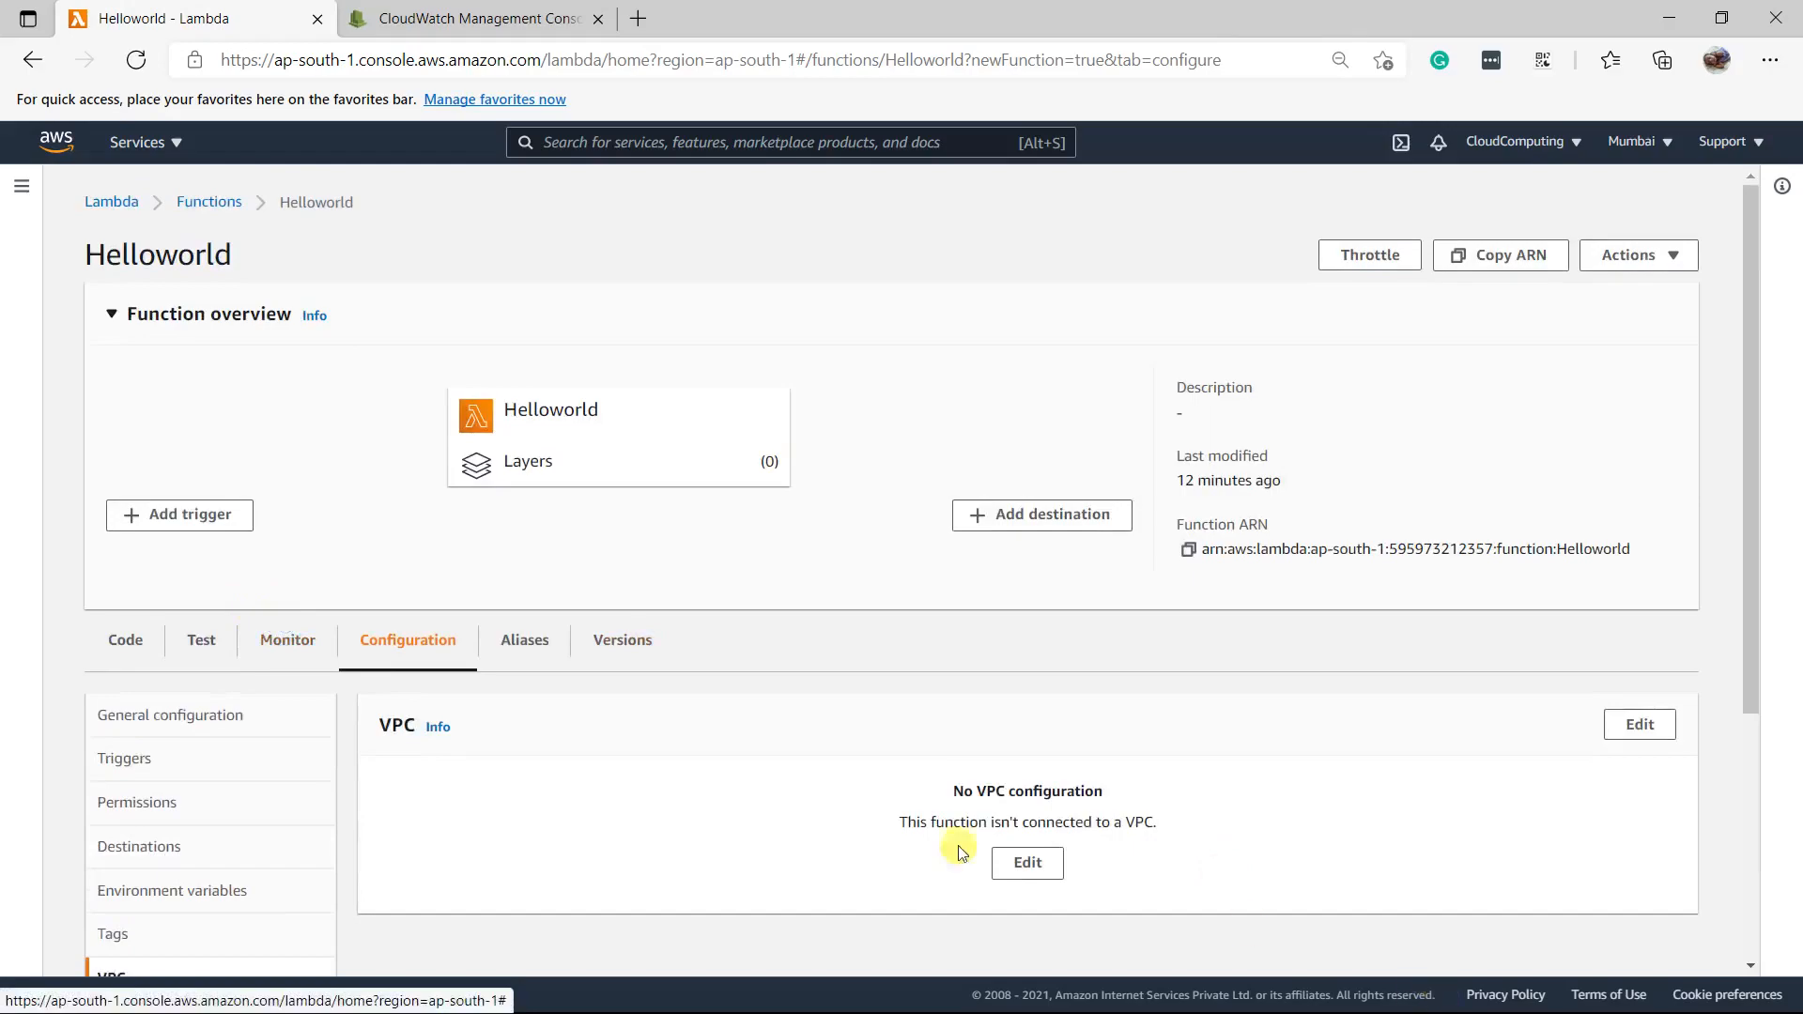
Review the function's aliases and published versions, checking the code source in between
click(524, 640)
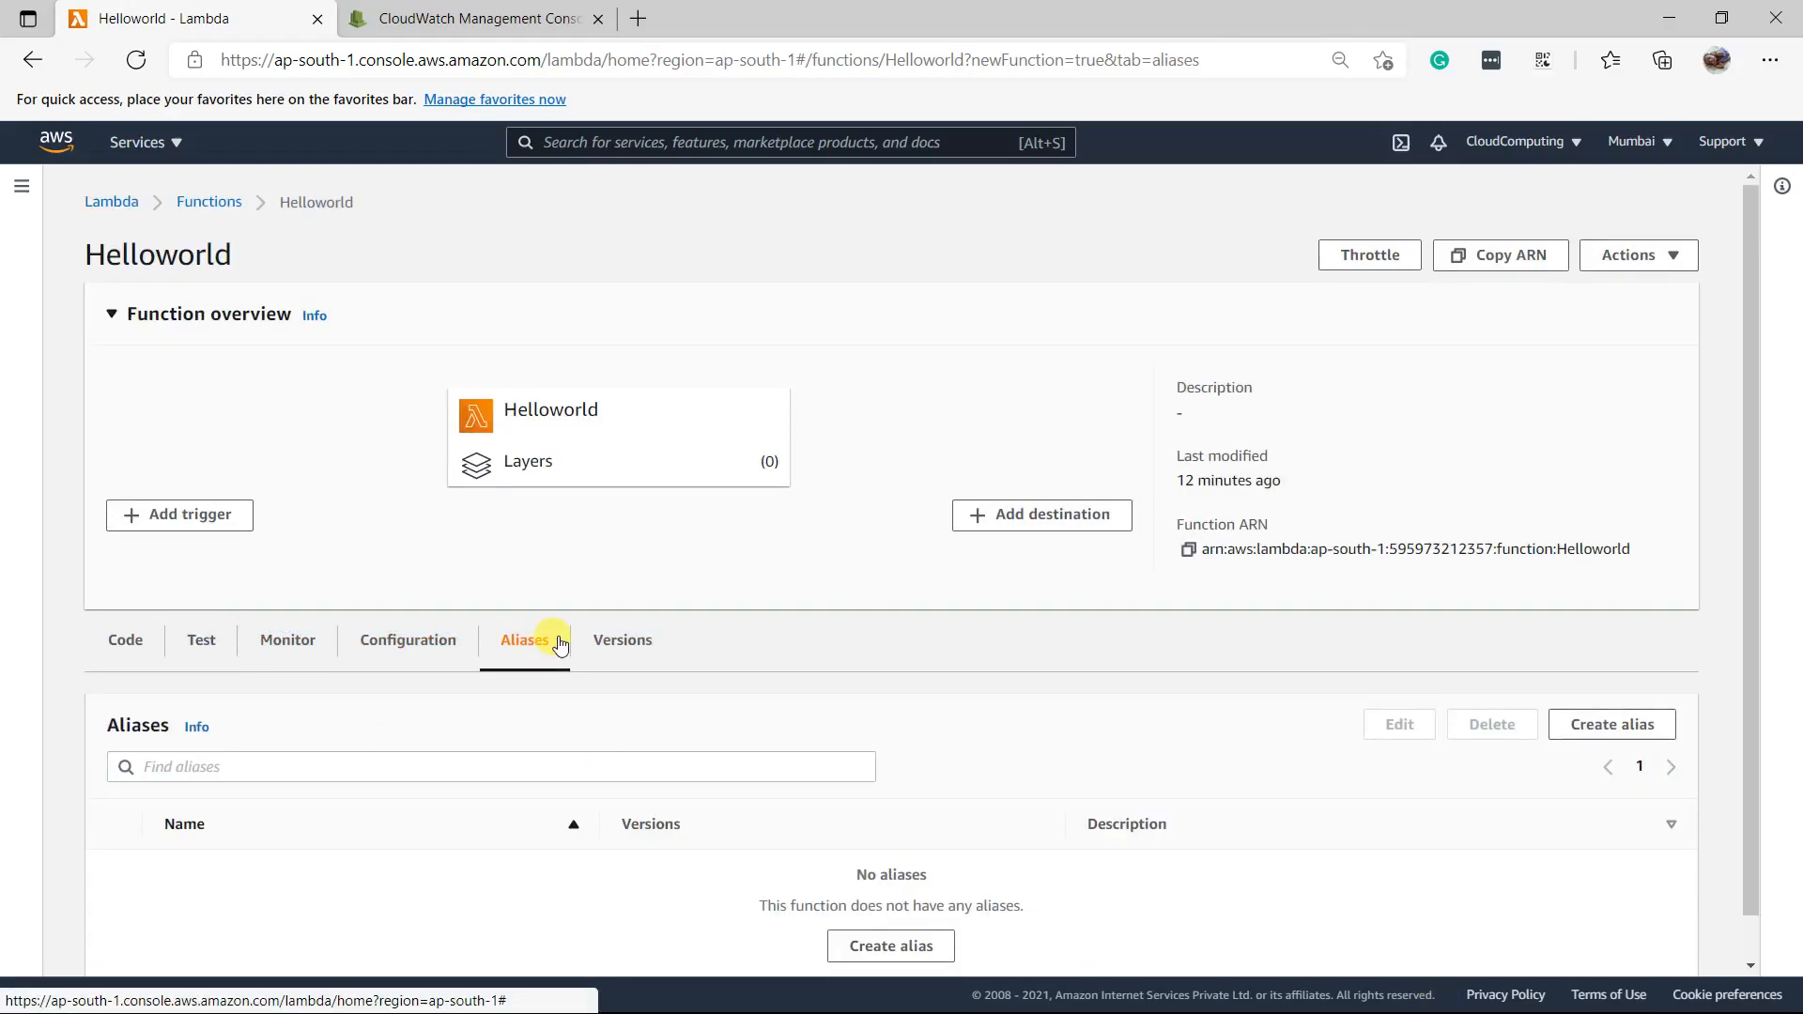
click(606, 642)
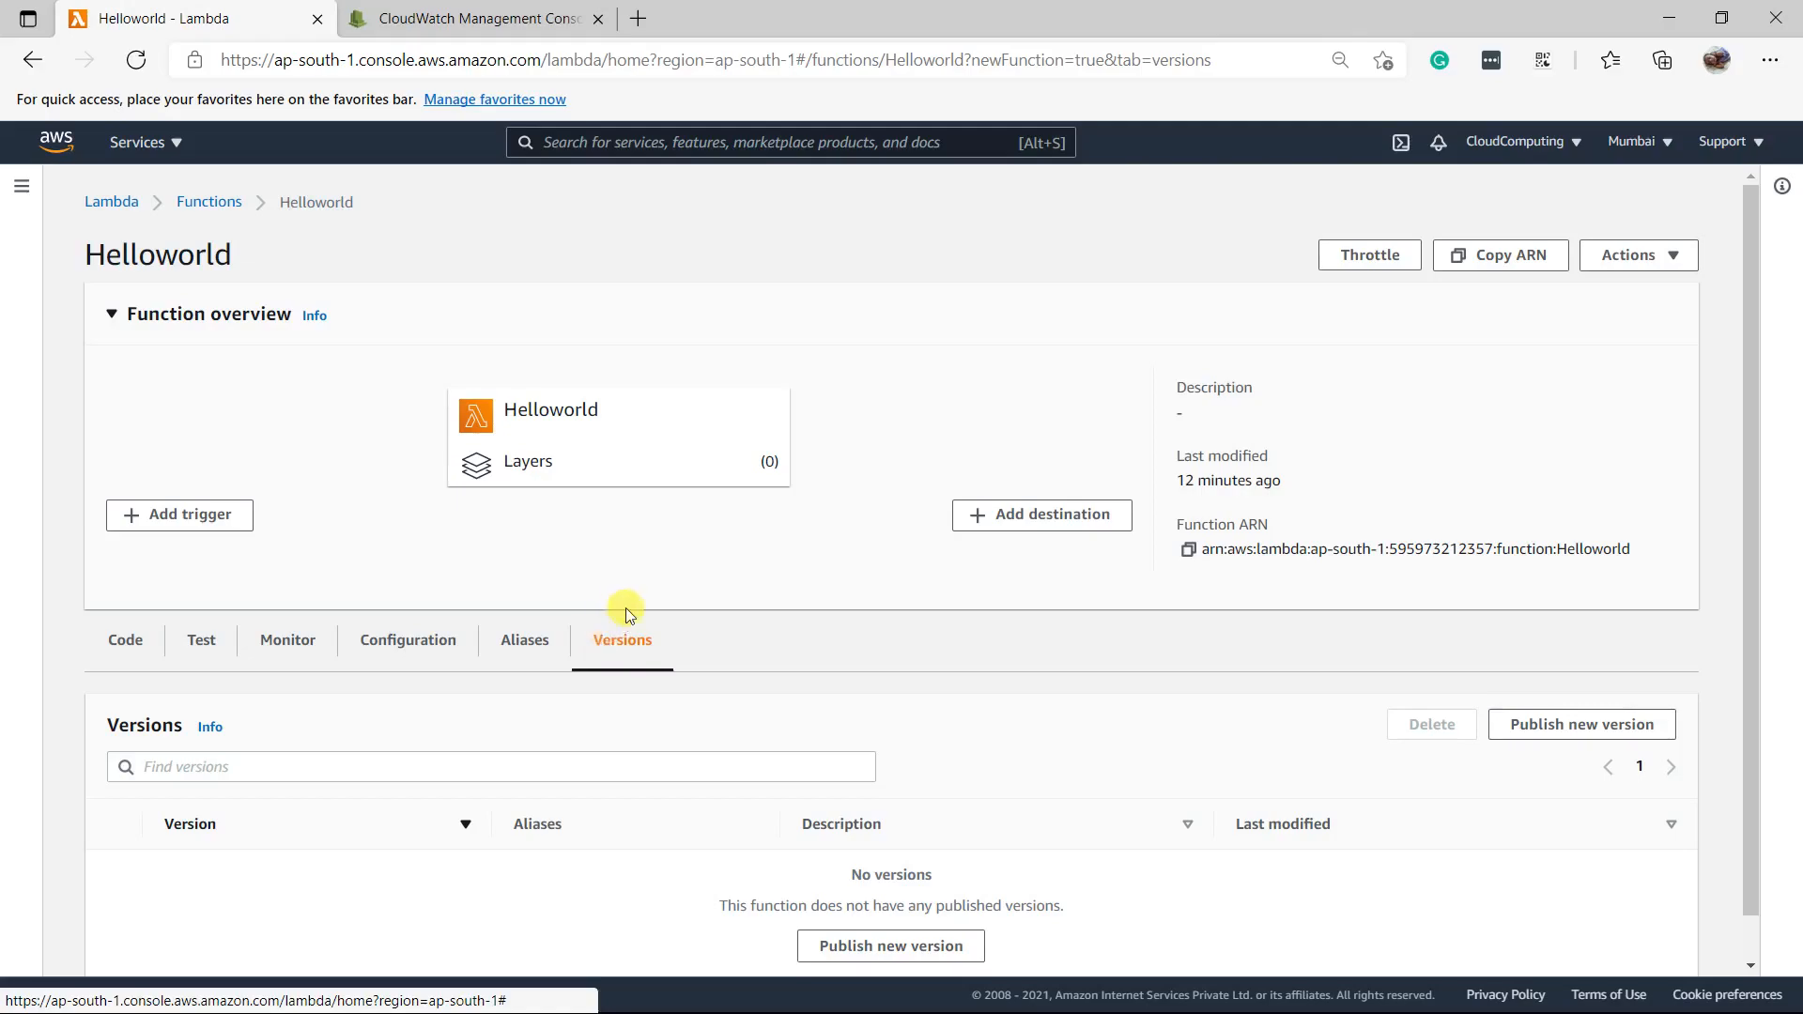
click(136, 647)
scroll(136, 648, down, 5)
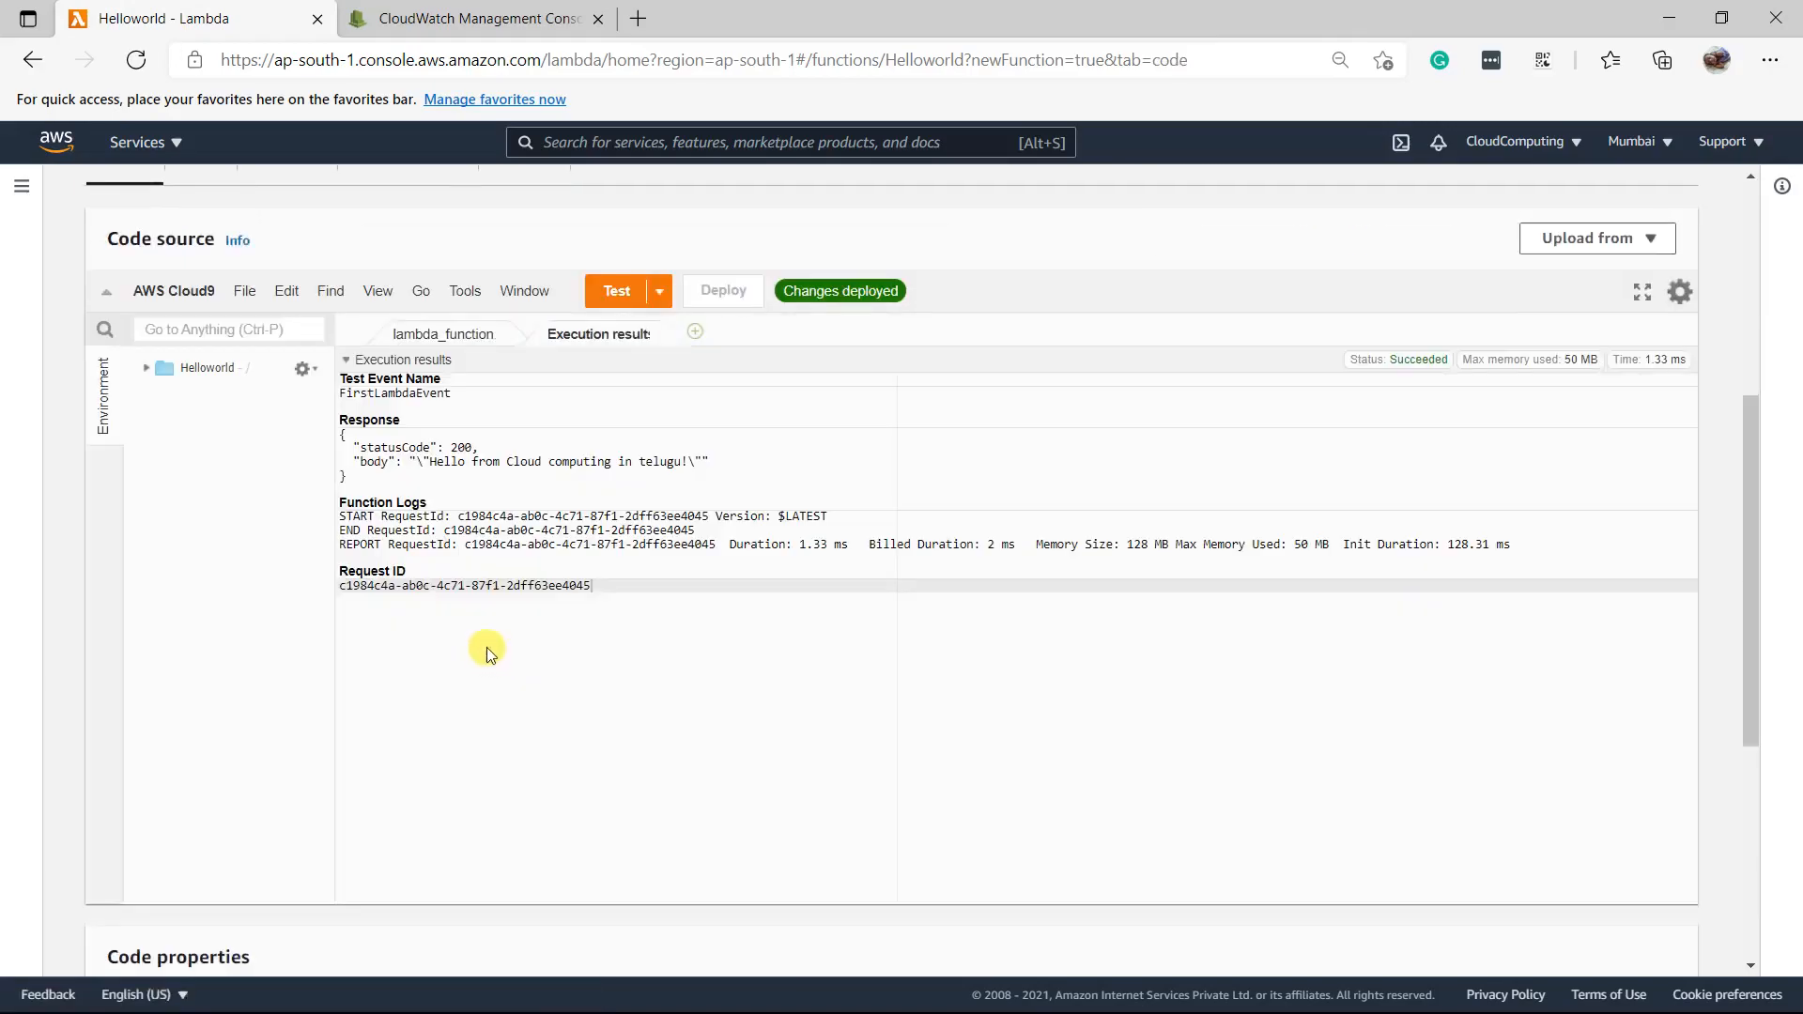
scroll(488, 639, up, 5)
click(608, 644)
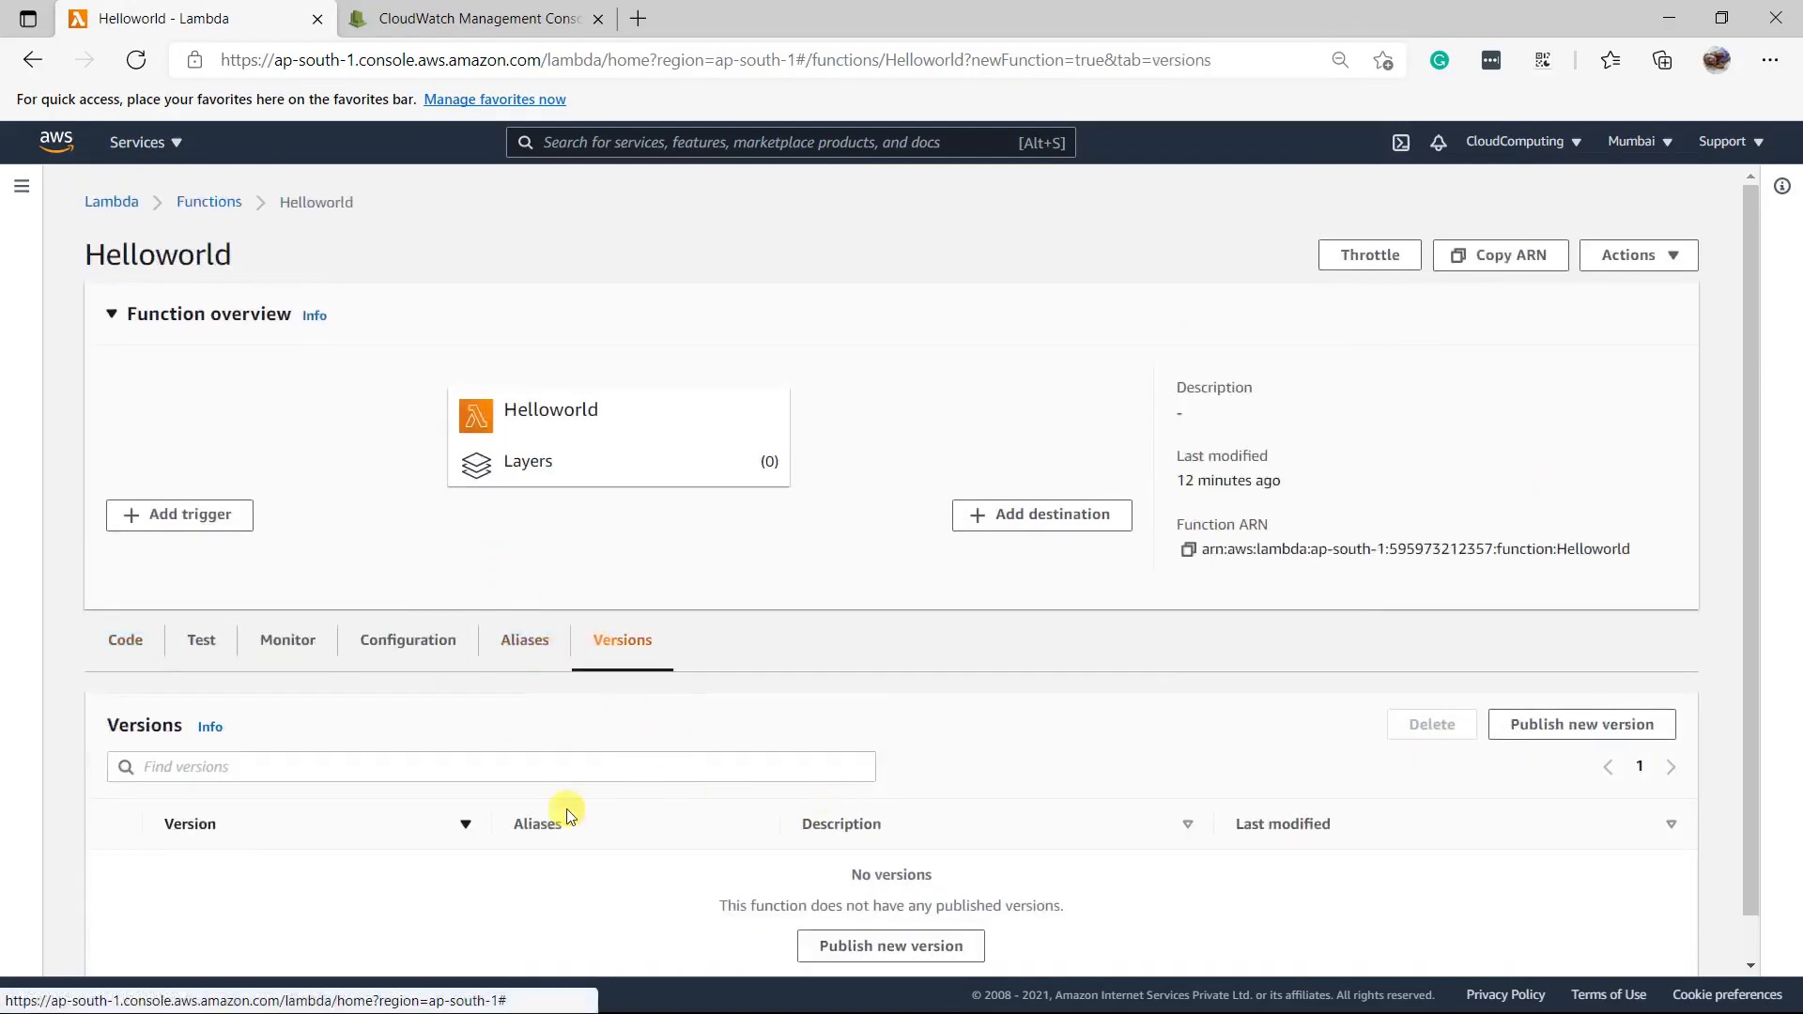
scroll(907, 817, down, 1)
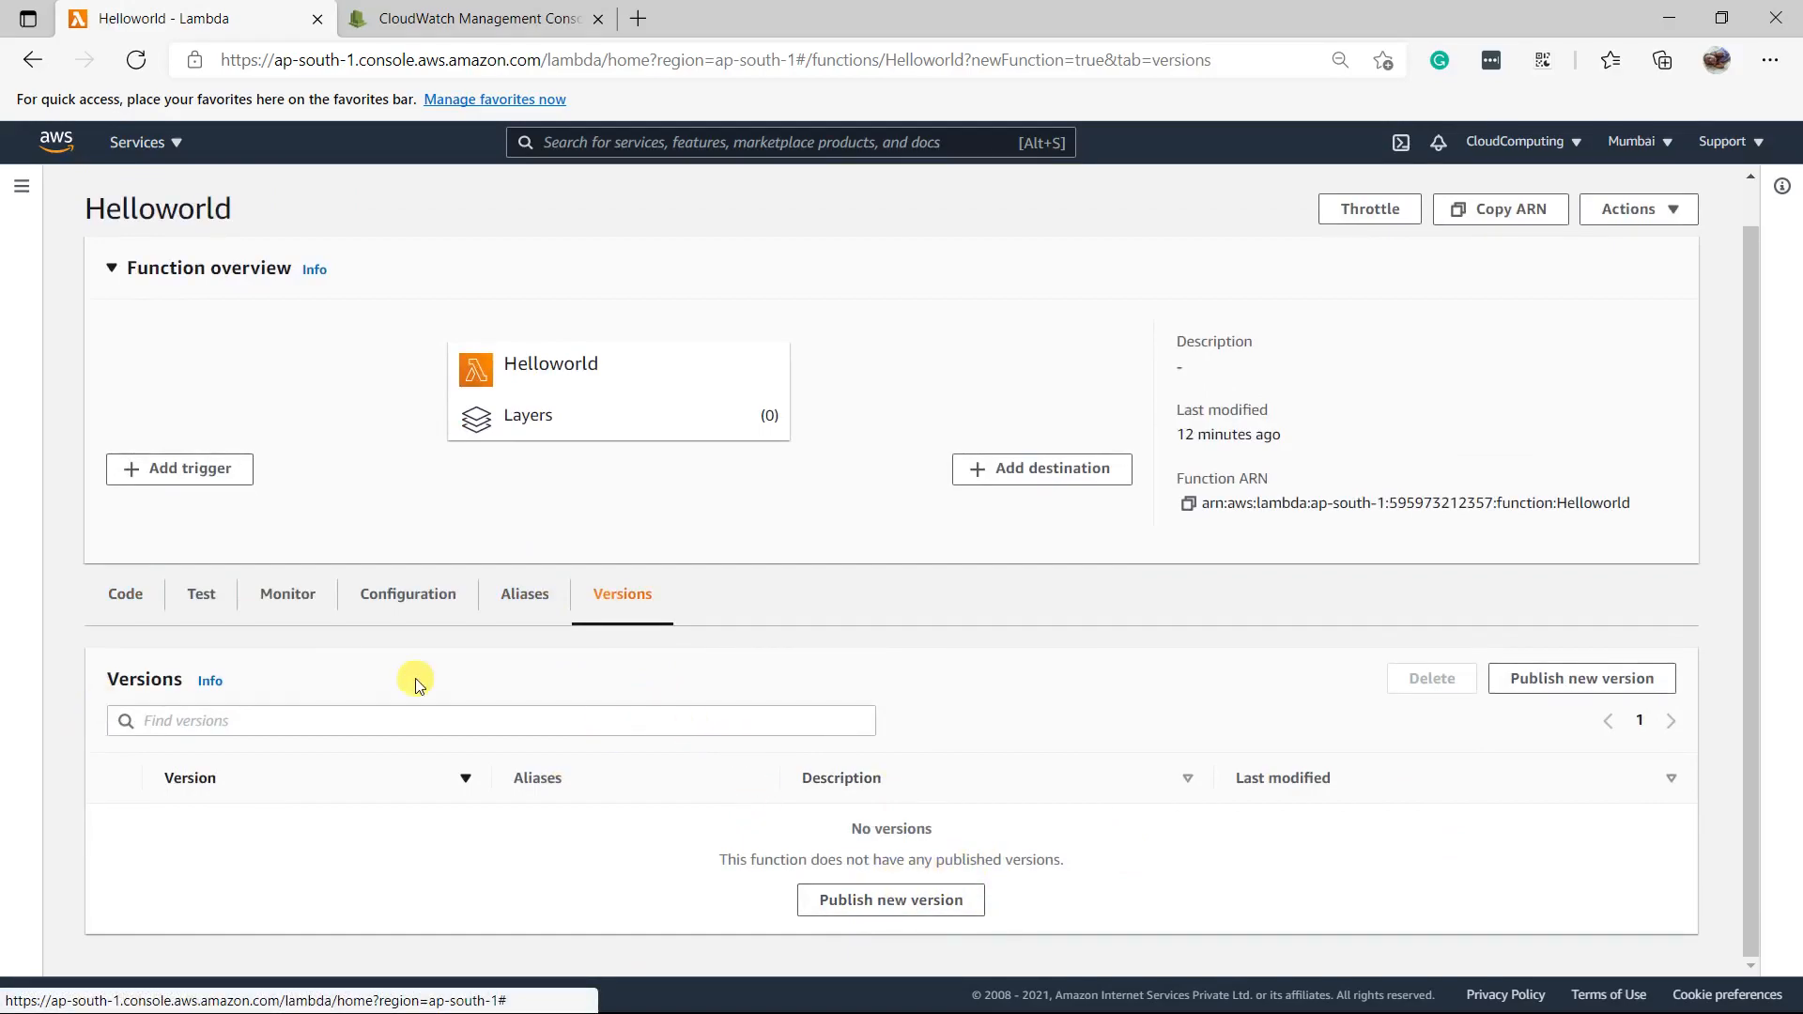
Return to the function's code source and display the lambda_function file
click(137, 597)
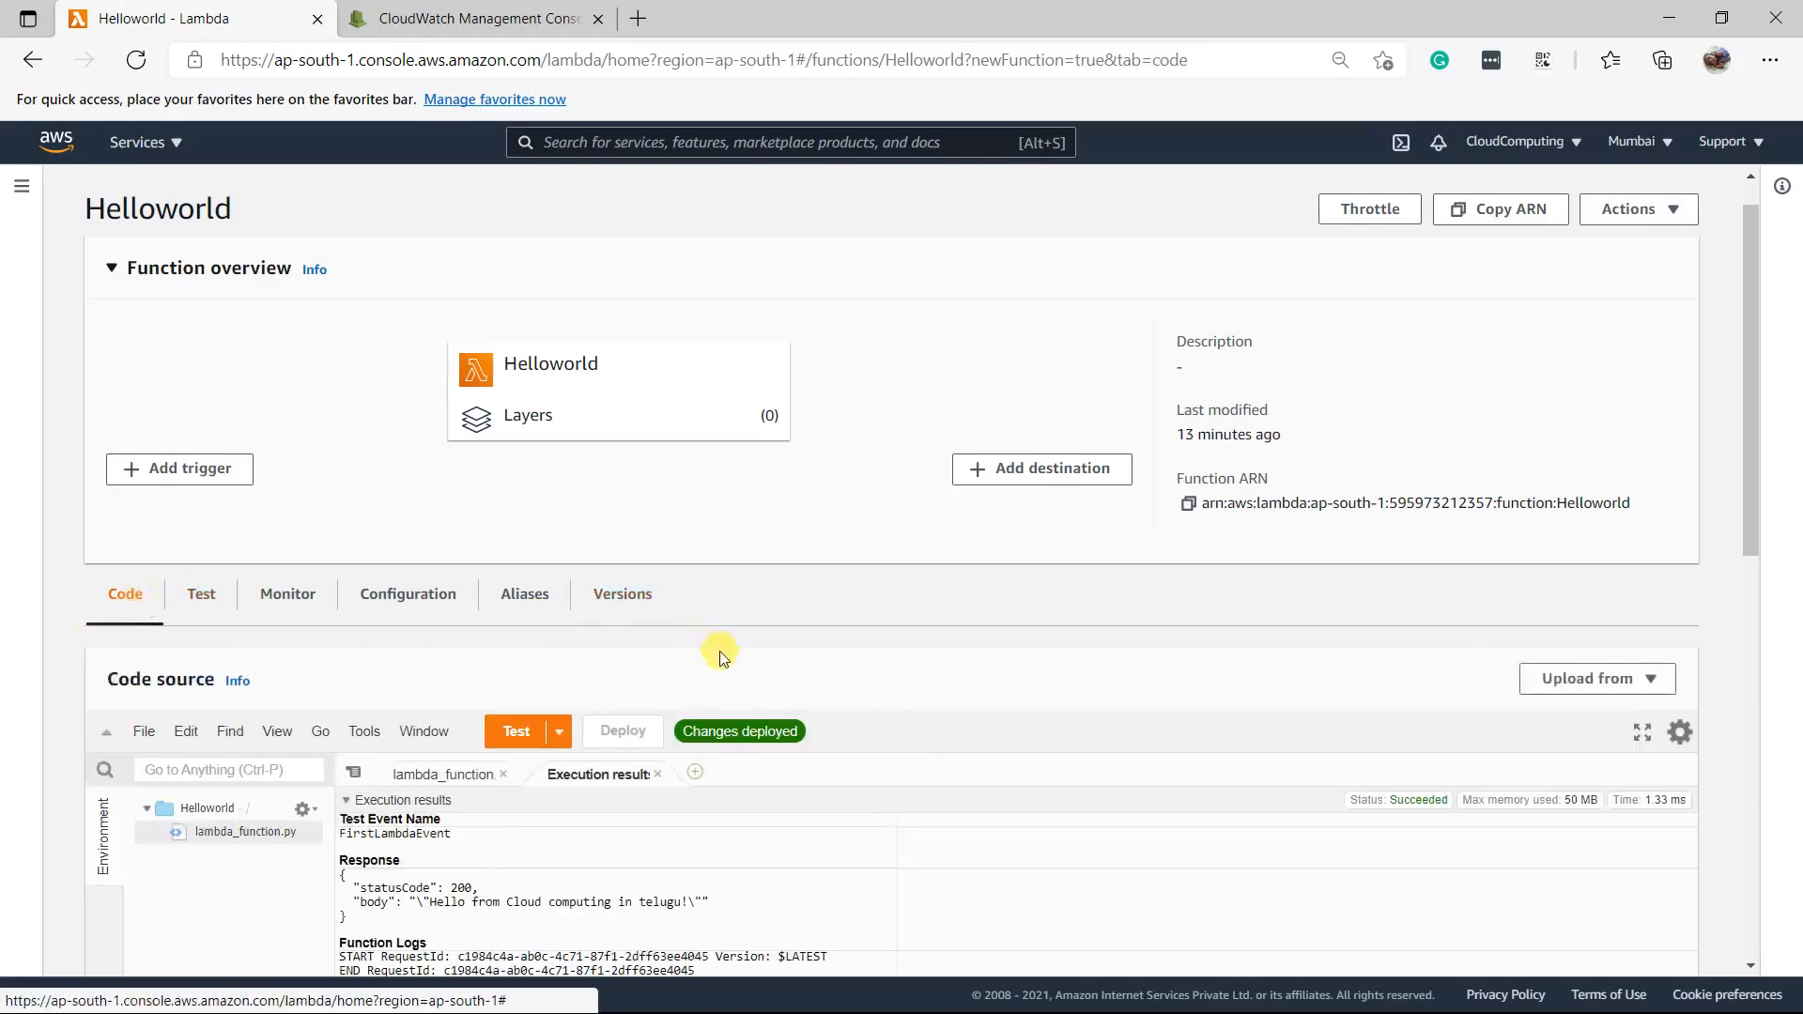
click(413, 775)
scroll(1198, 588, up, 1)
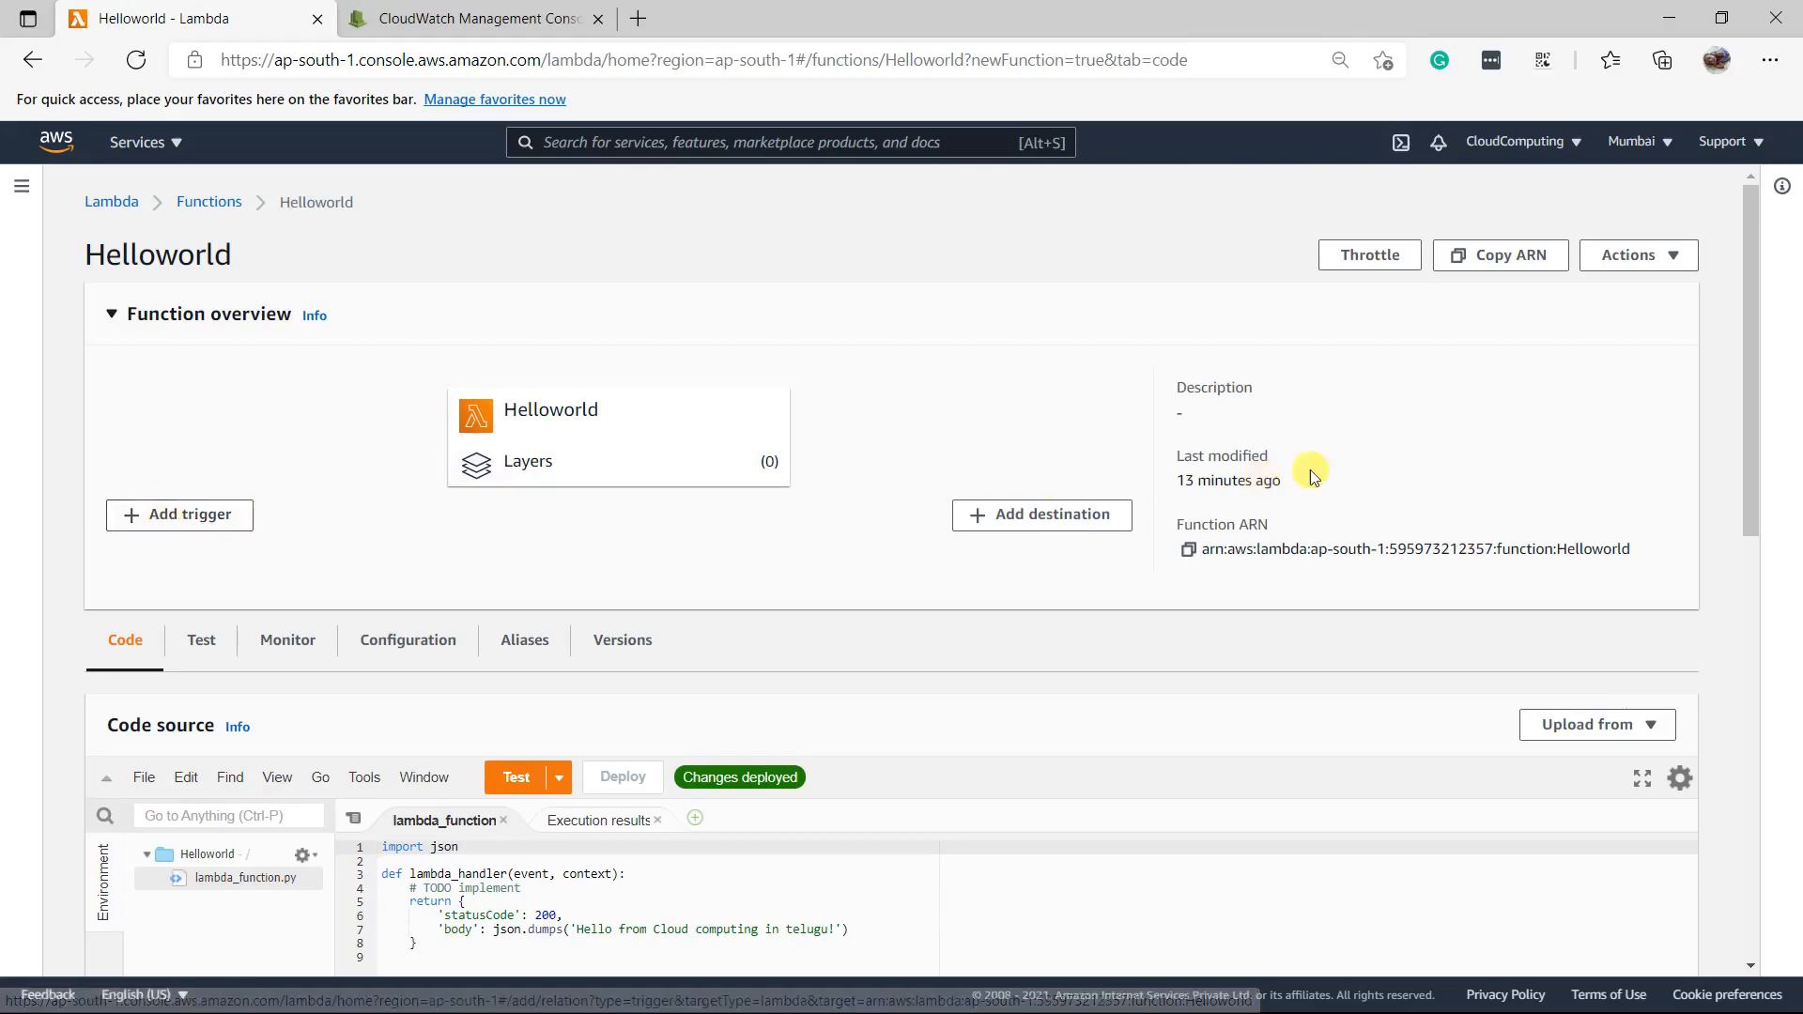
Look through the additional actions available for the Helloworld function and its overview
click(1653, 268)
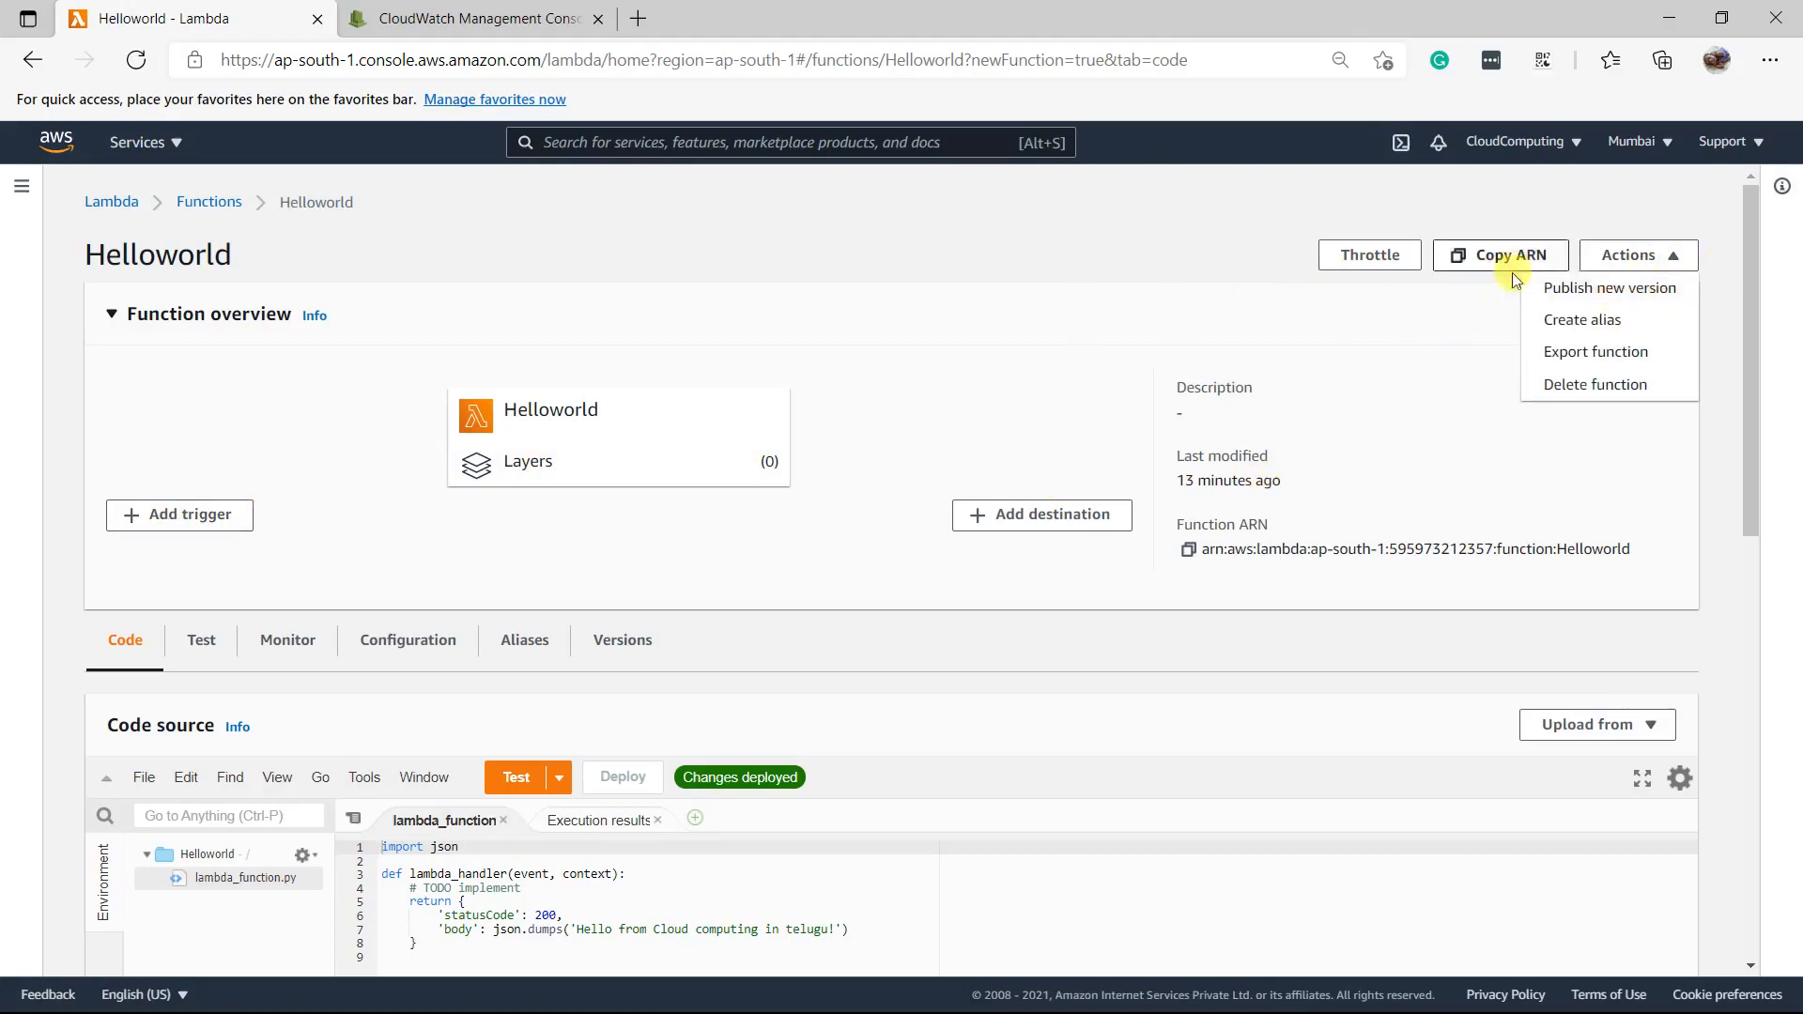
click(1179, 221)
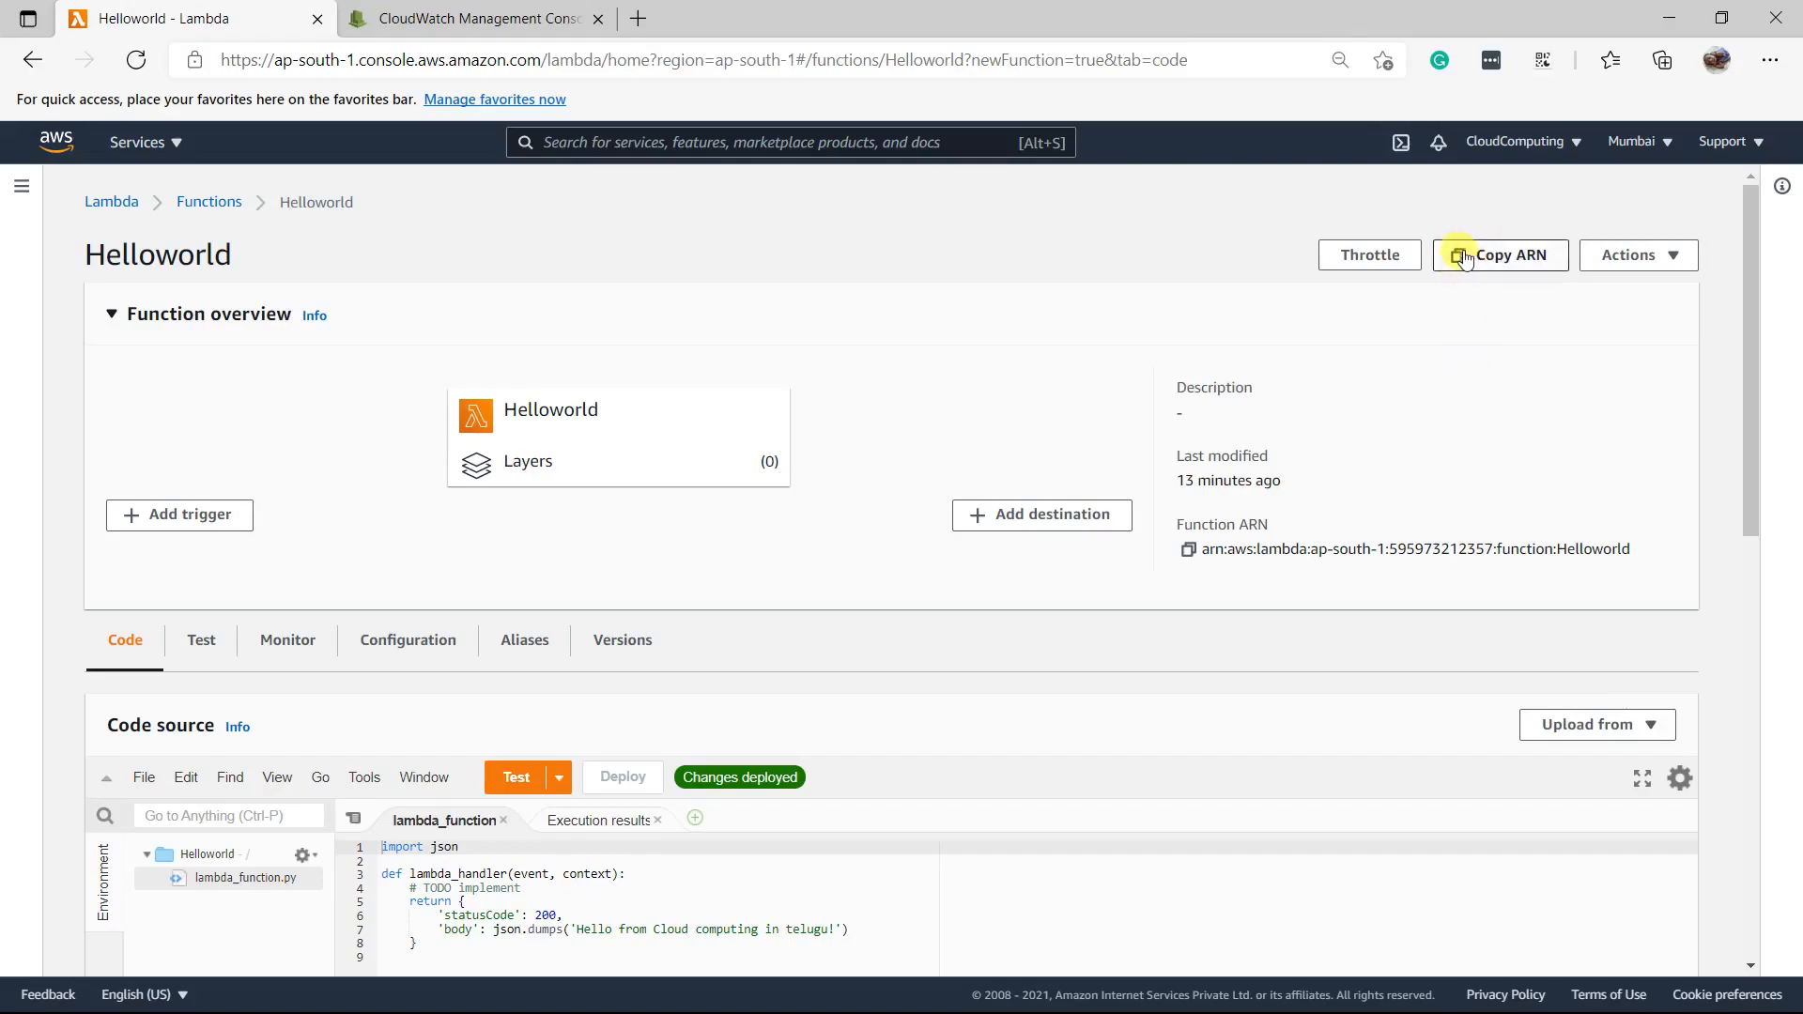
click(1627, 255)
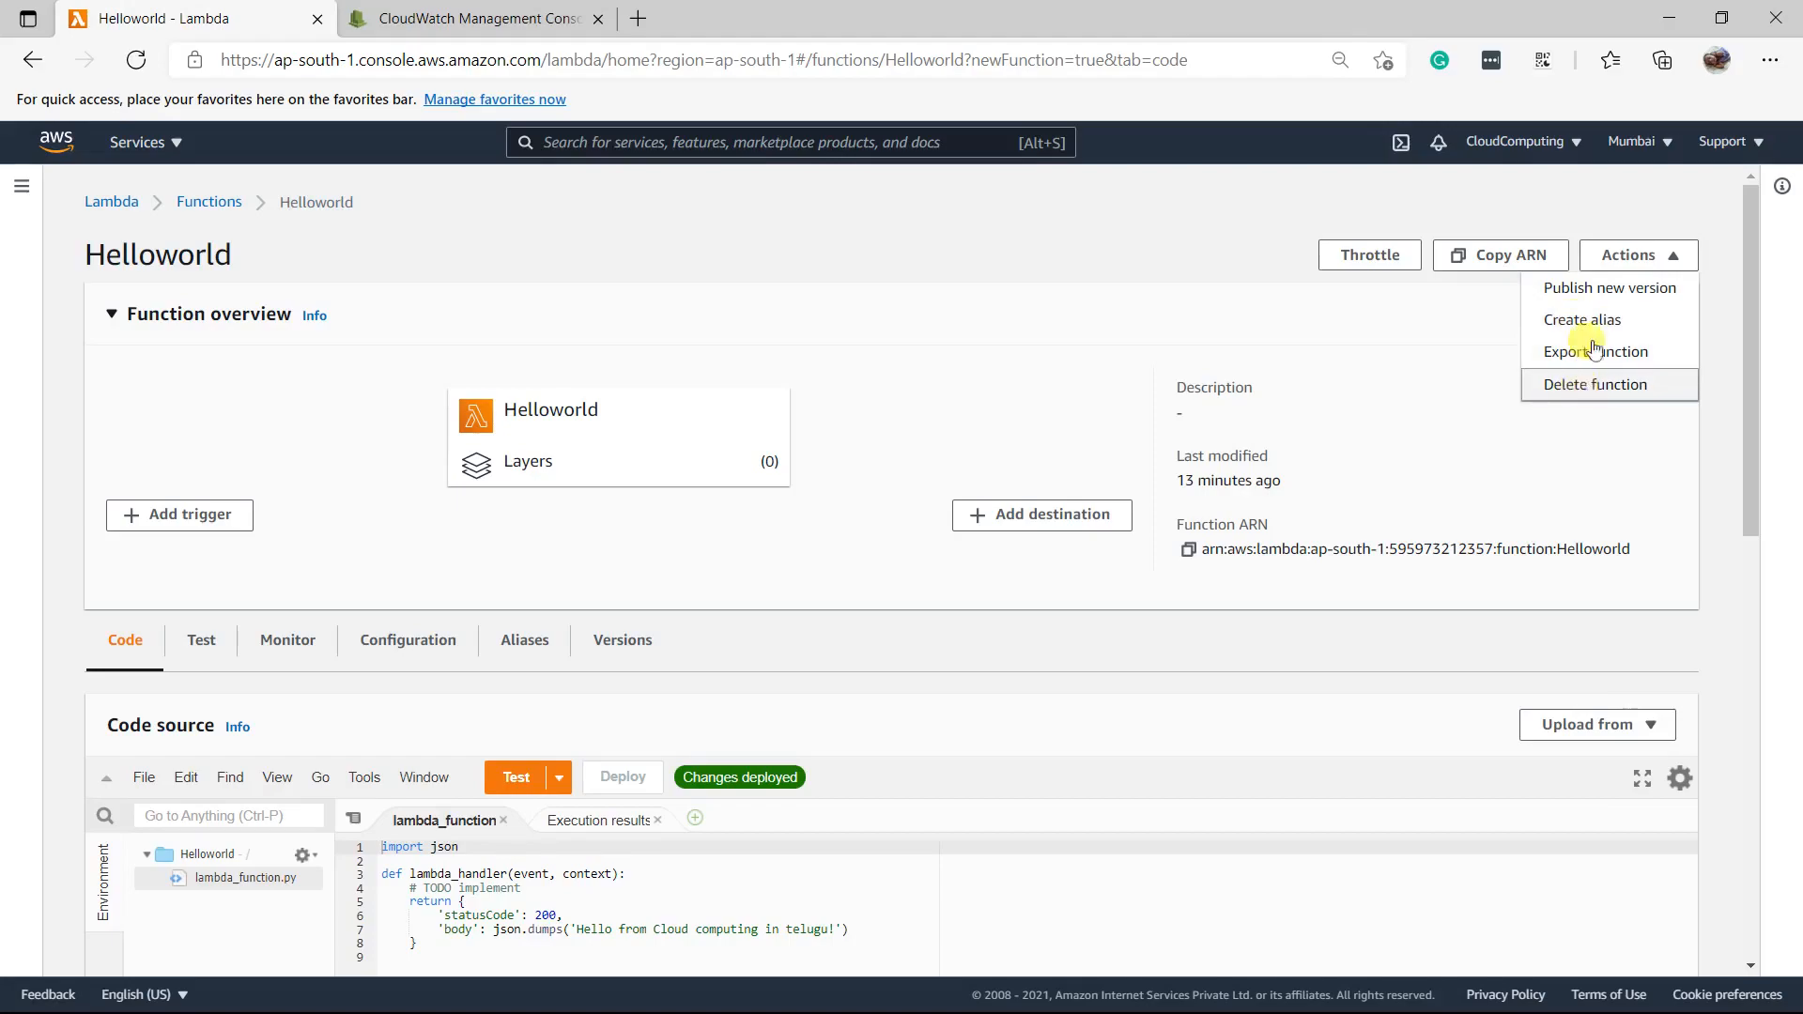
click(1180, 285)
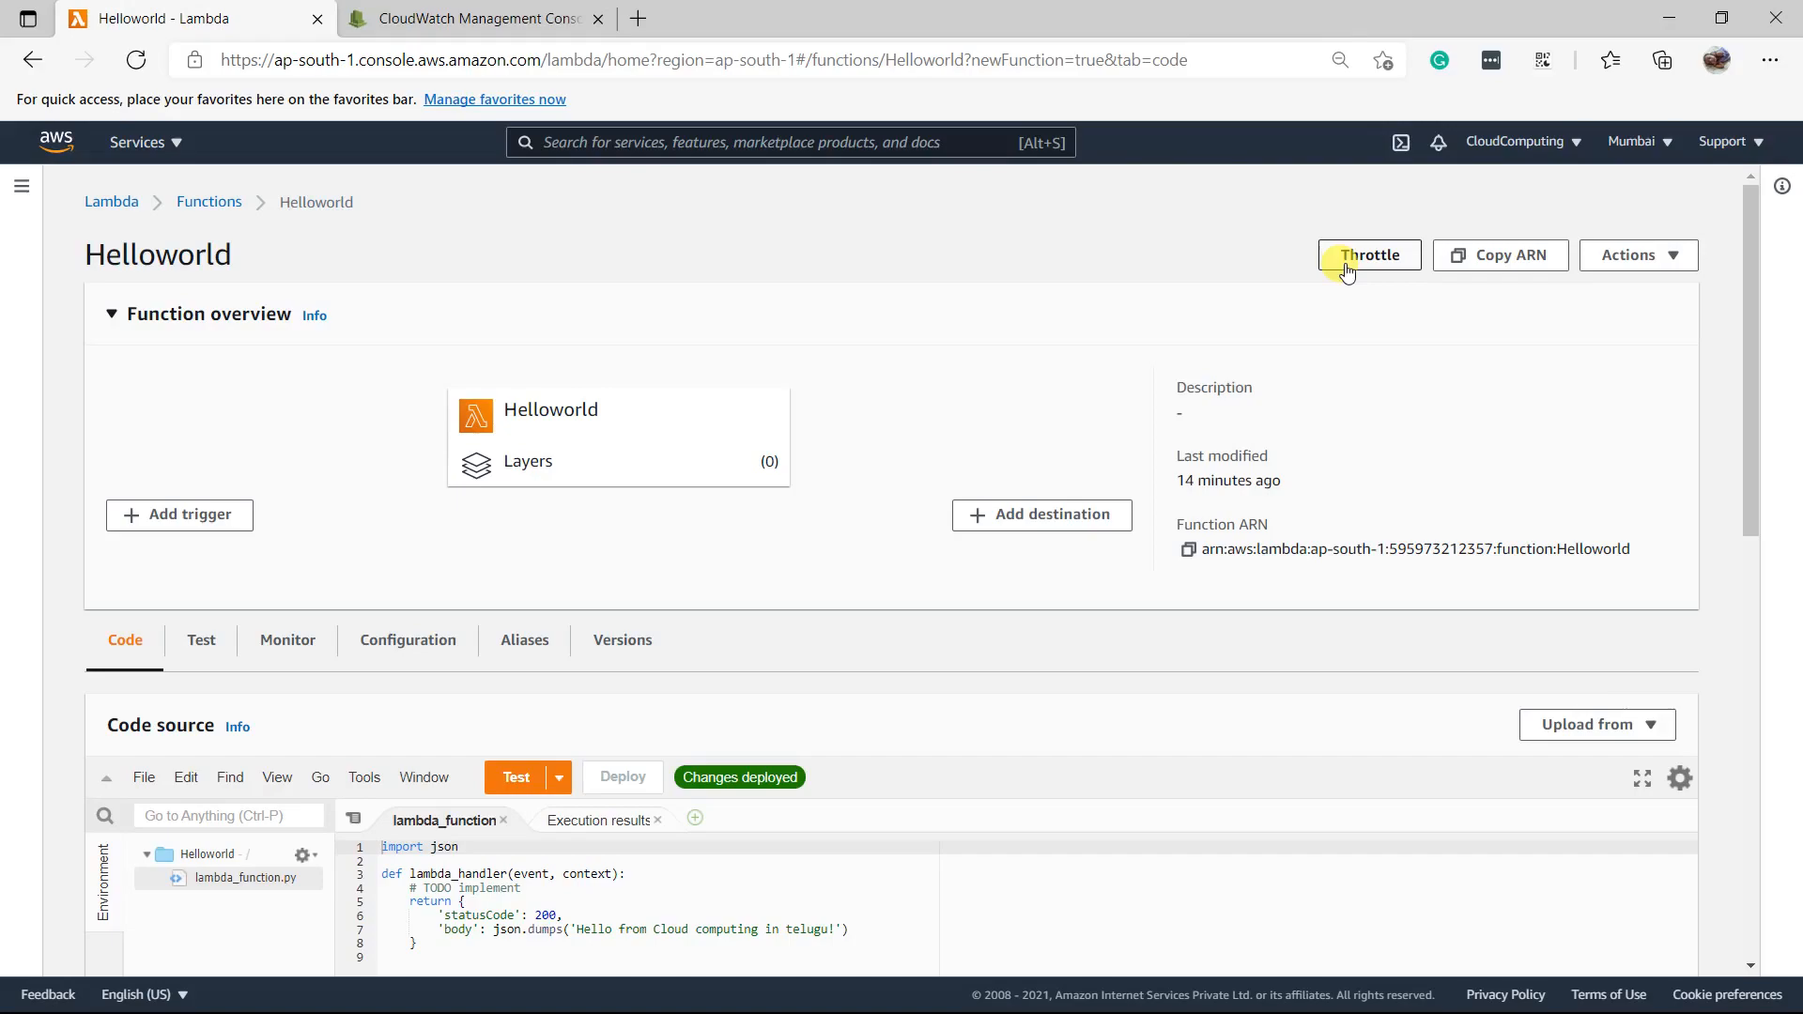
scroll(467, 545, down, 1)
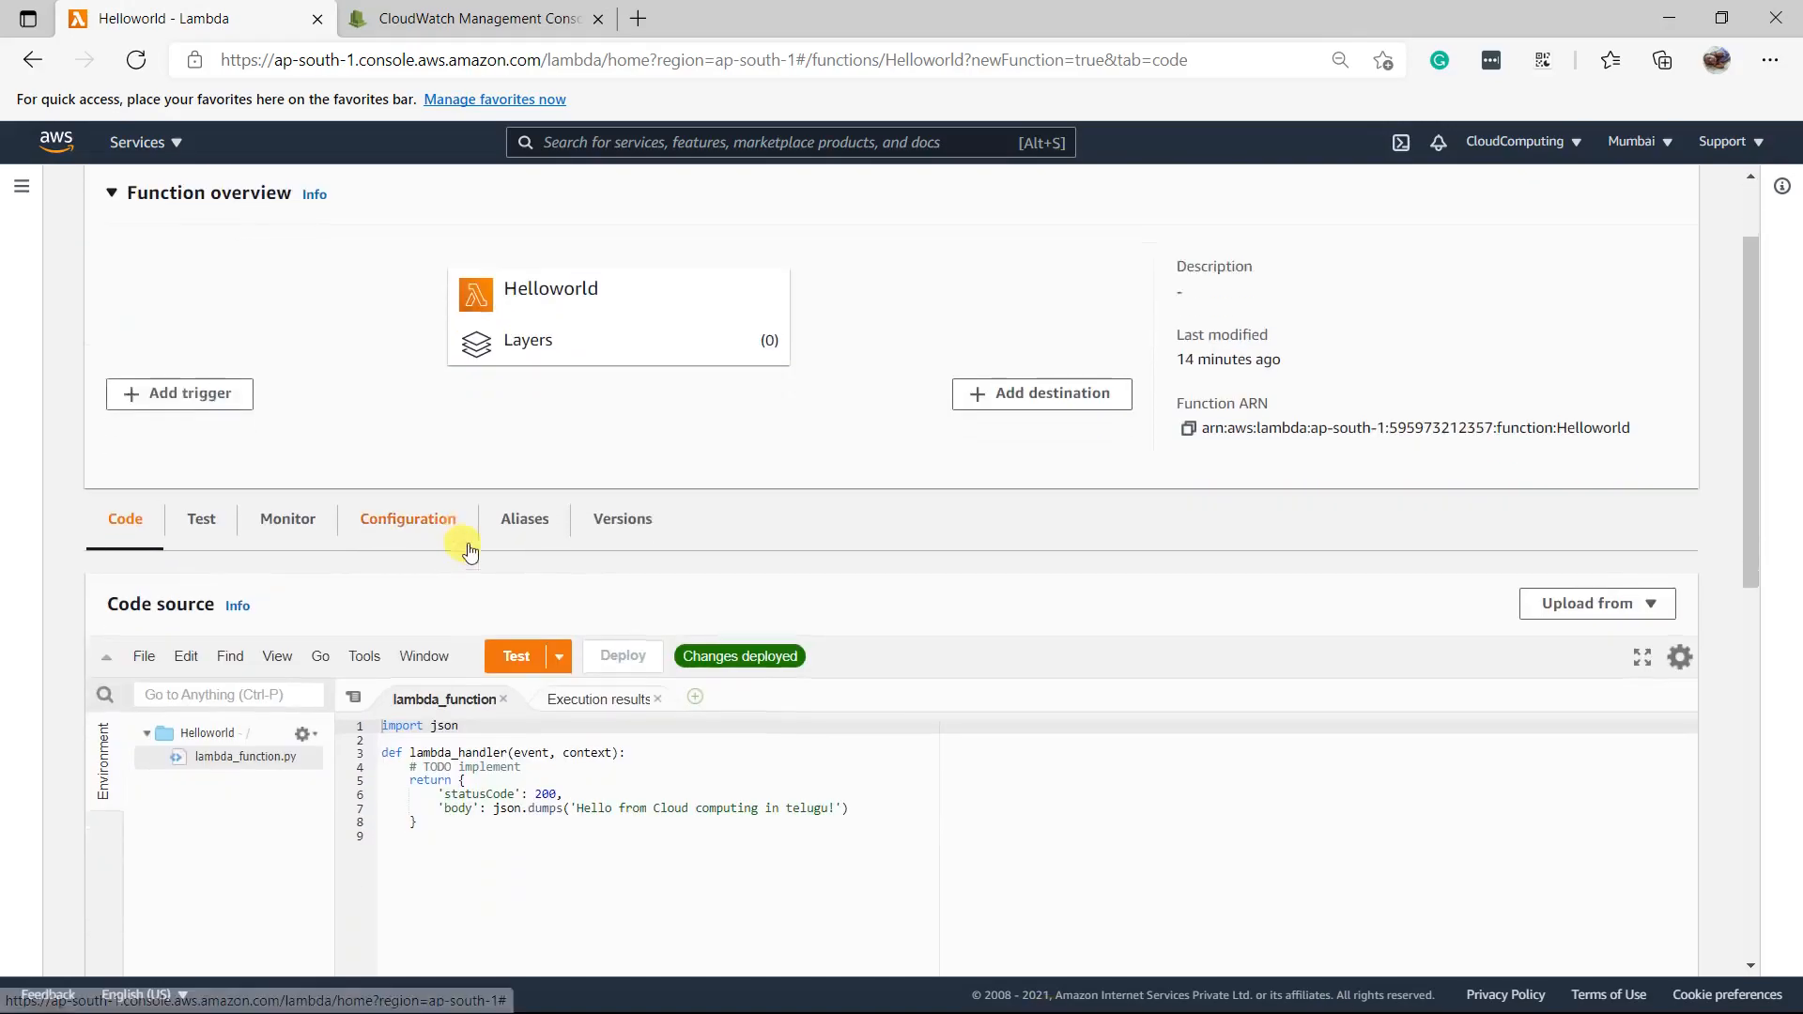
scroll(406, 403, up, 1)
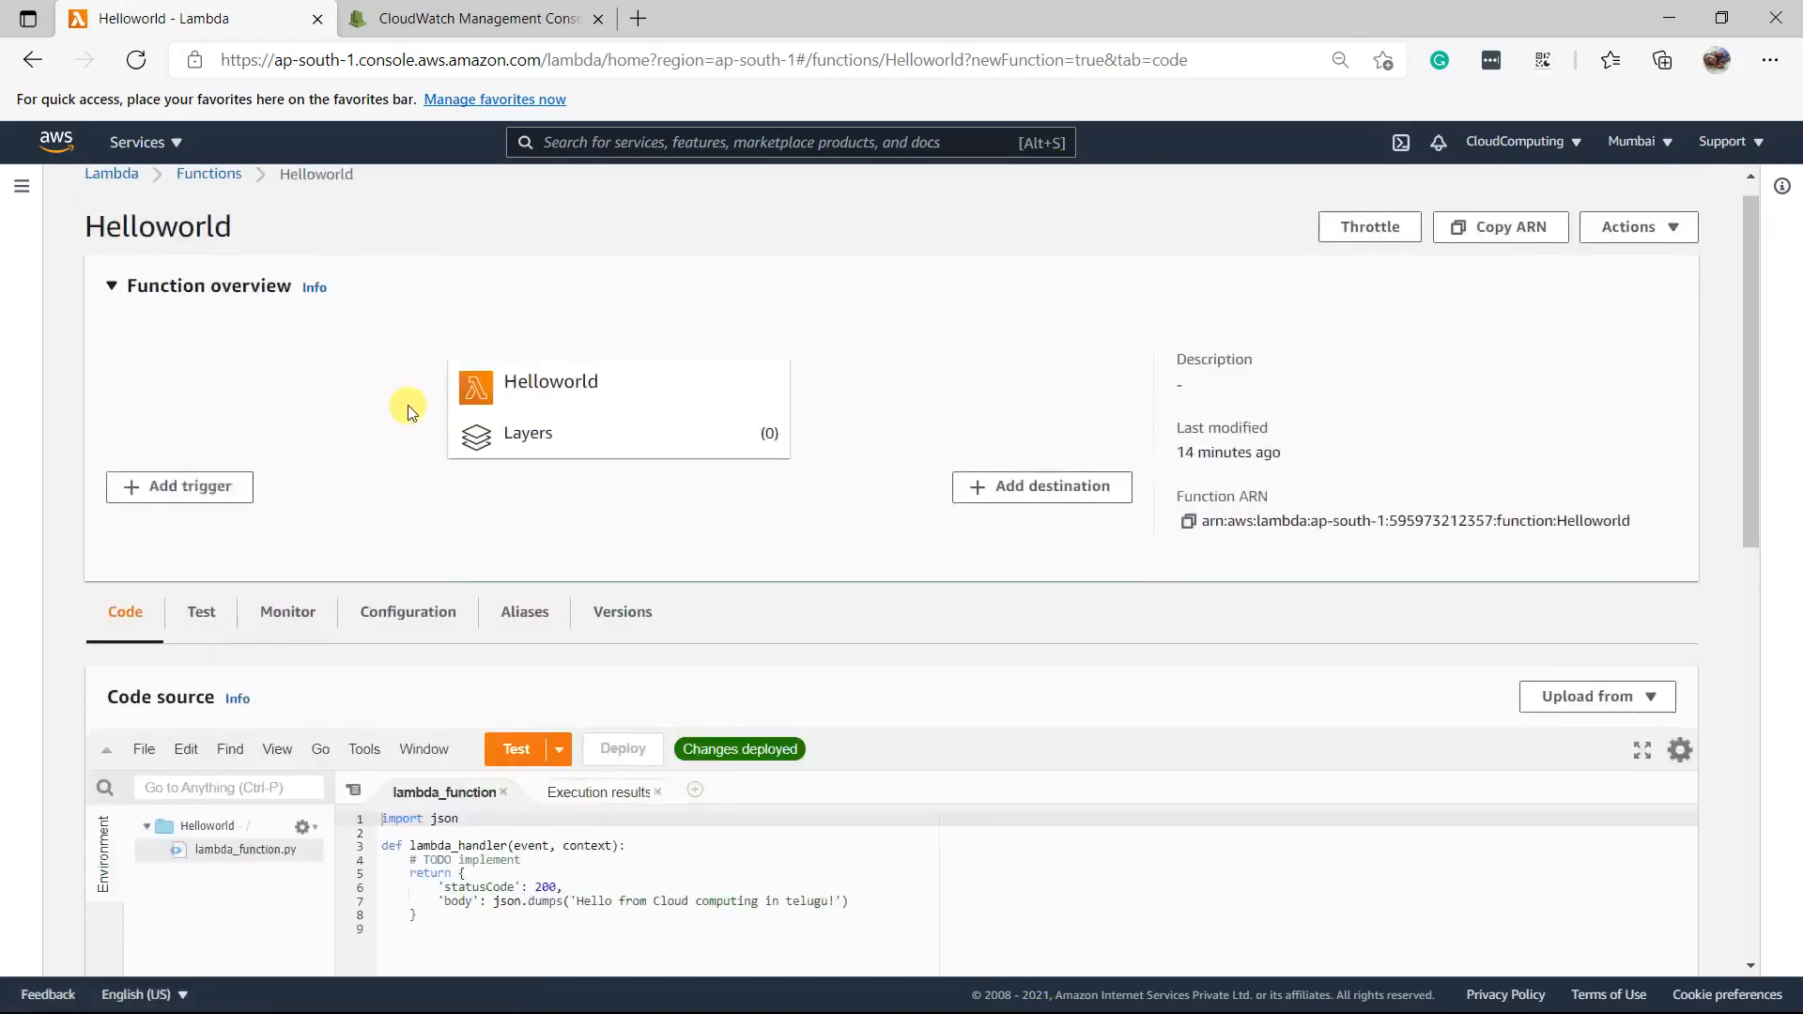
Start adding a trigger to the function and choose API Gateway as its source after browsing the available triggers
click(209, 510)
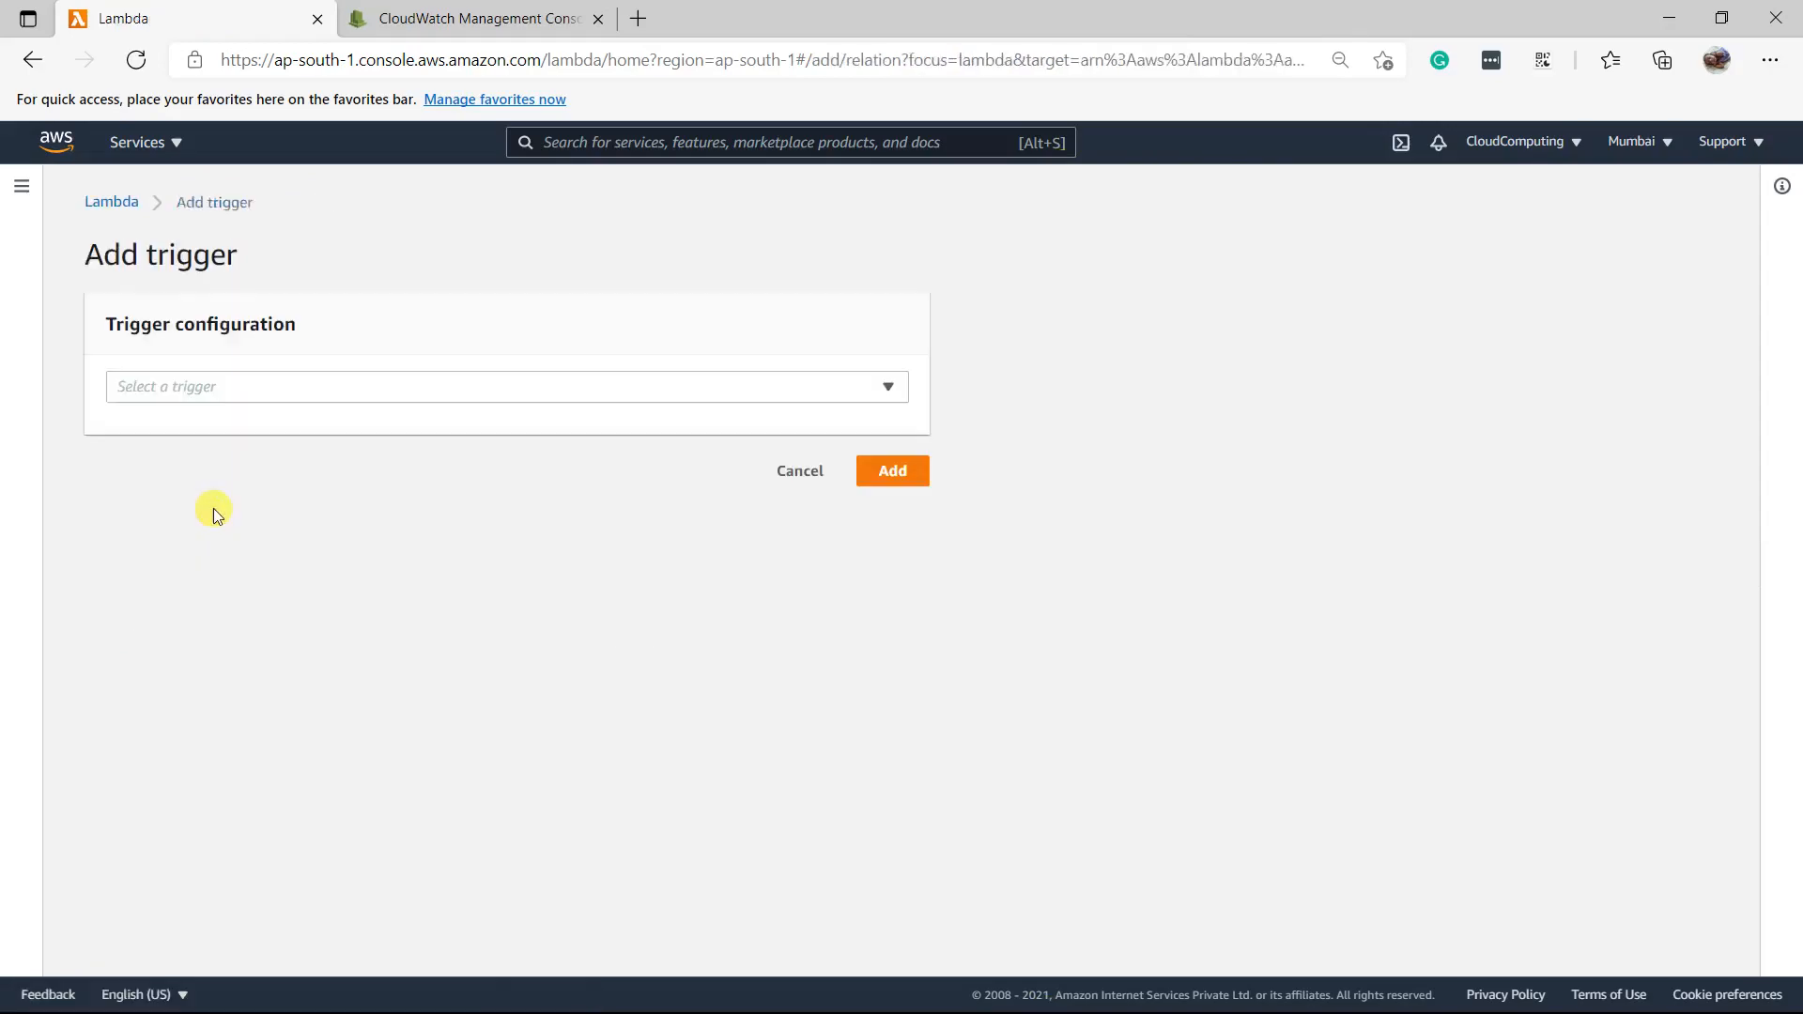
click(314, 394)
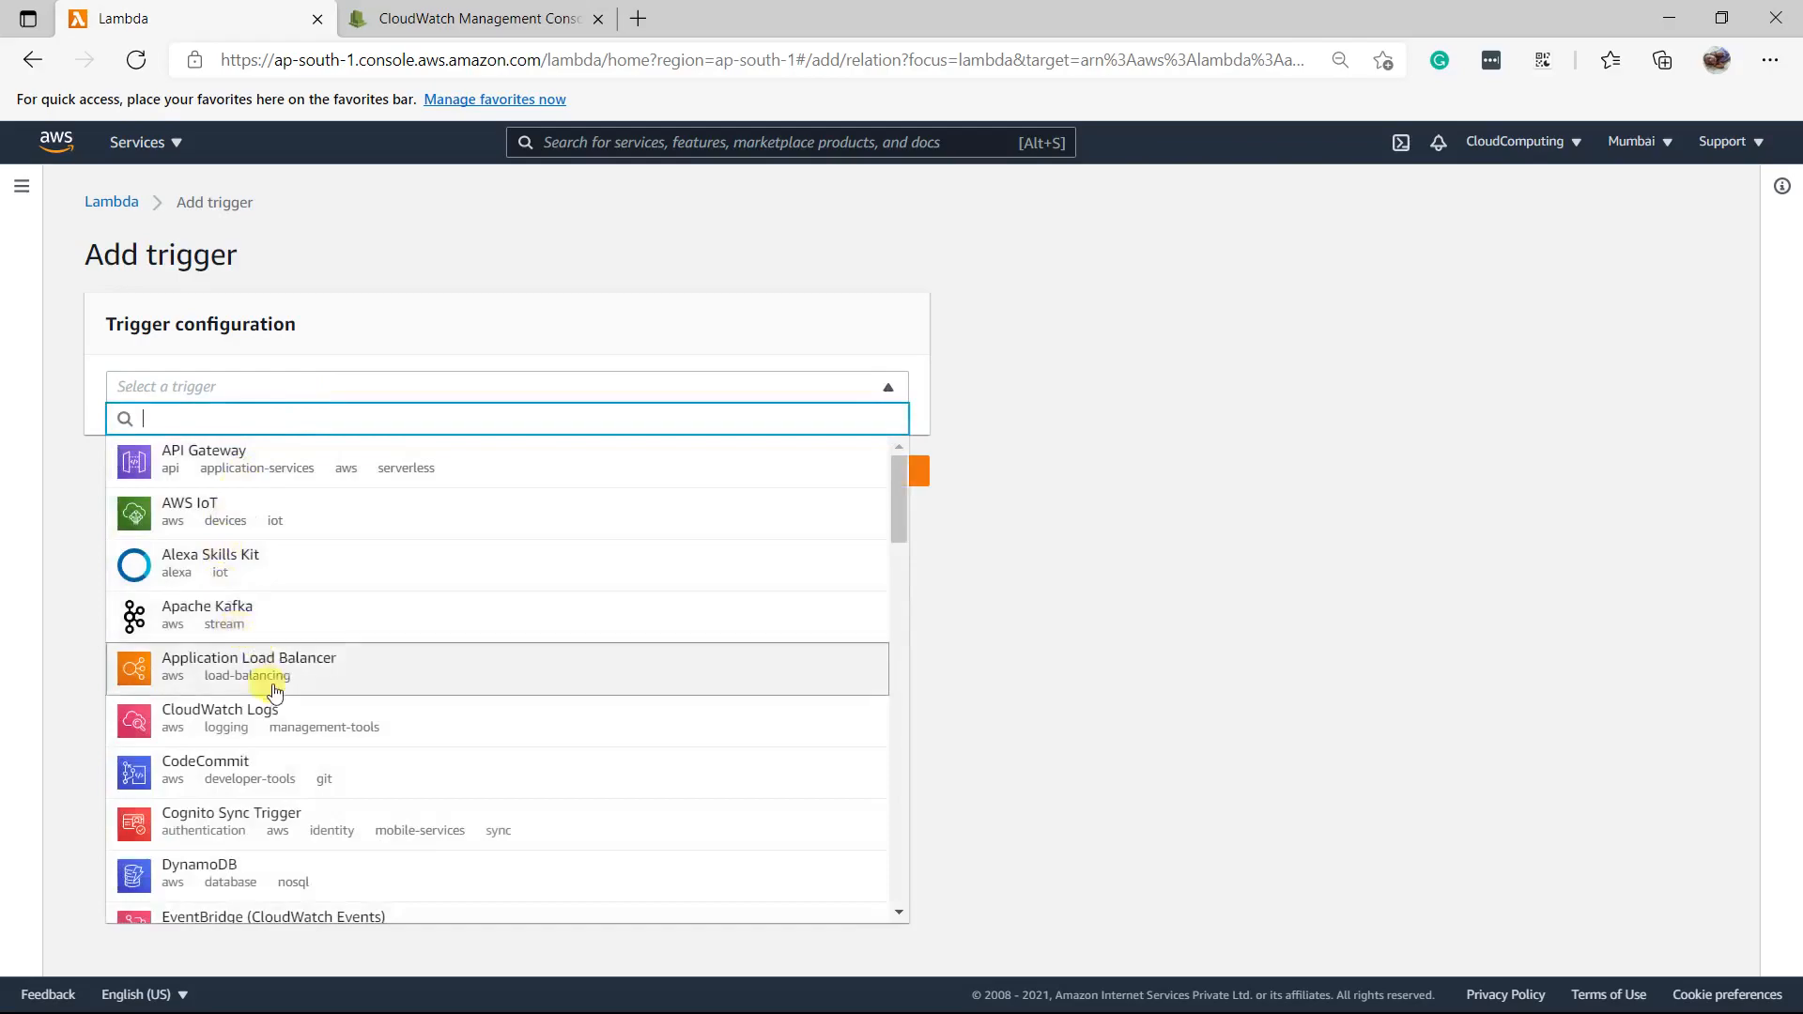
scroll(263, 693, down, 1)
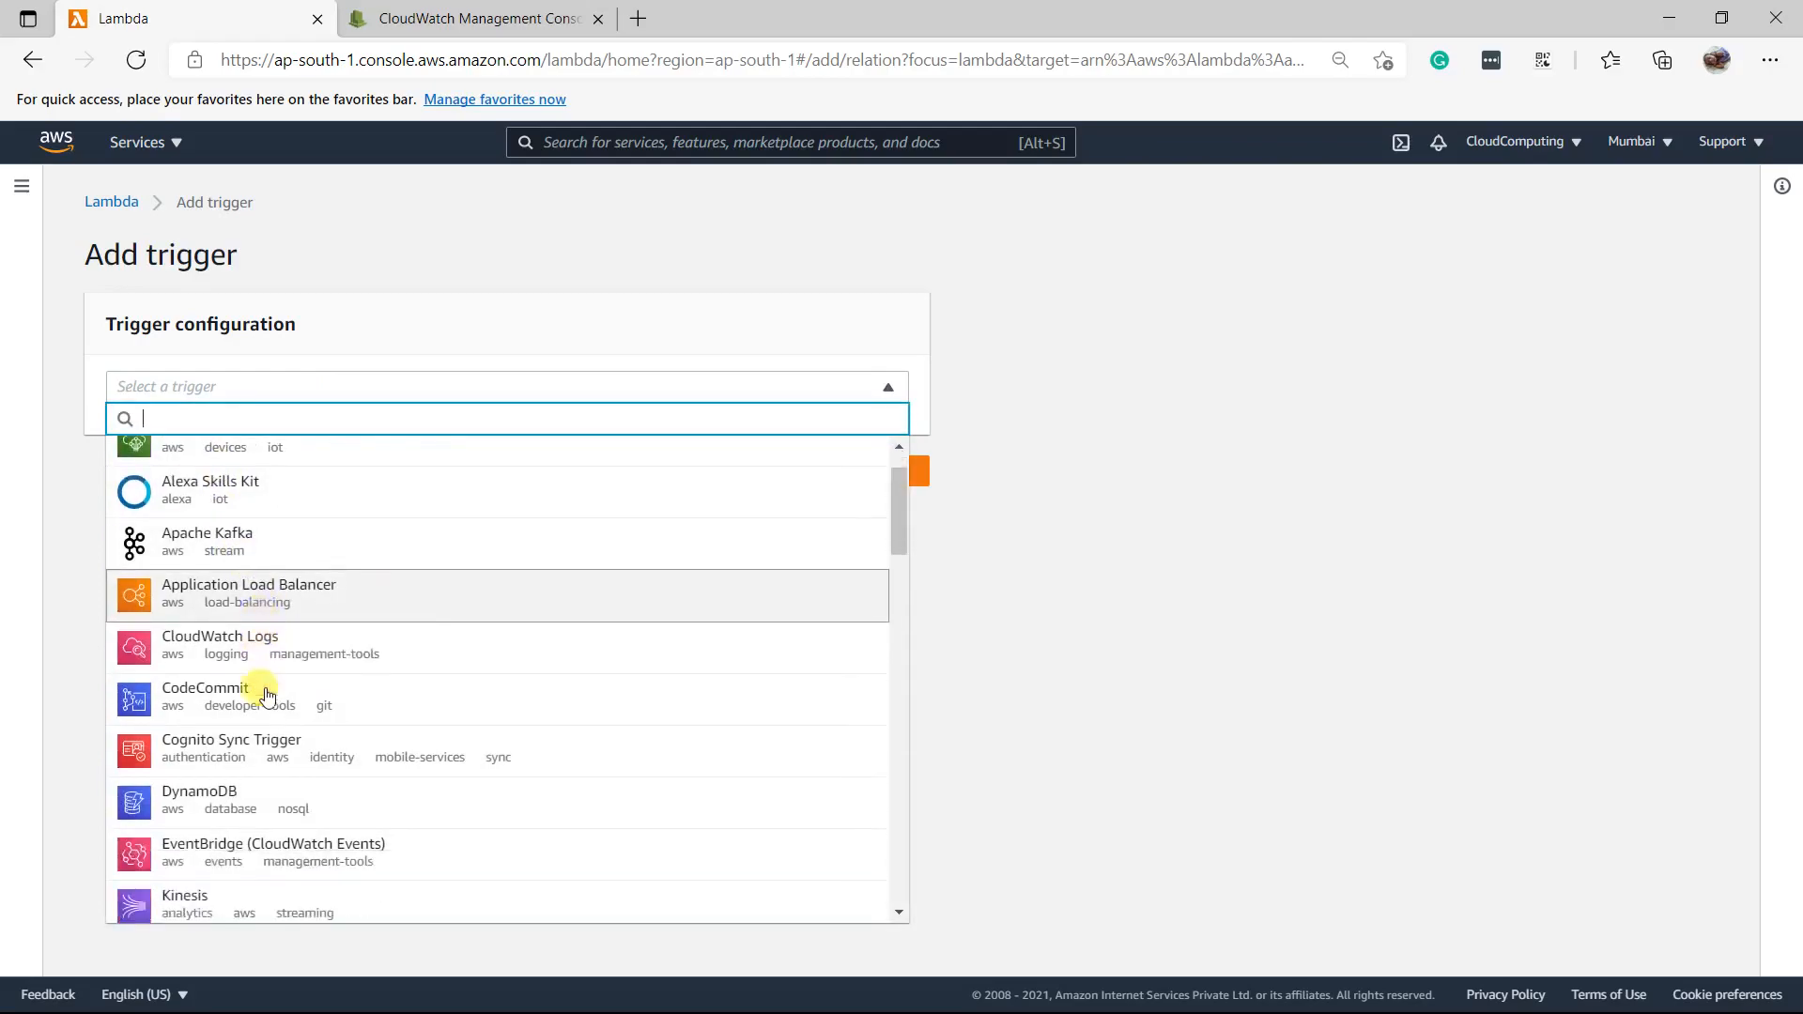
scroll(265, 695, down, 3)
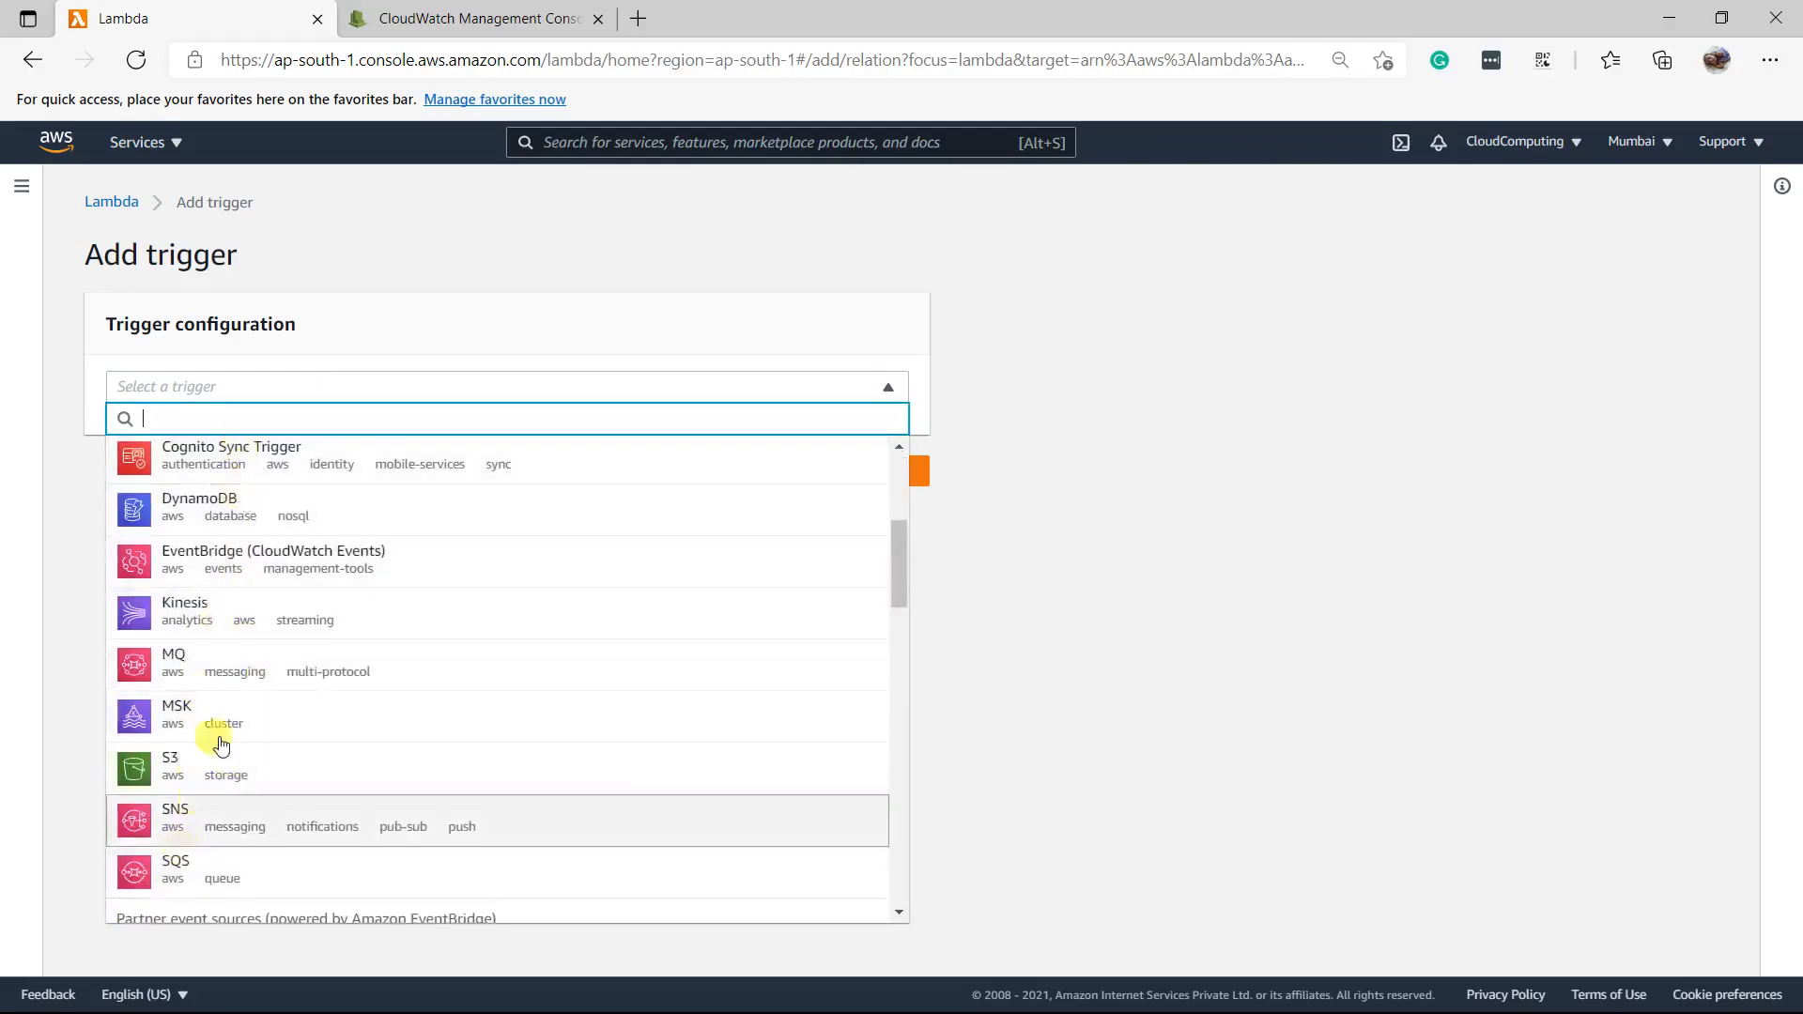
scroll(365, 754, up, 3)
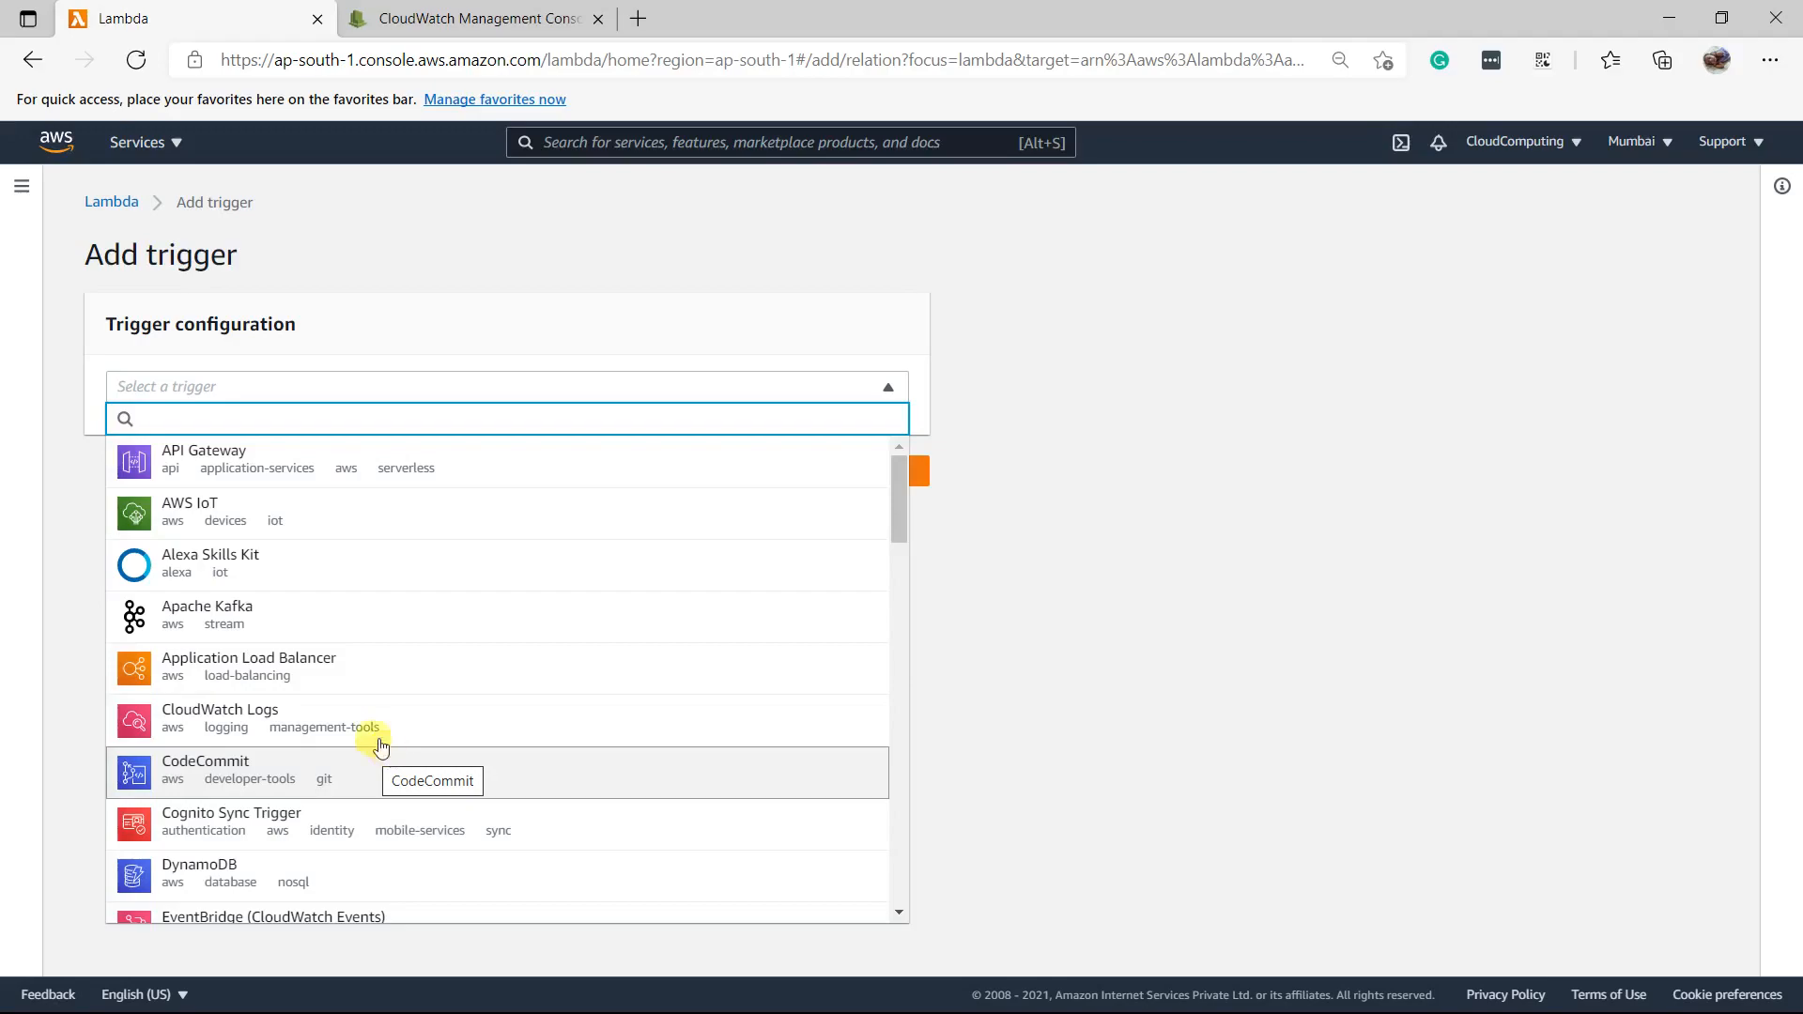
click(232, 484)
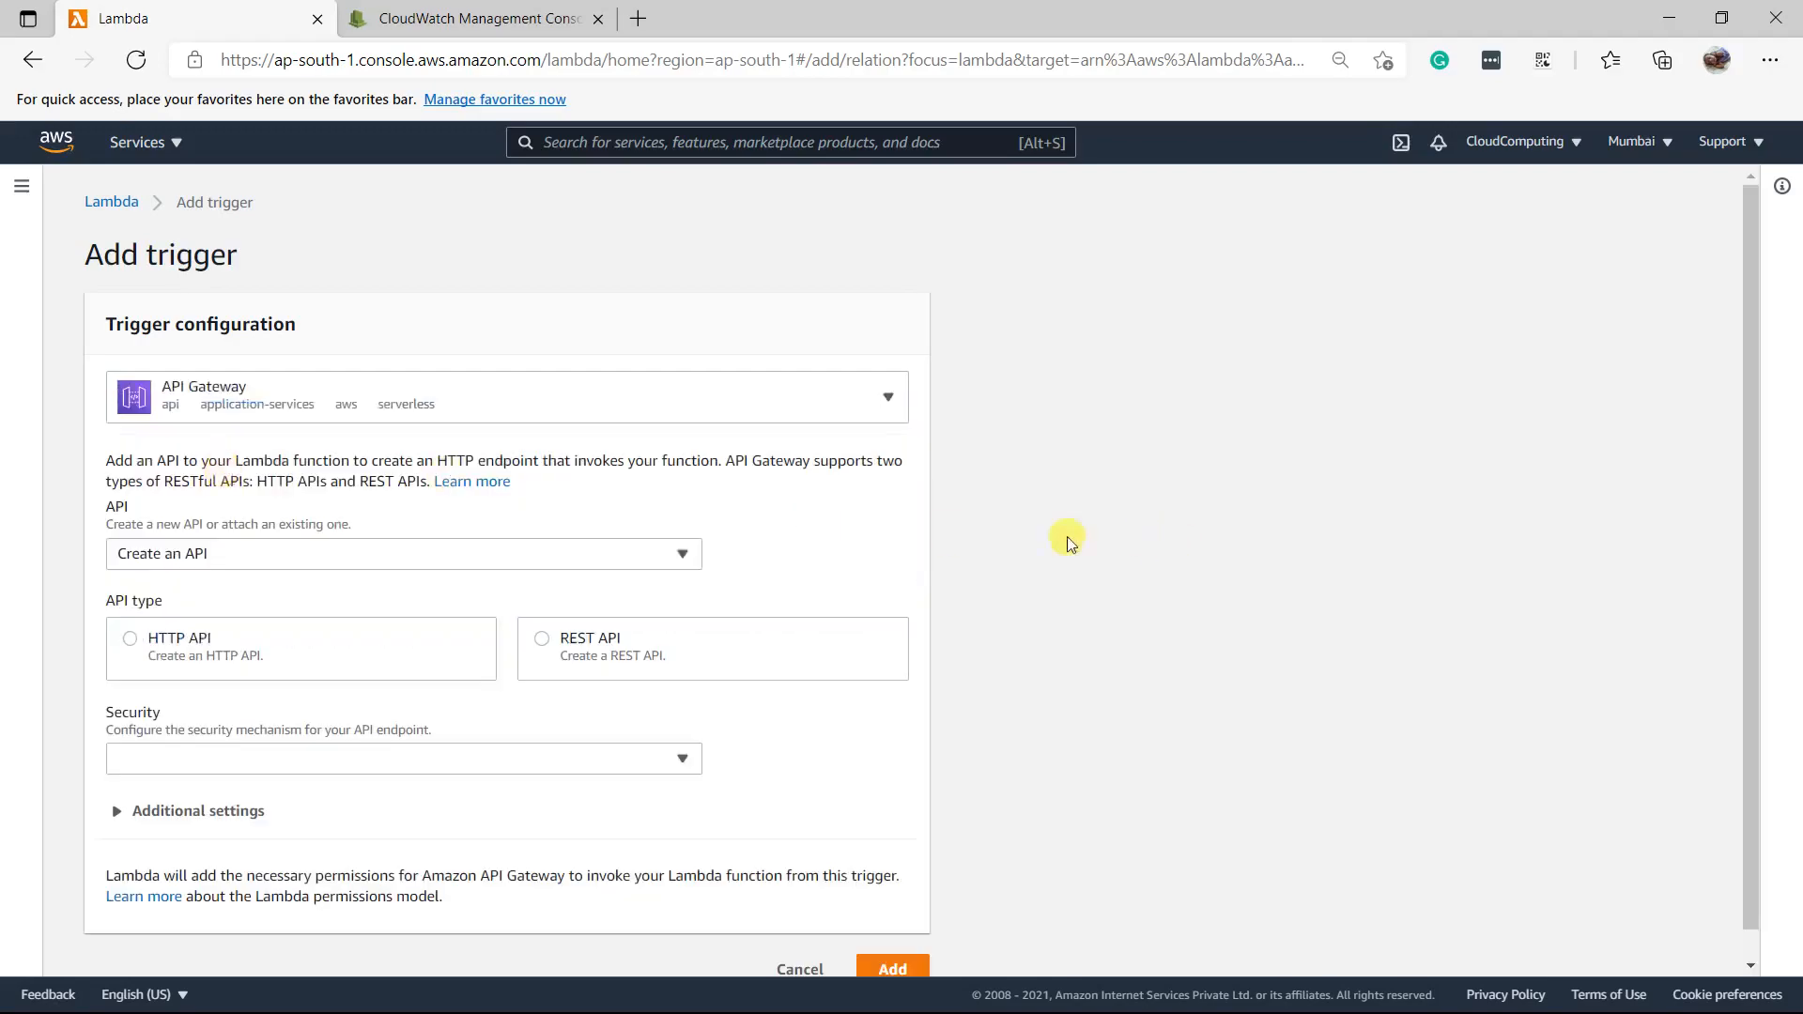
Add the API Gateway trigger as a new HTTP API with Open security, keeping the name Helloworld-API and the default deployment stage
click(302, 558)
click(301, 558)
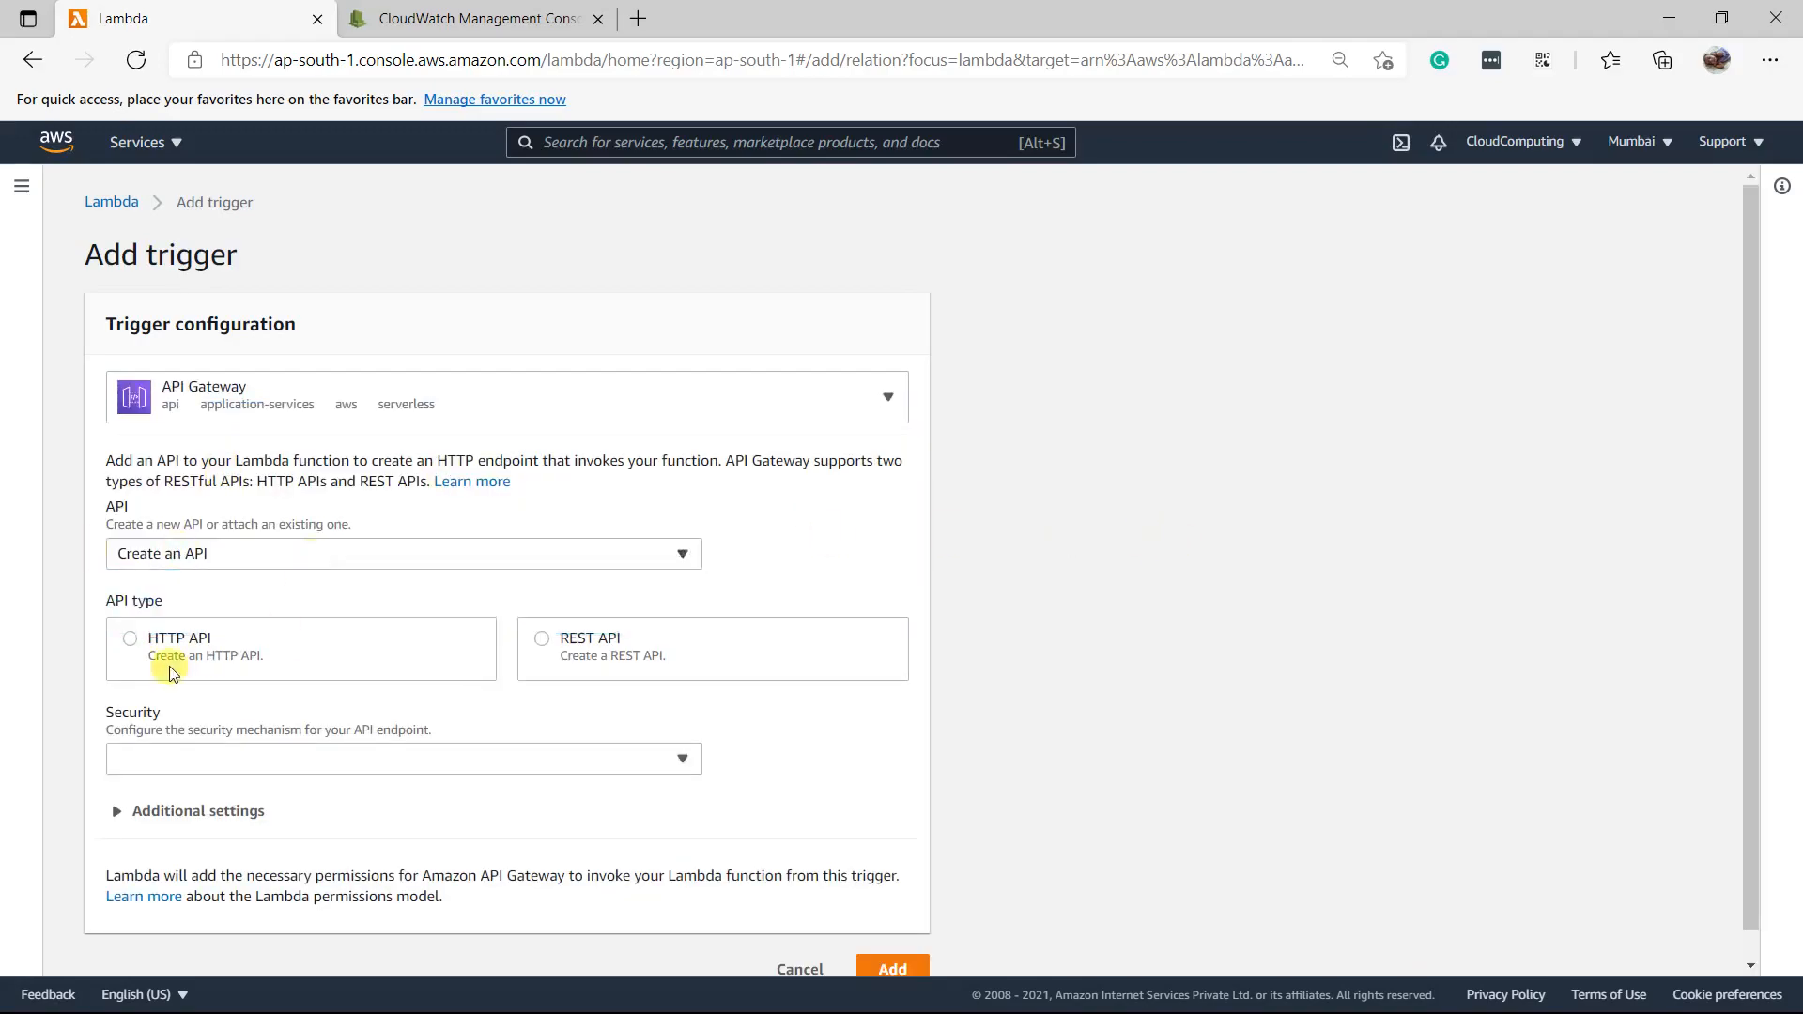
click(131, 642)
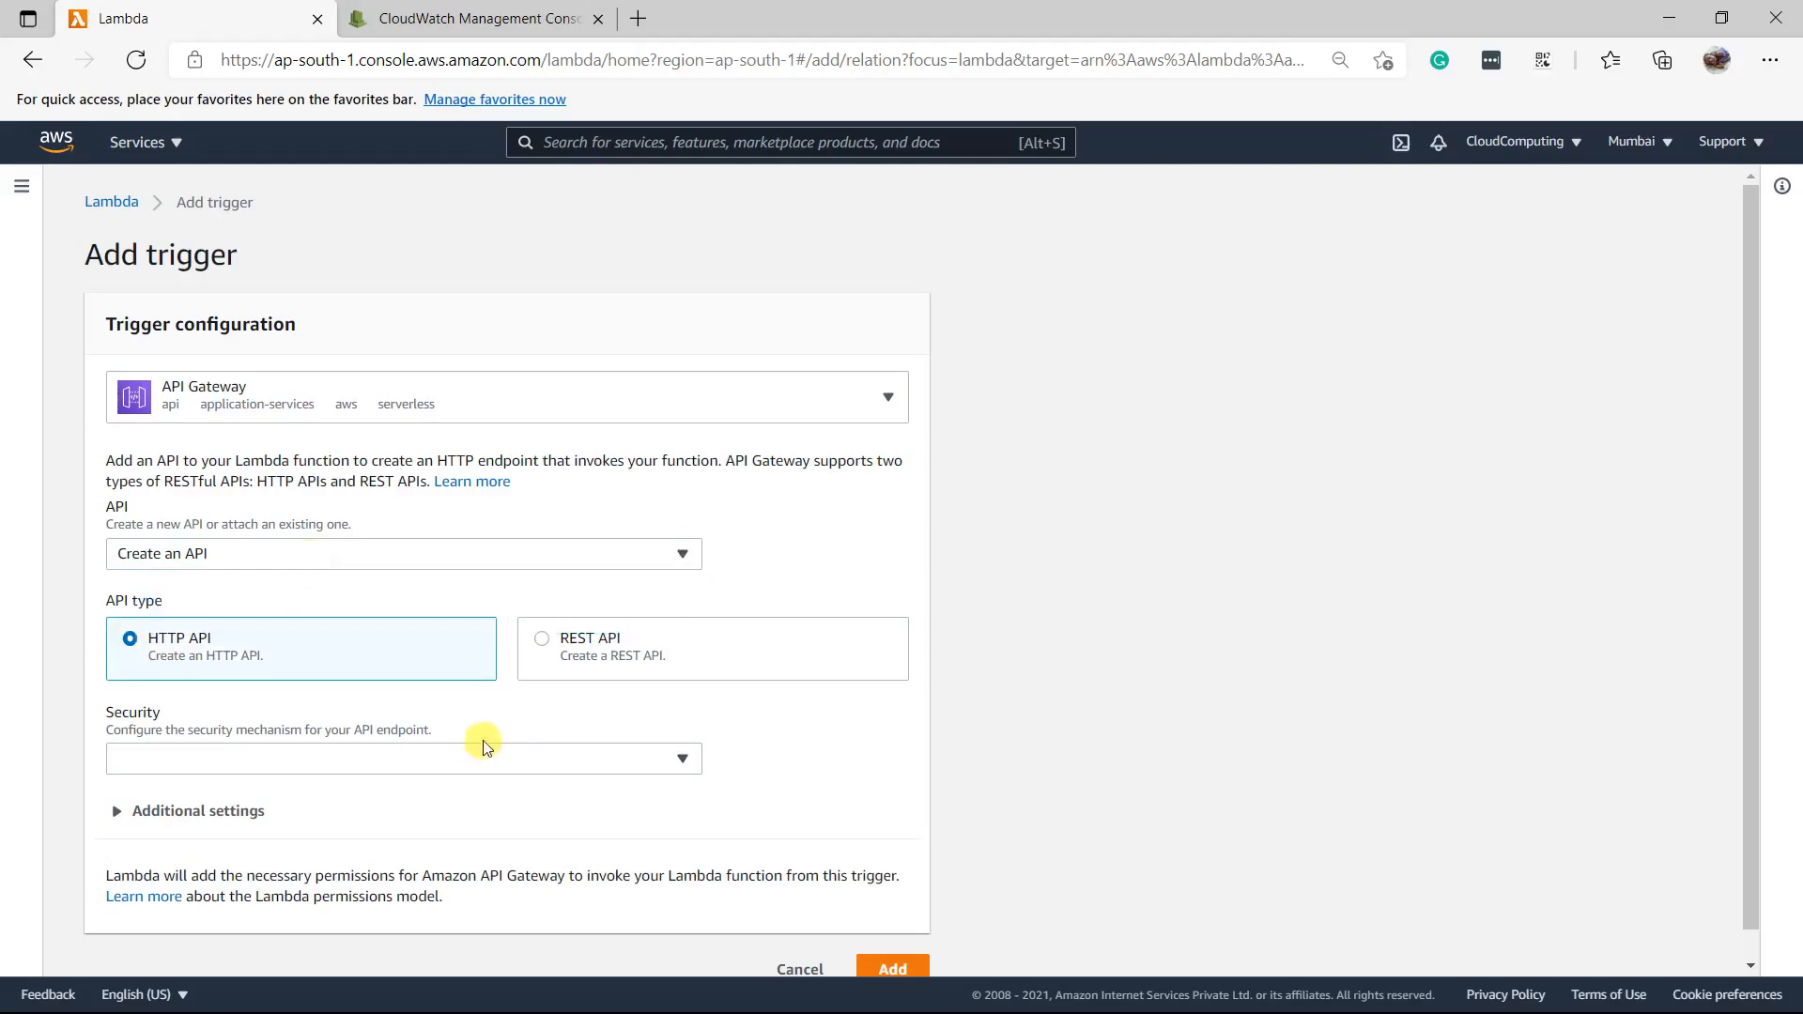
scroll(486, 747, down, 1)
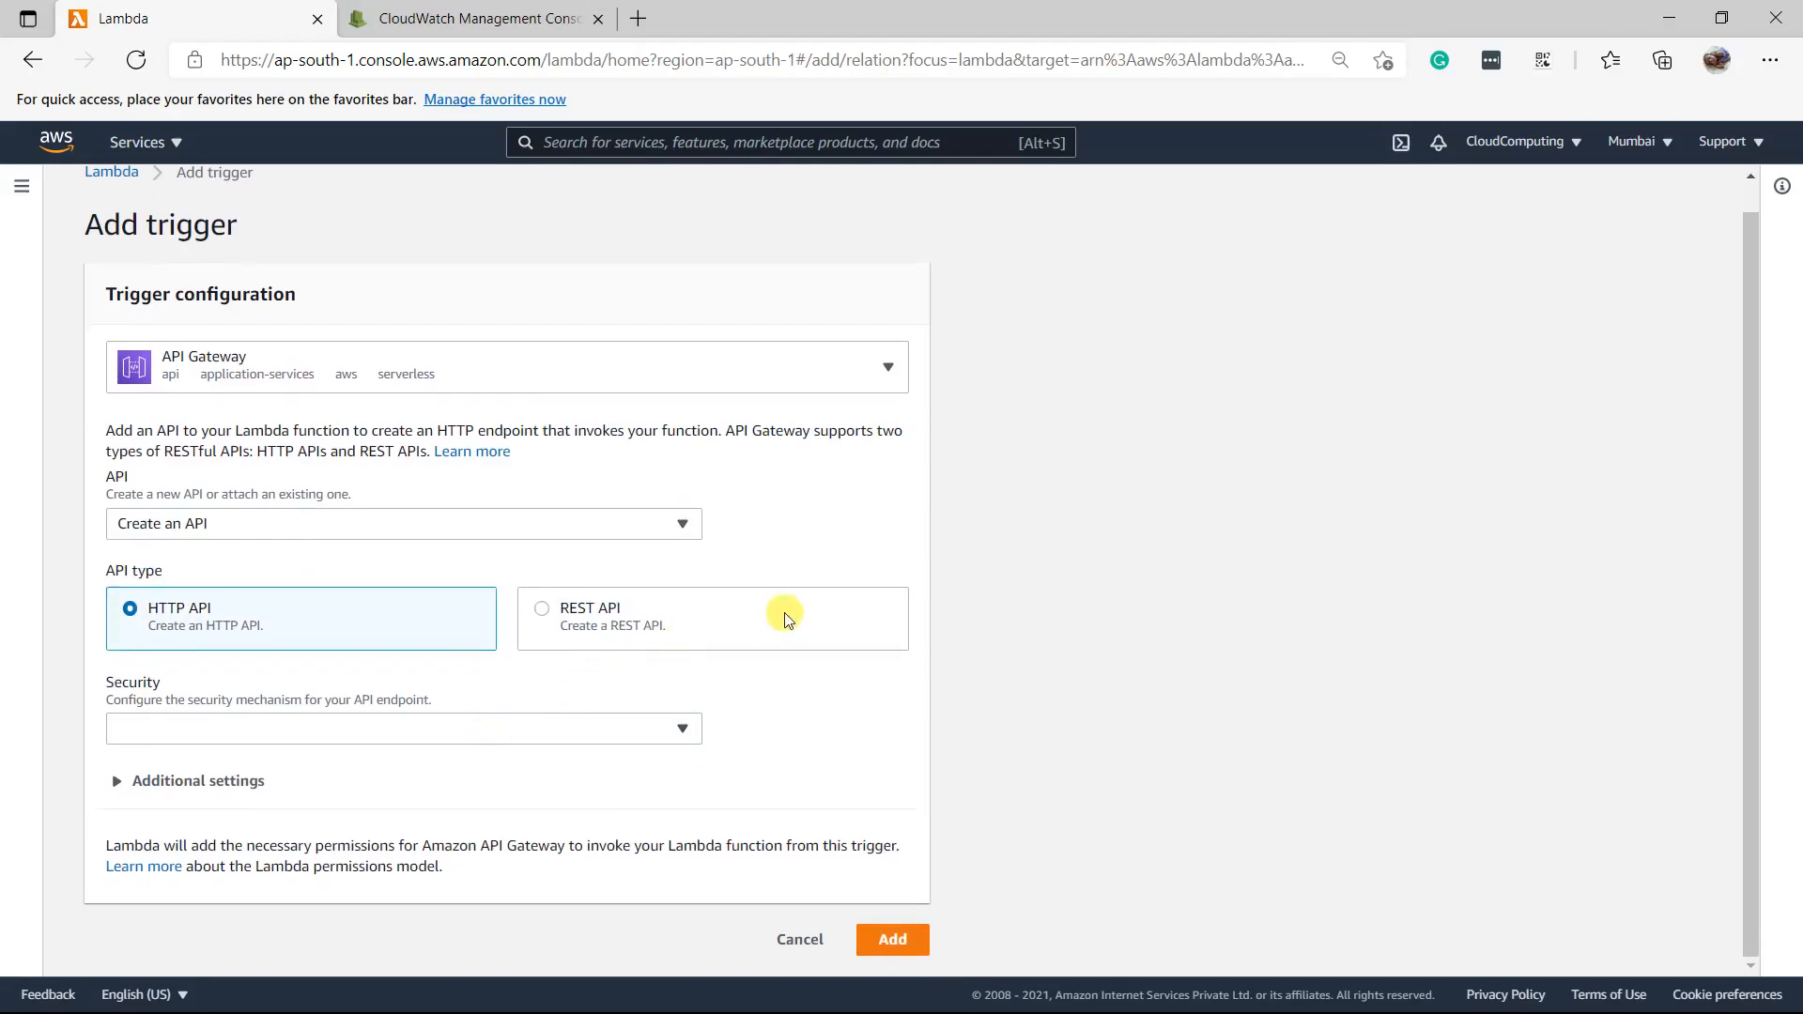
click(451, 729)
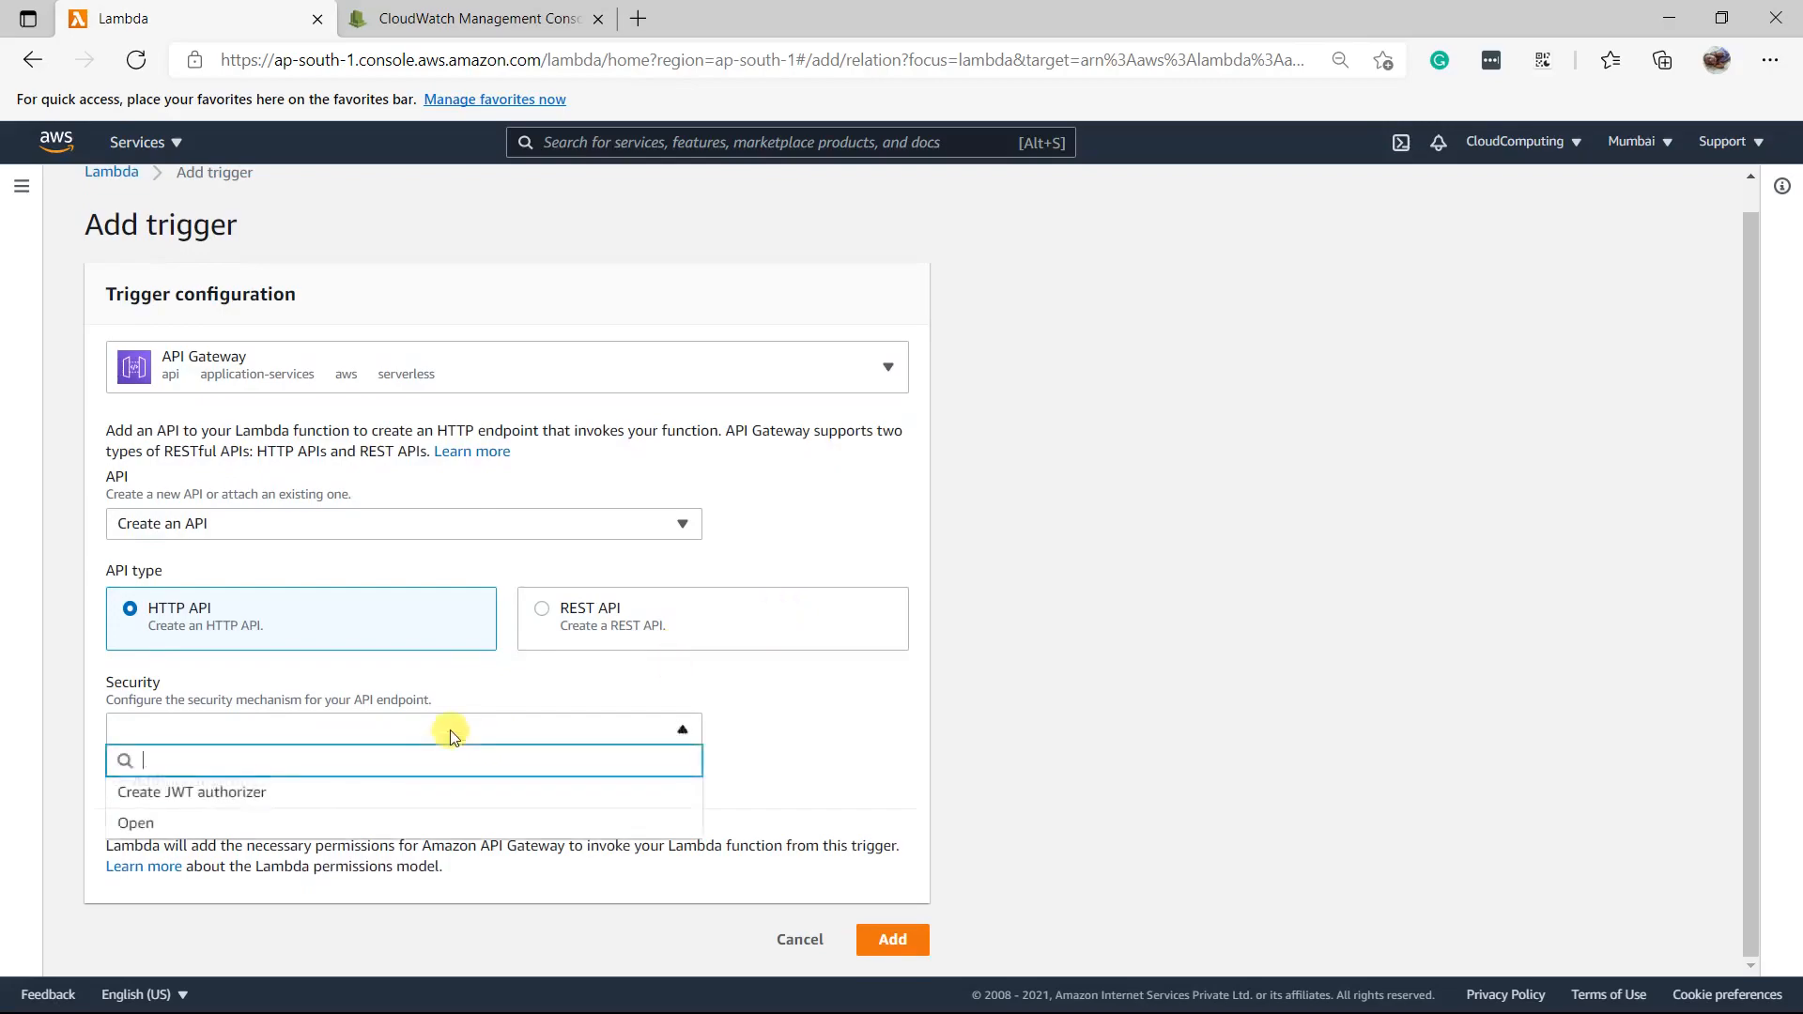
click(170, 823)
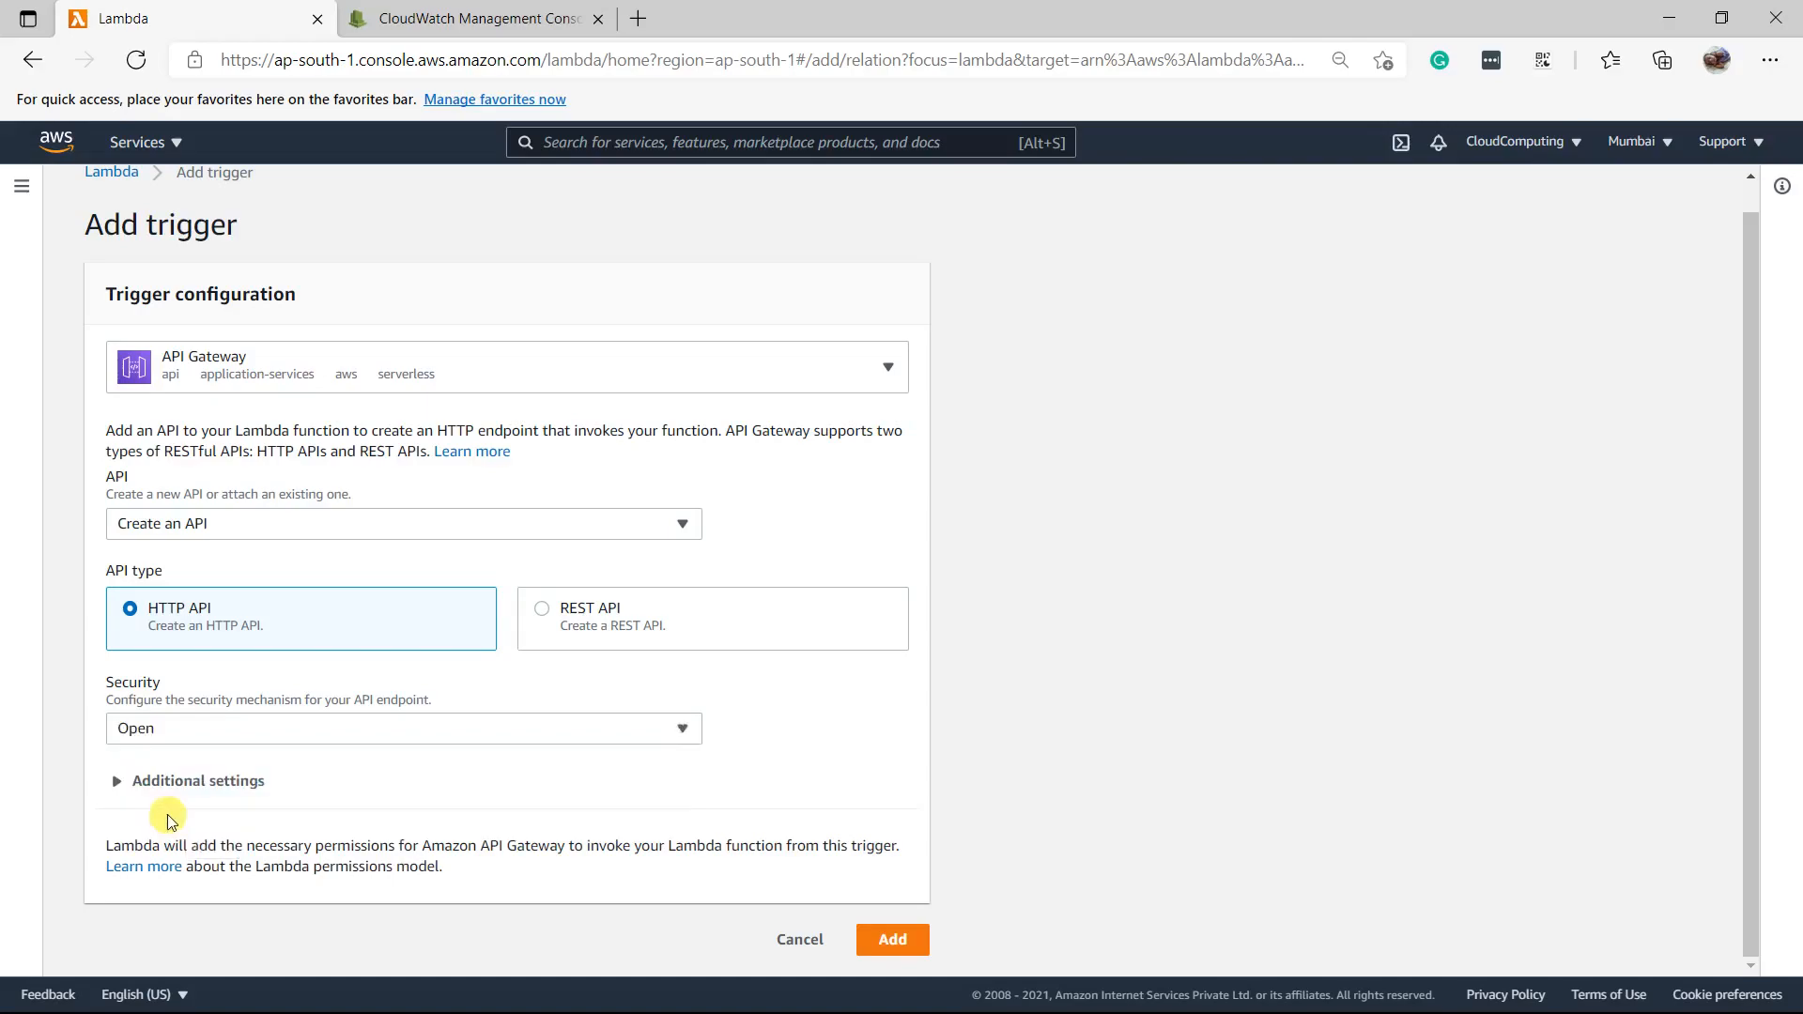
click(122, 782)
scroll(250, 794, down, 3)
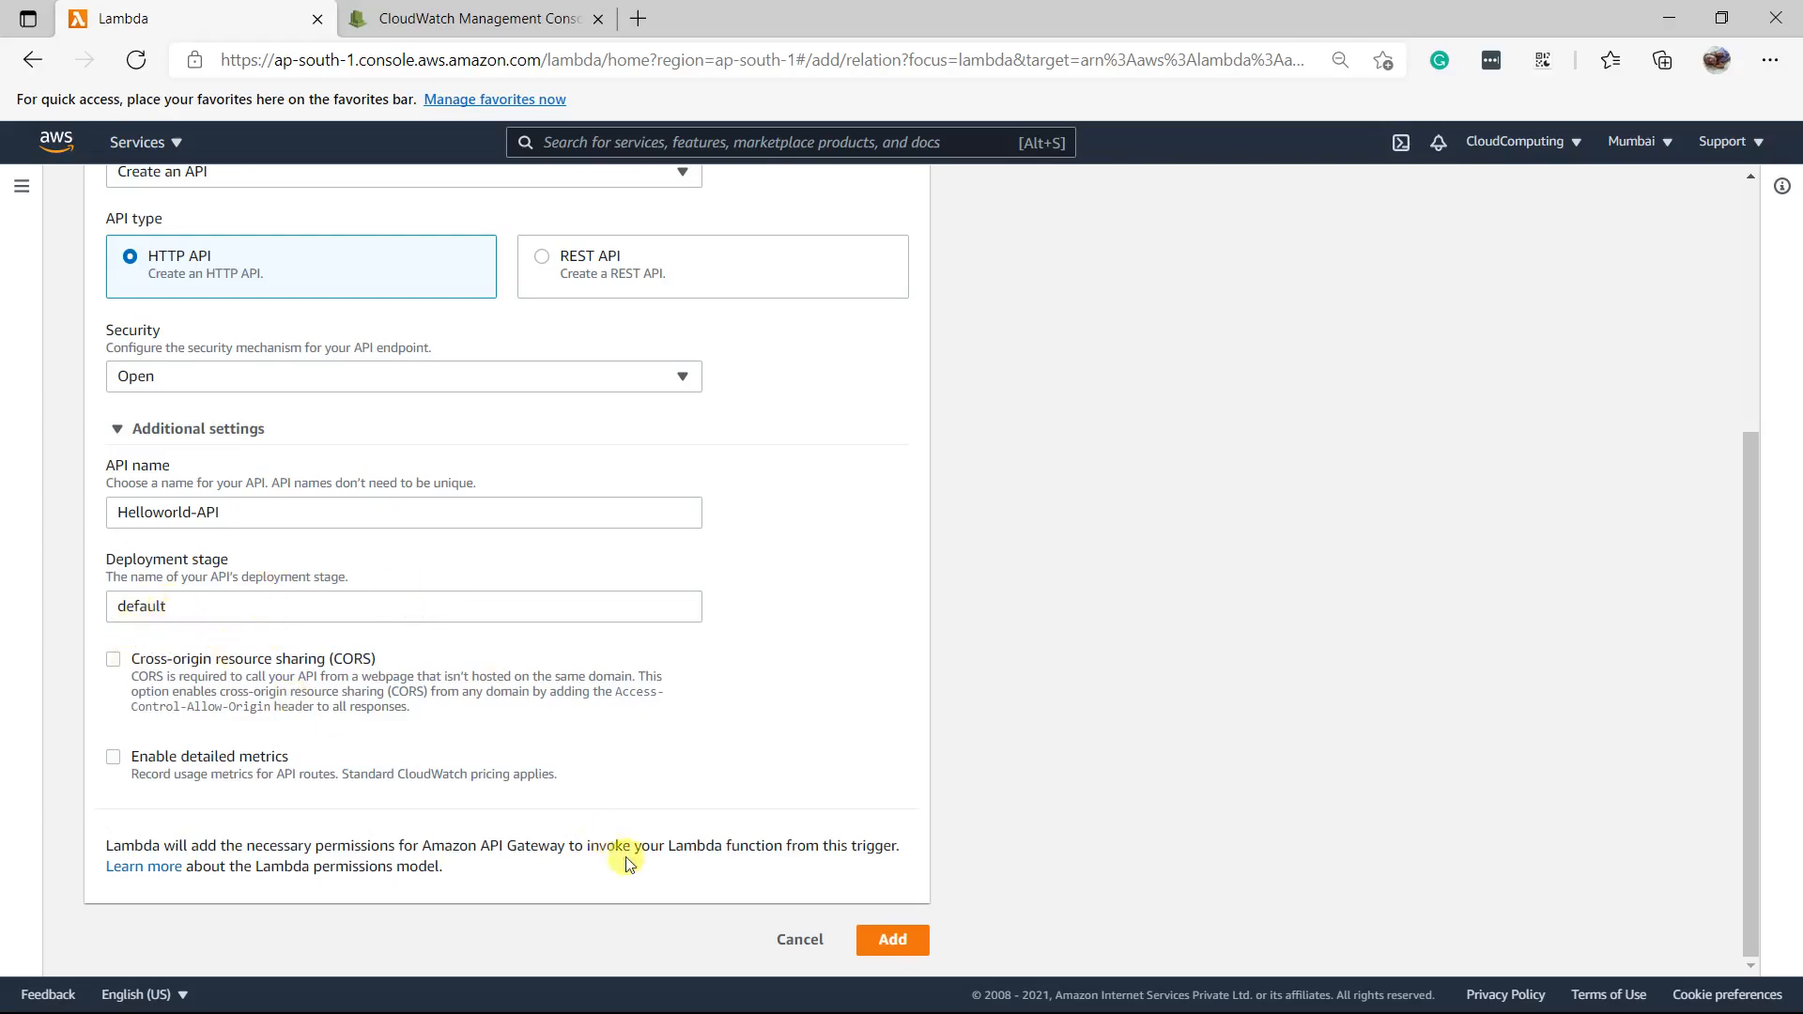
click(892, 939)
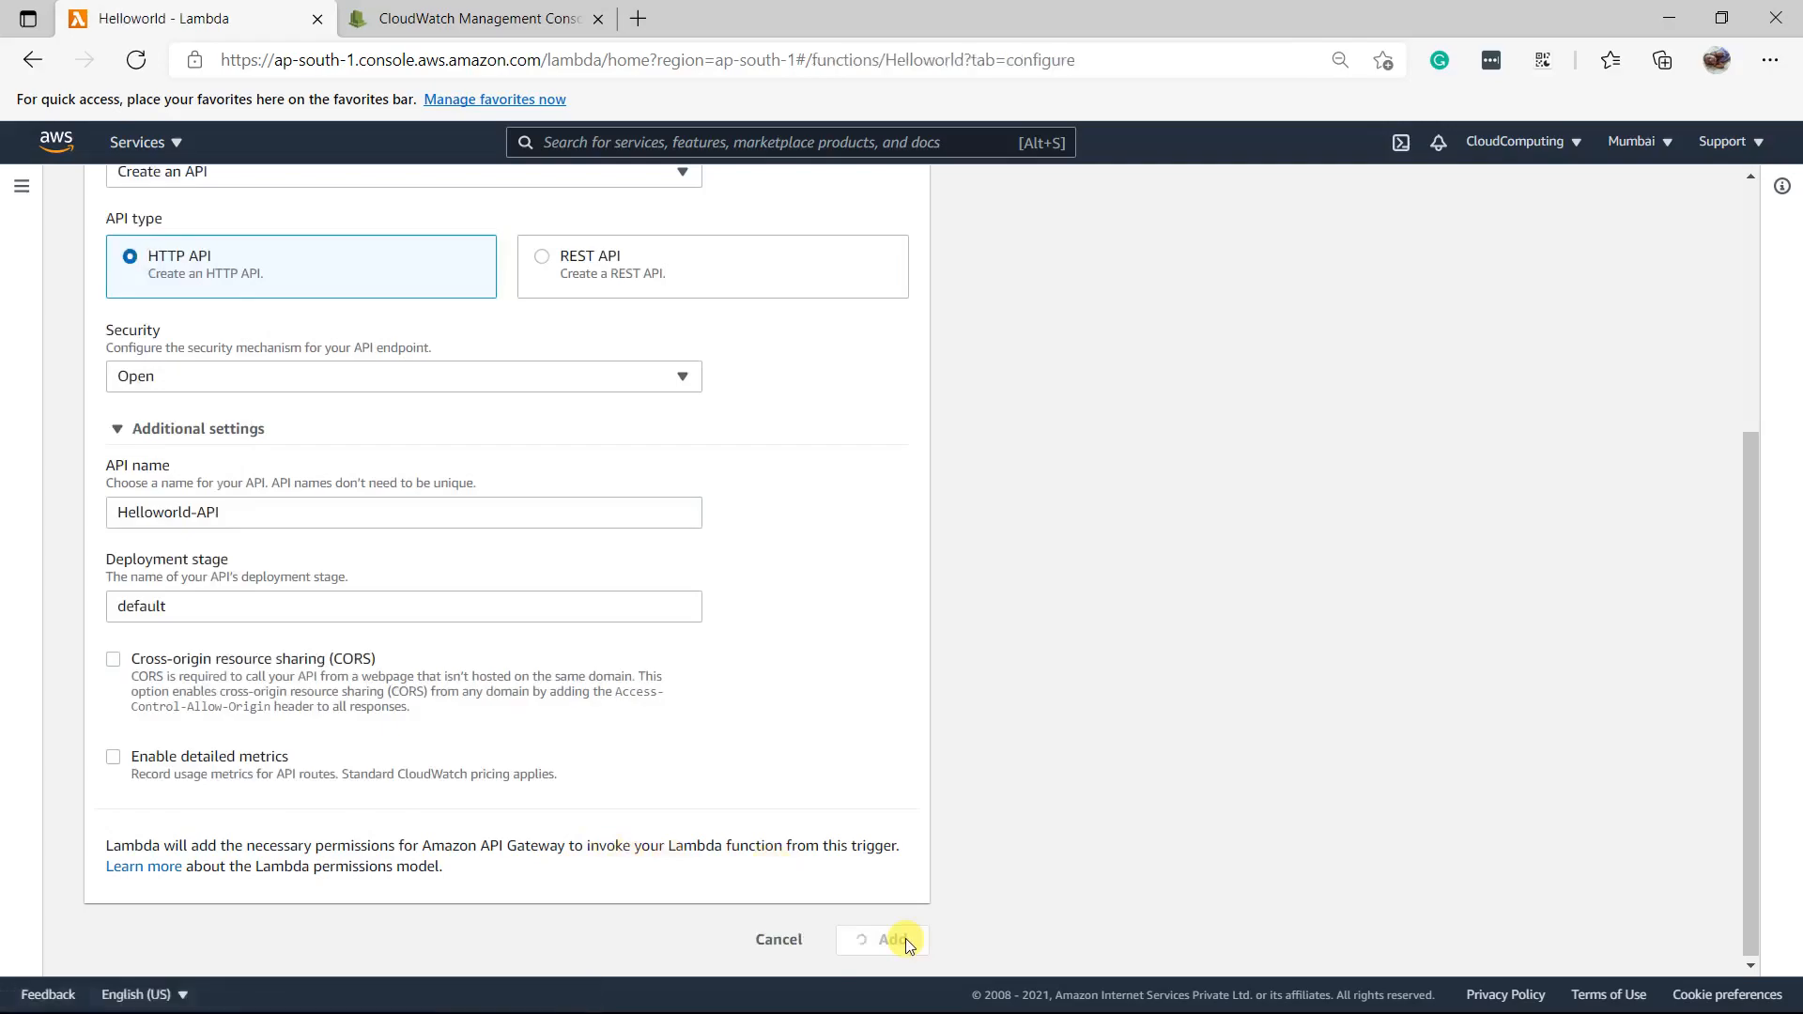
Expand the details of the Helloworld-API trigger and copy its API endpoint URL
scroll(854, 689, down, 5)
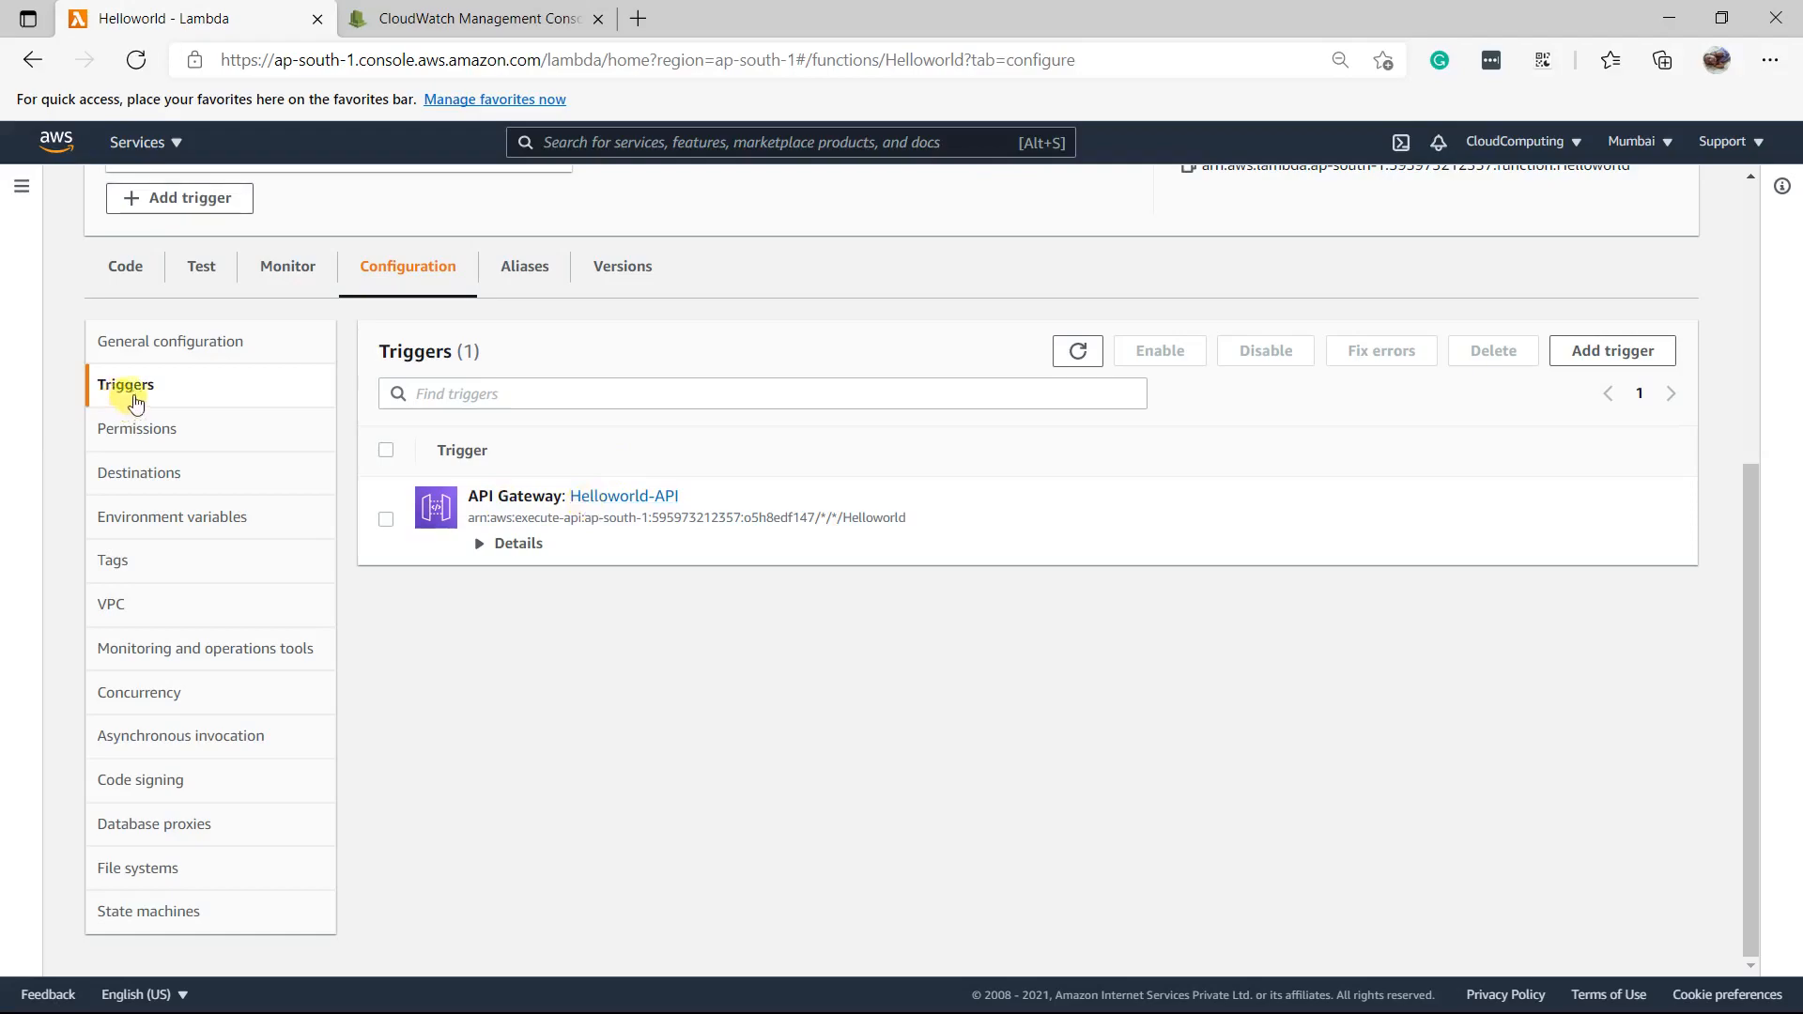
click(480, 547)
drag(1140, 608, 562, 606)
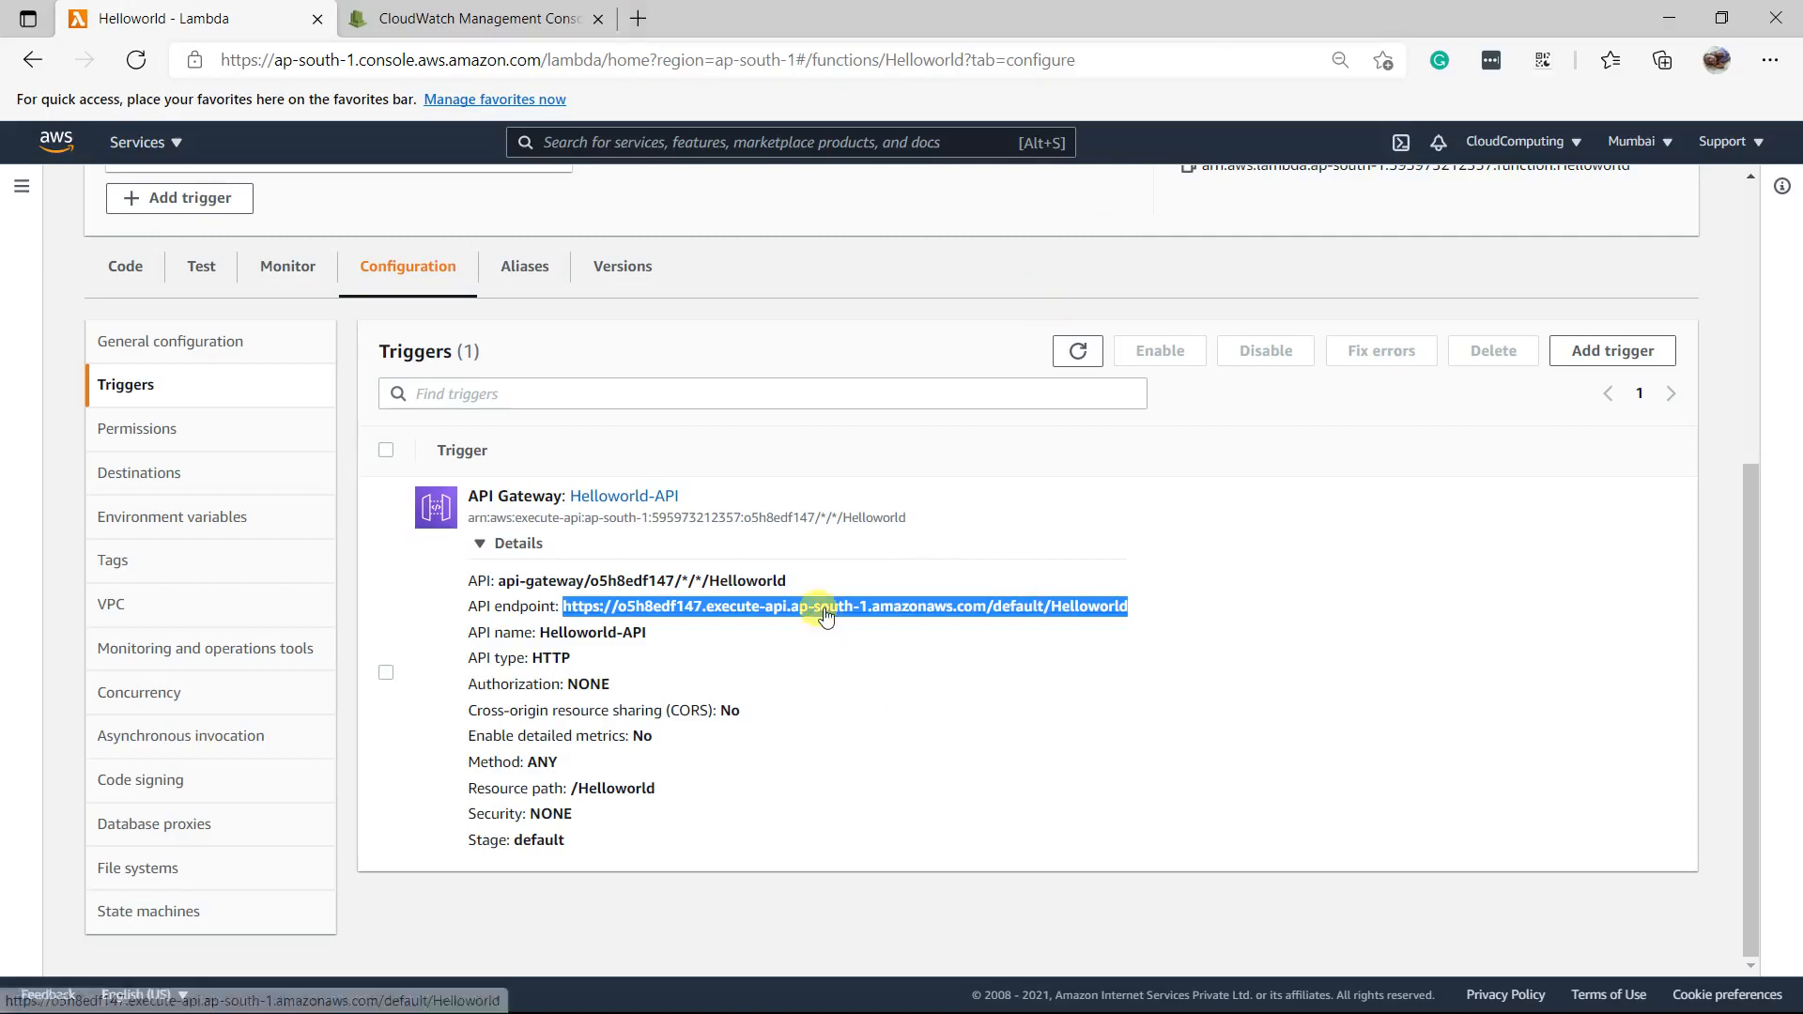
scroll(291, 281, up, 5)
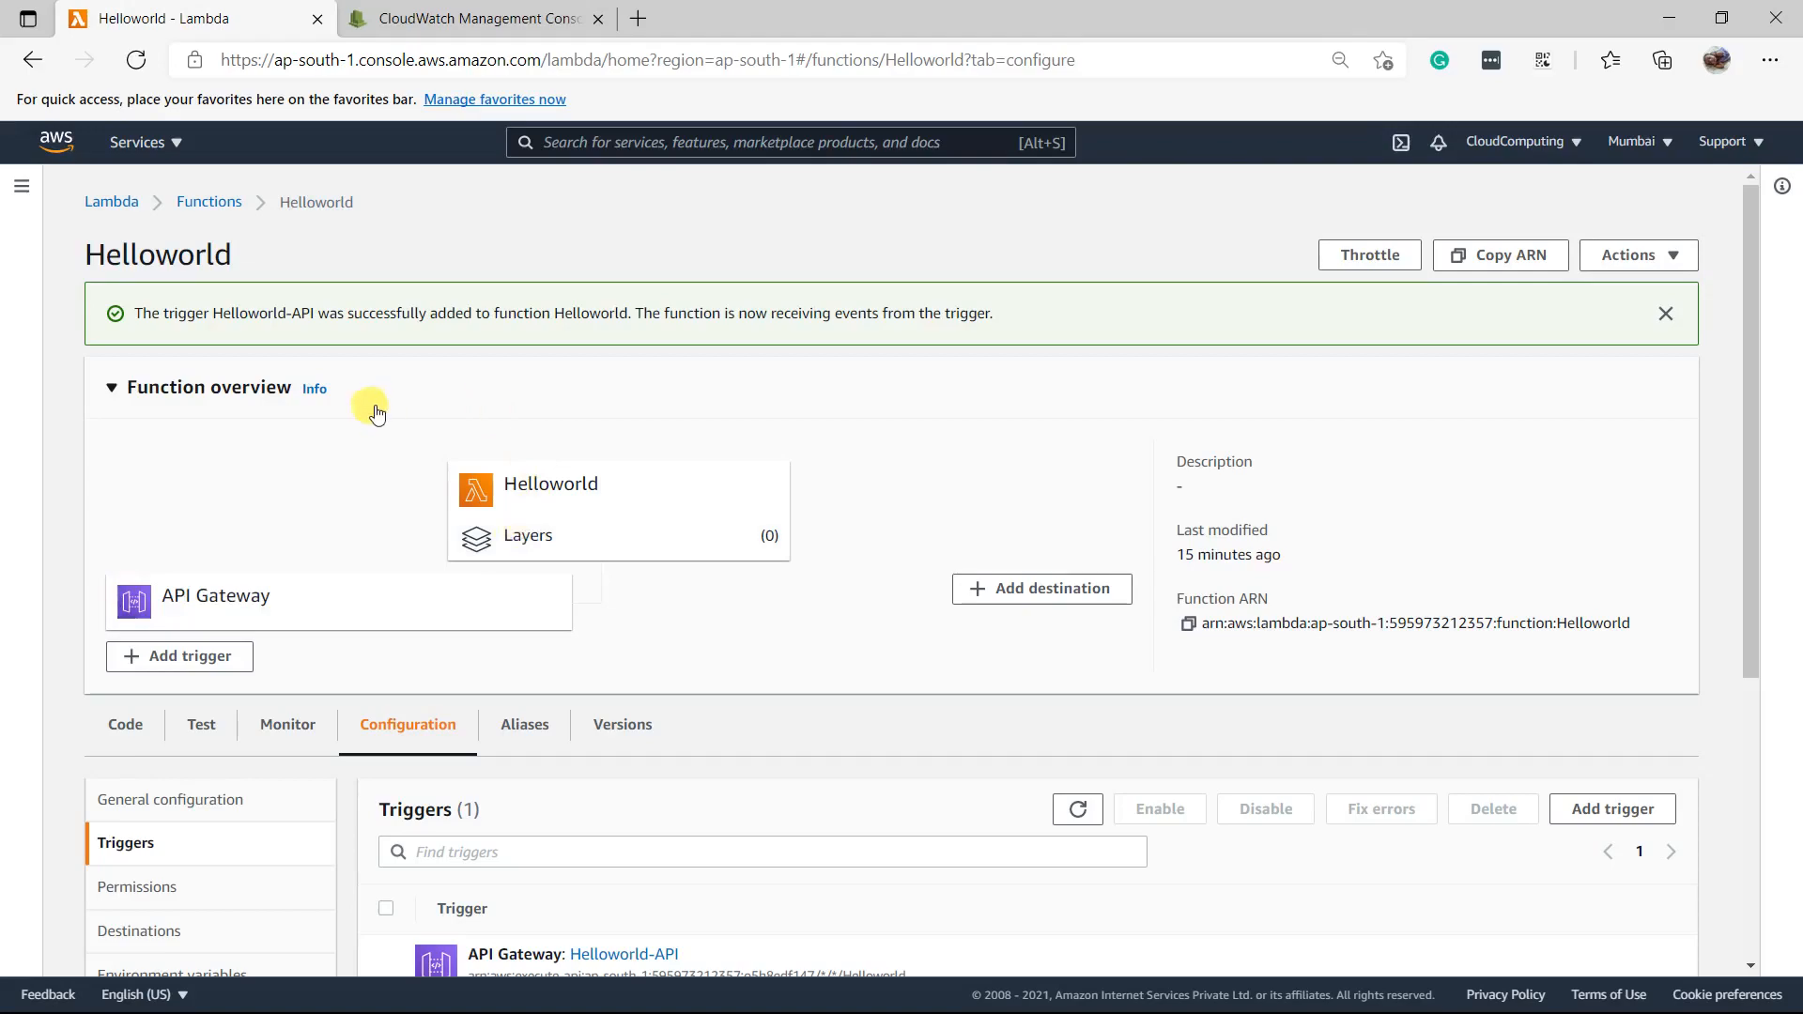
click(1665, 313)
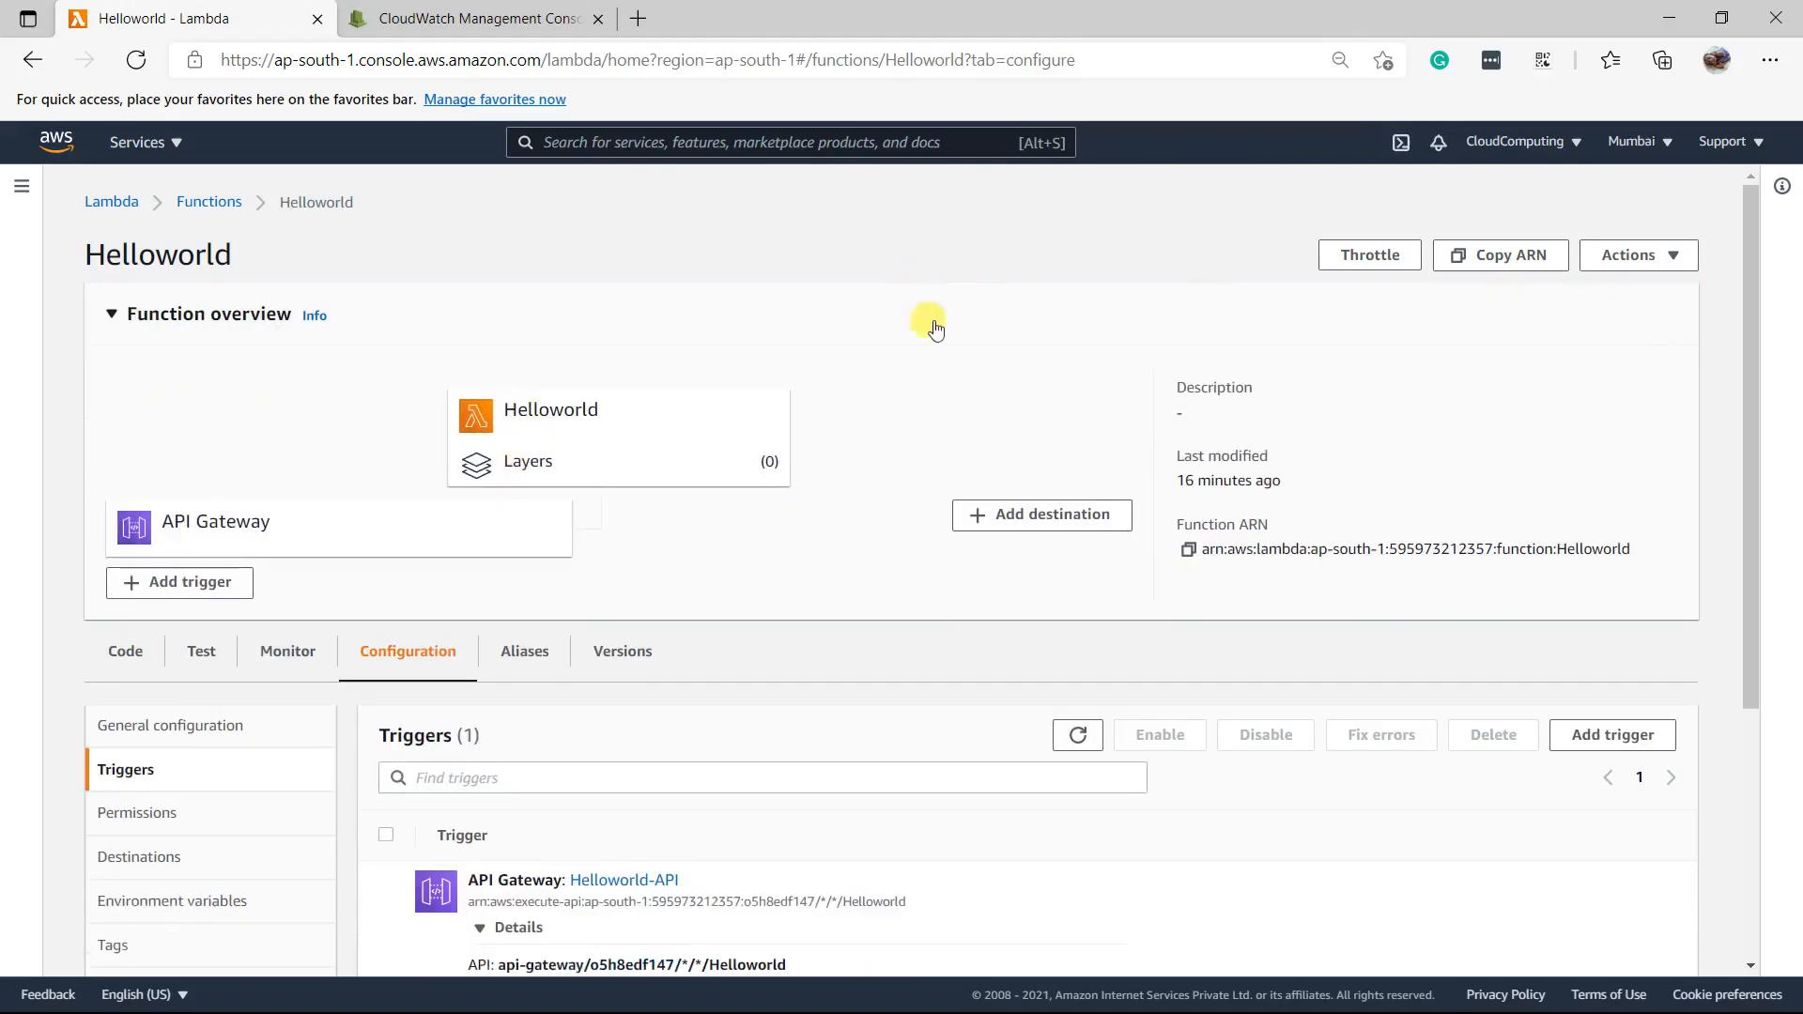
scroll(924, 310, down, 4)
right_click(729, 611)
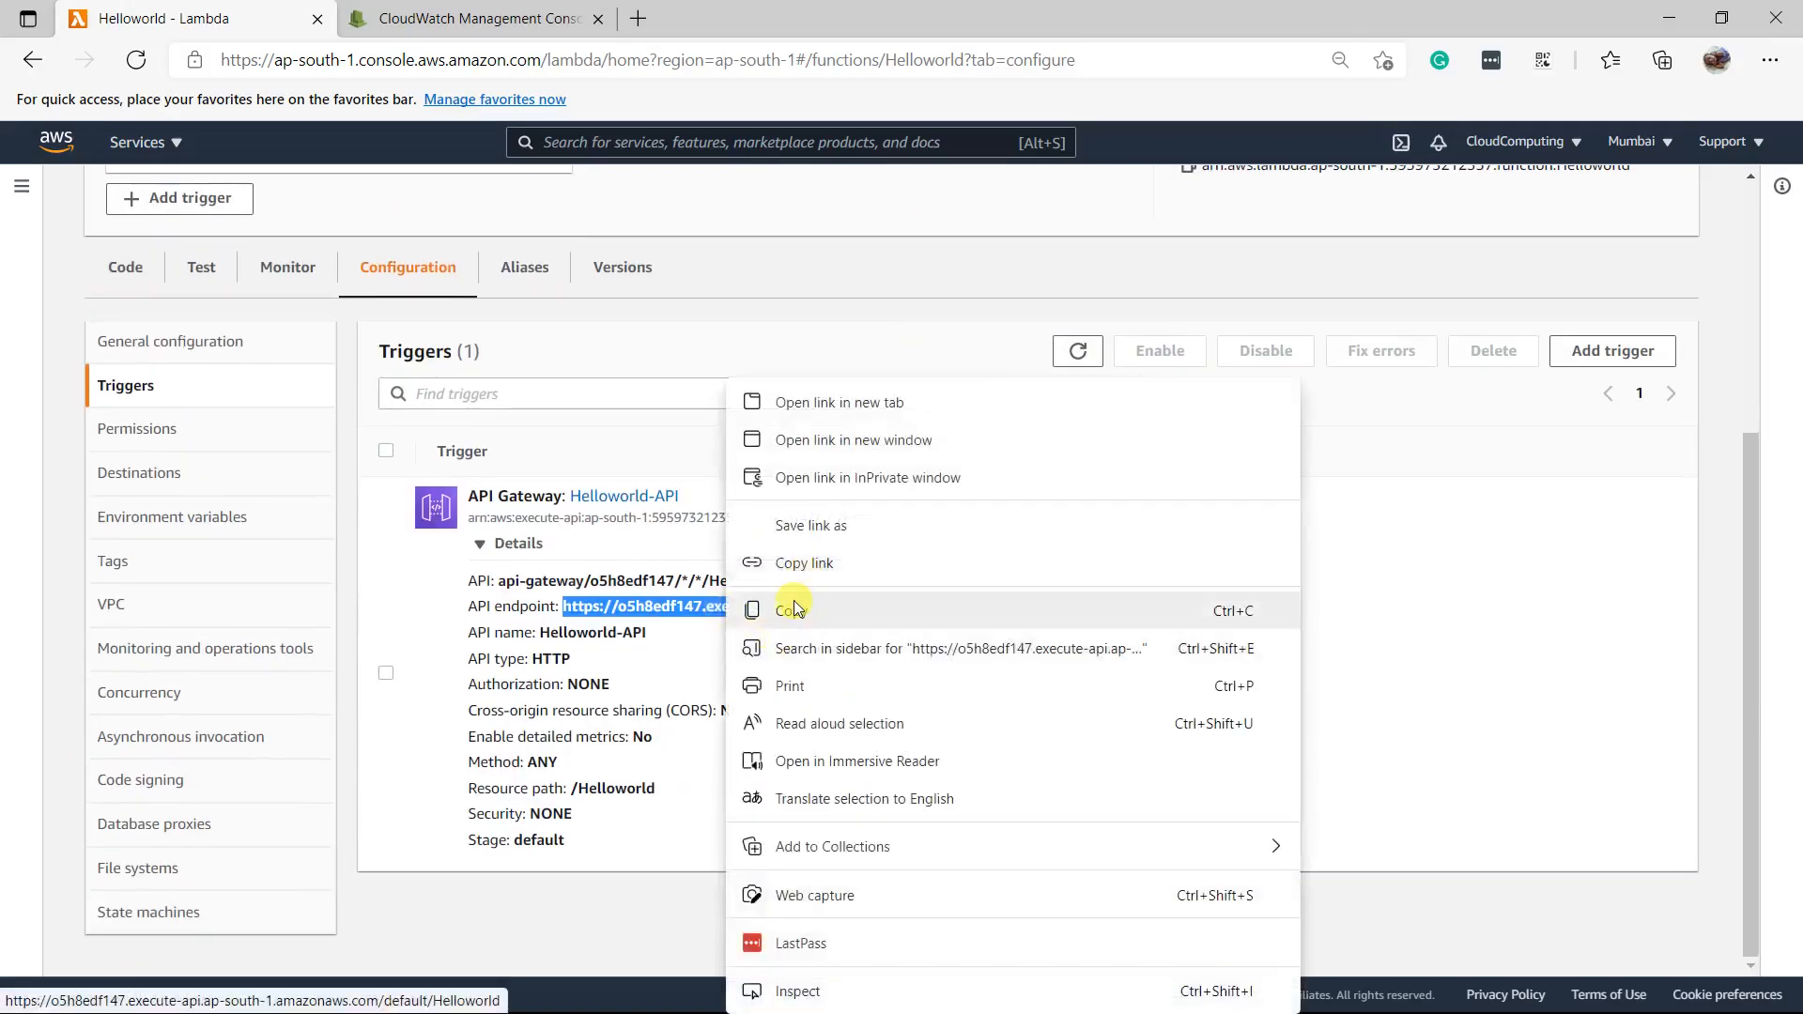
click(784, 610)
Load the copied API endpoint URL in a new browser tab to check the function's response
click(638, 19)
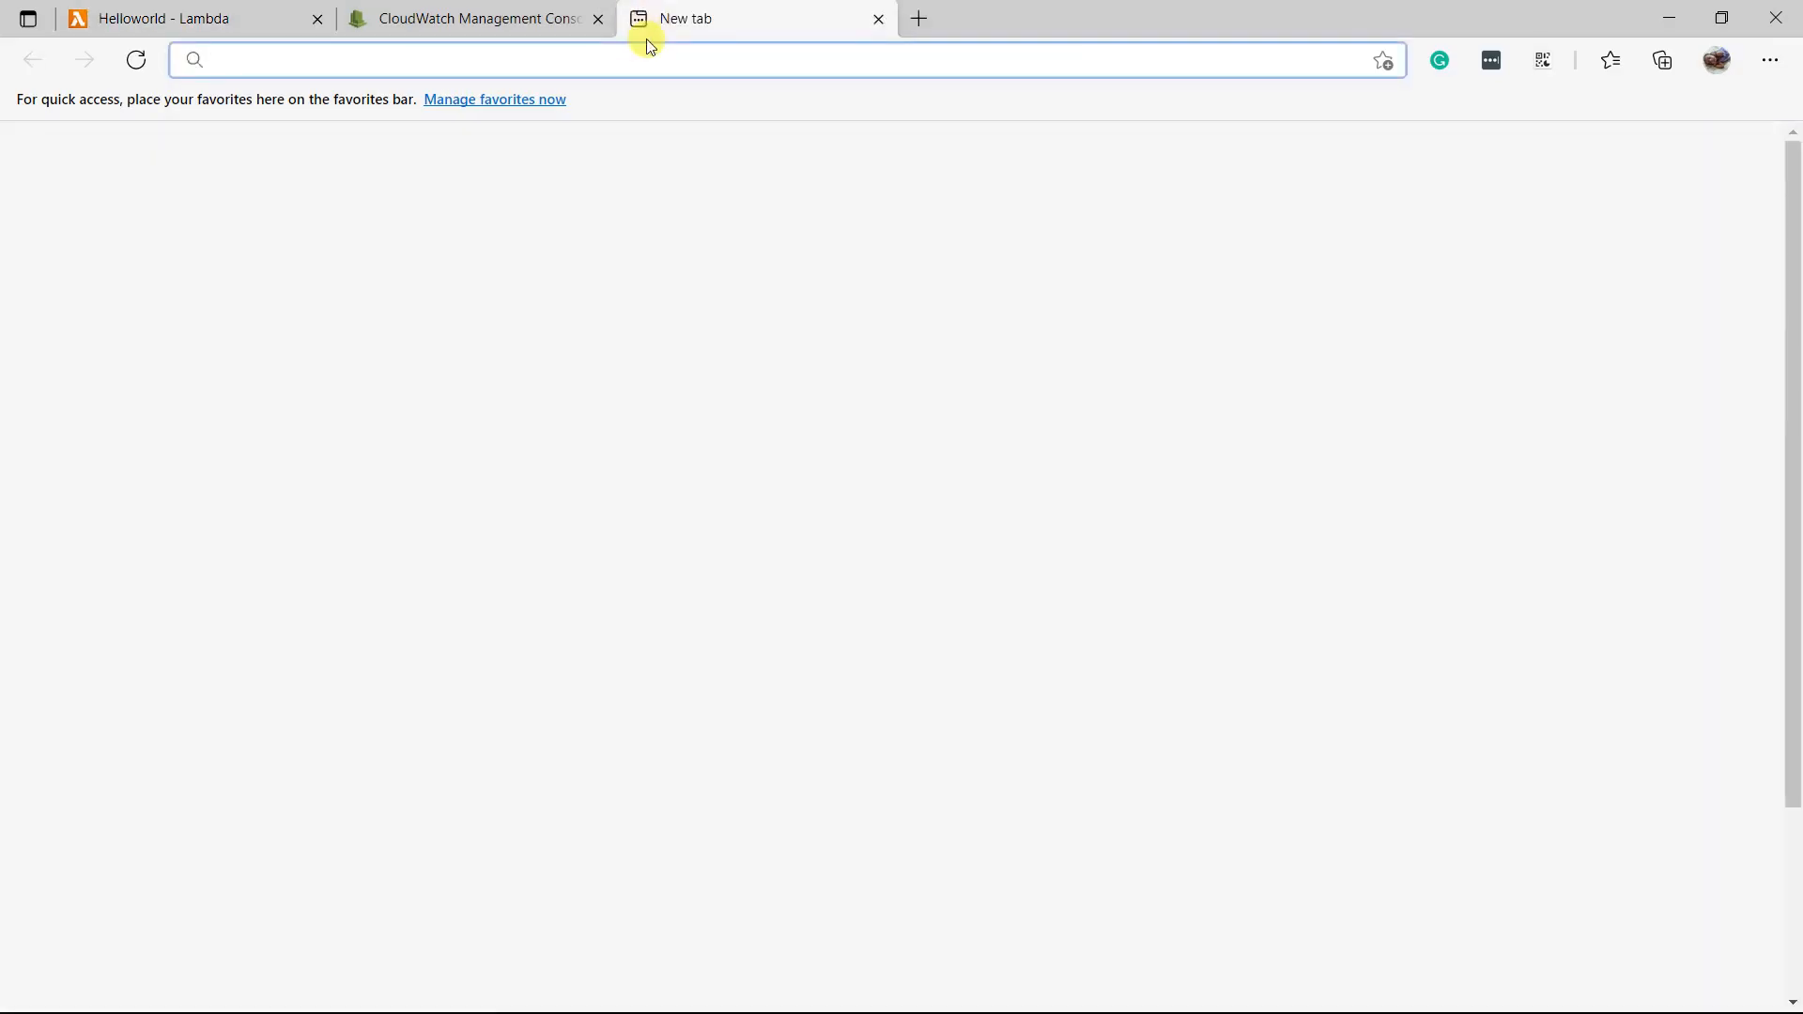
key(ctrl+v)
key(Return)
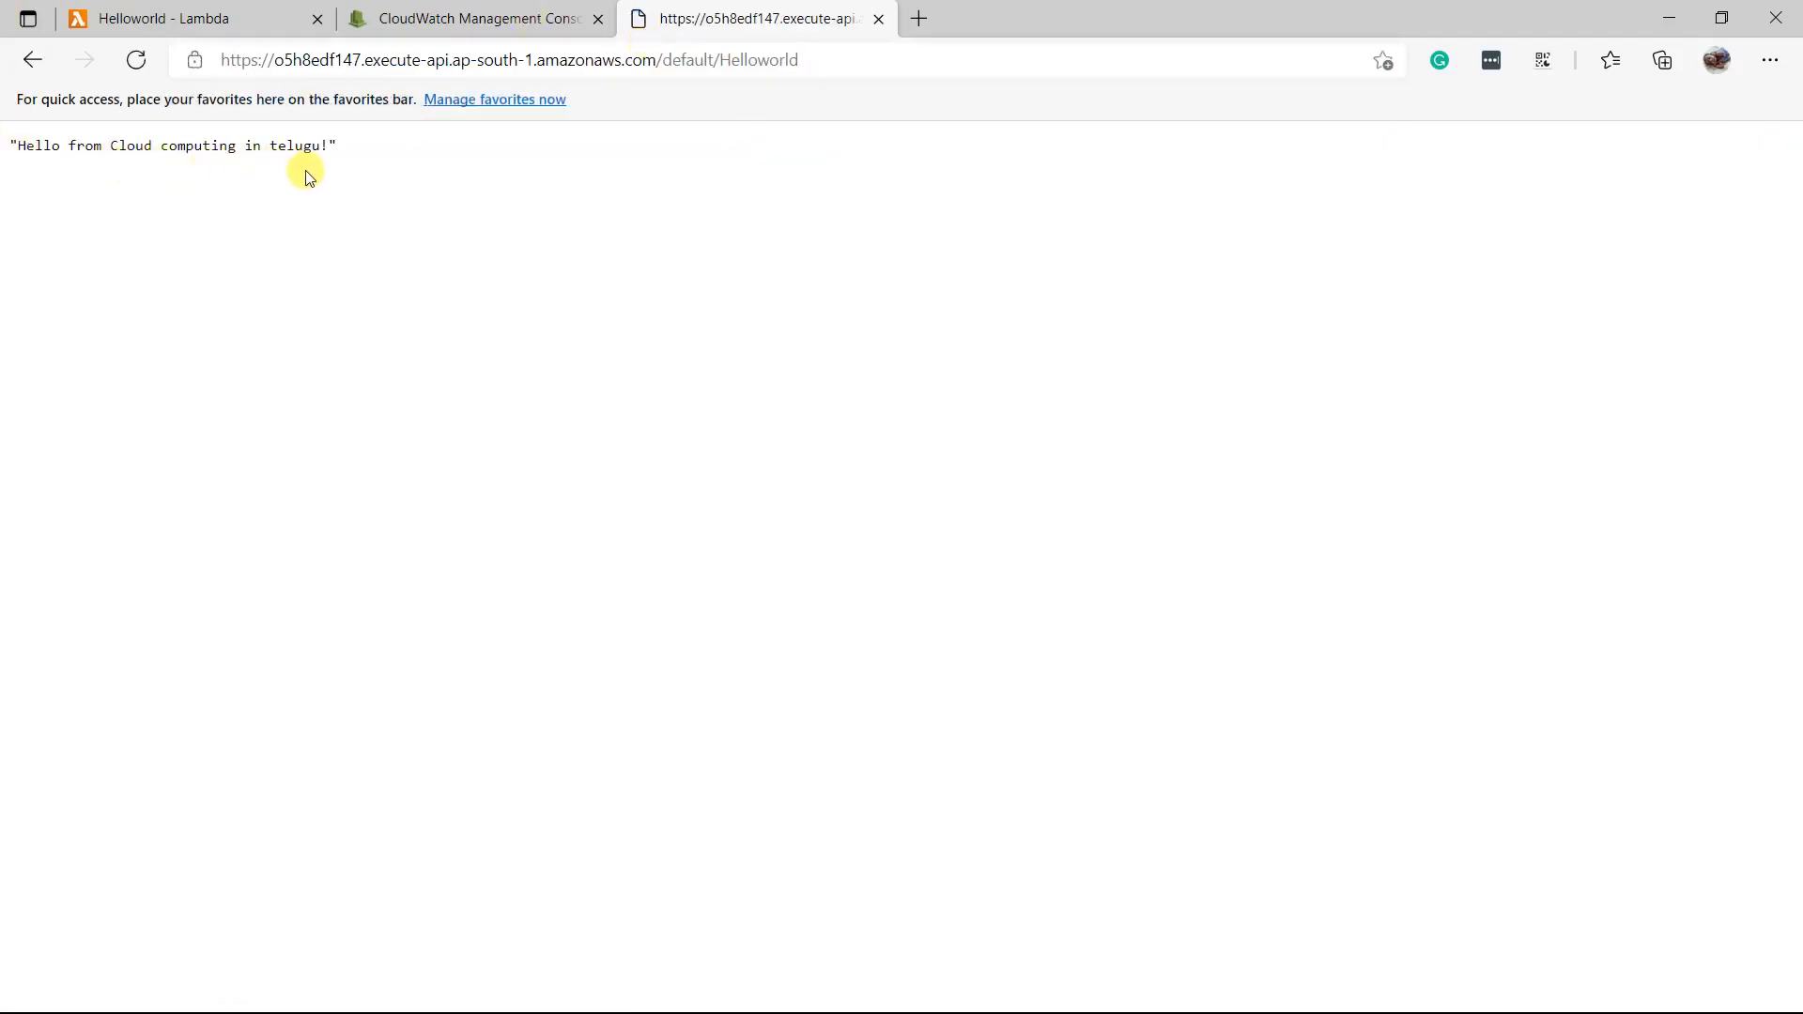
click(352, 66)
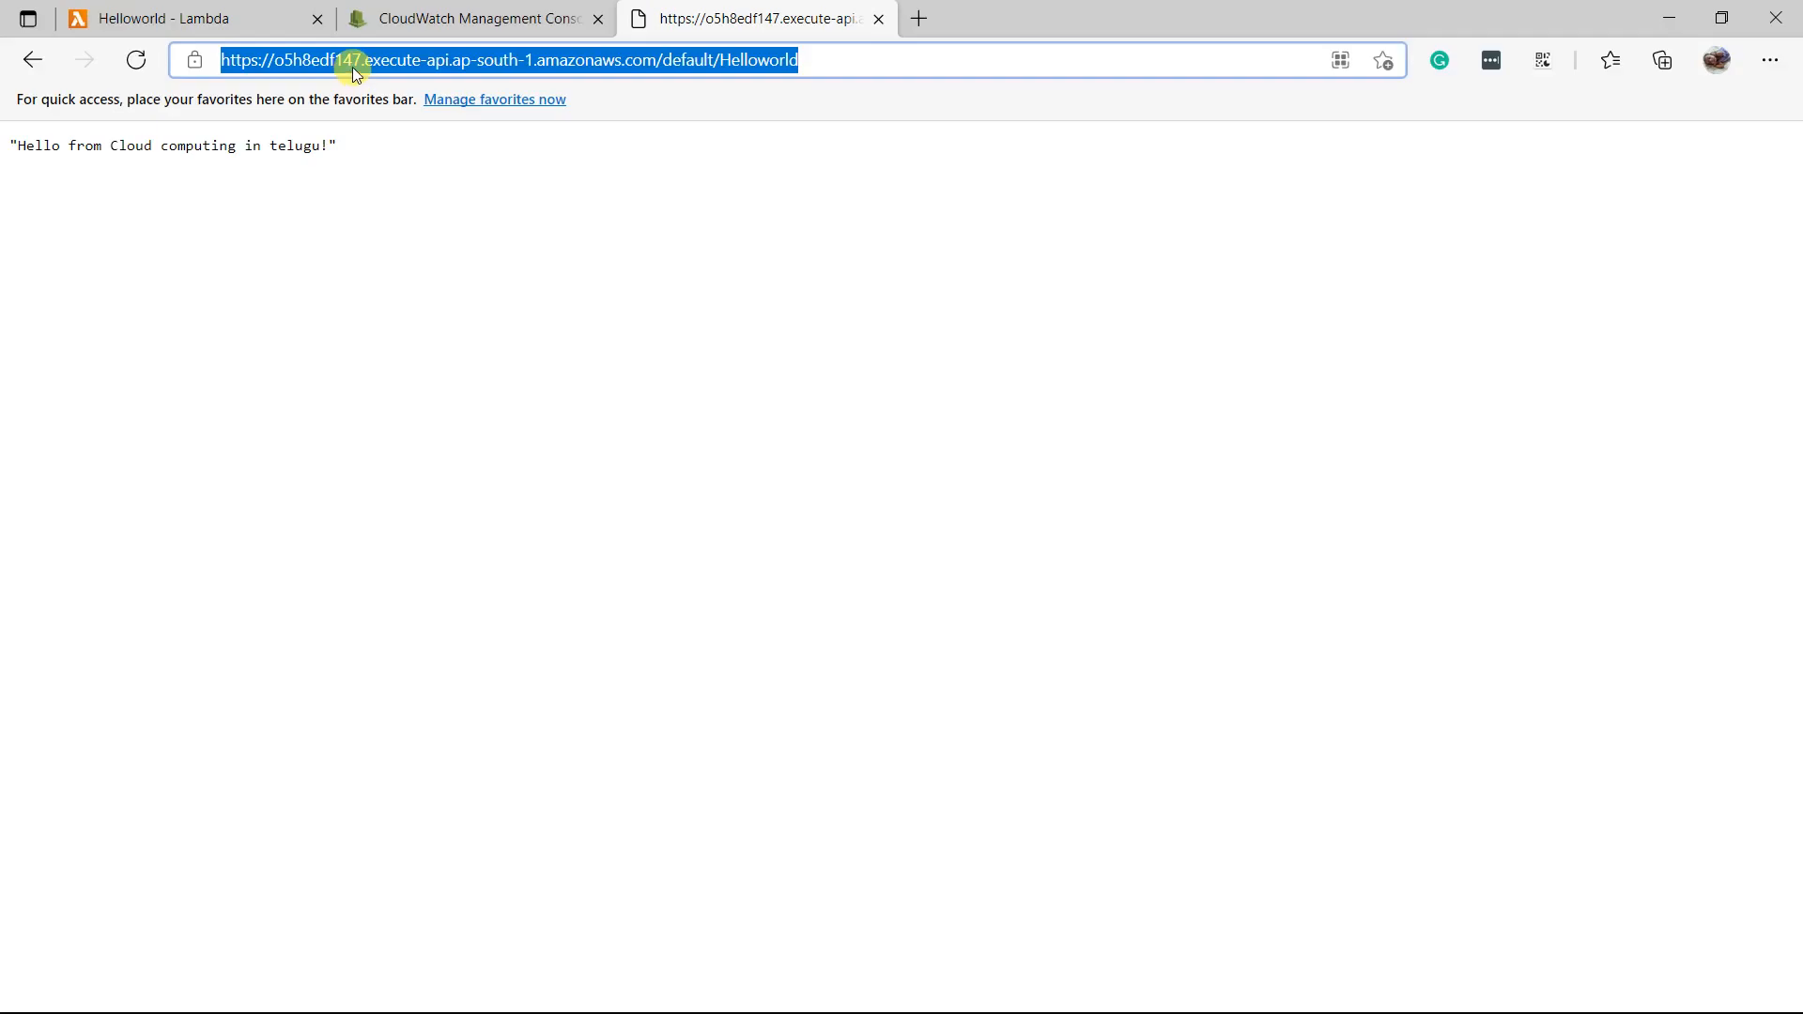
Go back to the Helloworld function in the Lambda console and display the lambda_function code
click(133, 7)
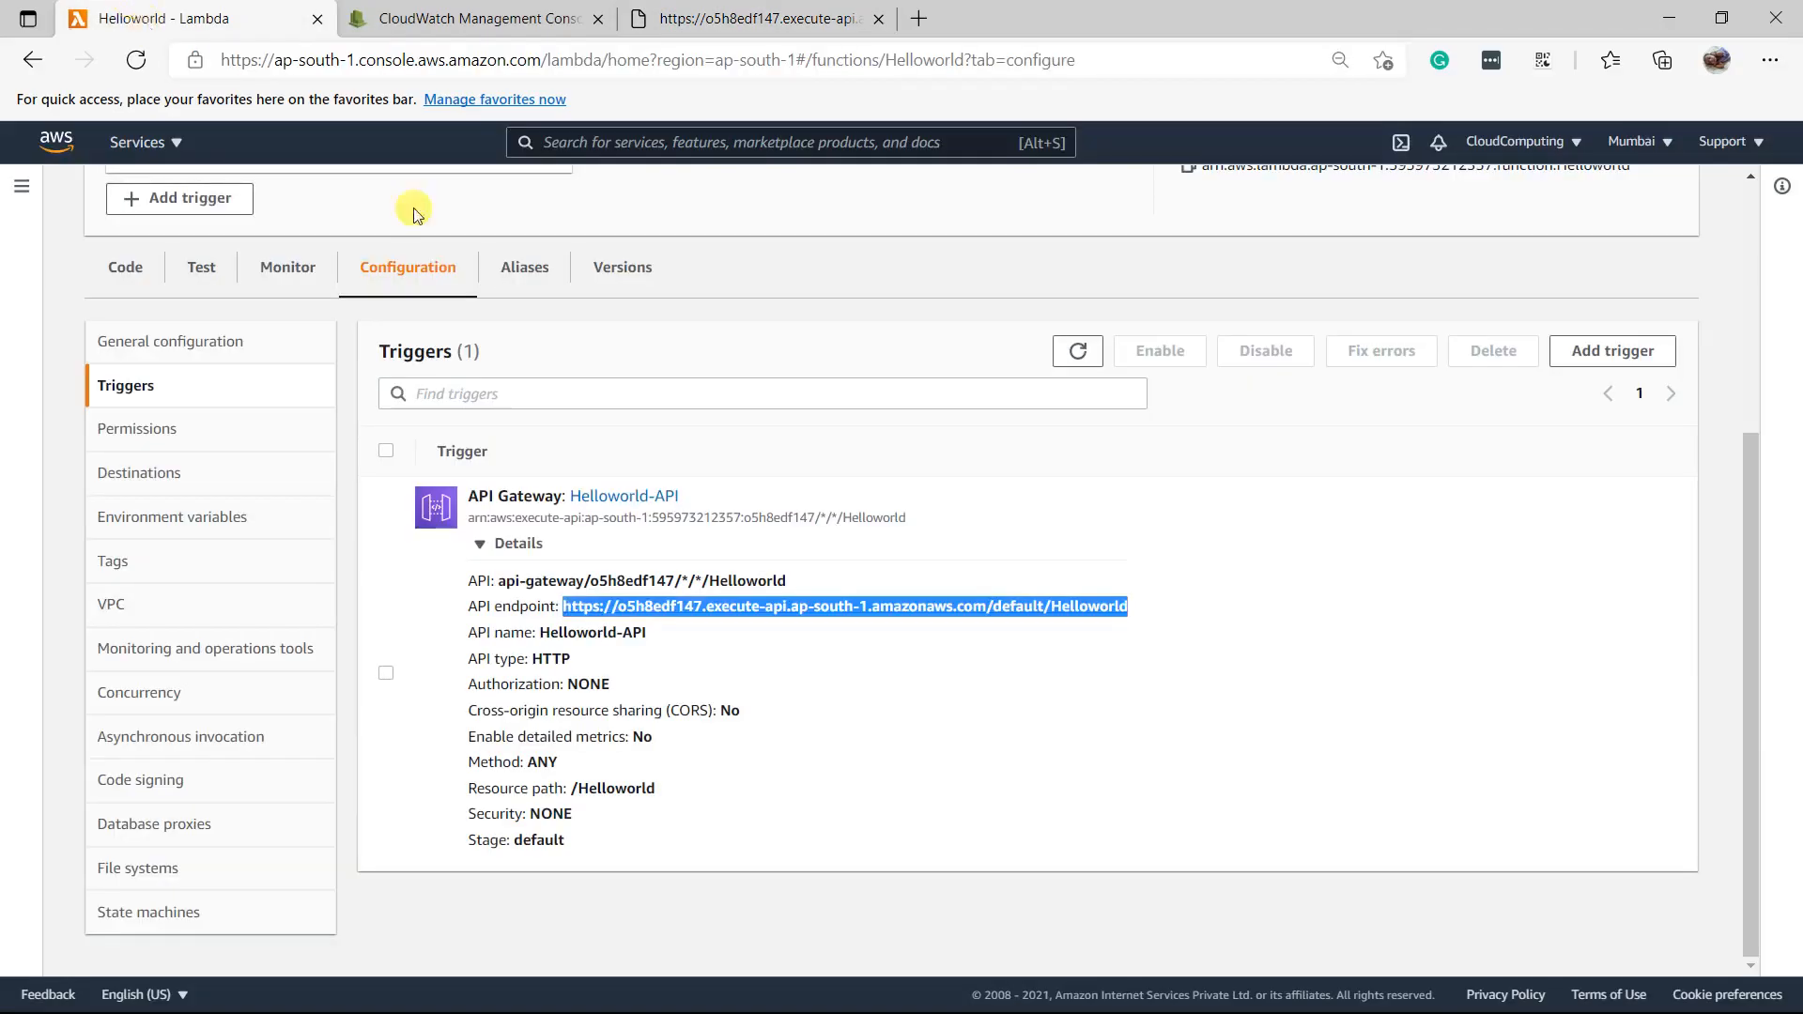
scroll(169, 469, up, 4)
click(123, 652)
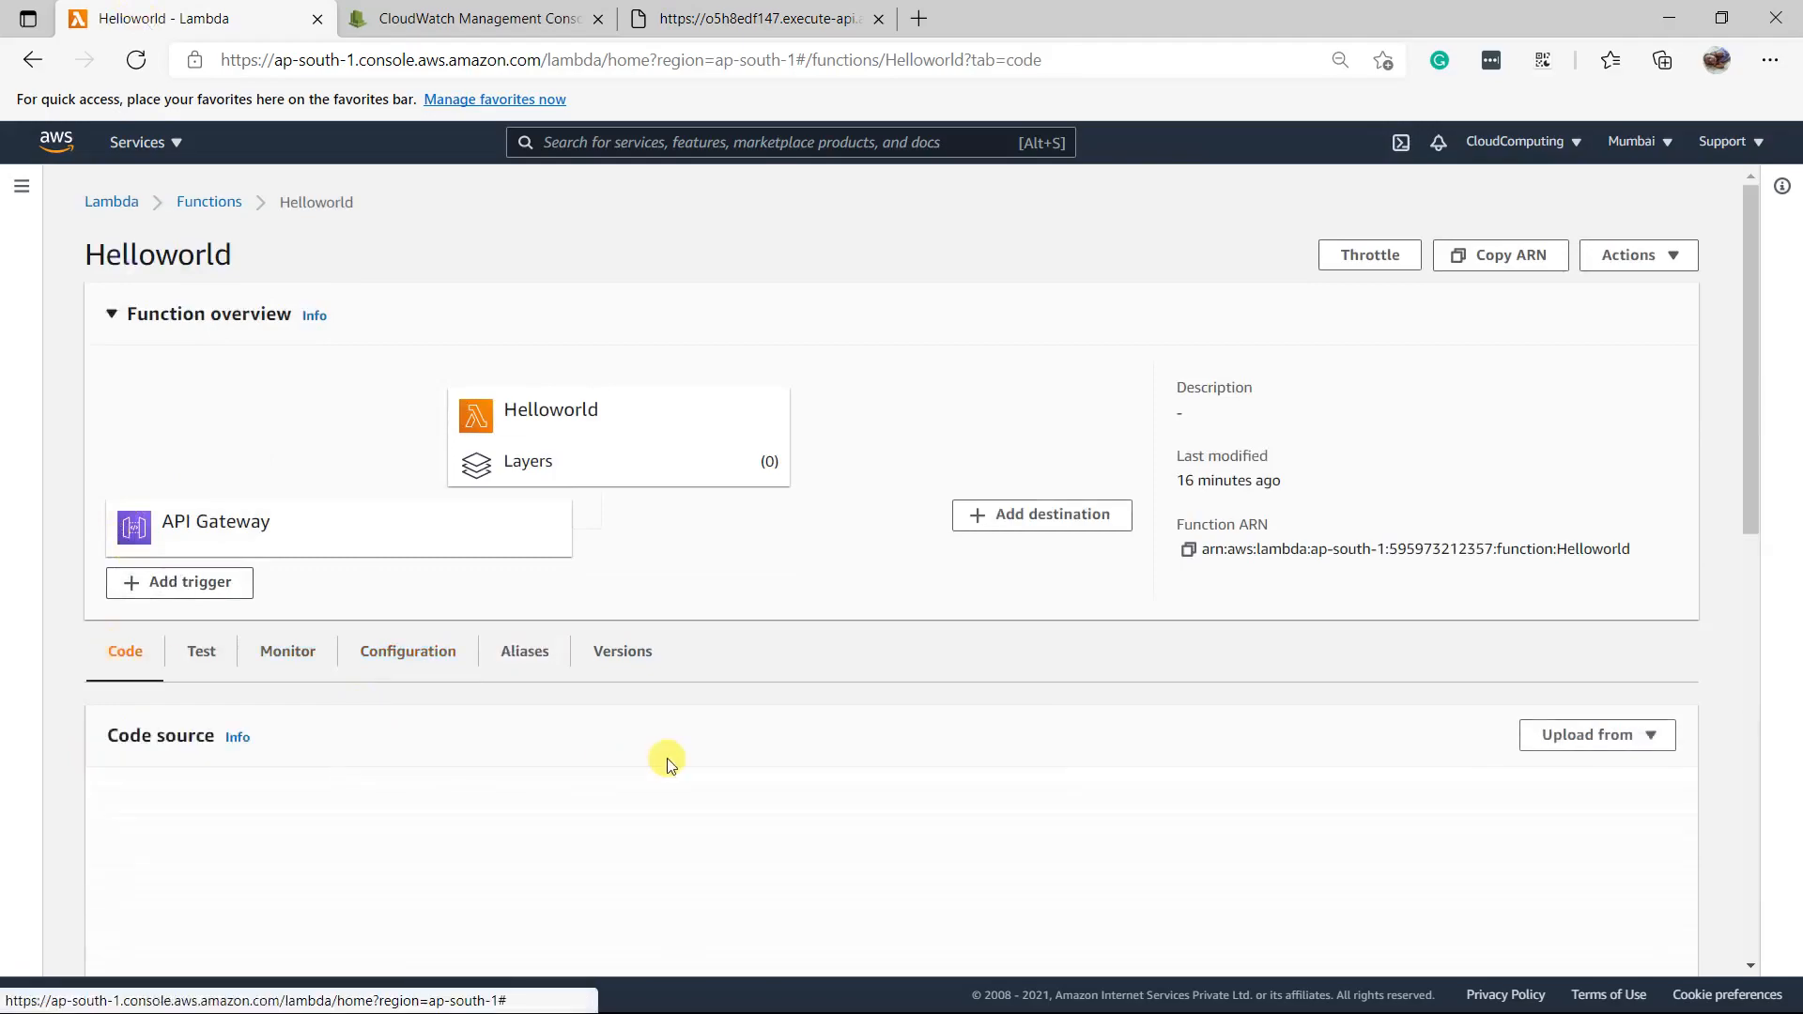
scroll(672, 747, down, 5)
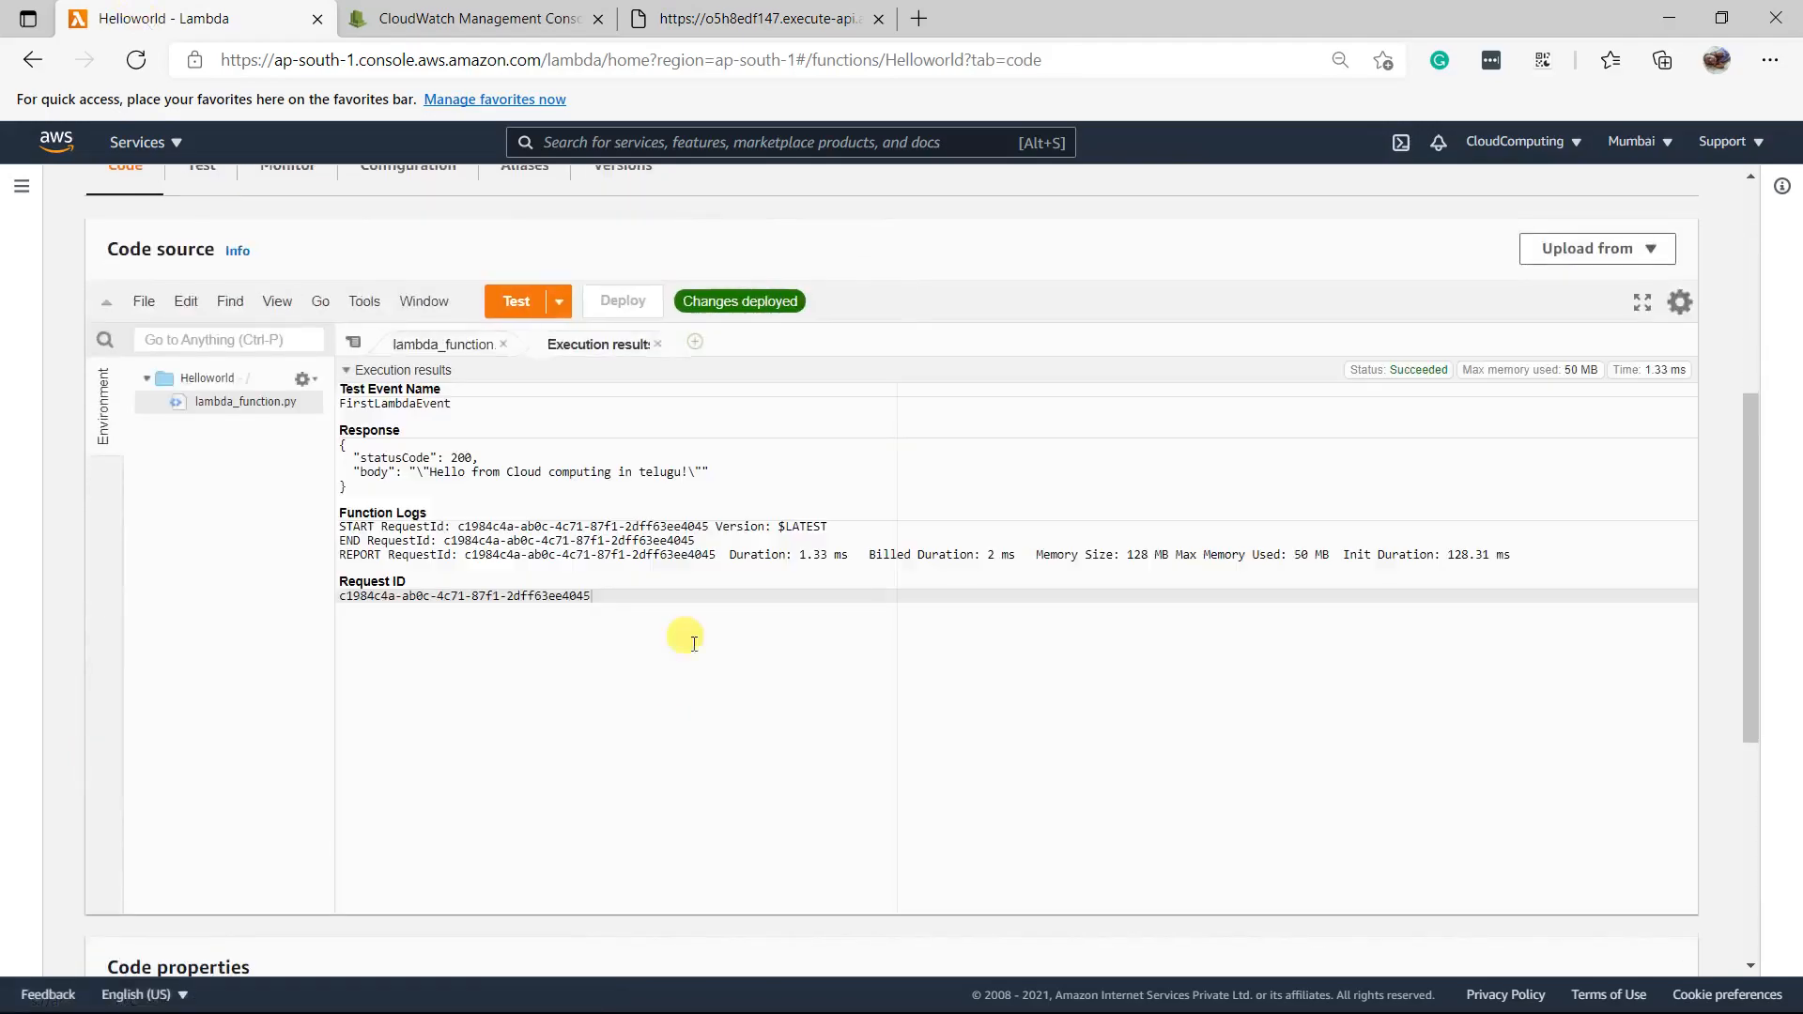
click(439, 344)
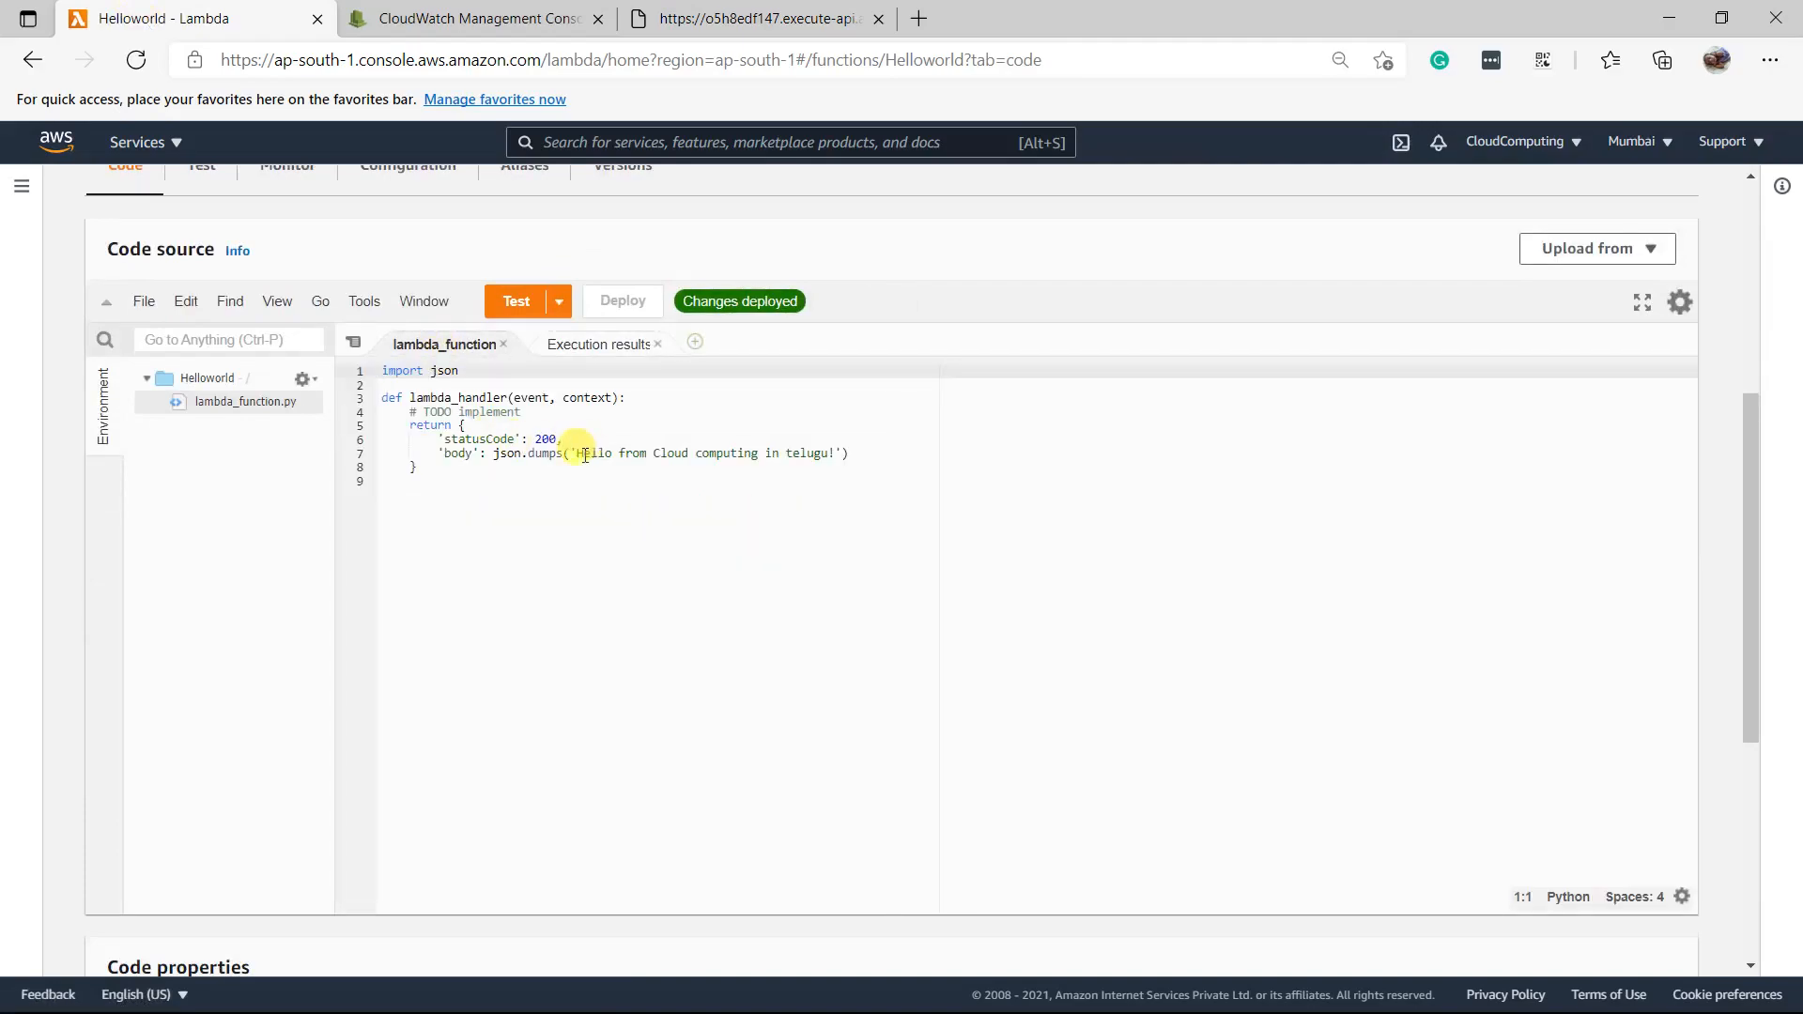
Shorten the returned body text in lambda_function to 'Cloud computing in telugu!' and deploy the change
drag(577, 453, 830, 452)
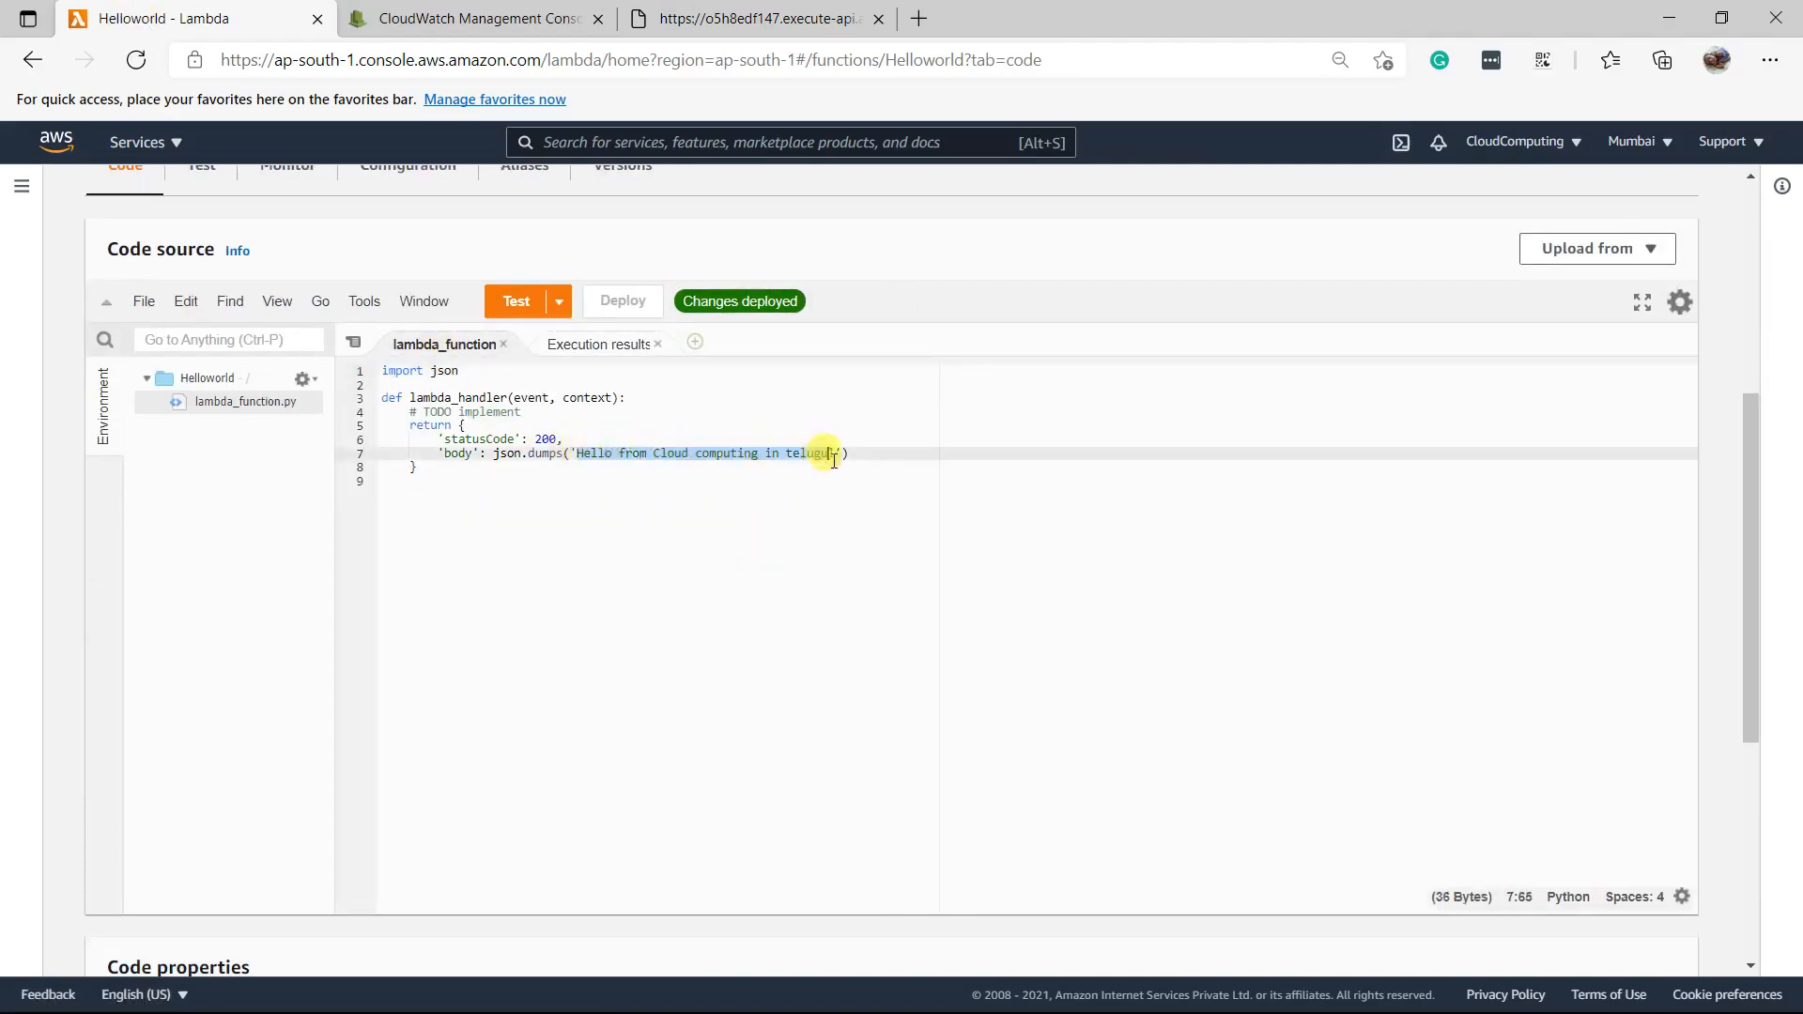
key(shift+Left)
key(shift+Left)
key(shift+Left)
key(shift+Left)
key(shift+Left)
key(shift+Left)
key(shift+Left)
key(shift+Left)
key(shift+Left)
key(shift+Left)
key(shift+Left)
key(shift+Left)
key(shift+Left)
key(shift+Left)
key(shift+Left)
key(shift+Left)
key(shift+Left)
key(shift+Left)
key(shift+Left)
key(shift+Left)
key(BackSpace)
key(ctrl+Right)
key(ctrl+Right)
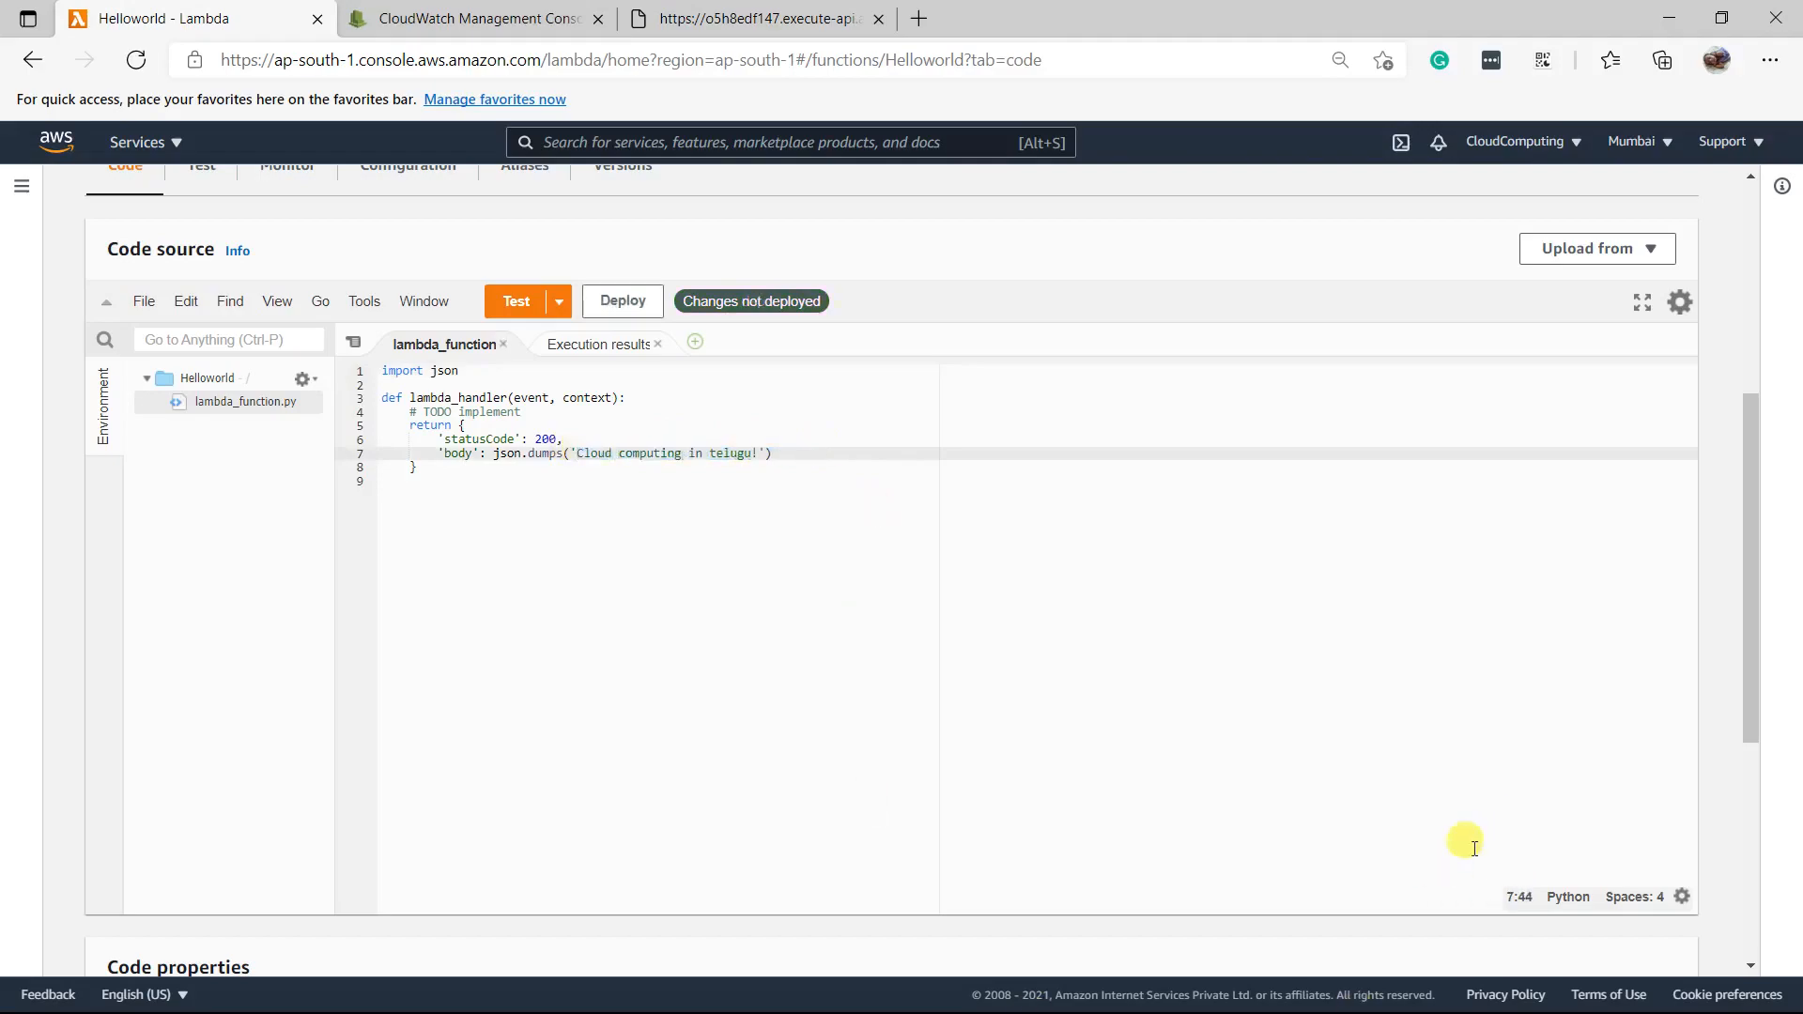
click(883, 606)
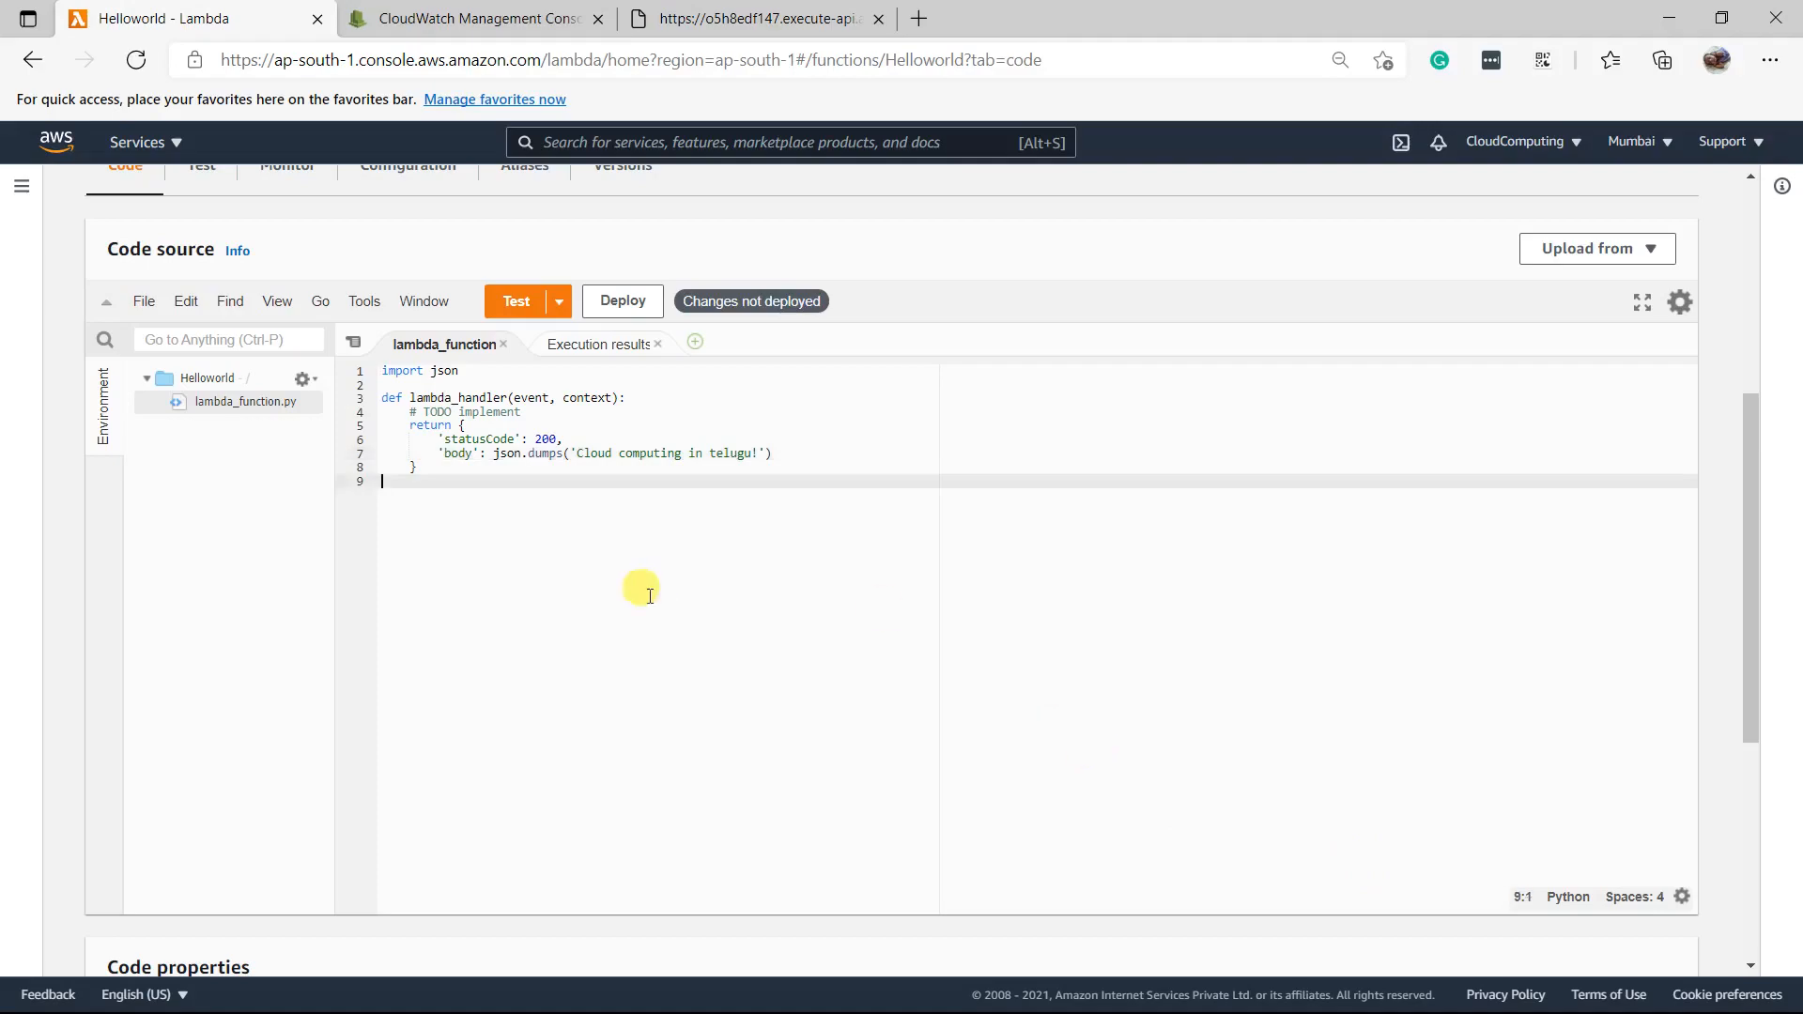
click(614, 304)
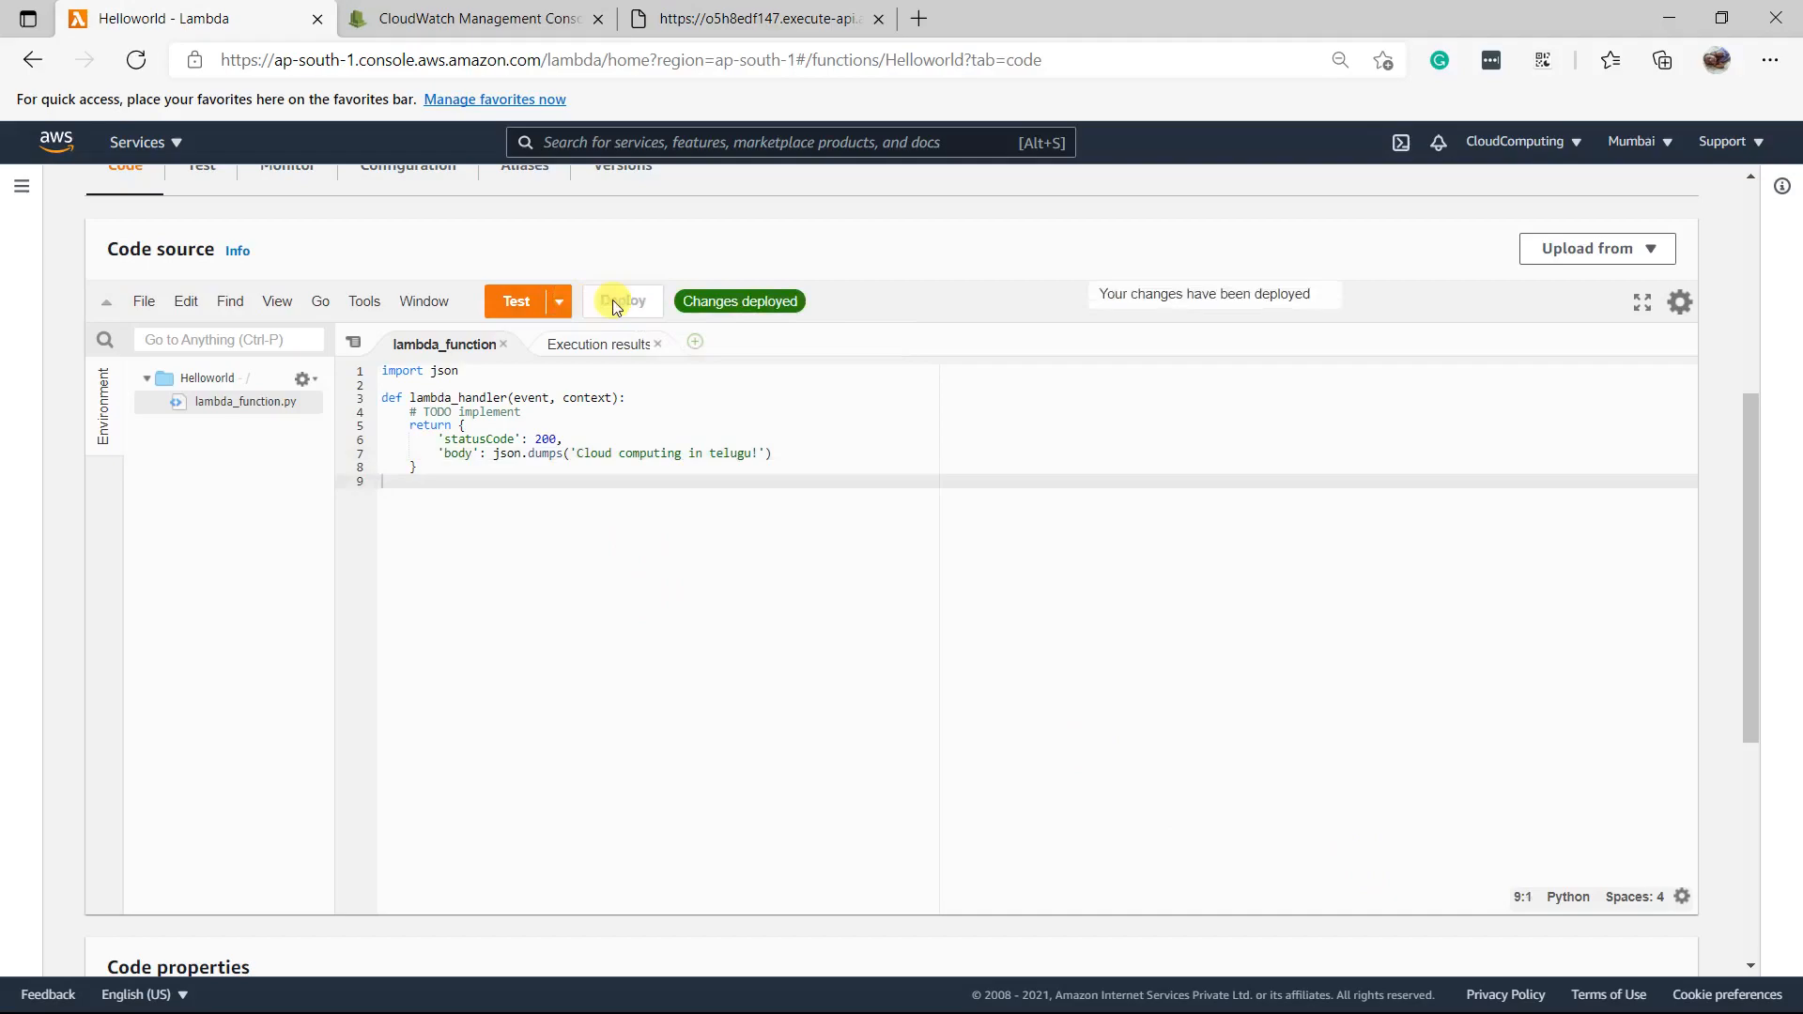
Reload the API endpoint page in its browser tab and highlight the returned text to check the function's response
click(767, 13)
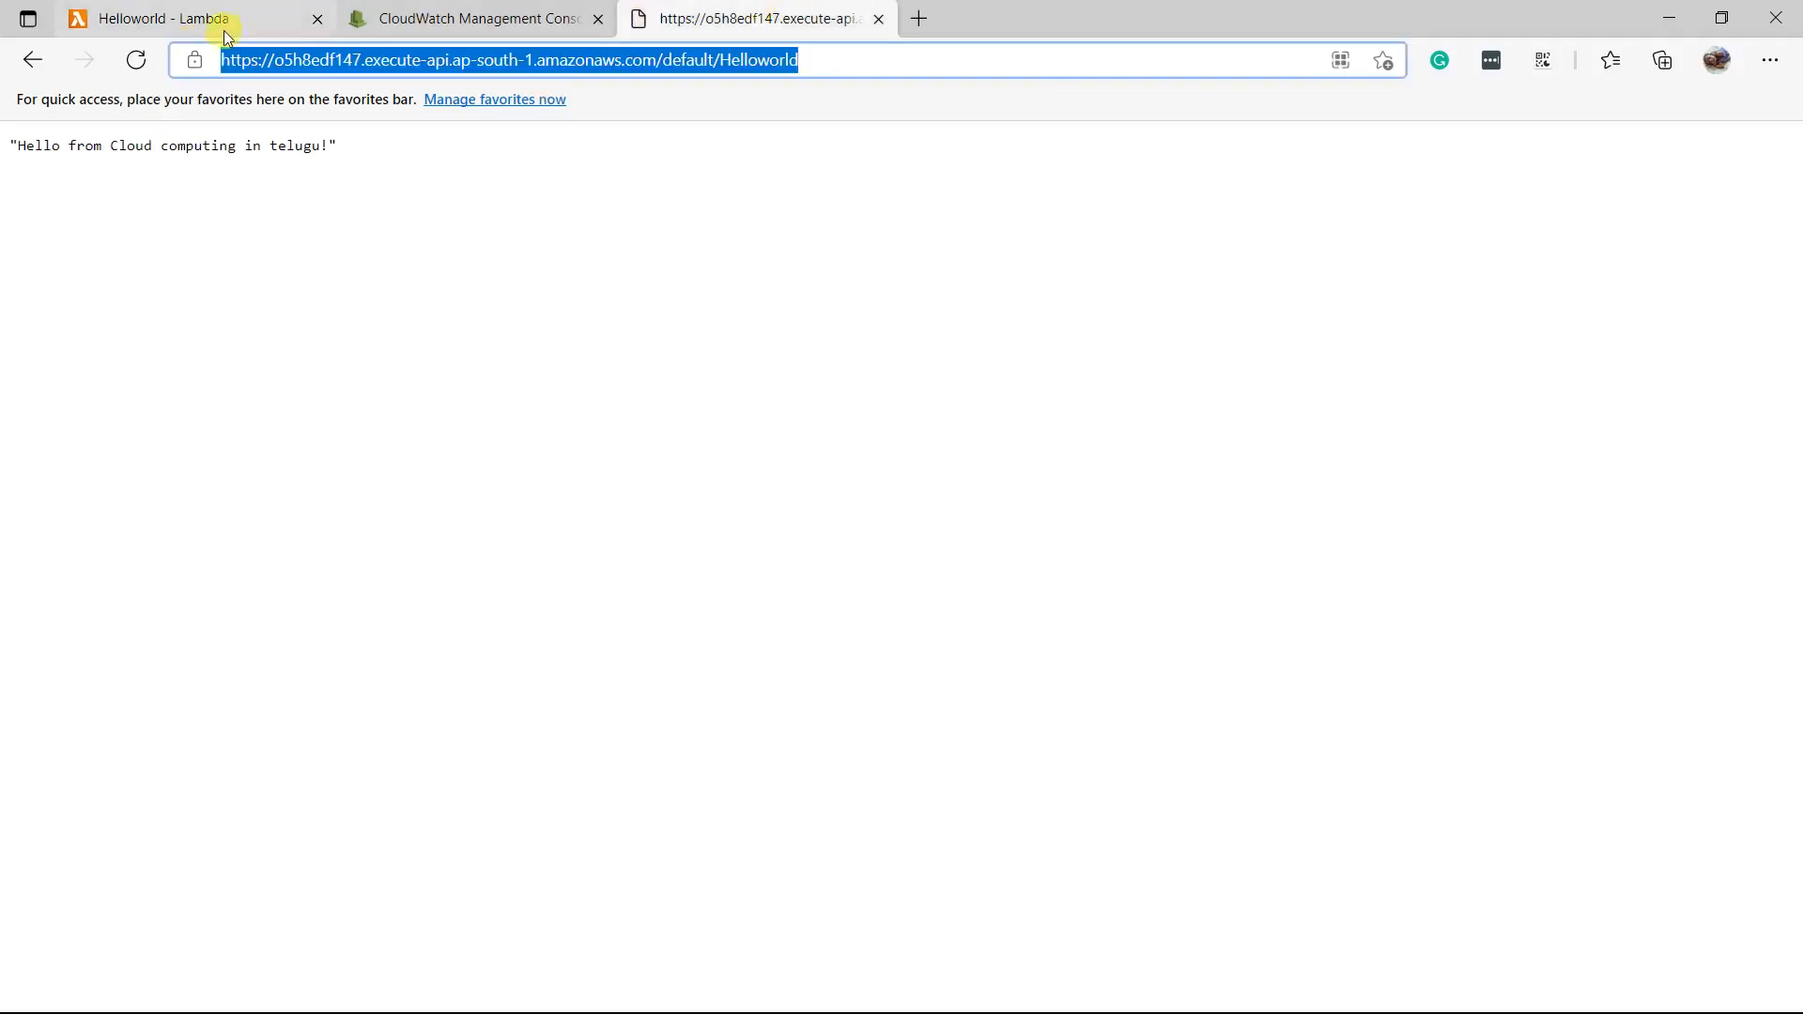
click(134, 60)
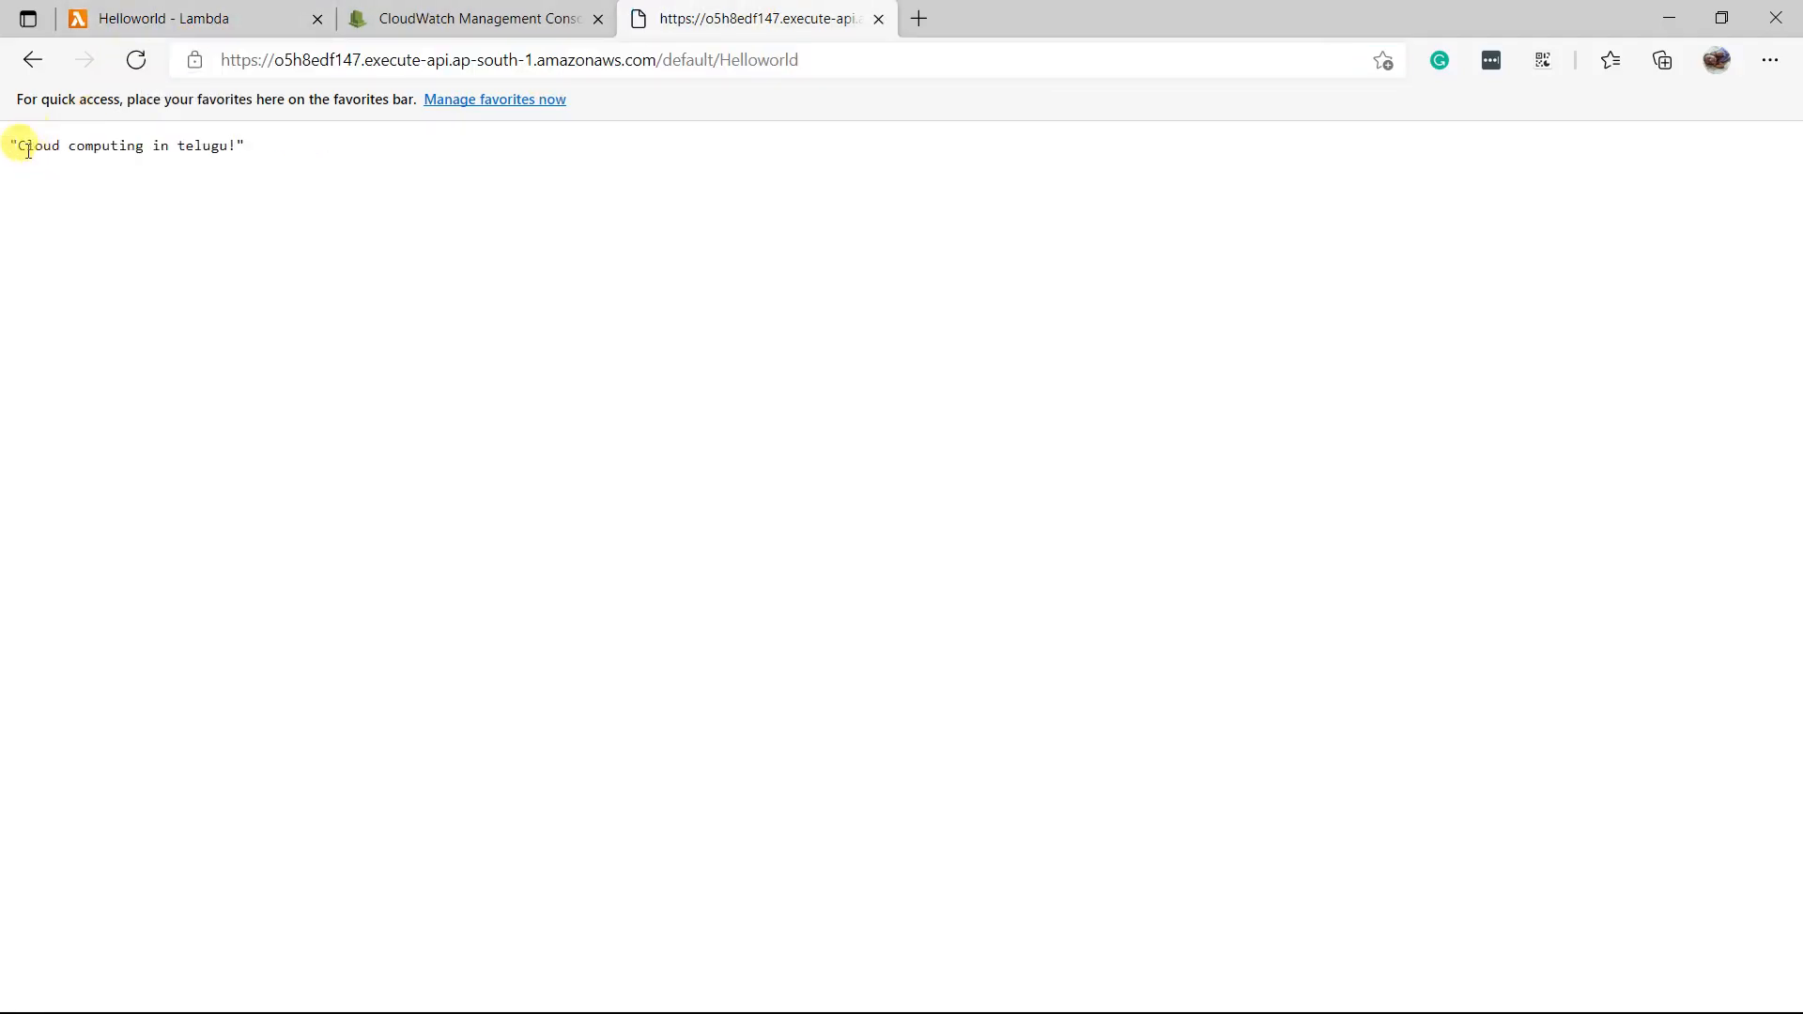
drag(17, 146, 227, 145)
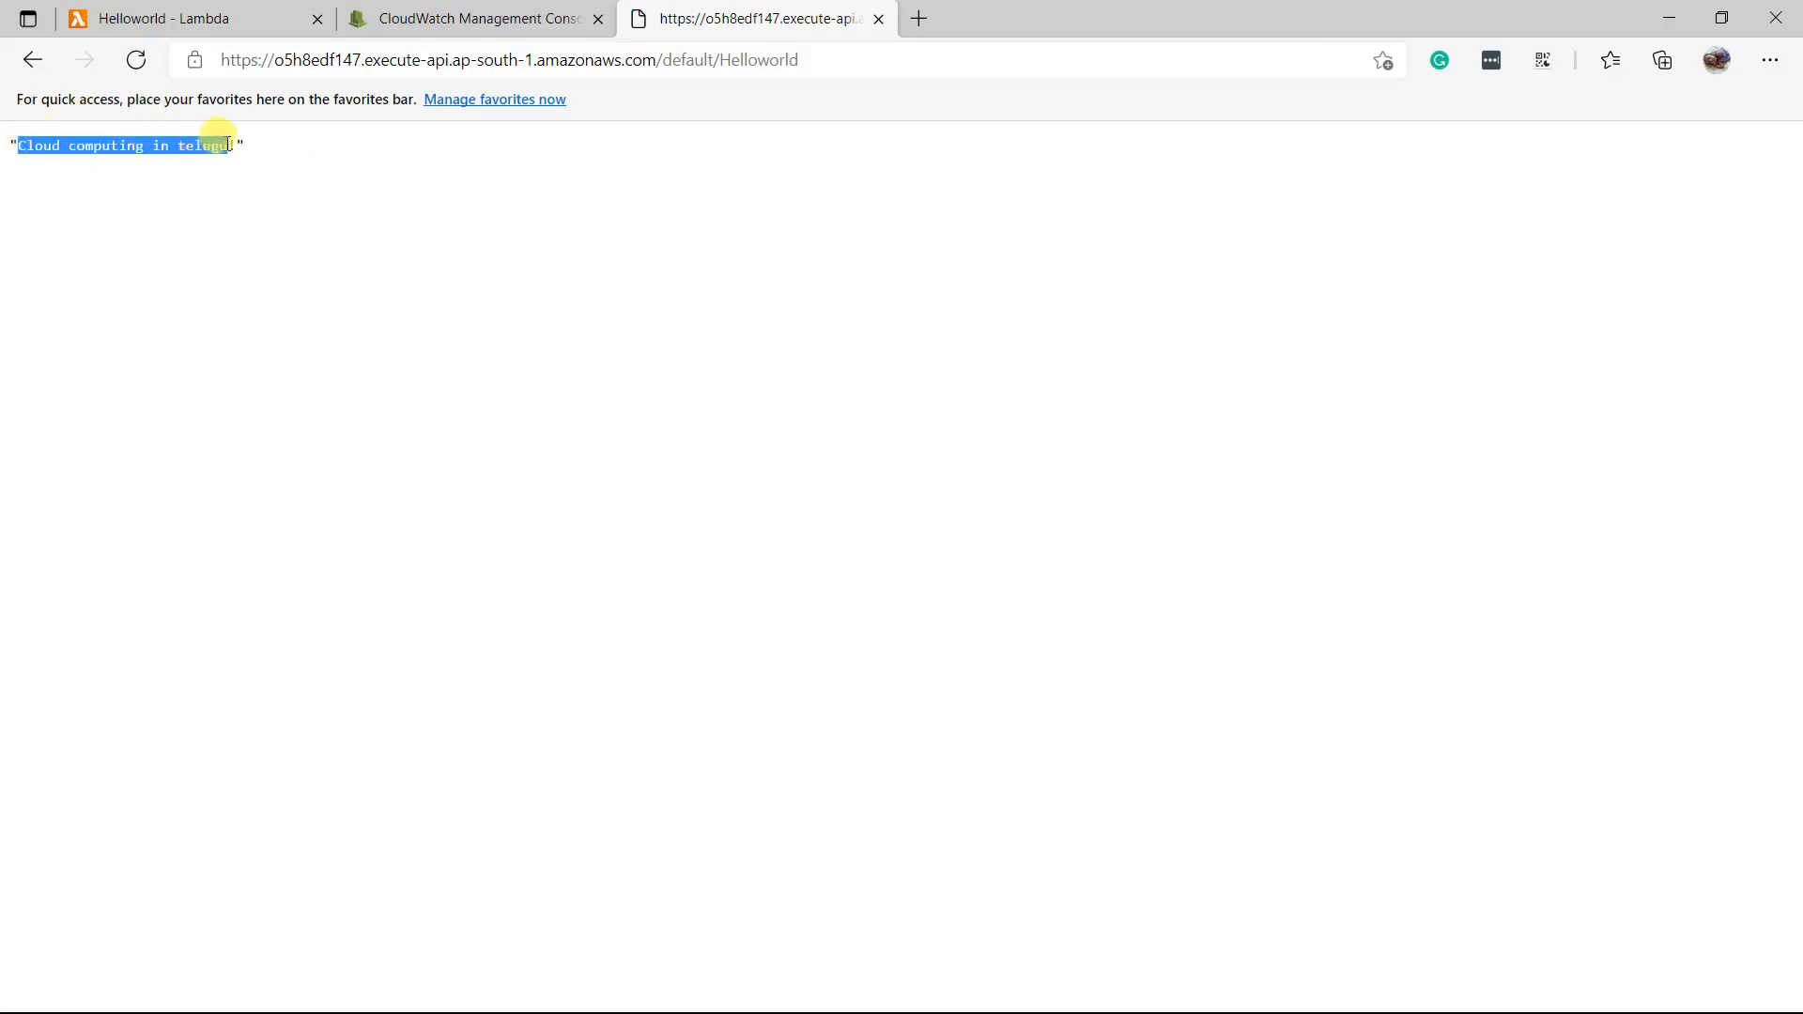
Return to the Helloworld function in the Lambda console, review its overview and select all the code in lambda_function
click(188, 26)
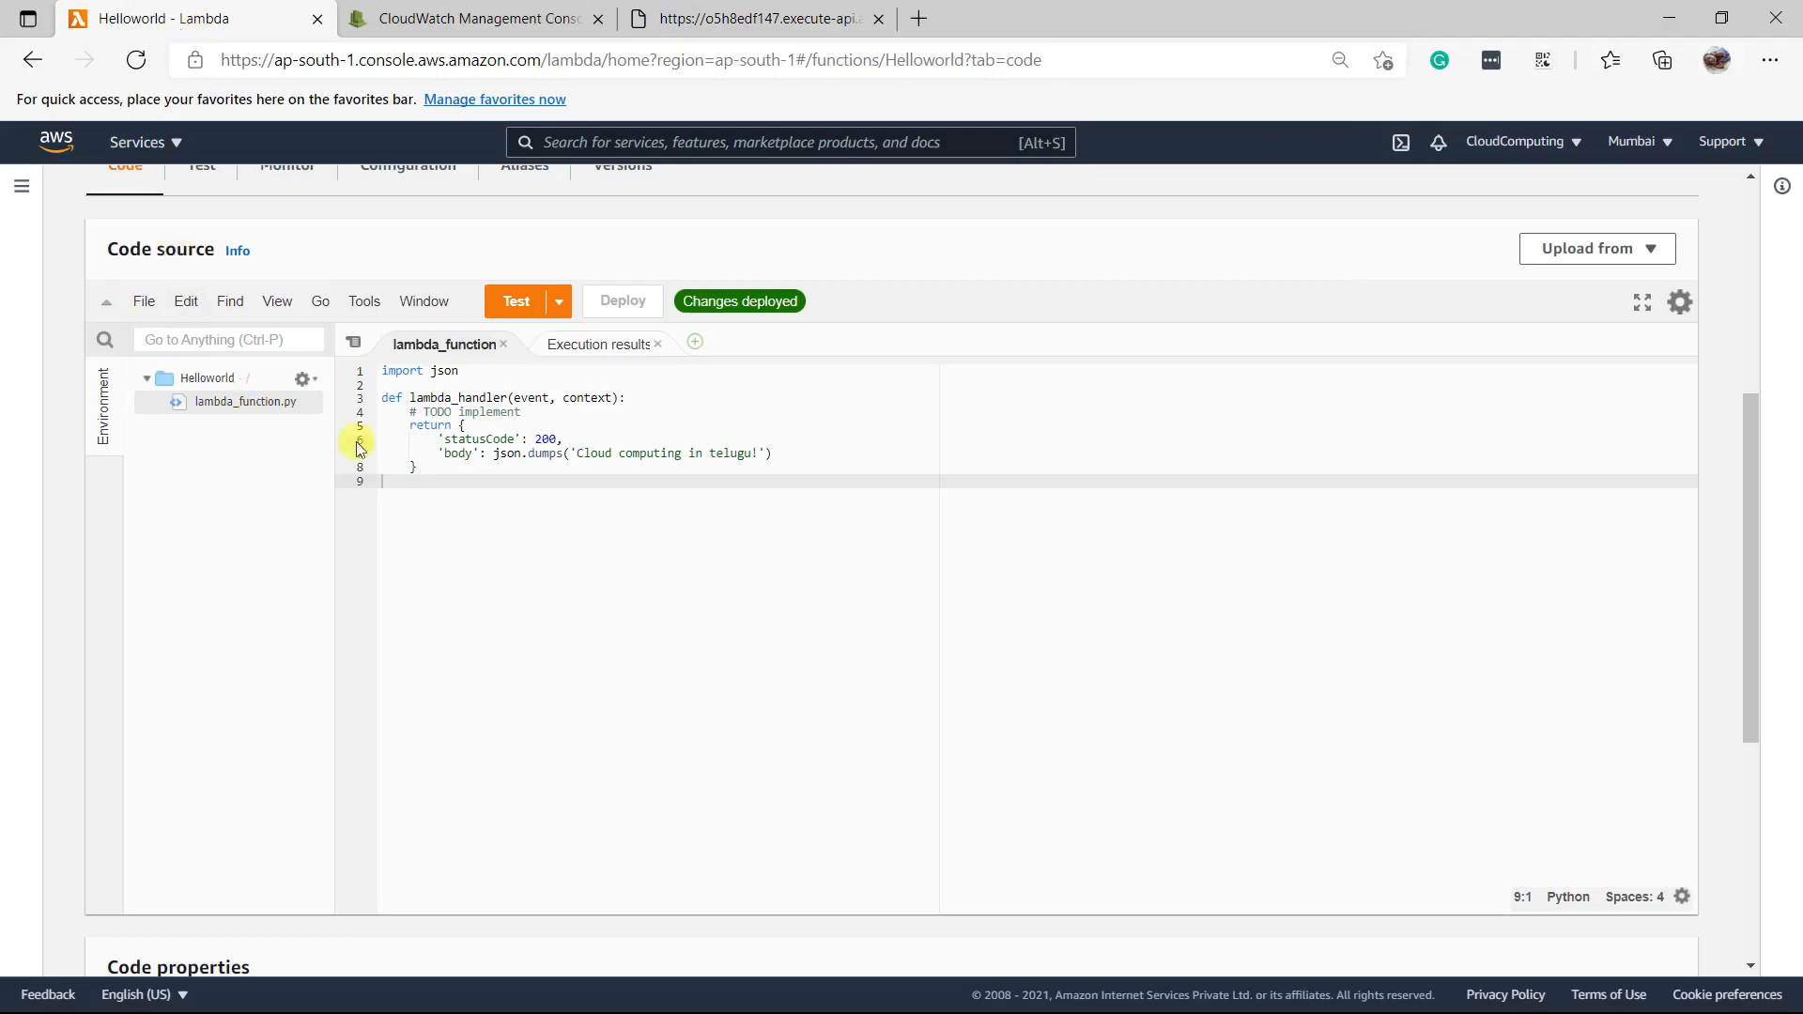
scroll(931, 605, up, 5)
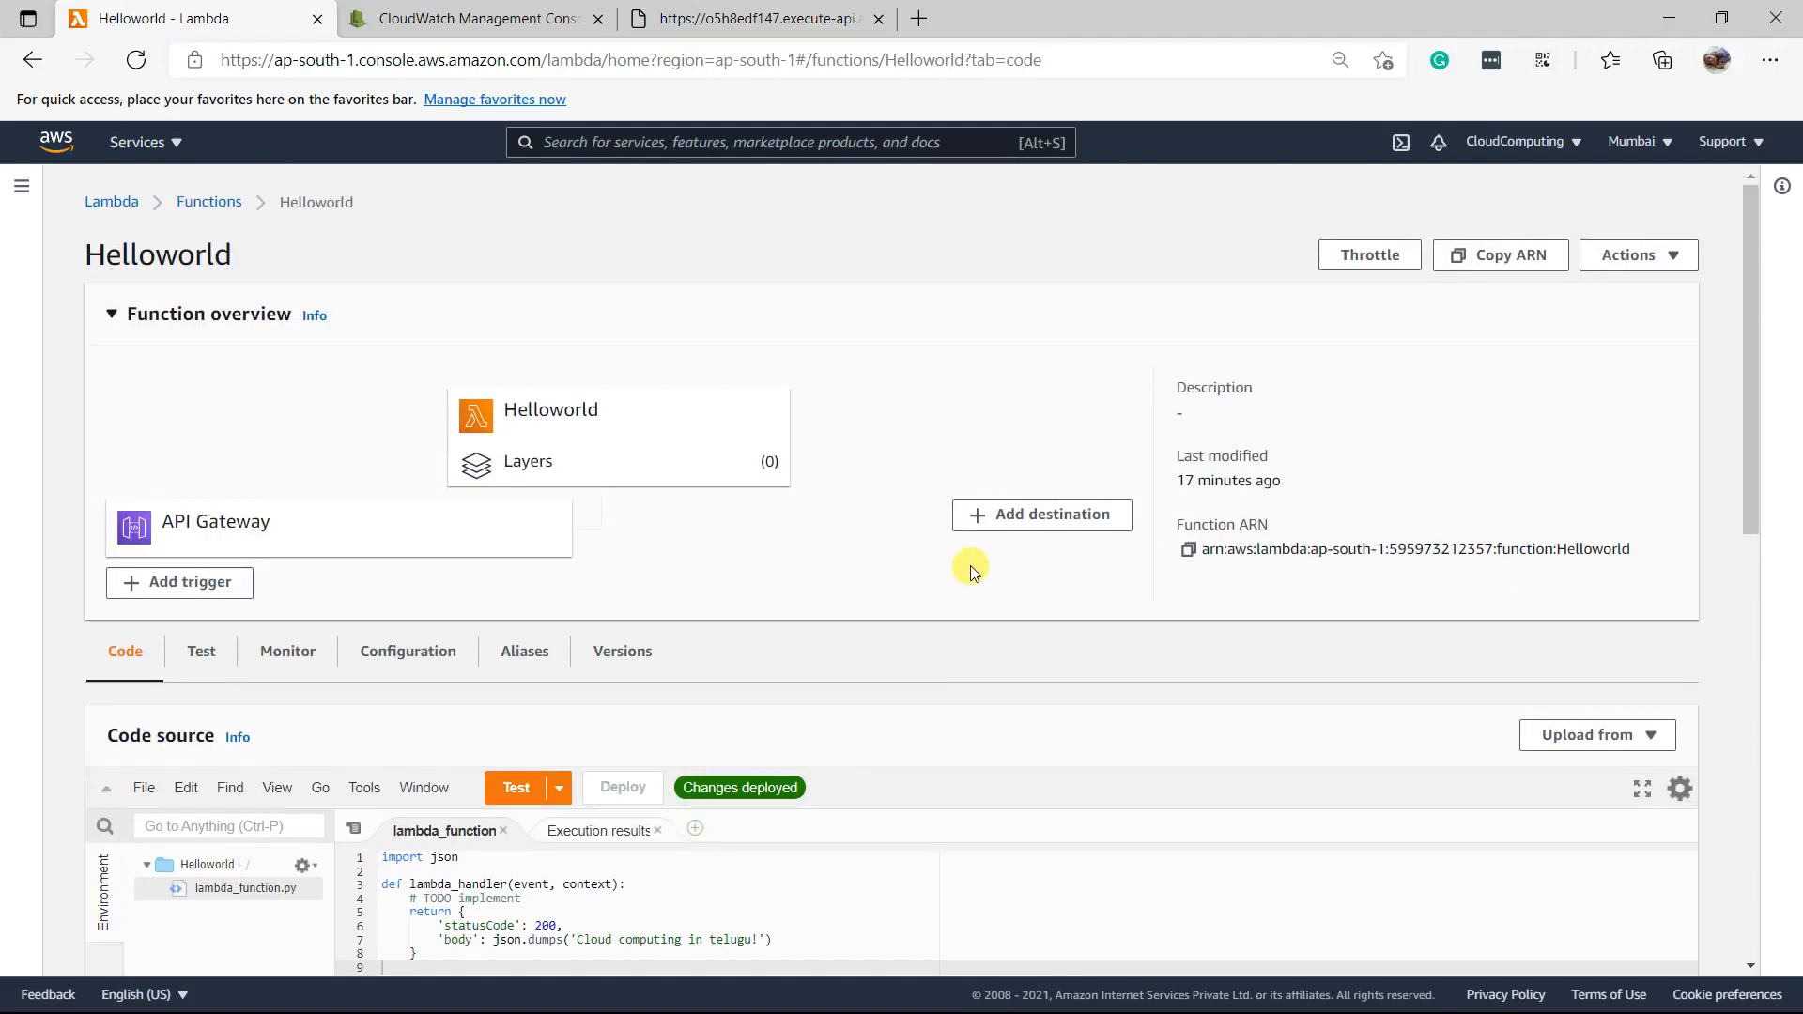
scroll(971, 573, down, 8)
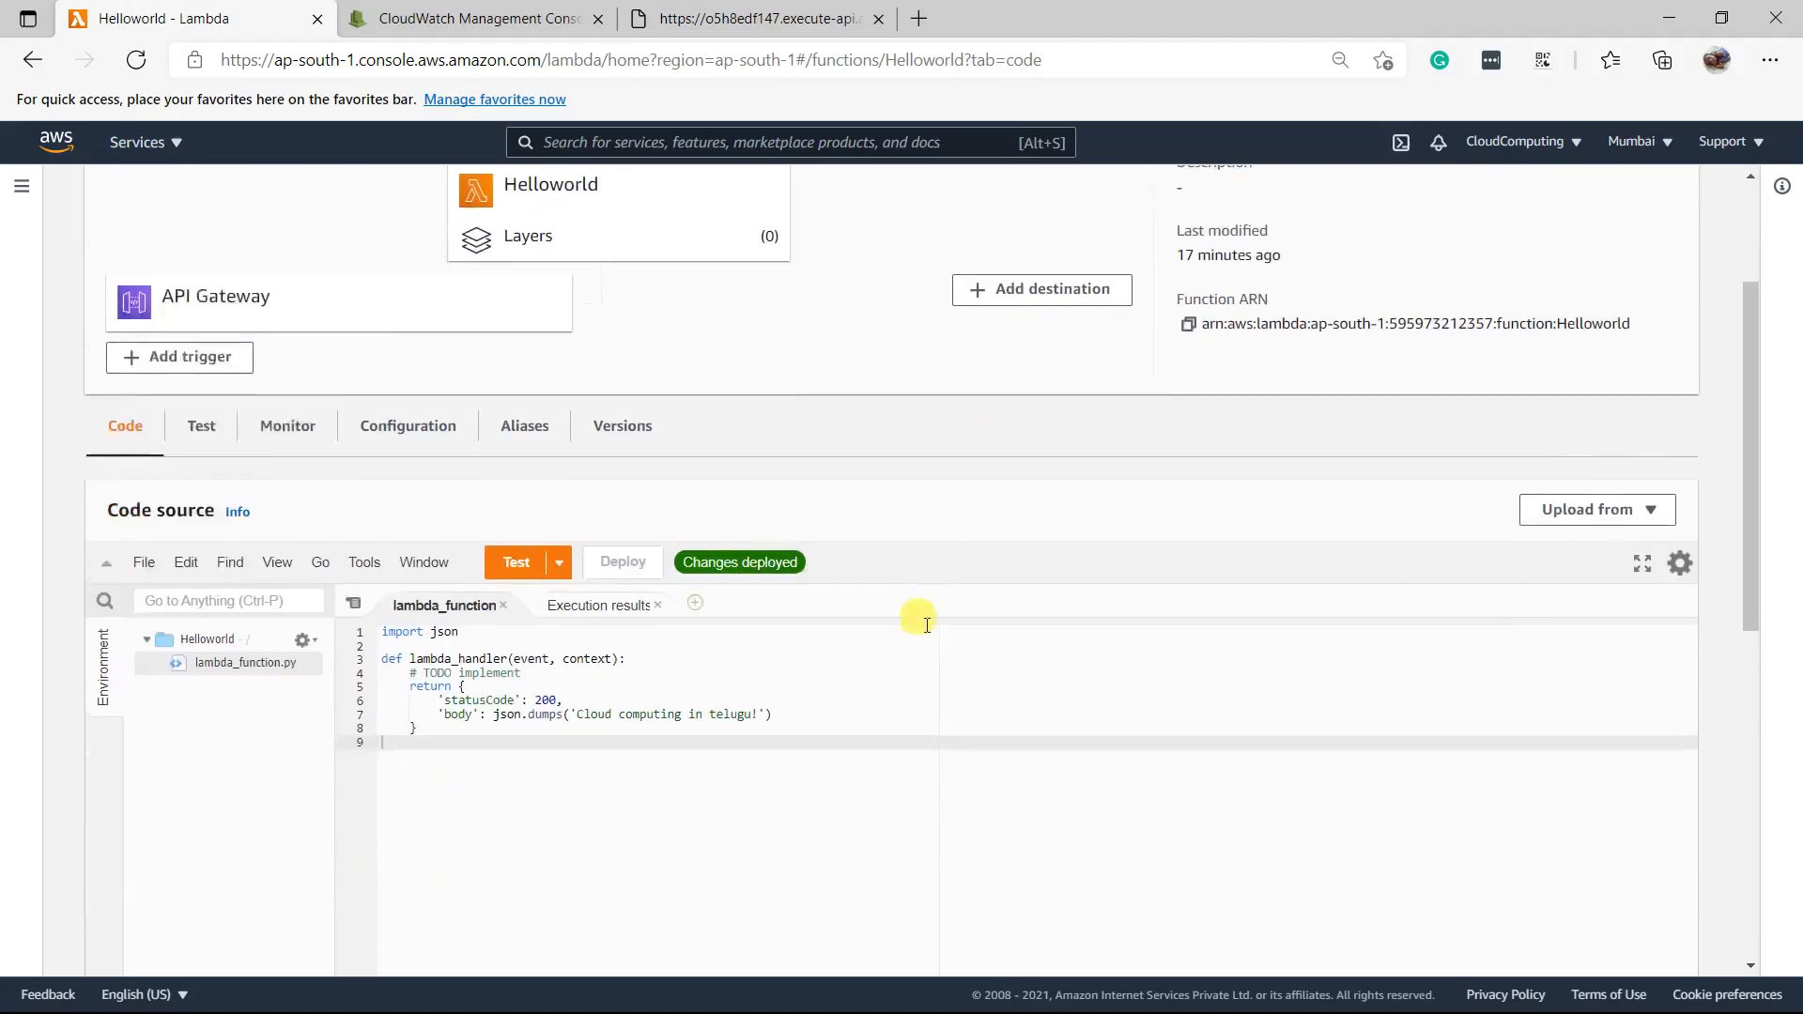
scroll(563, 551, up, 5)
drag(469, 611, 359, 496)
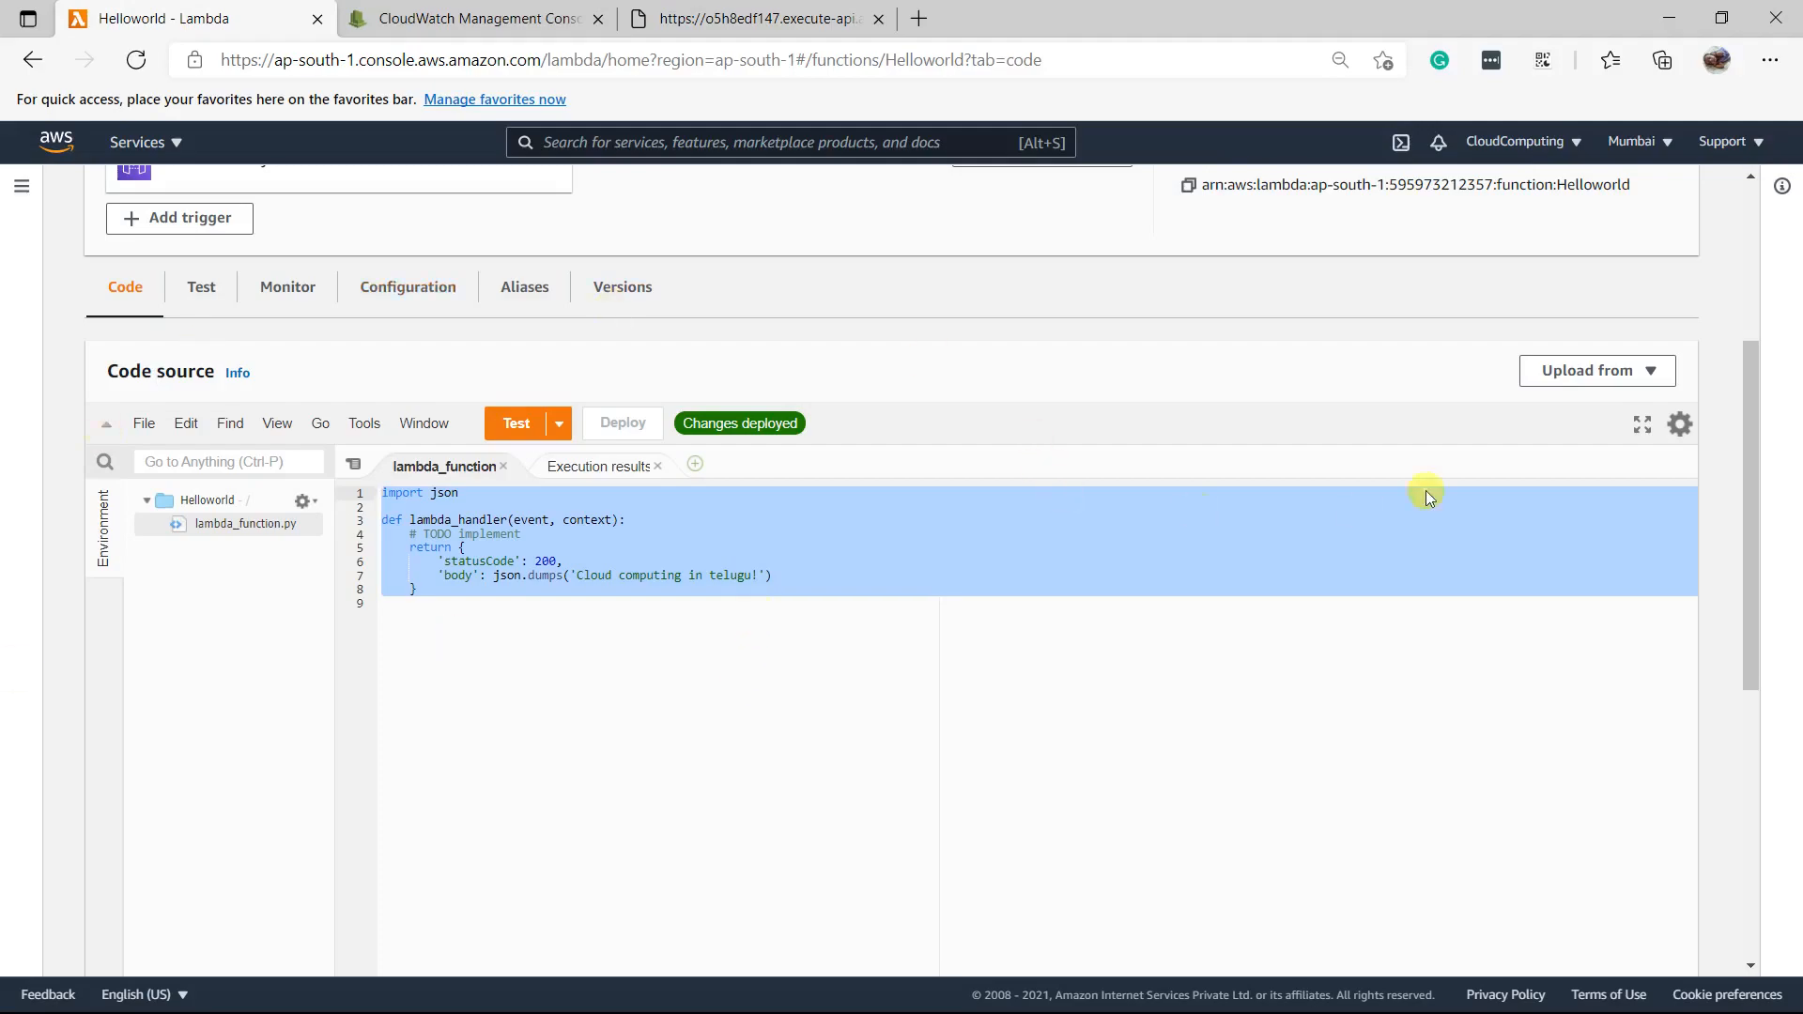
Examine the code upload options, open the Amazon S3 location upload form to view its link URL field, and dismiss it without saving
click(1572, 372)
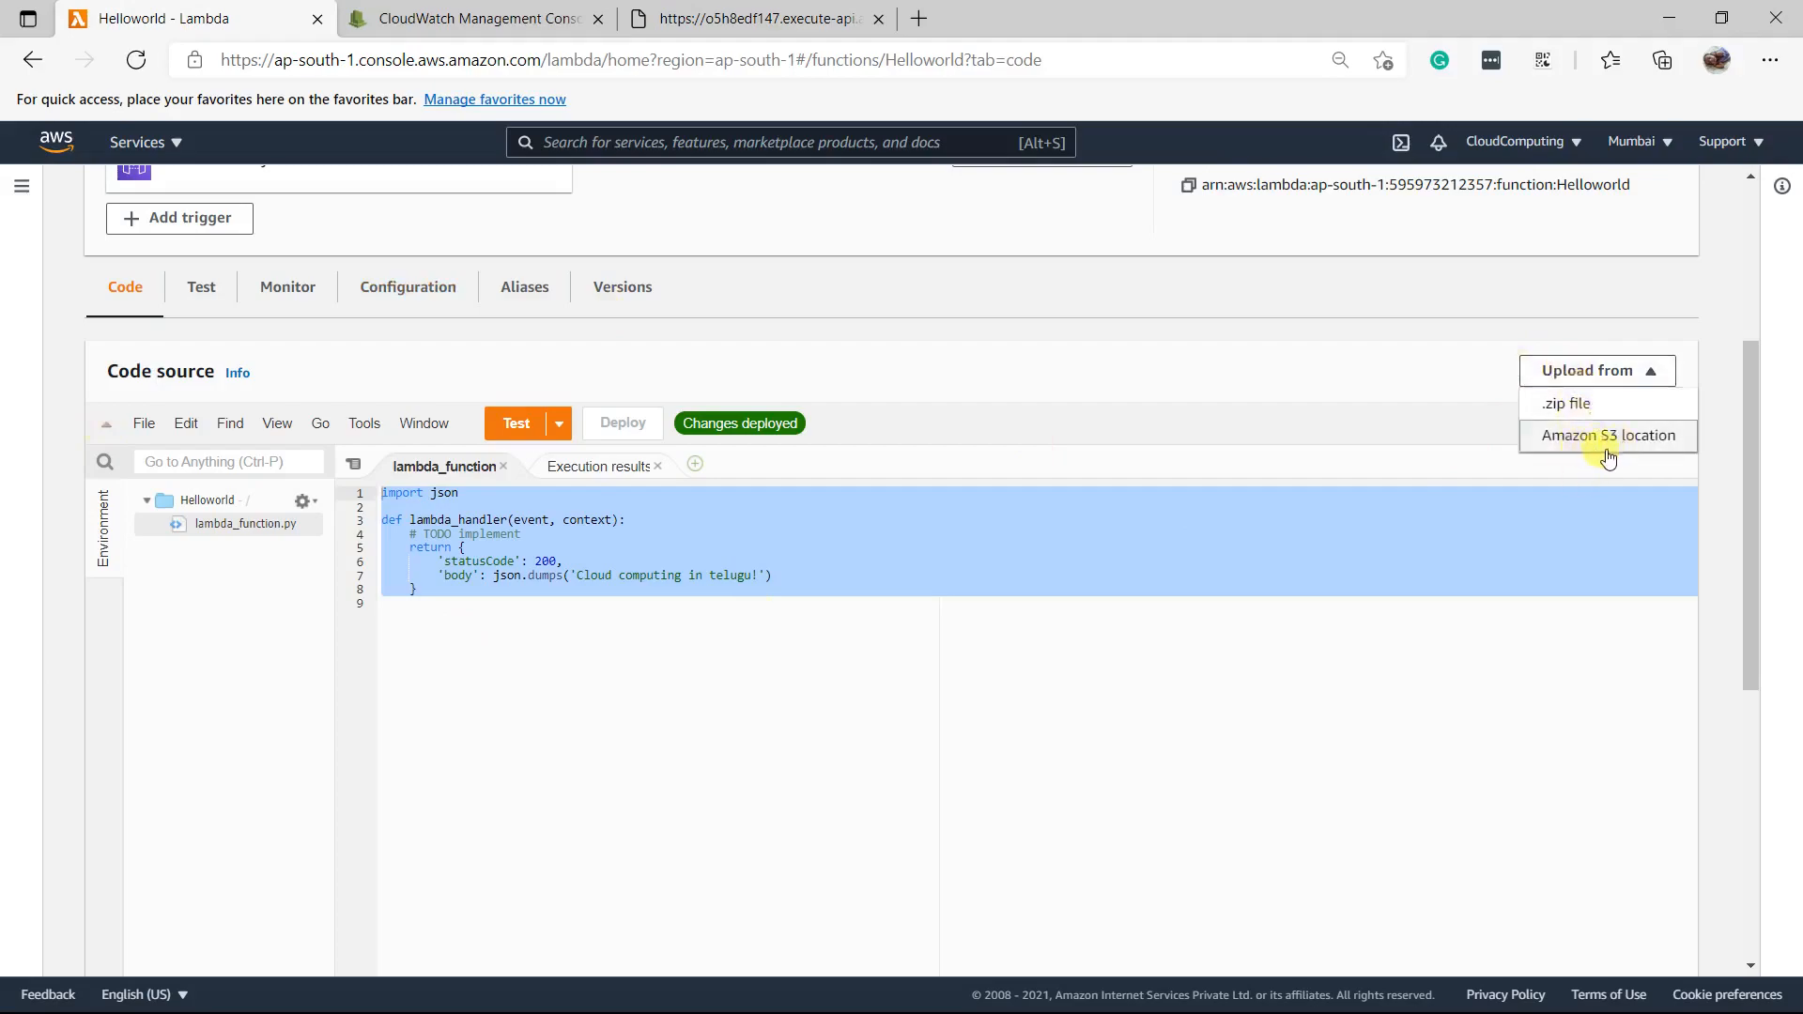
click(1333, 350)
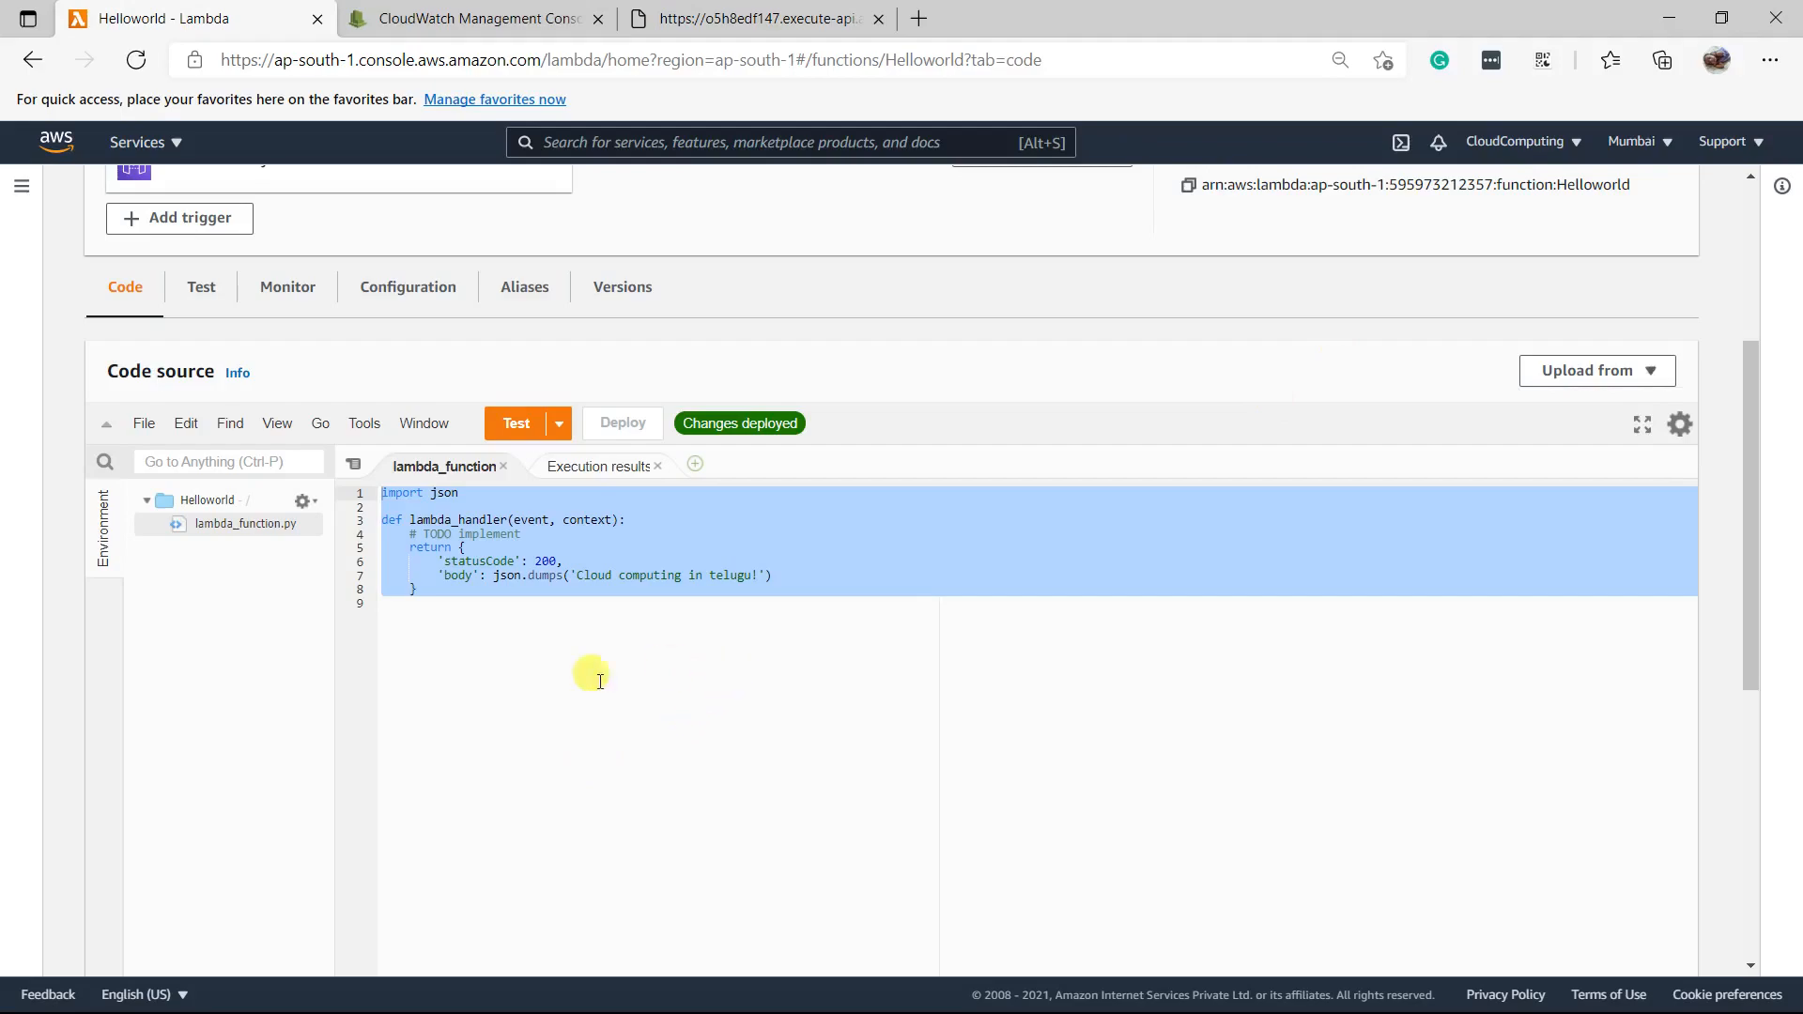
click(1630, 371)
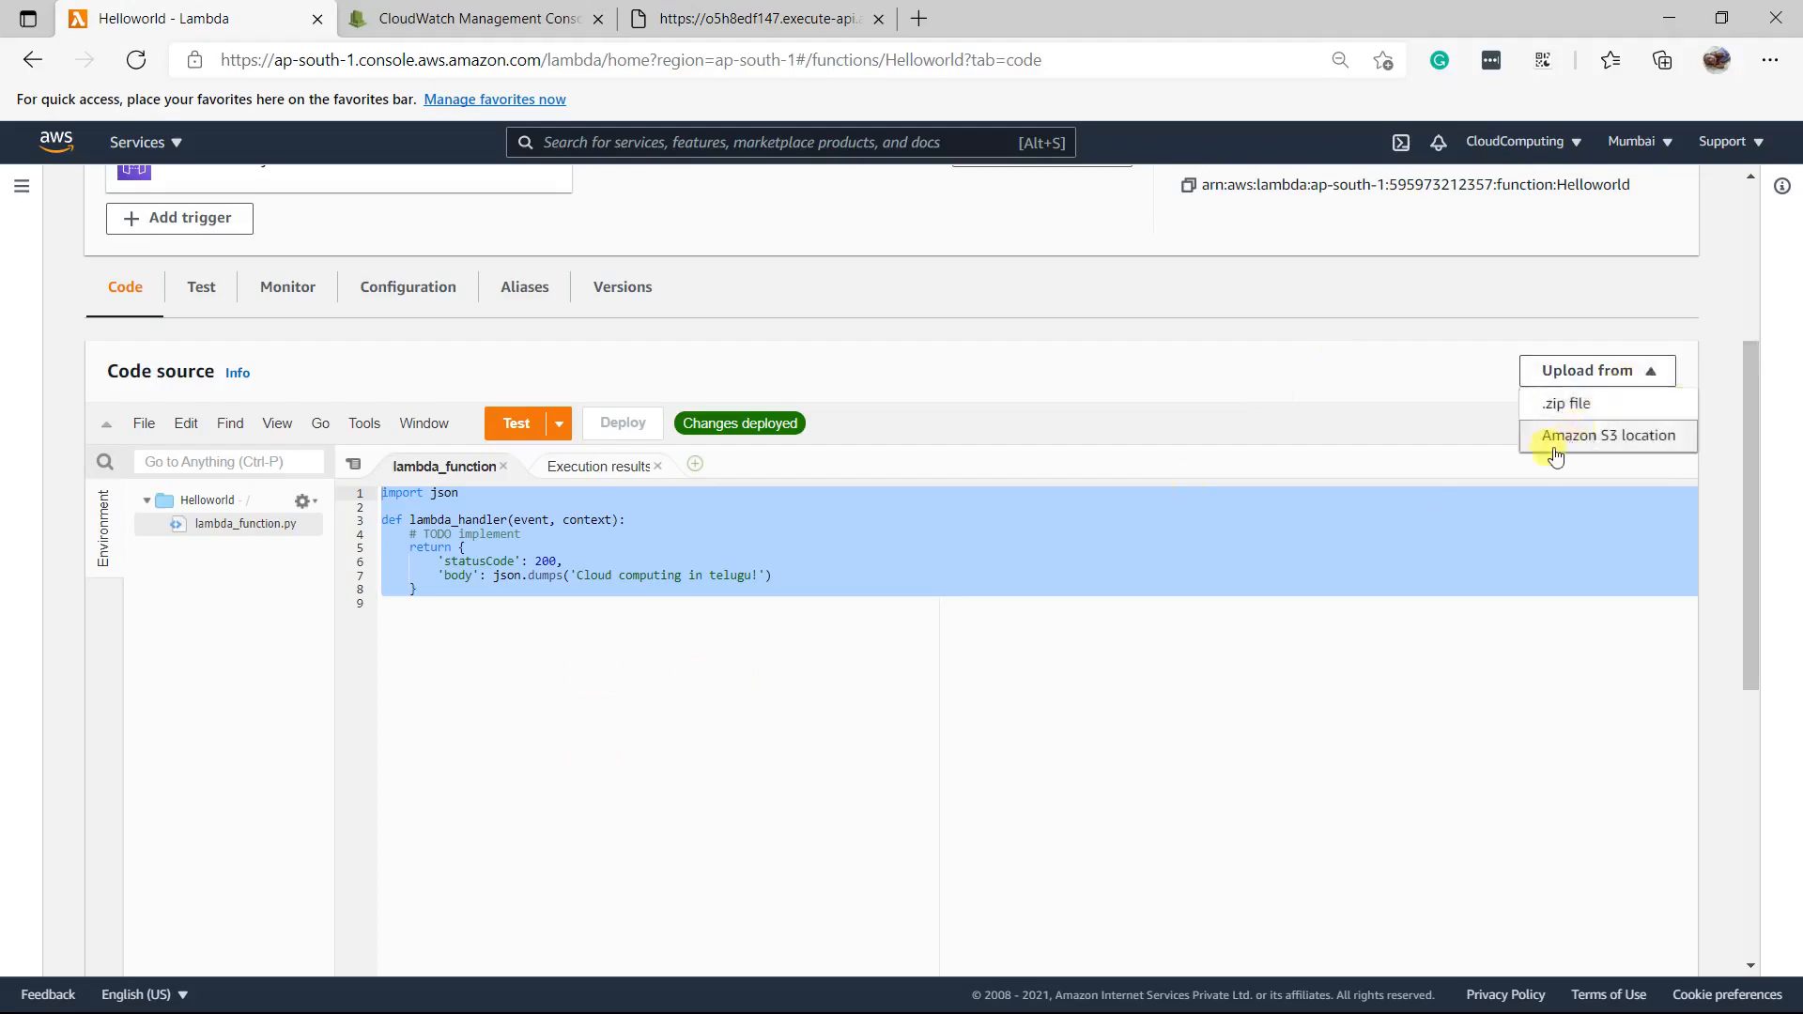
click(1596, 436)
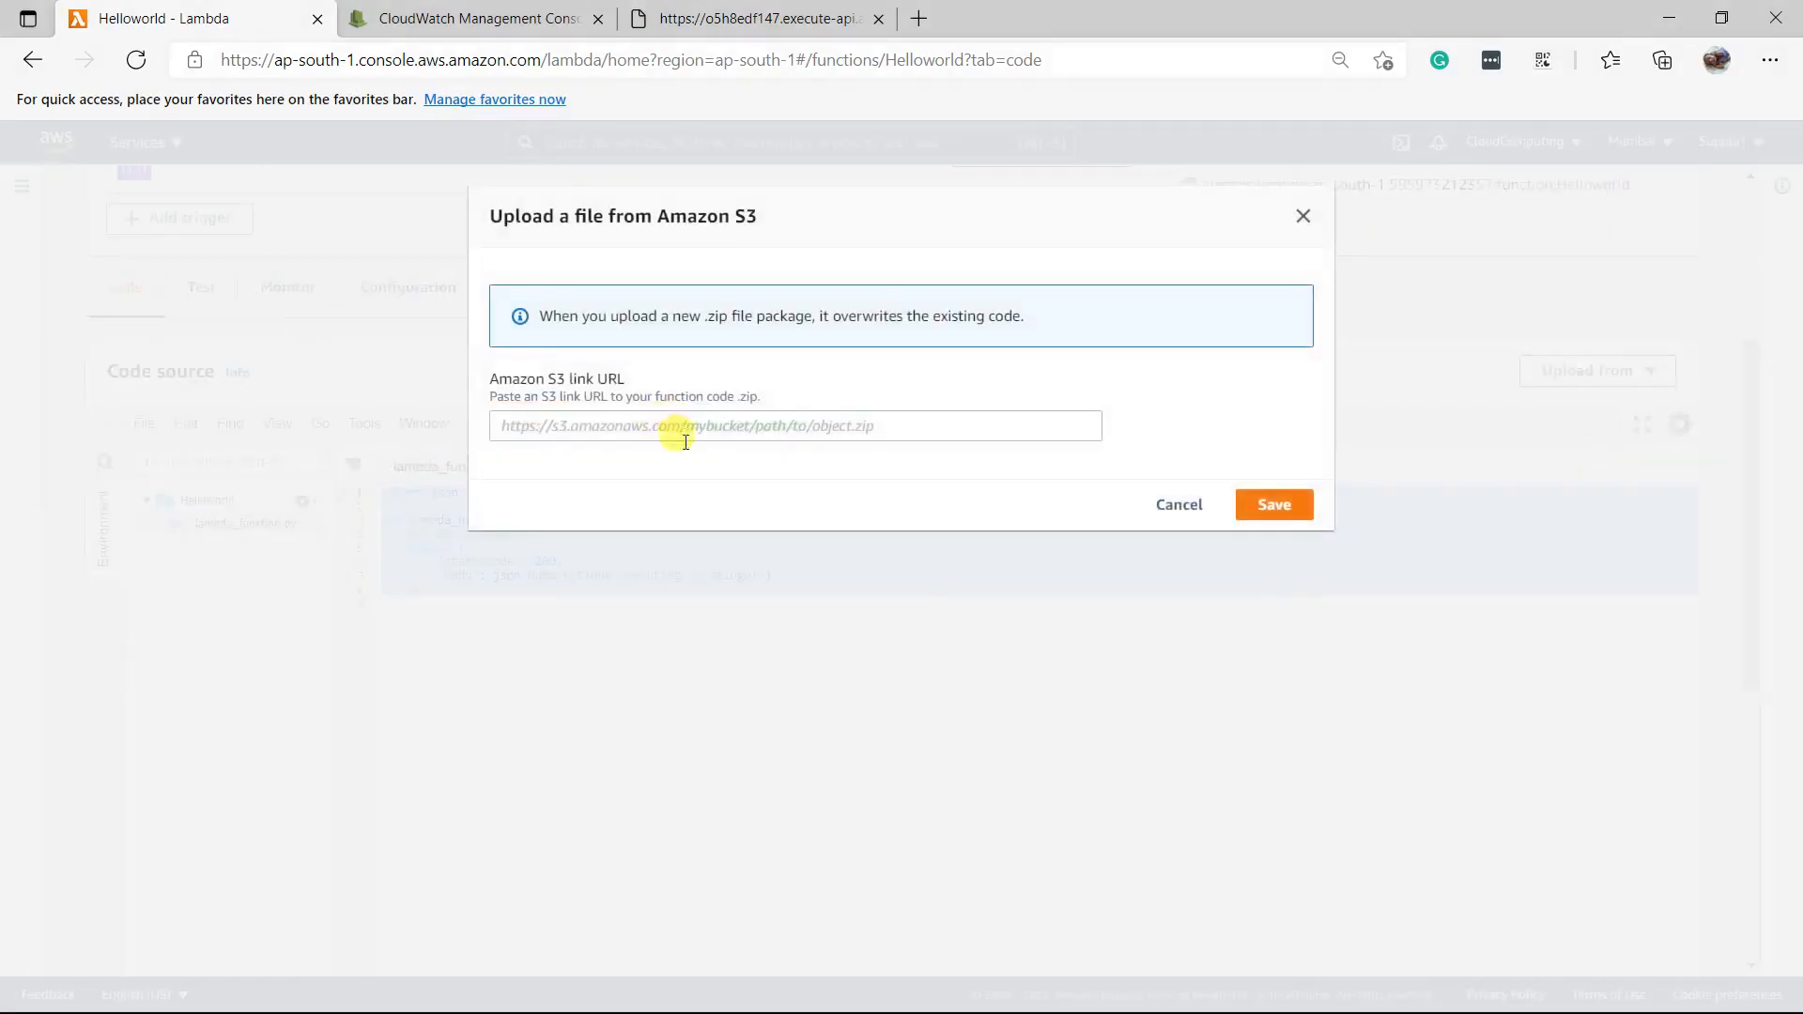
click(939, 428)
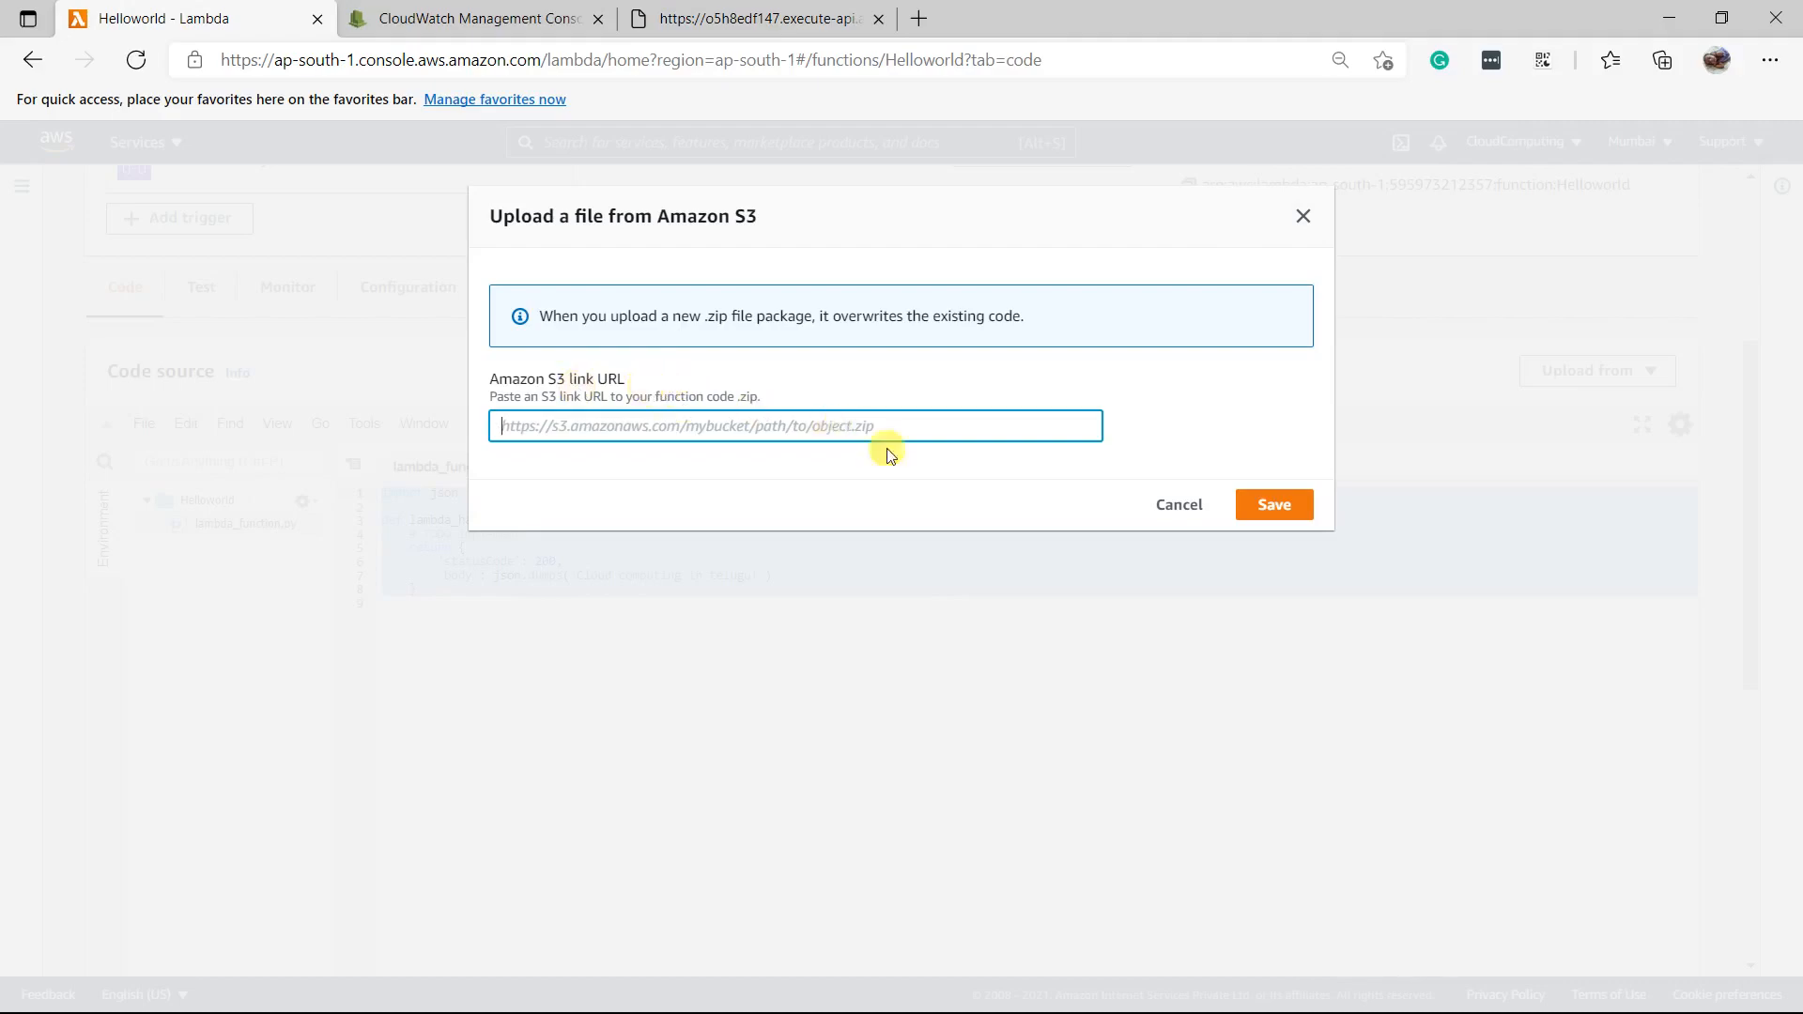
click(1176, 505)
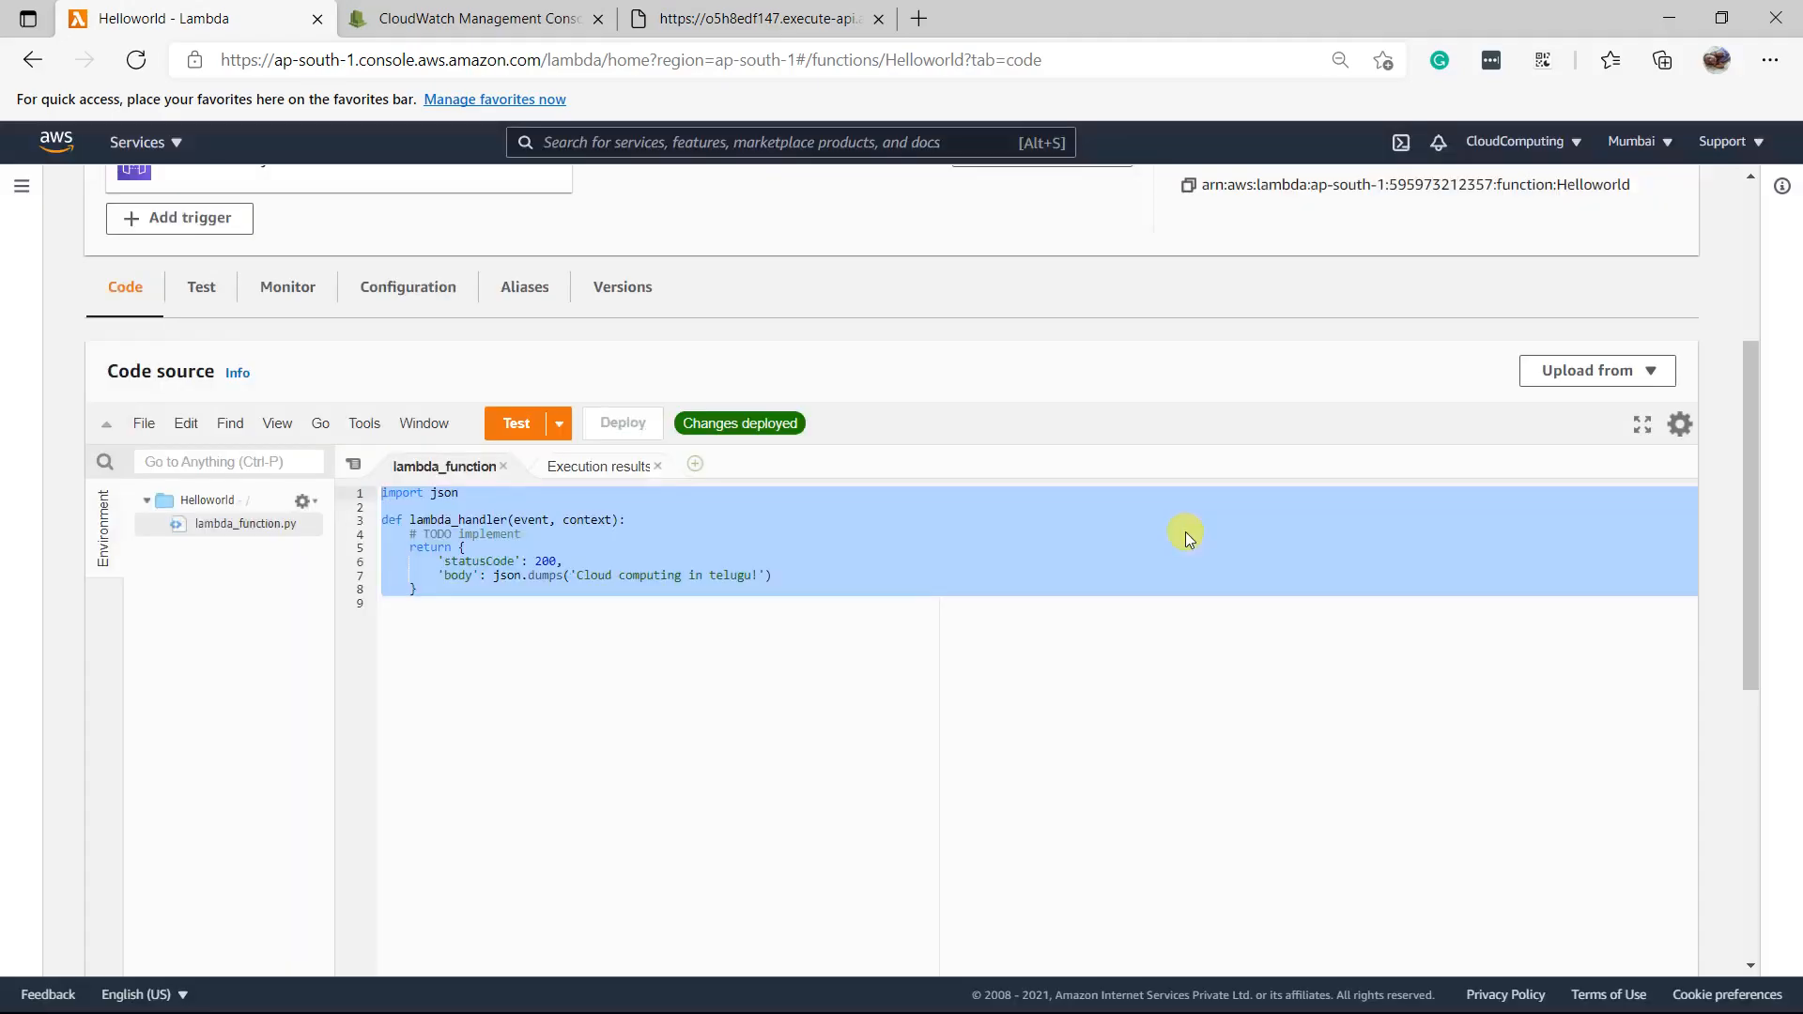
scroll(990, 455, up, 4)
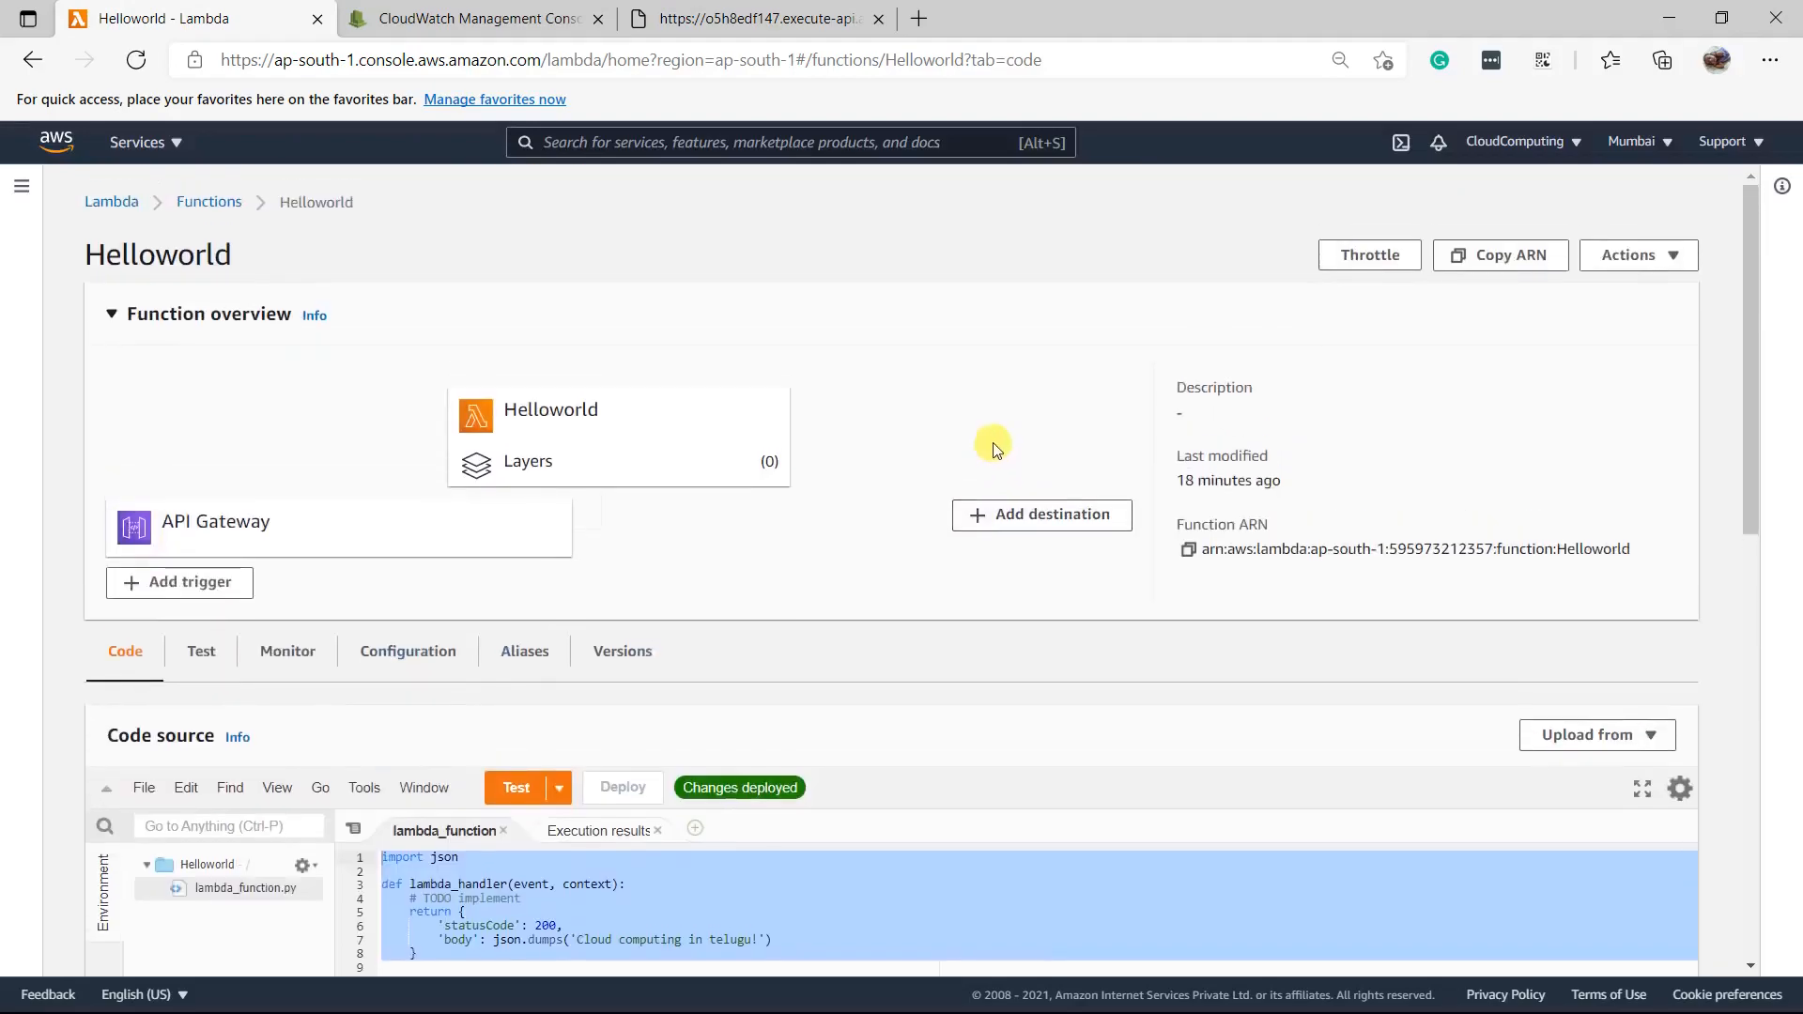